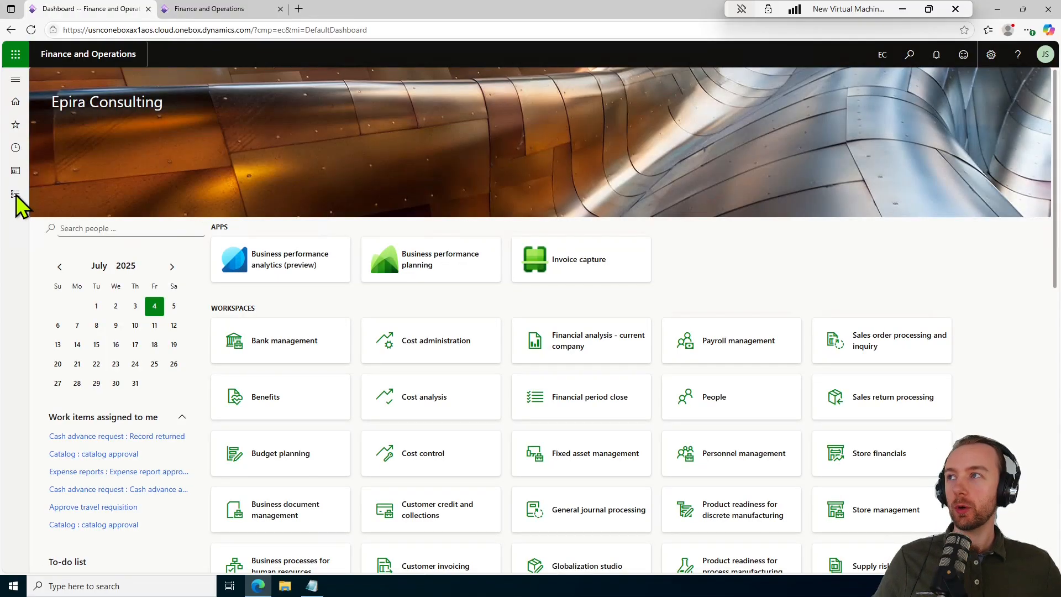
# Open the project quotations list in the Project management and accounting module
pyautogui.click(15, 198)
pyautogui.scroll(-9, 36, 218)
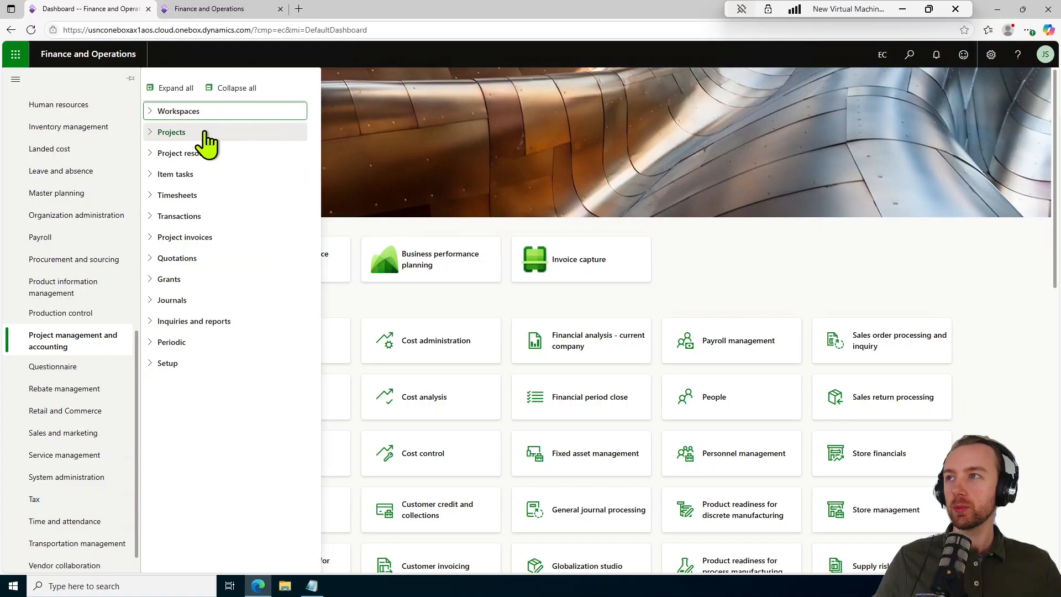
pyautogui.click(206, 259)
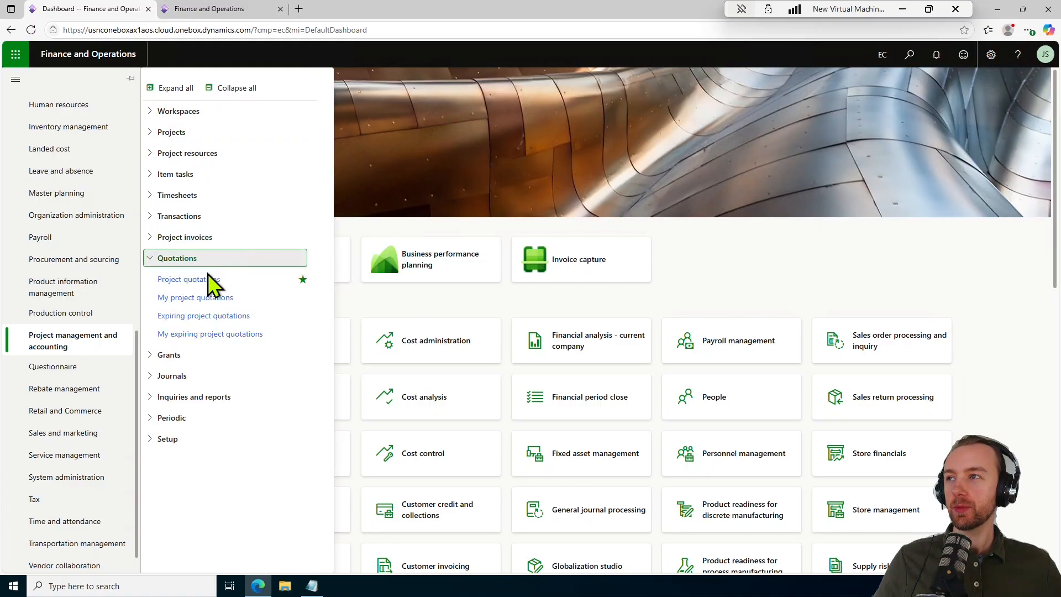
pyautogui.click(242, 281)
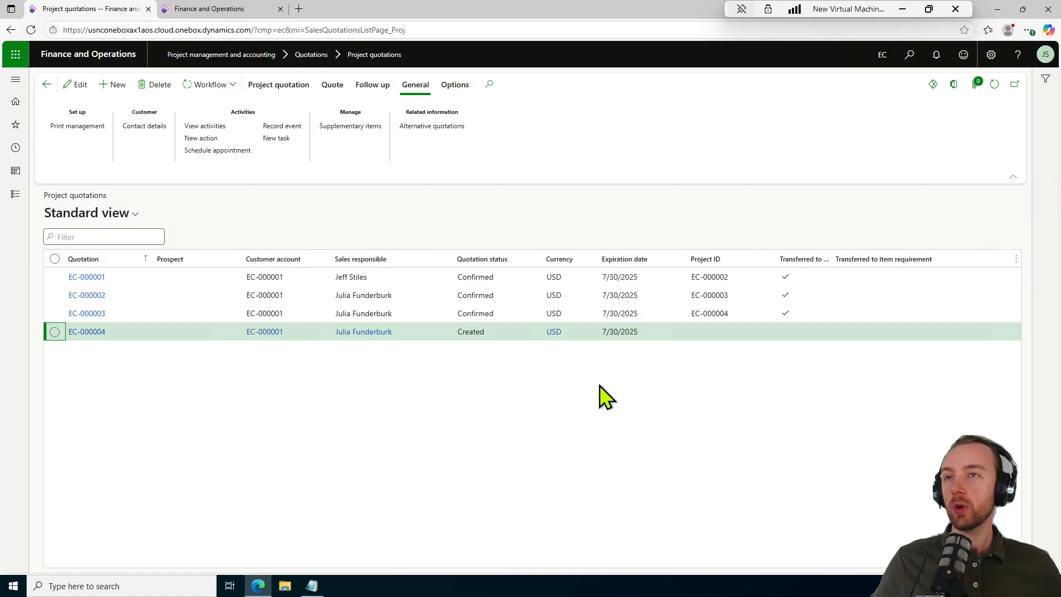
# Start a new project quotation with account type Customer and select Full Price Books as the customer
pyautogui.click(121, 87)
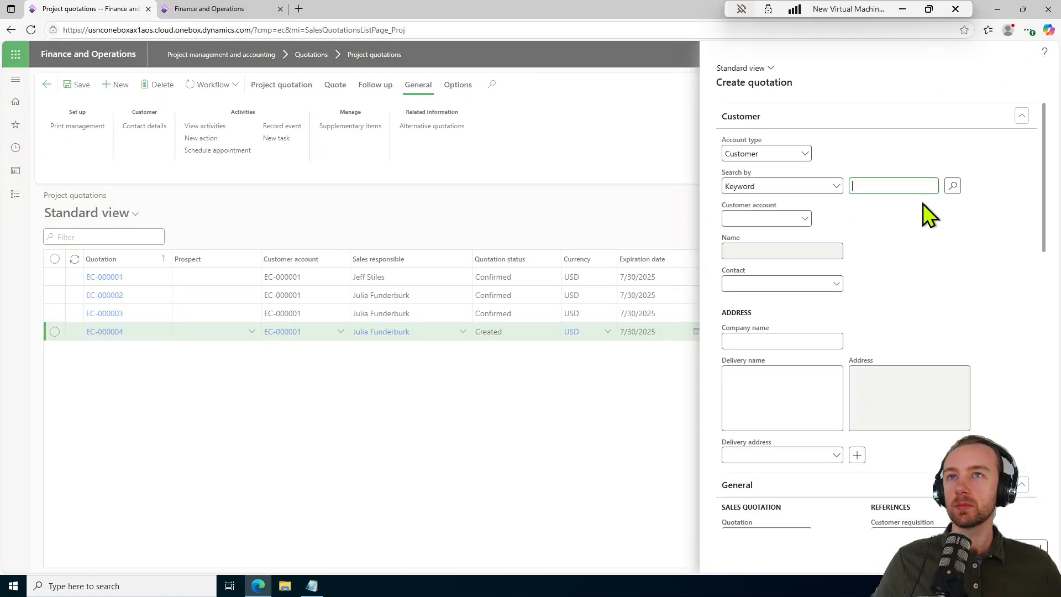
pyautogui.click(749, 217)
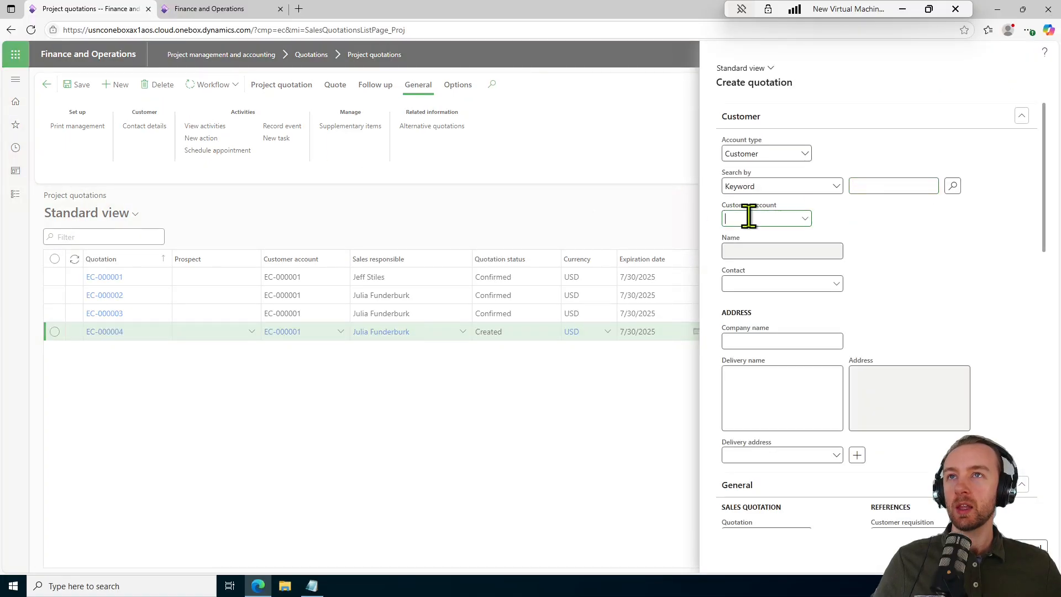
pyautogui.click(806, 155)
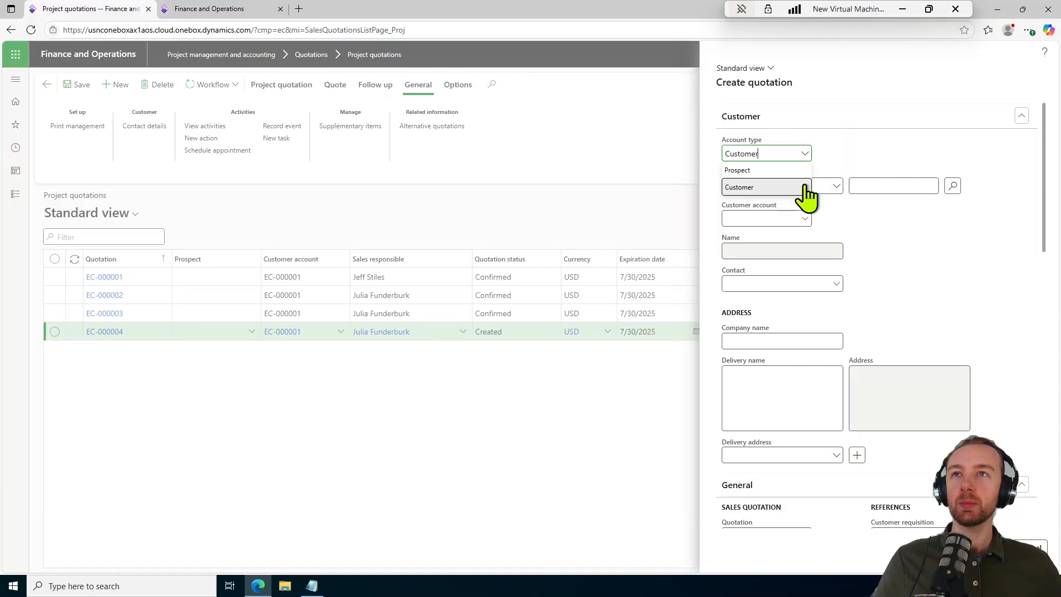
pyautogui.click(804, 187)
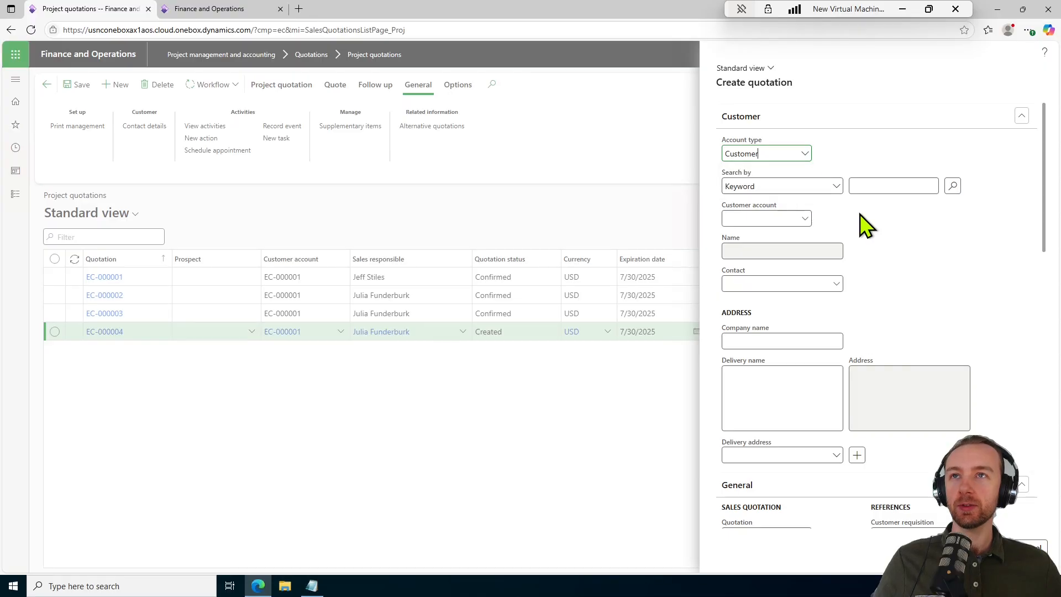
pyautogui.click(803, 218)
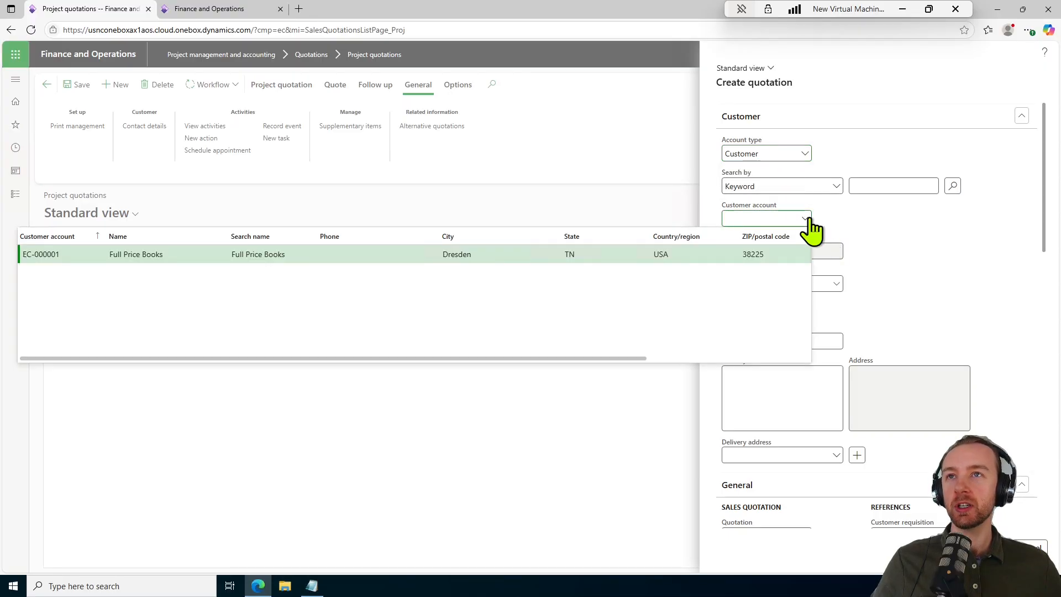
pyautogui.click(340, 254)
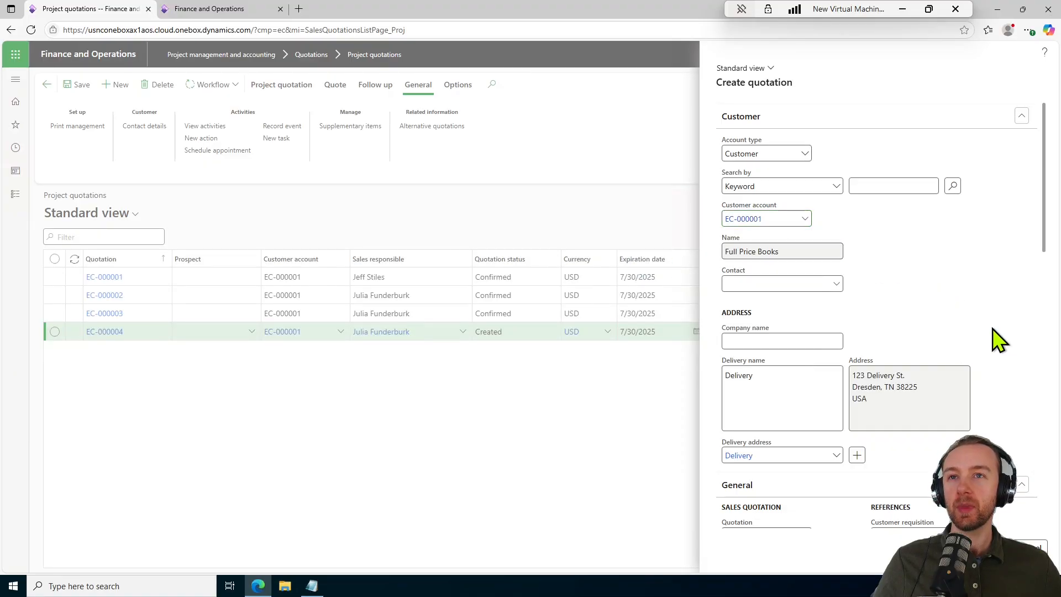
# Review the quotation's general, delivery and administration details, then create it with the default values and no project ID
pyautogui.moveTo(1049, 246); pyautogui.dragTo(1047, 346)
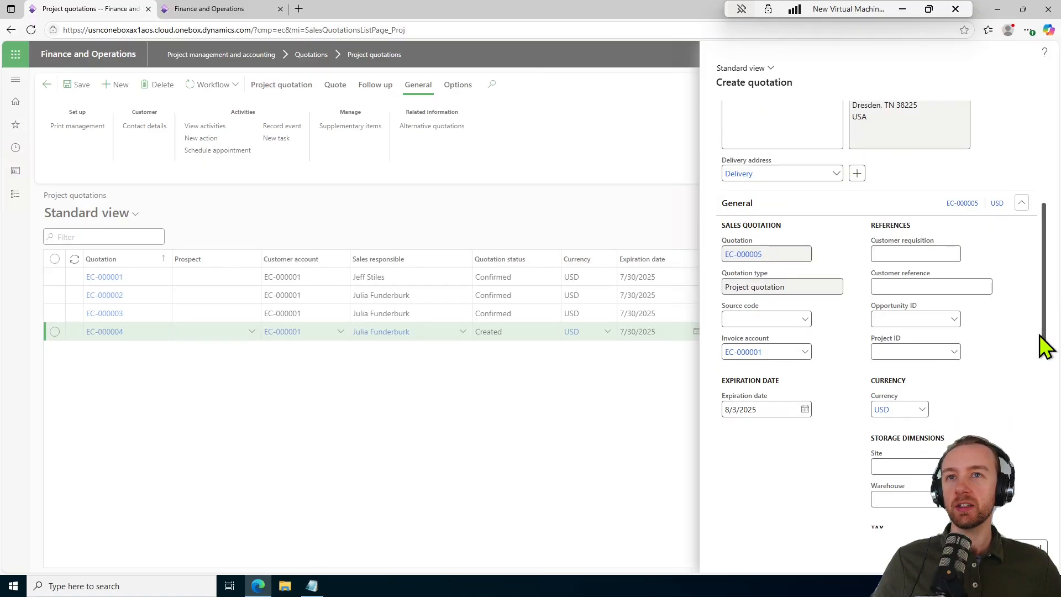
pyautogui.scroll(-1, 1044, 348)
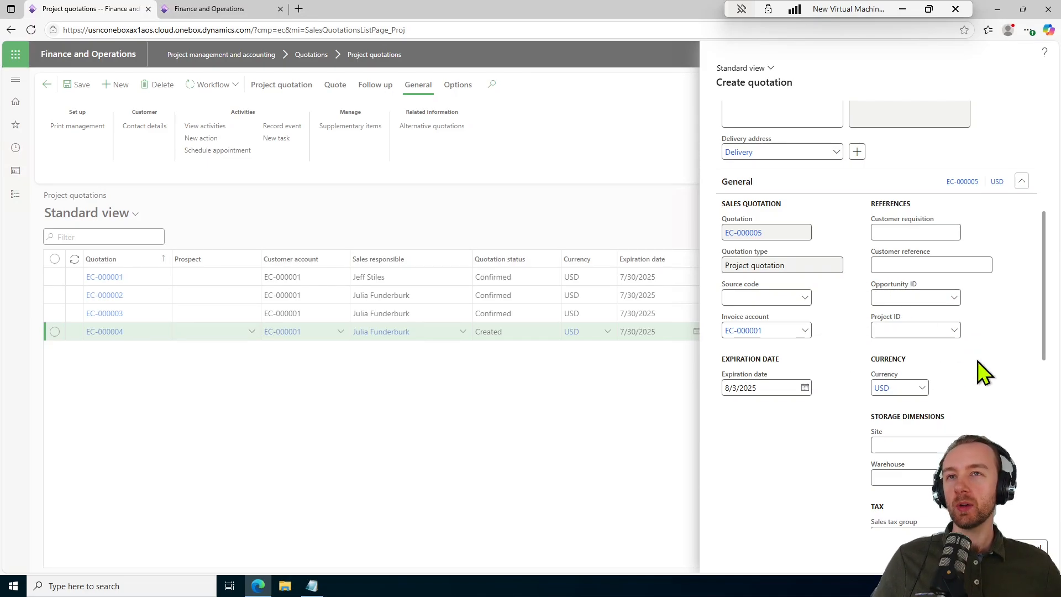
pyautogui.click(955, 330)
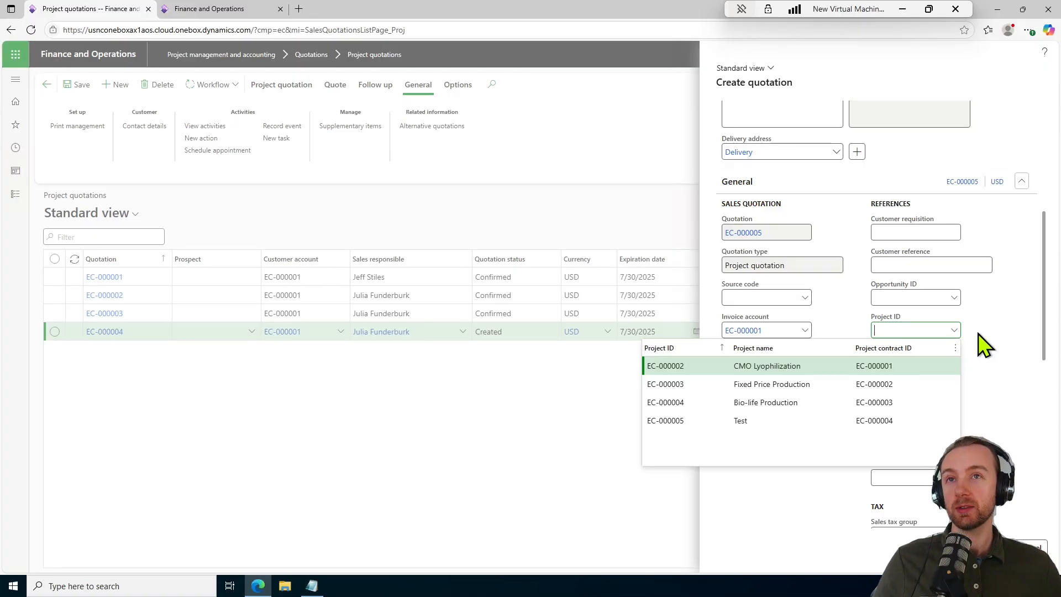
pyautogui.click(985, 345)
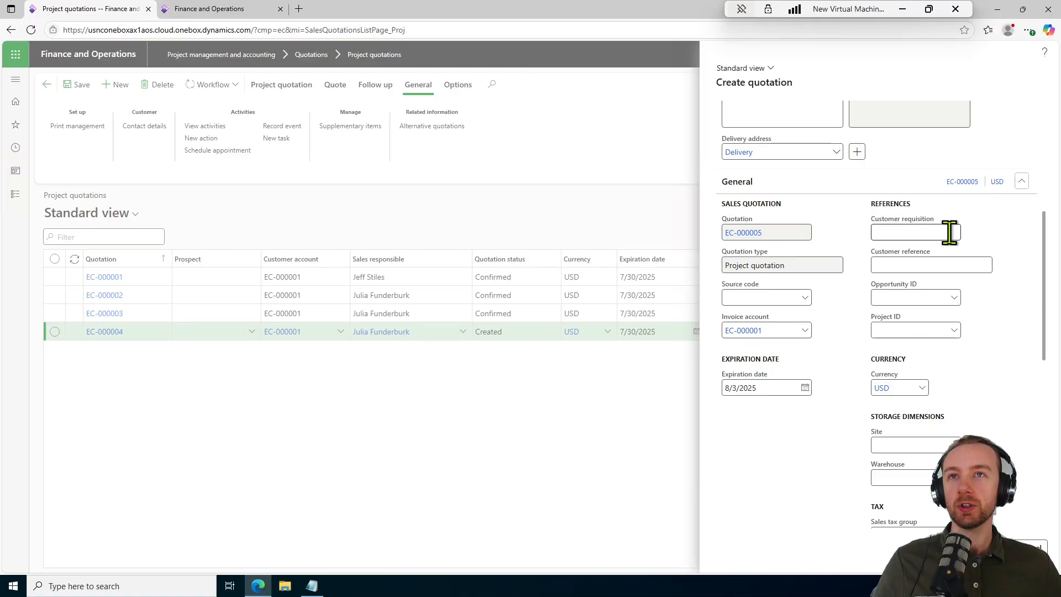
pyautogui.click(974, 264)
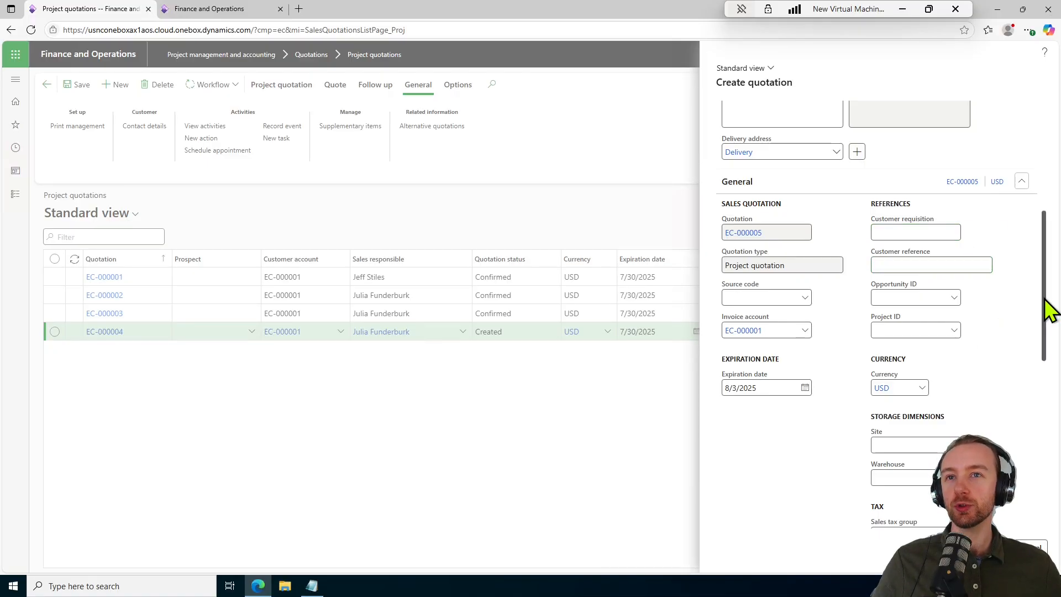
pyautogui.moveTo(1046, 310); pyautogui.dragTo(1045, 451)
pyautogui.scroll(-1, 1038, 442)
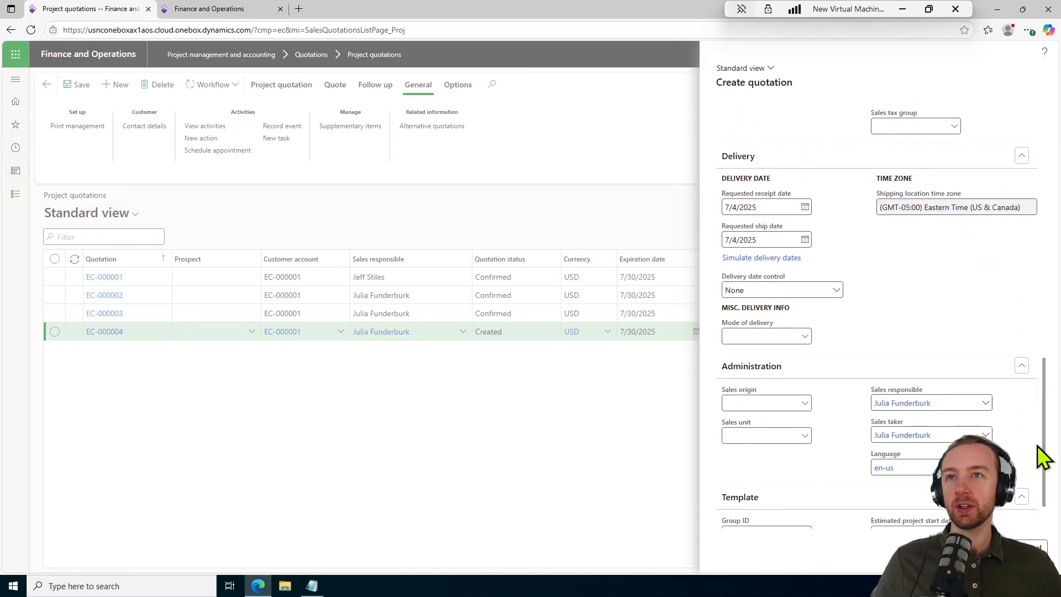
pyautogui.scroll(-1, 1045, 427)
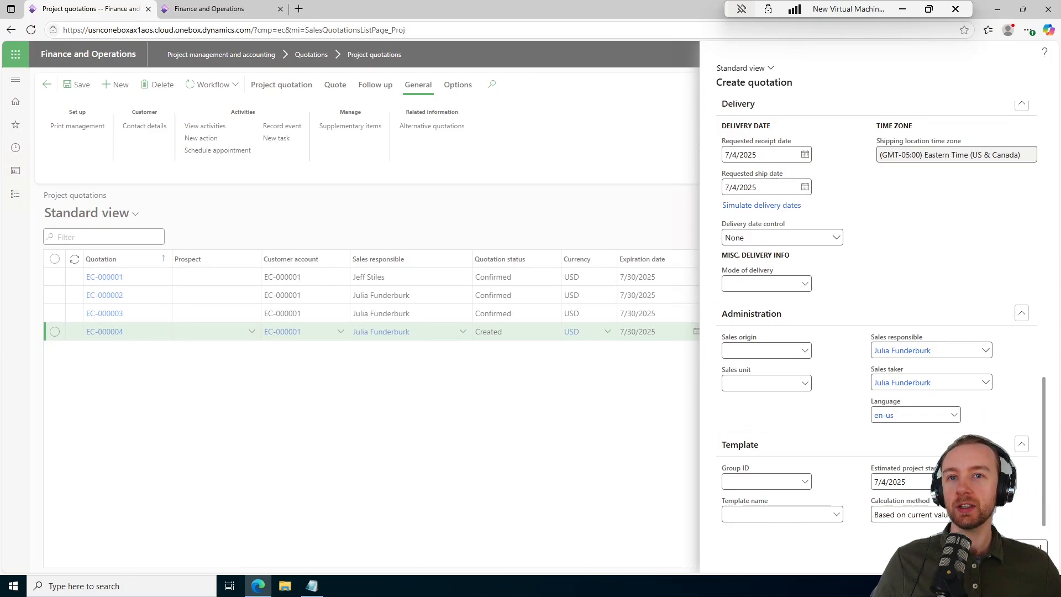
pyautogui.click(988, 548)
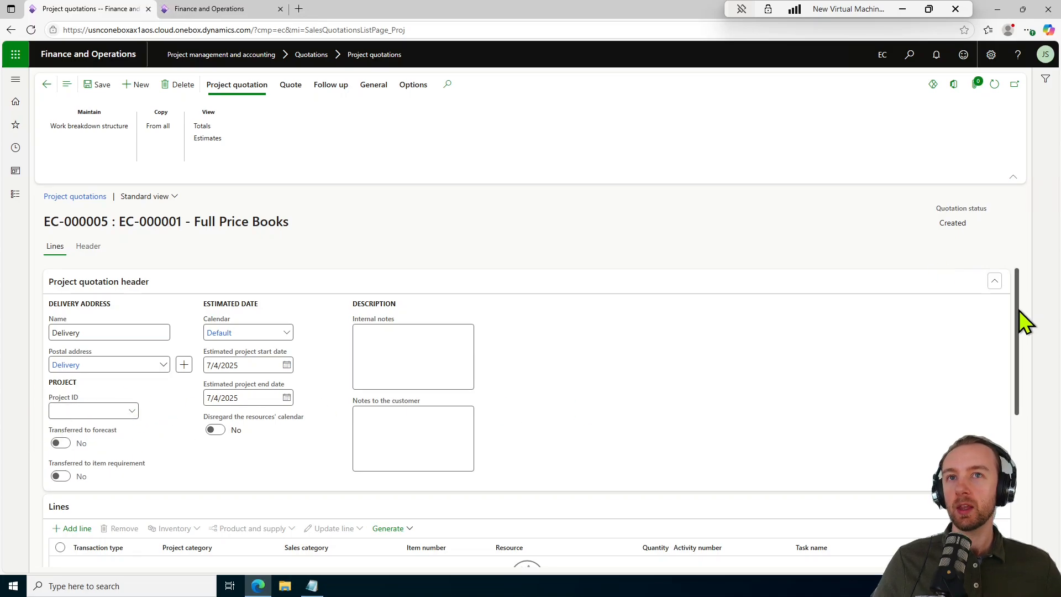
# Look over the new quotation's header and lines, then open its work breakdown structure
pyautogui.moveTo(1017, 310); pyautogui.dragTo(1014, 423)
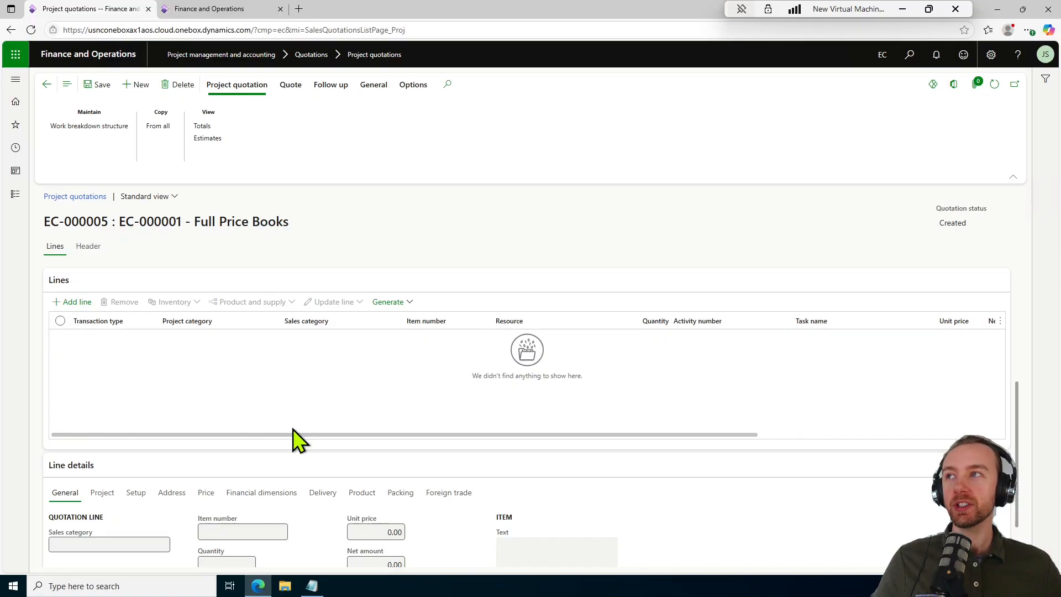
pyautogui.moveTo(1016, 451); pyautogui.dragTo(1017, 327)
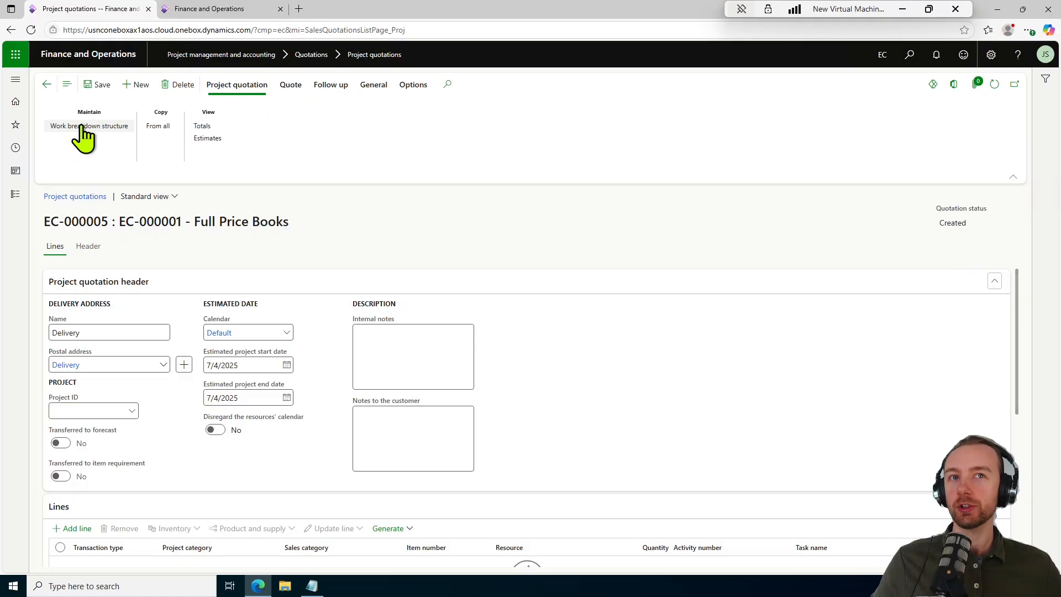
pyautogui.click(83, 127)
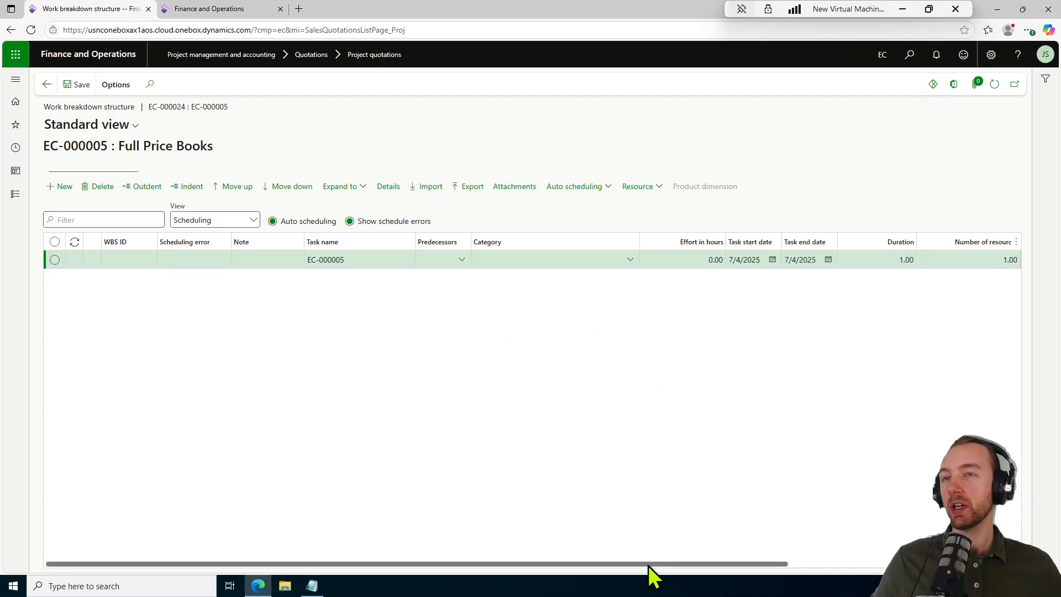
# Review the work breakdown structure's scheduling columns and import the CMO Production template into it
pyautogui.moveTo(649, 565); pyautogui.dragTo(896, 549)
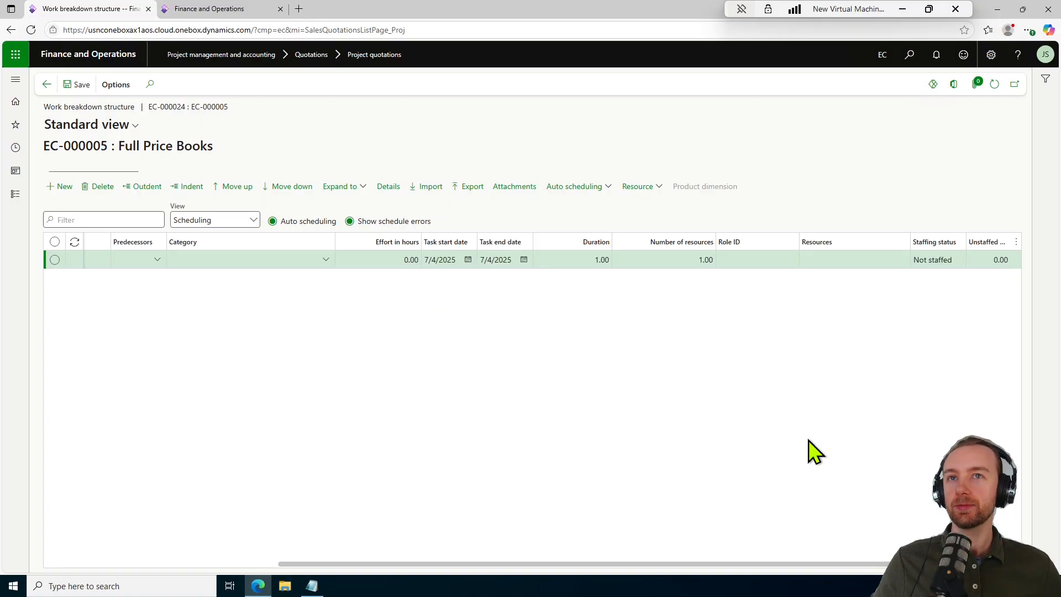
pyautogui.moveTo(831, 561); pyautogui.dragTo(581, 562)
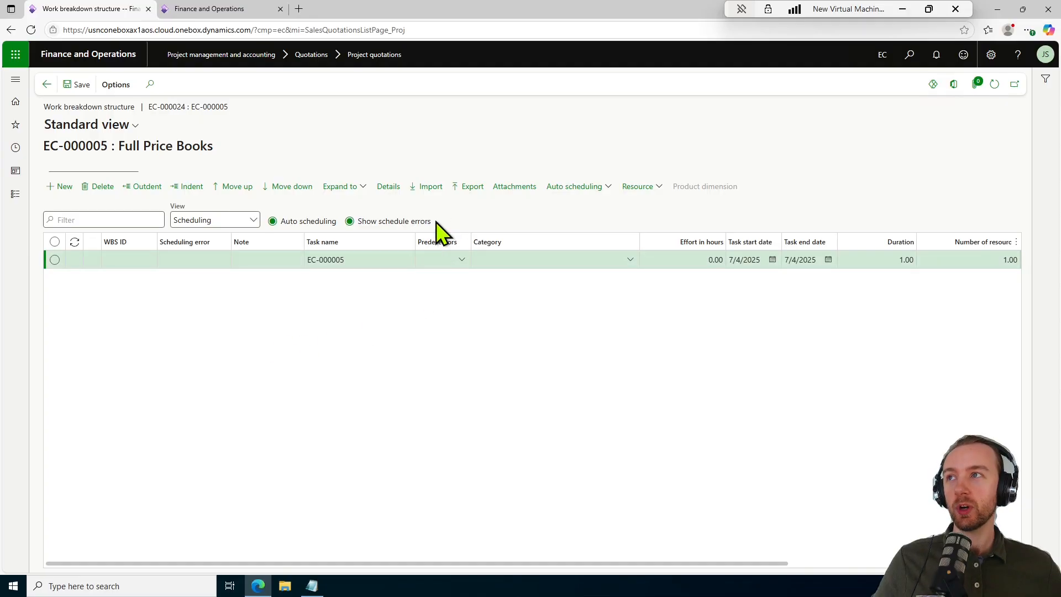
pyautogui.click(429, 187)
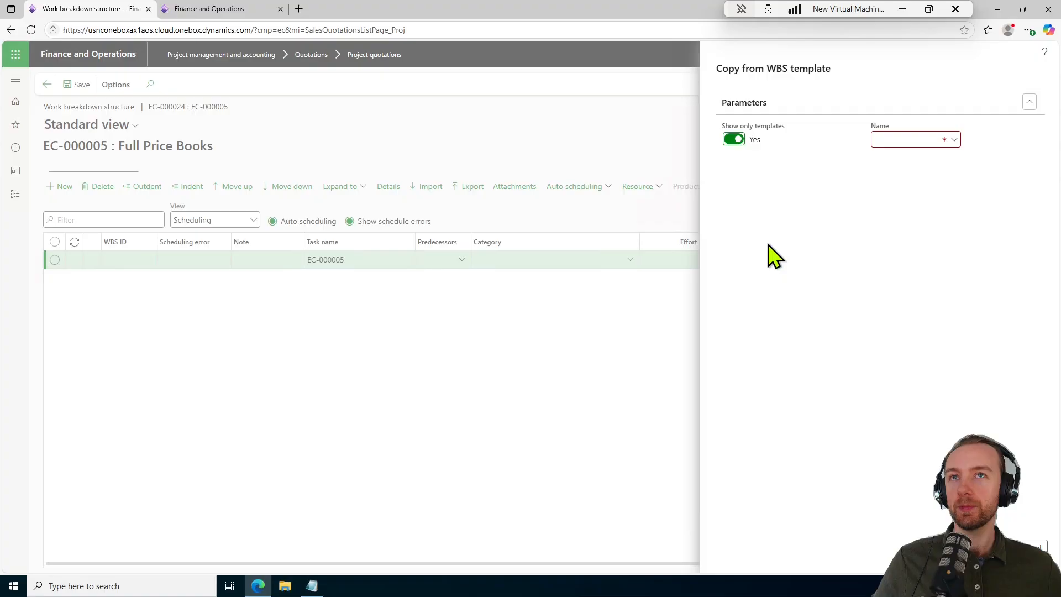
pyautogui.click(953, 141)
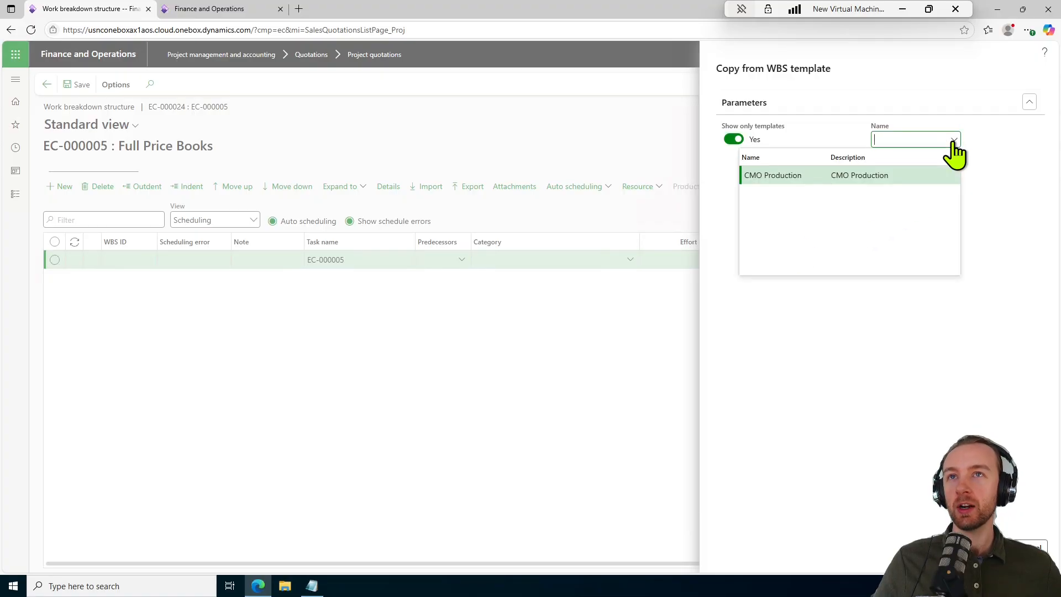
pyautogui.click(884, 176)
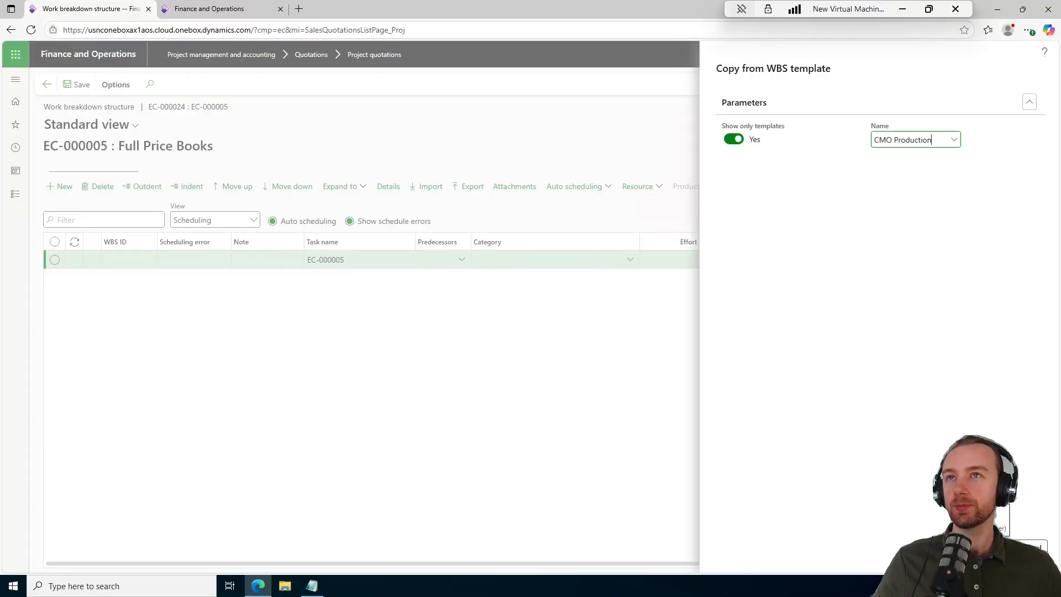
pyautogui.click(988, 548)
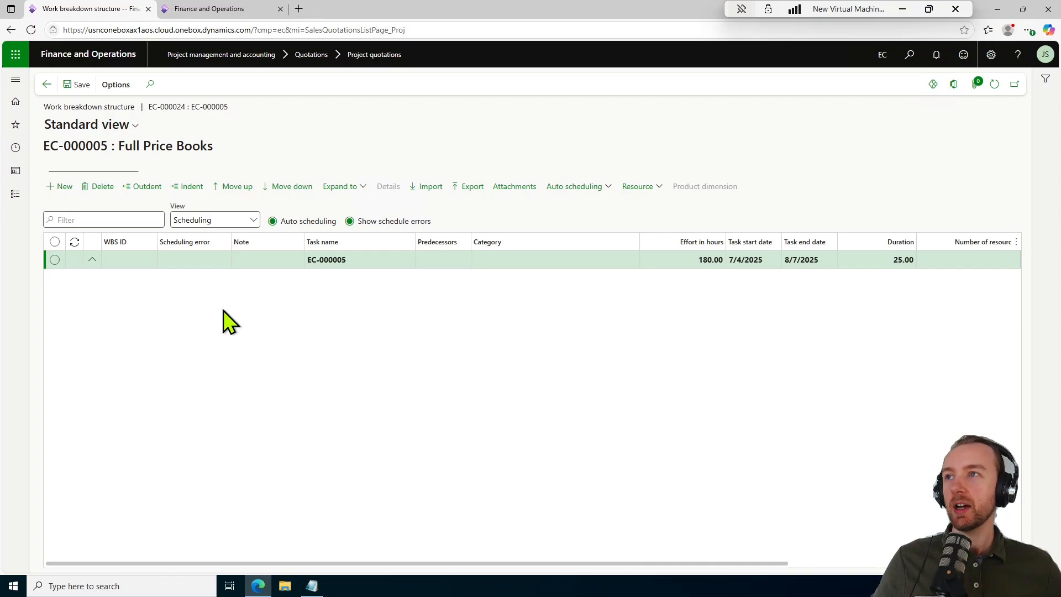
# Expand all levels of the imported work breakdown structure
pyautogui.click(363, 188)
pyautogui.click(354, 223)
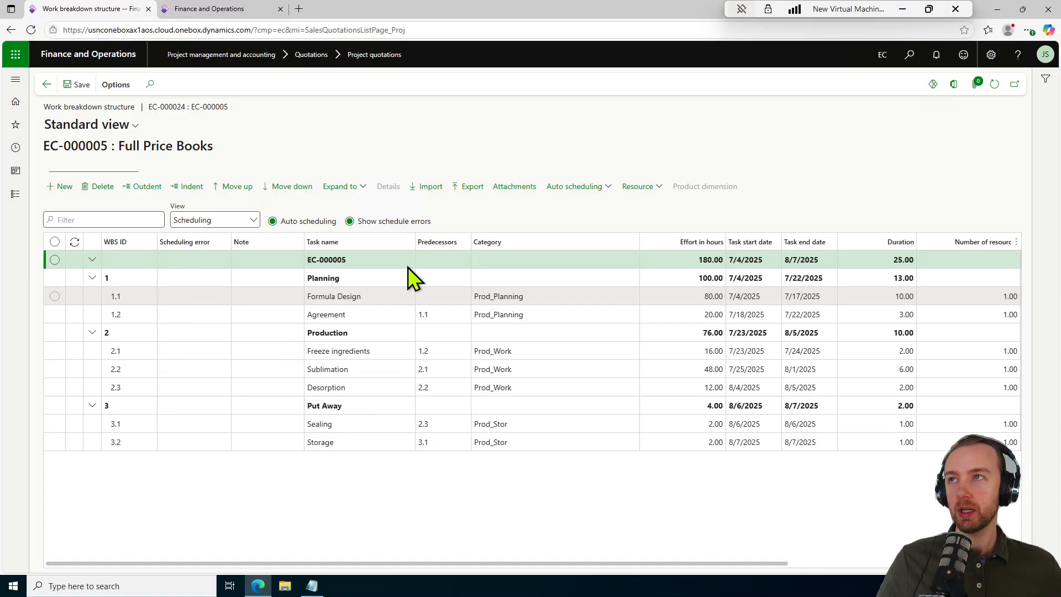
pyautogui.click(364, 188)
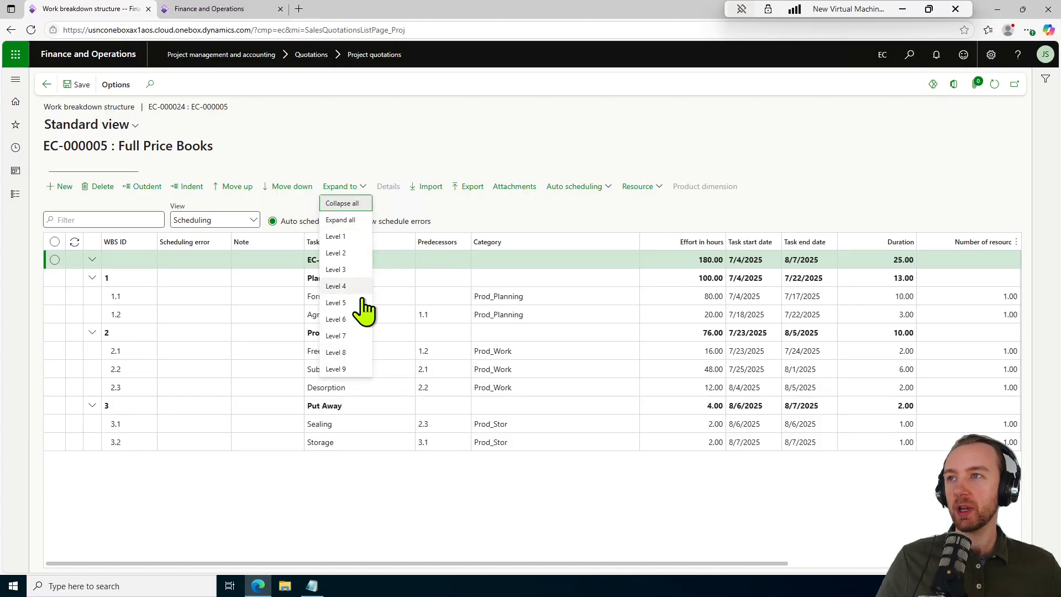
pyautogui.click(295, 507)
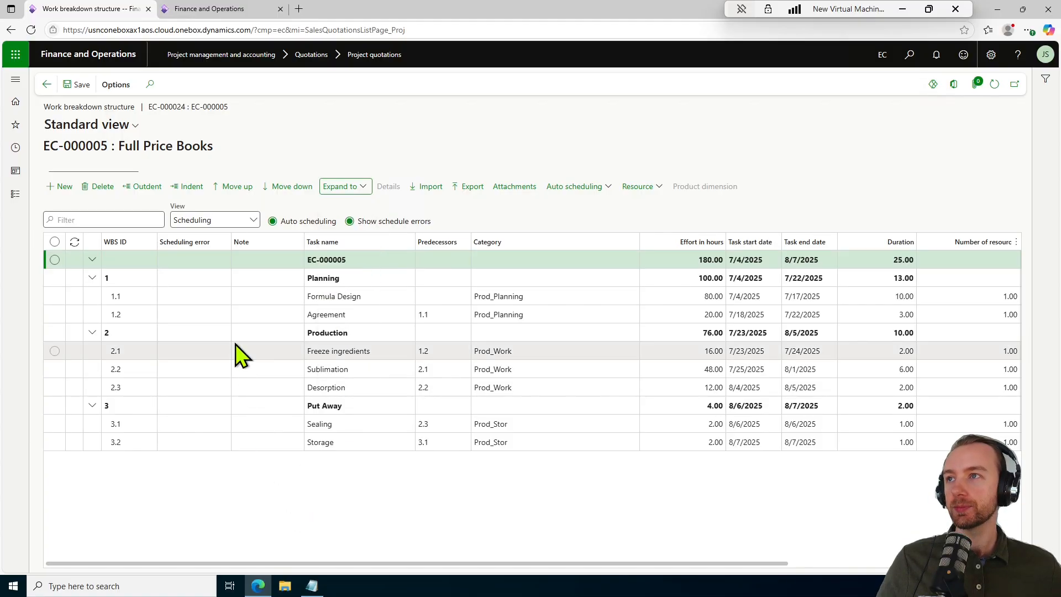
# Examine the Planning, Production and Put Away task groups and the categories assigned to Formula Design and Freeze ingredients
pyautogui.click(329, 278)
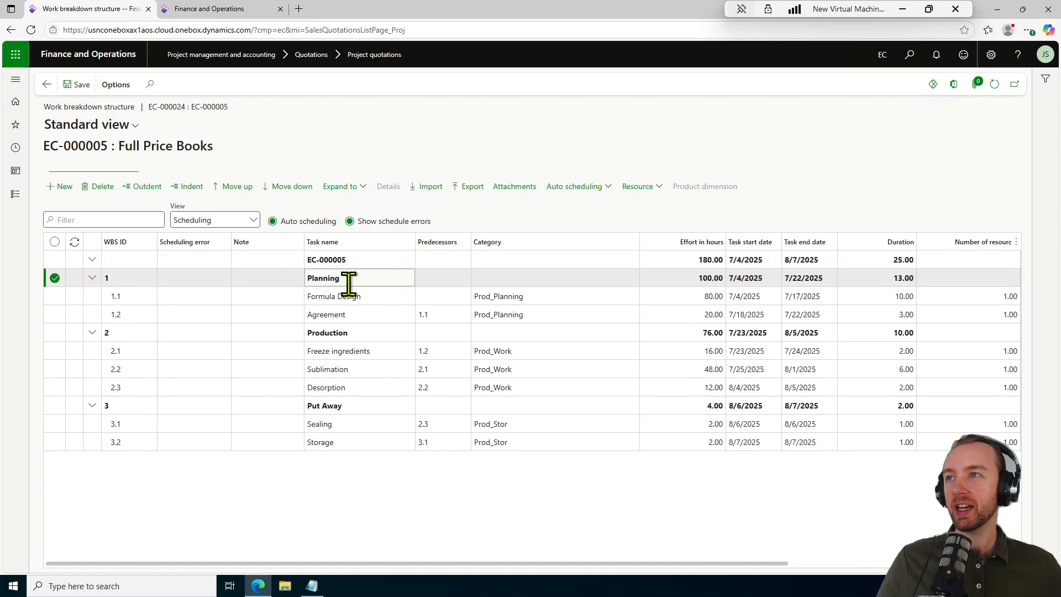
pyautogui.click(382, 337)
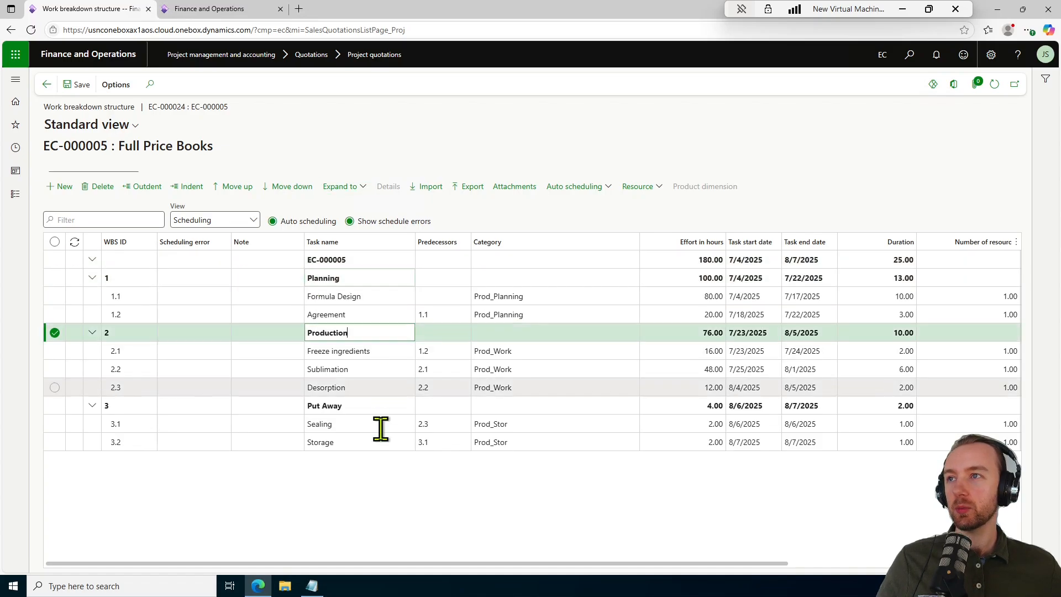
pyautogui.click(367, 407)
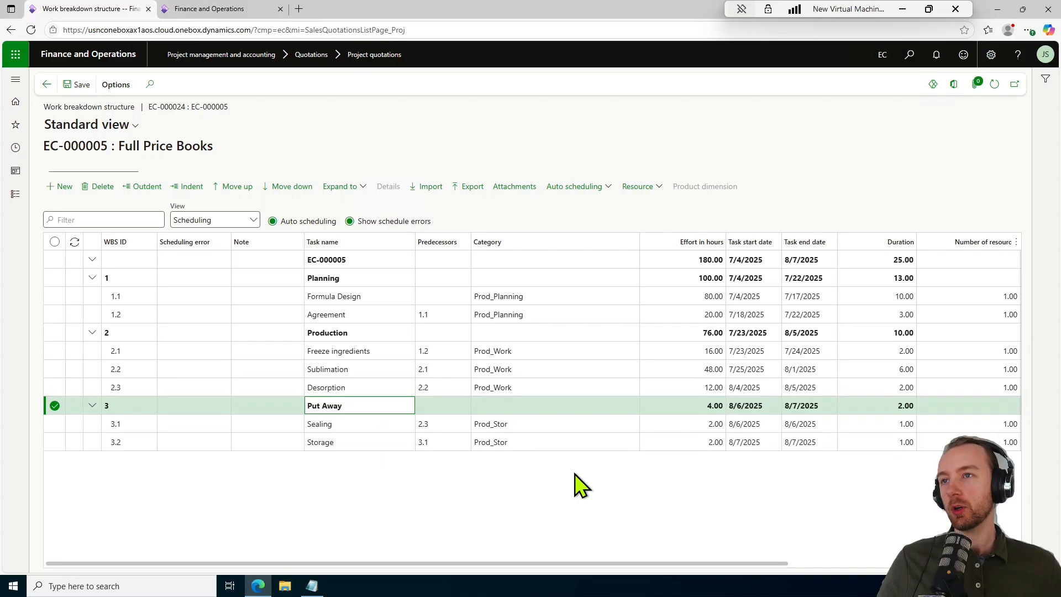
pyautogui.click(576, 470)
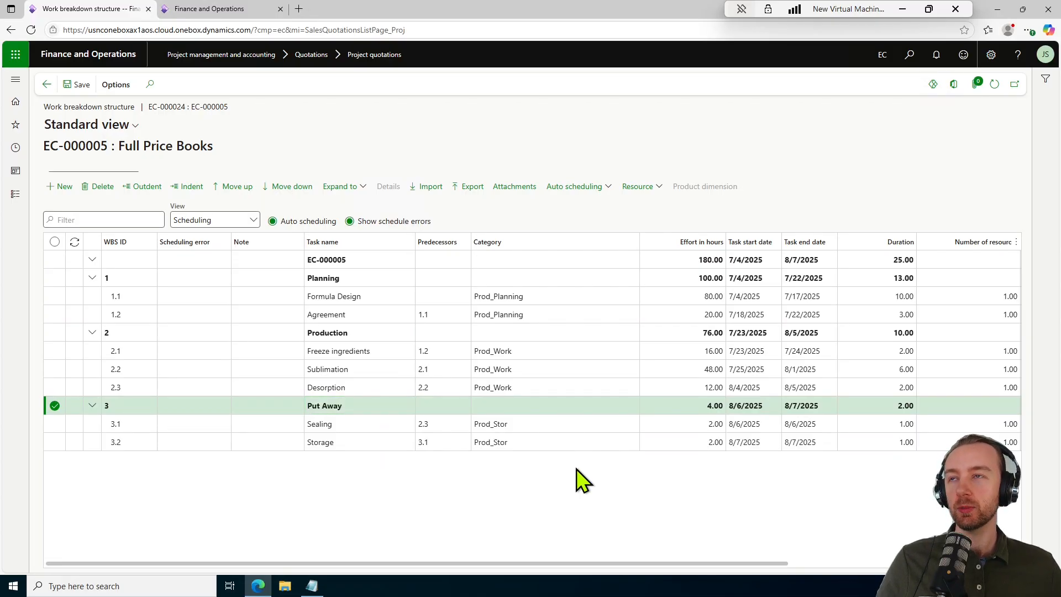
pyautogui.click(533, 298)
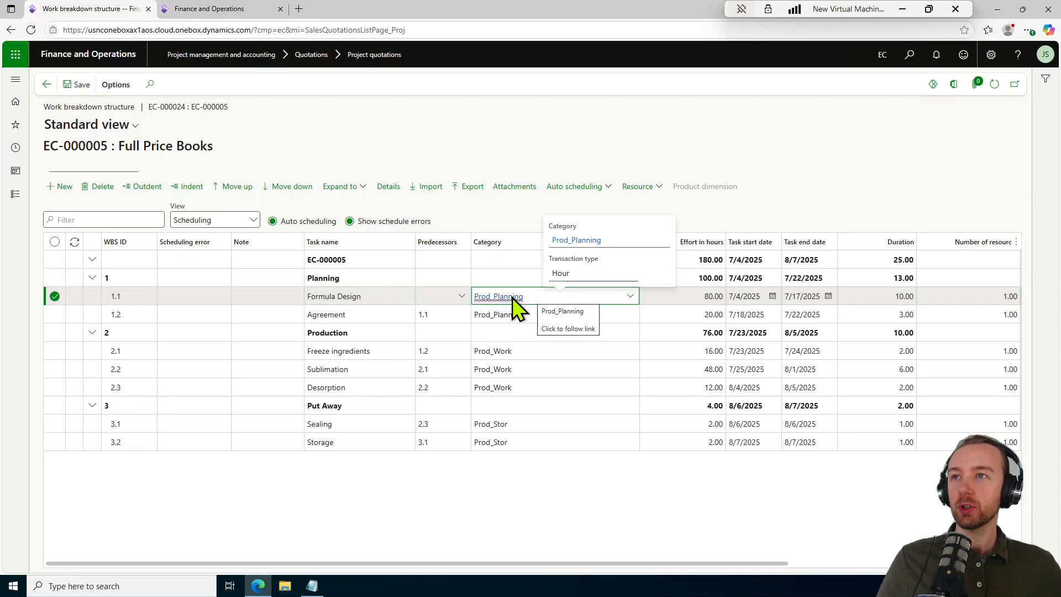
pyautogui.click(538, 349)
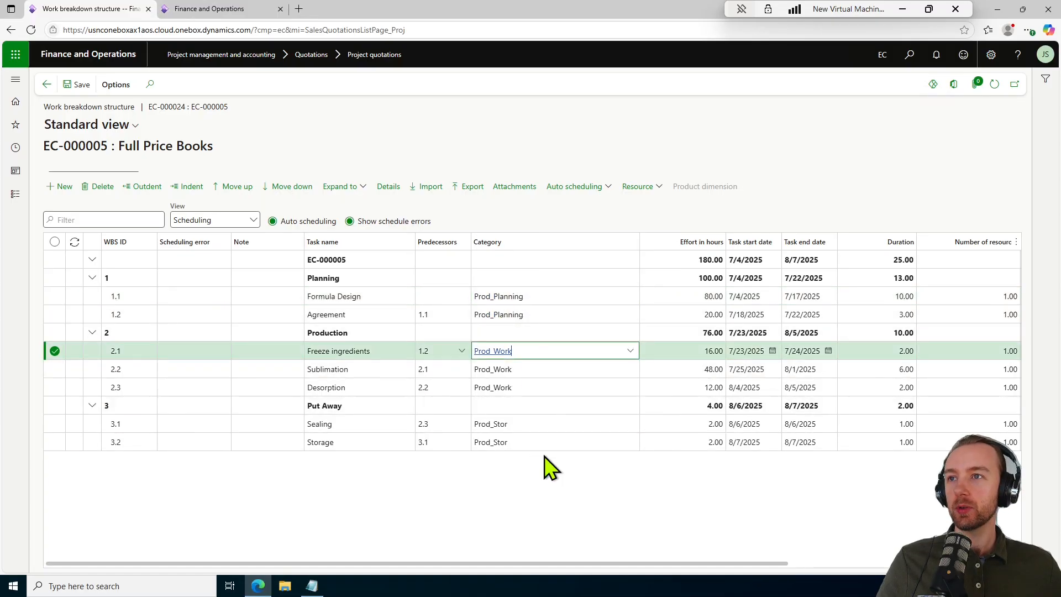
# Examine the Sealing task's category and the effort hours and end dates of the Planning and Production tasks
pyautogui.click(546, 424)
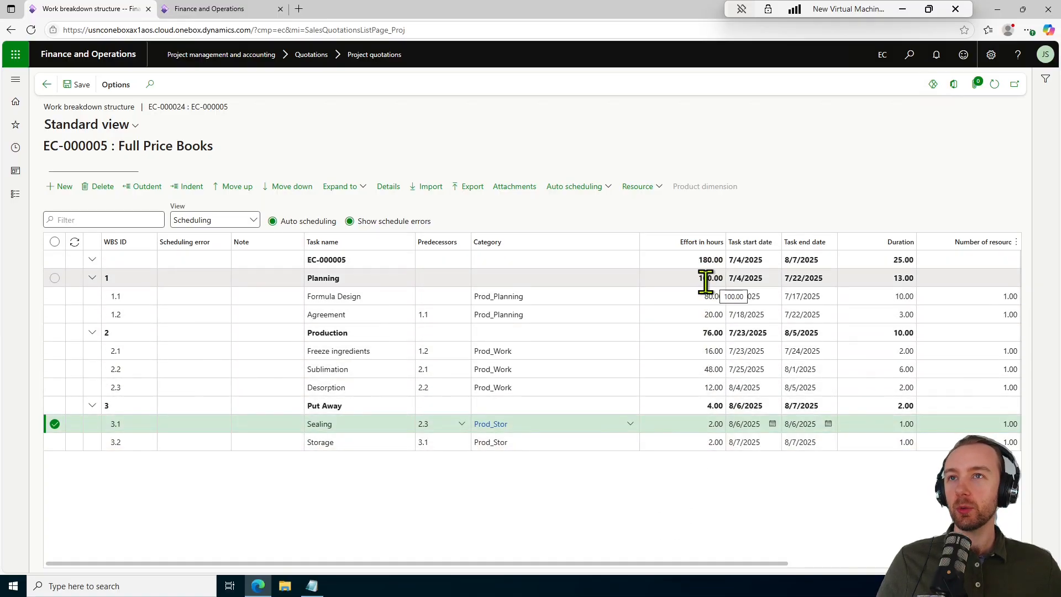
pyautogui.click(832, 279)
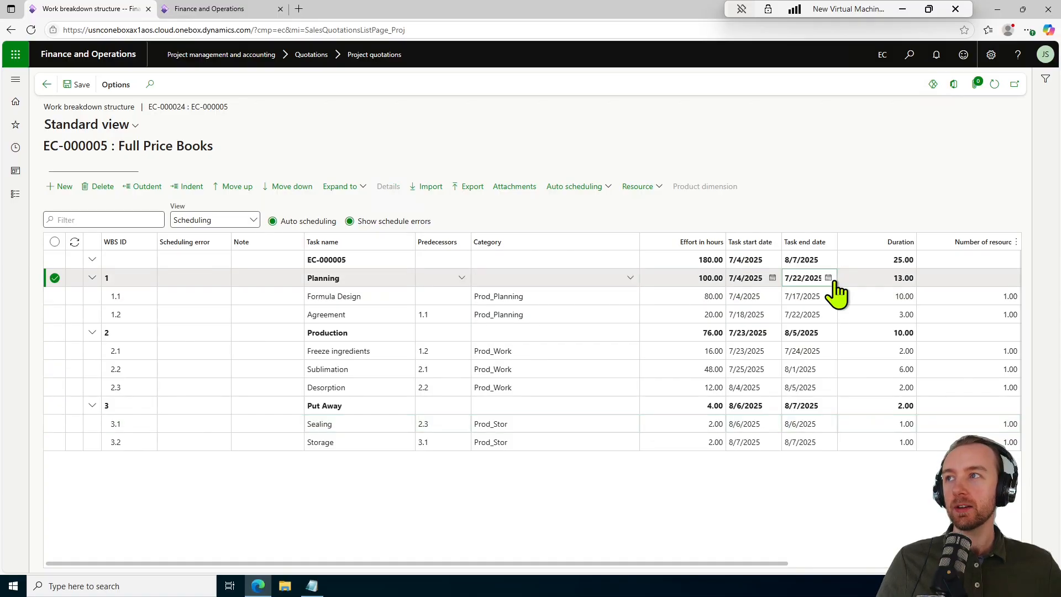
pyautogui.click(817, 334)
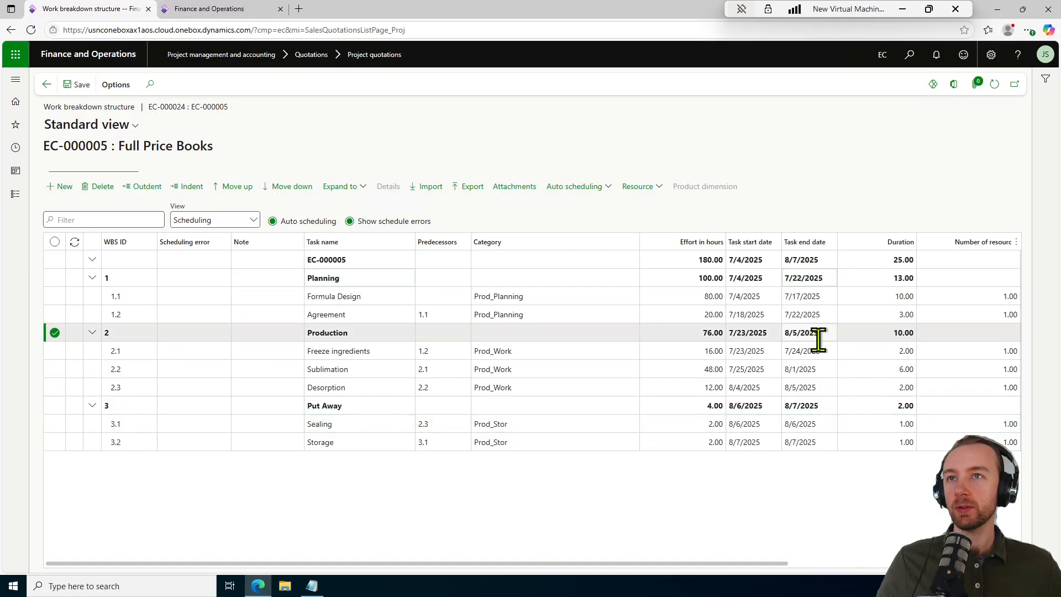
pyautogui.click(712, 296)
pyautogui.click(713, 314)
pyautogui.click(718, 272)
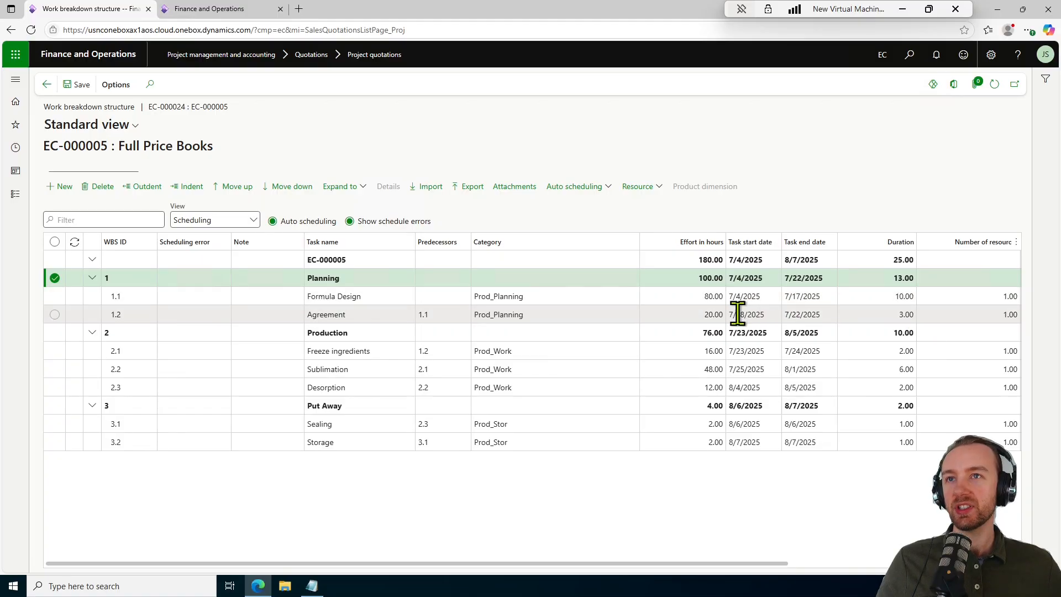
# Compare the Planning tasks' dates and durations with the July 2025 system calendar
pyautogui.click(1013, 586)
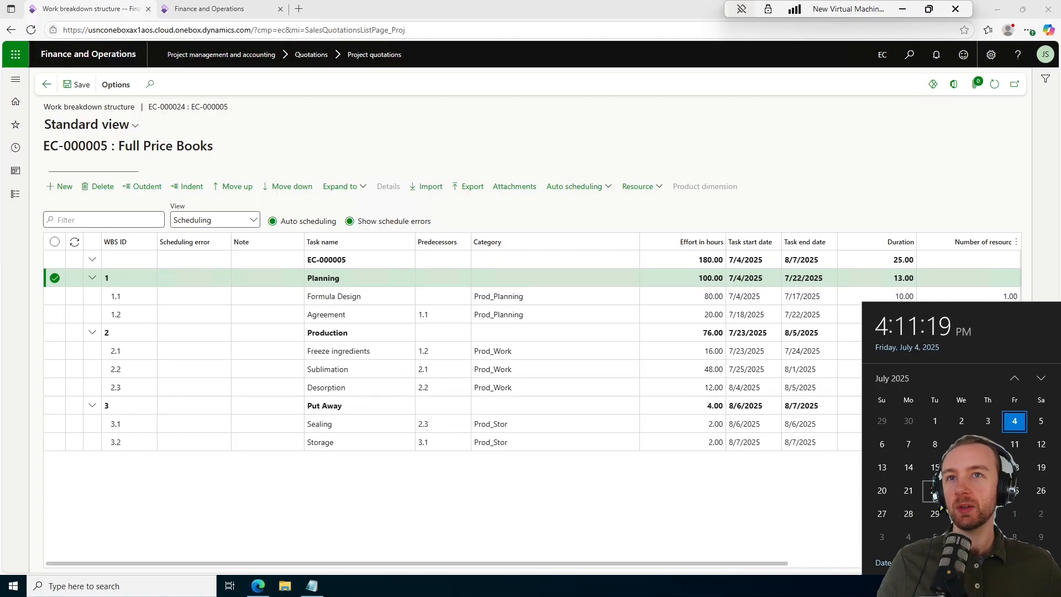
pyautogui.click(837, 347)
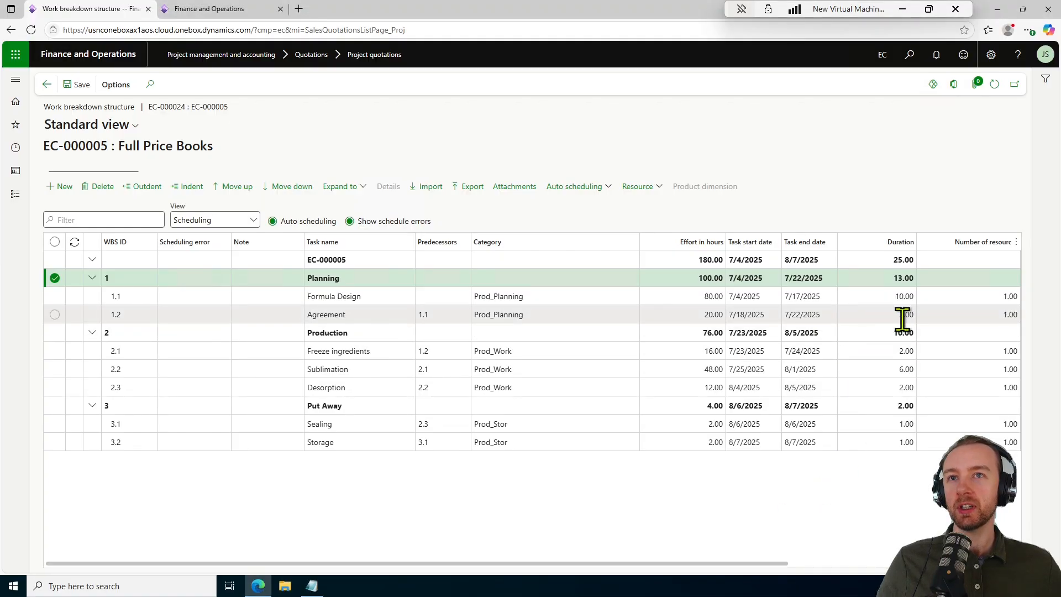
pyautogui.click(1020, 586)
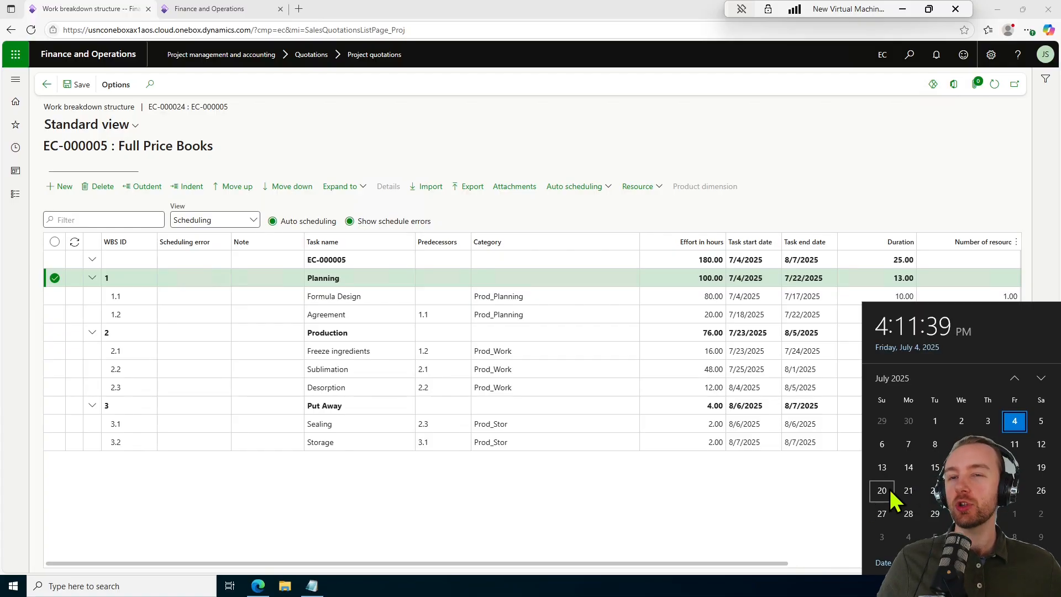
pyautogui.click(774, 521)
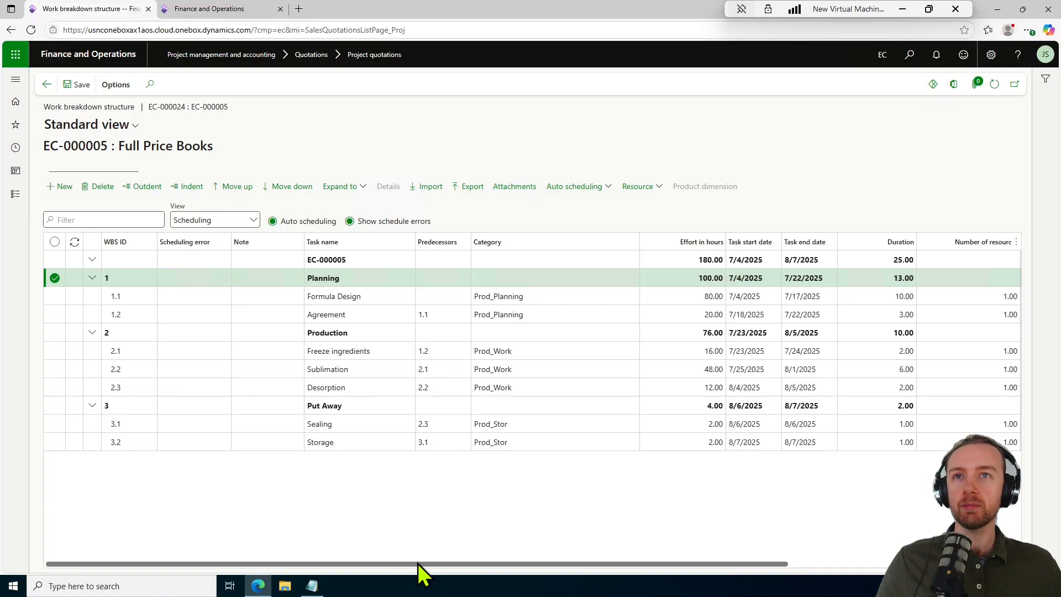
# Review the number of resources and the role IDs available for the Formula Design task
pyautogui.moveTo(418, 563); pyautogui.dragTo(673, 562)
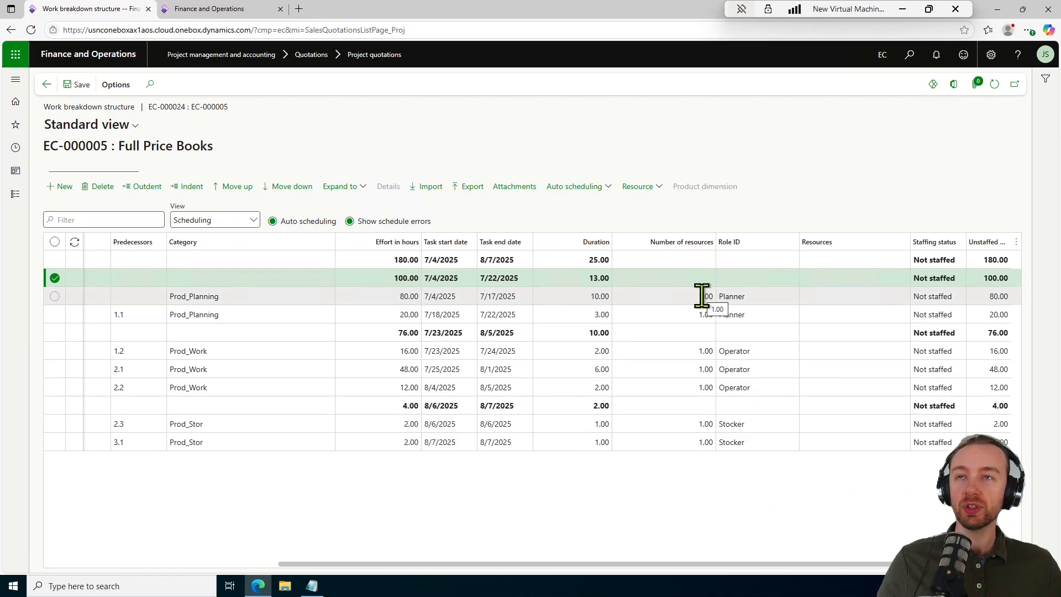
pyautogui.click(767, 297)
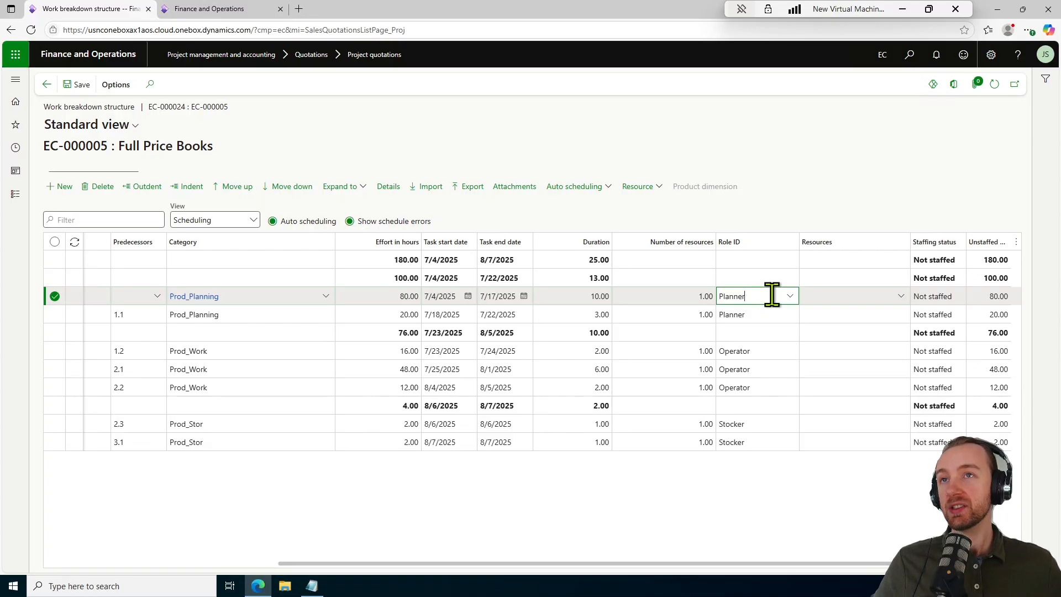
pyautogui.click(789, 297)
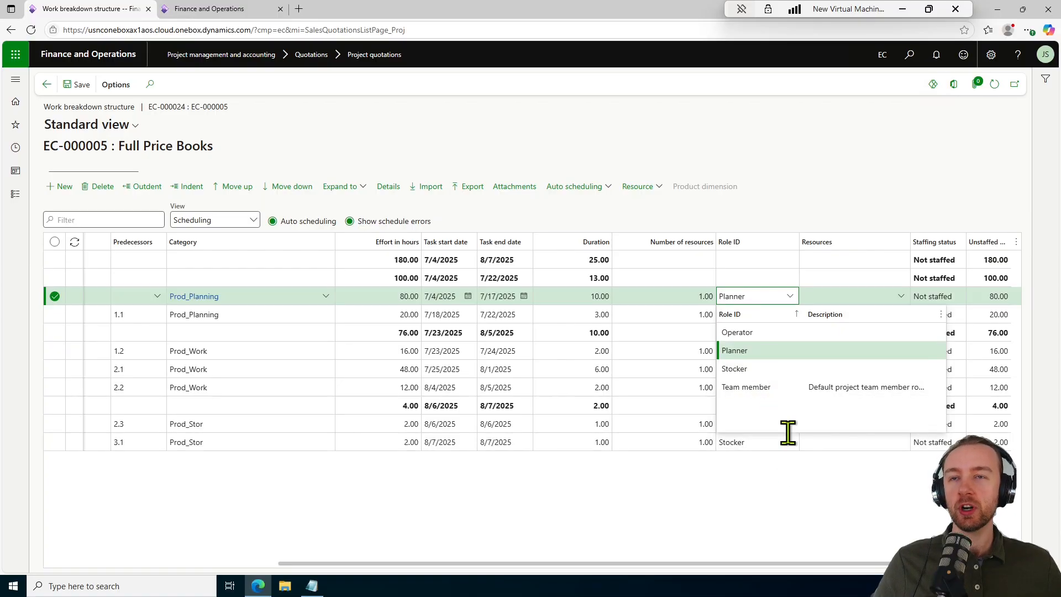
pyautogui.click(826, 527)
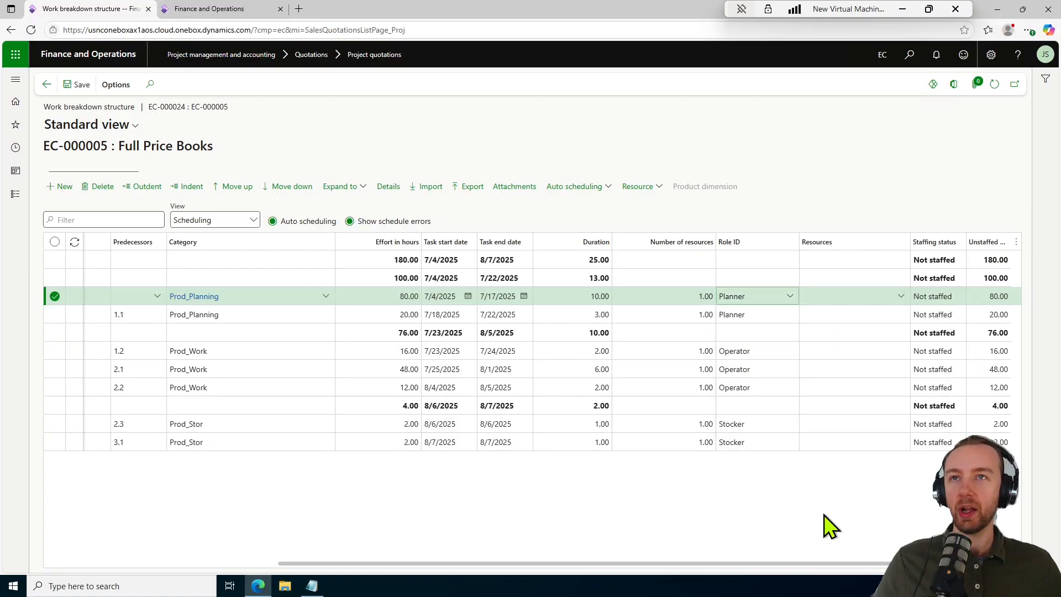
# Check the resources available for Formula Design and widen the Unstaffed hours column to show its full heading
pyautogui.click(900, 298)
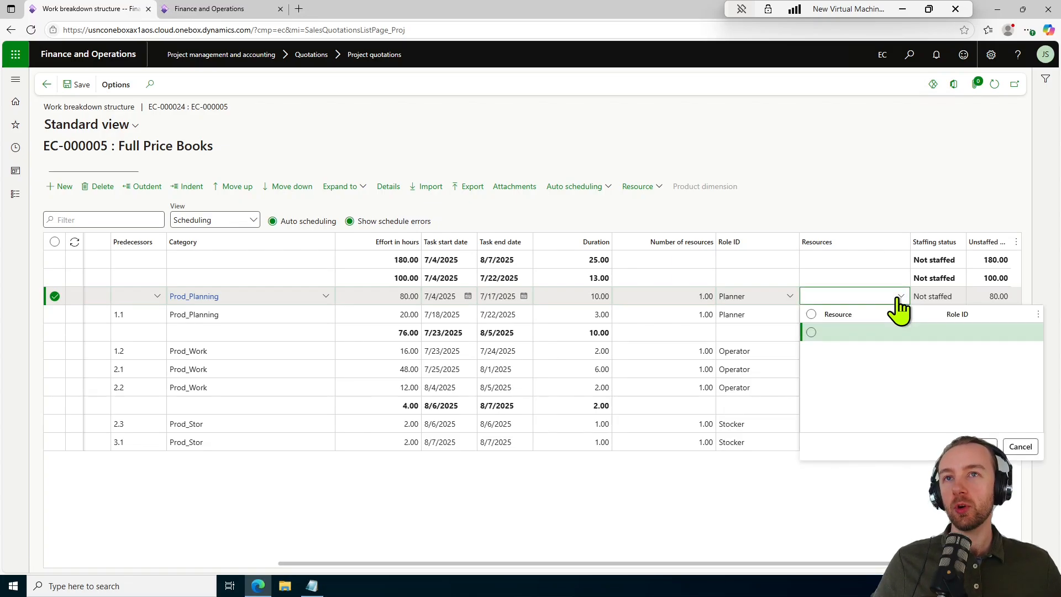
pyautogui.click(900, 299)
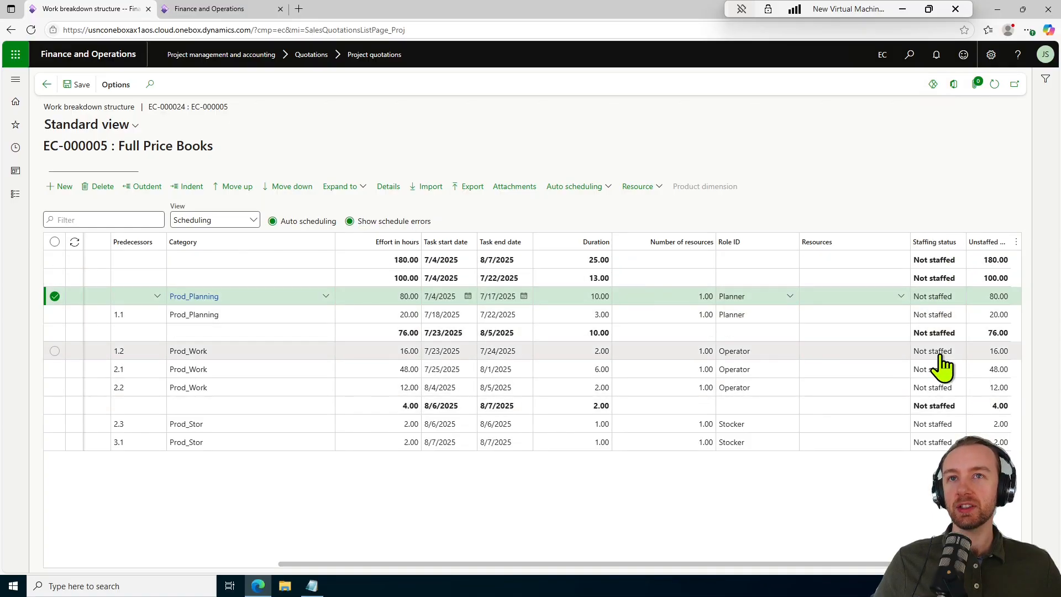
pyautogui.click(967, 300)
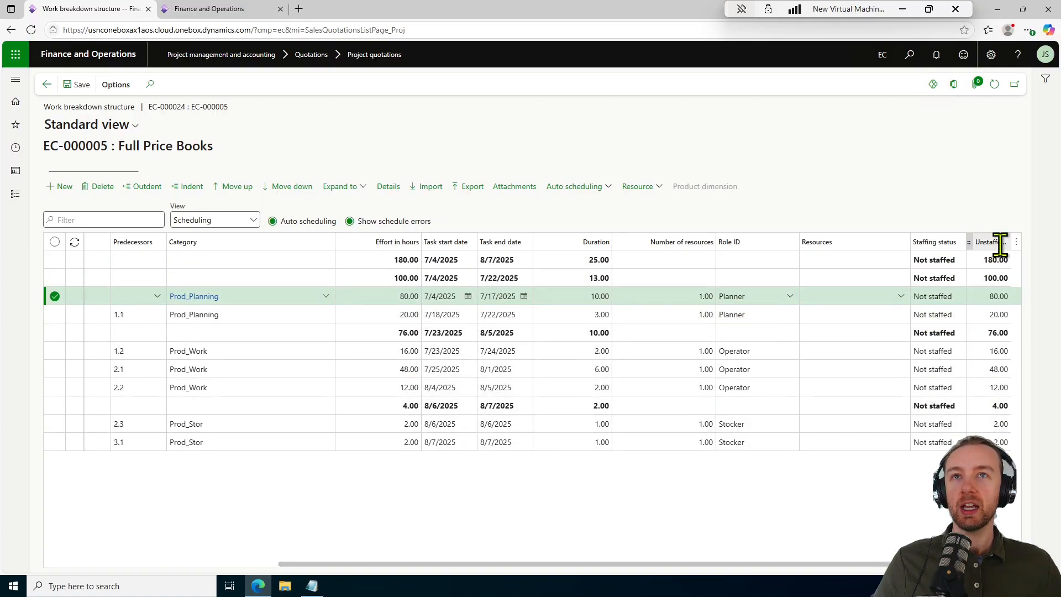
pyautogui.moveTo(1009, 240); pyautogui.dragTo(1036, 240)
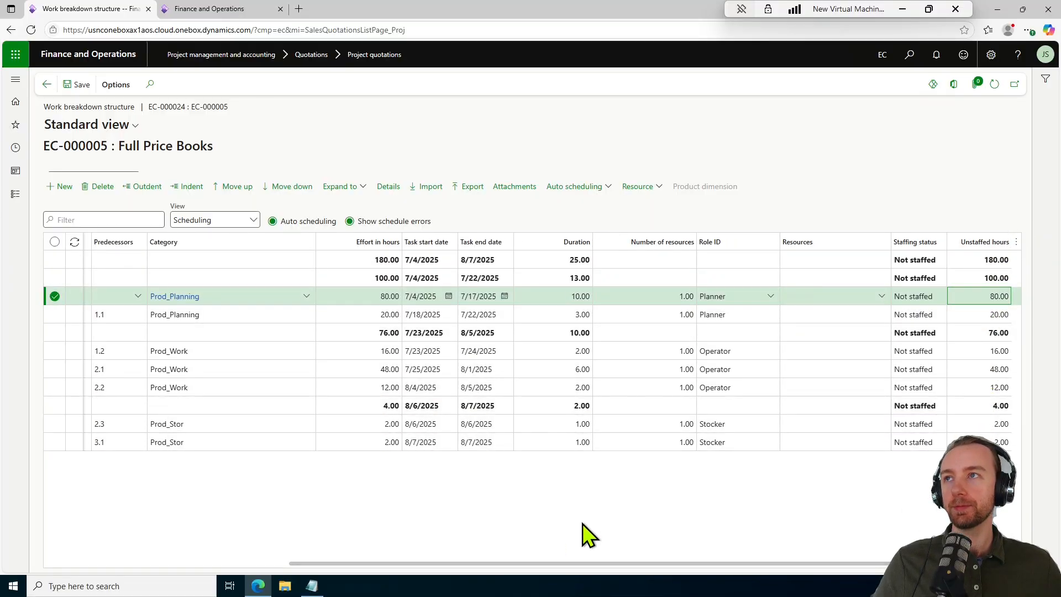
# Display the work breakdown structure's Cost estimates view with all levels expanded
pyautogui.click(253, 220)
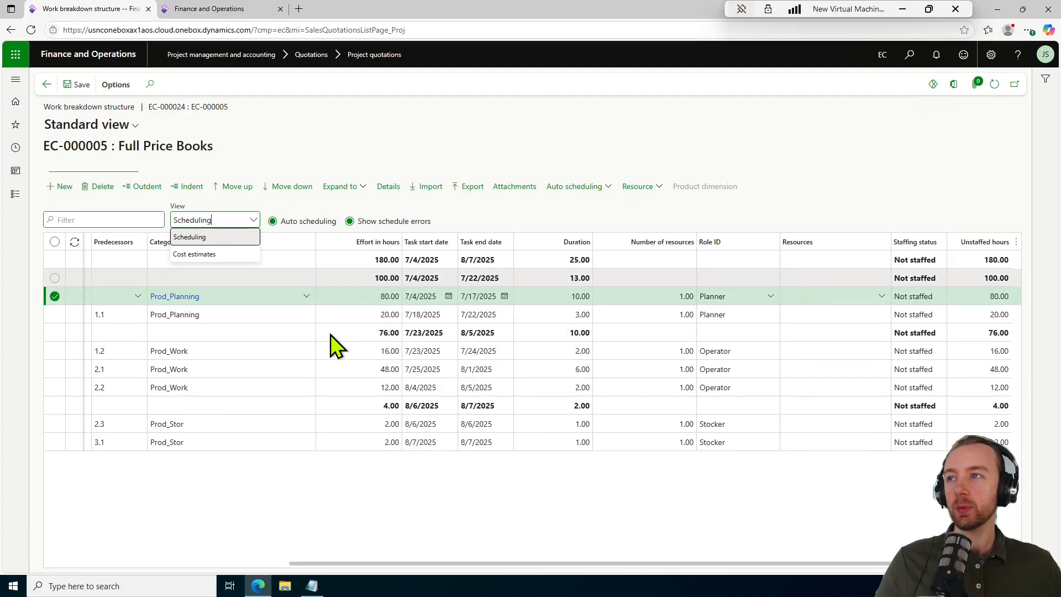
pyautogui.click(237, 254)
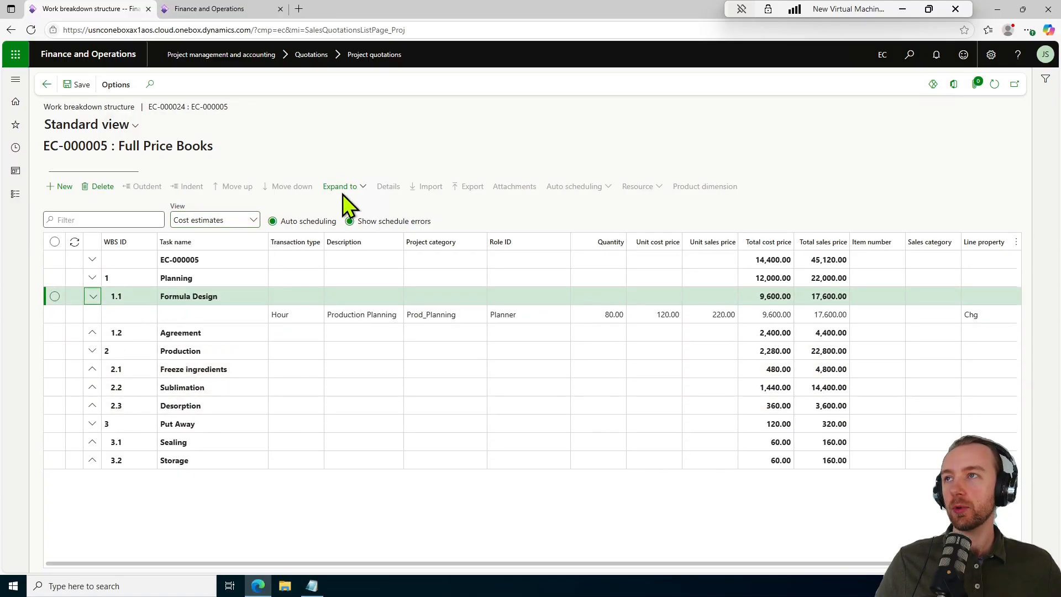
pyautogui.click(356, 189)
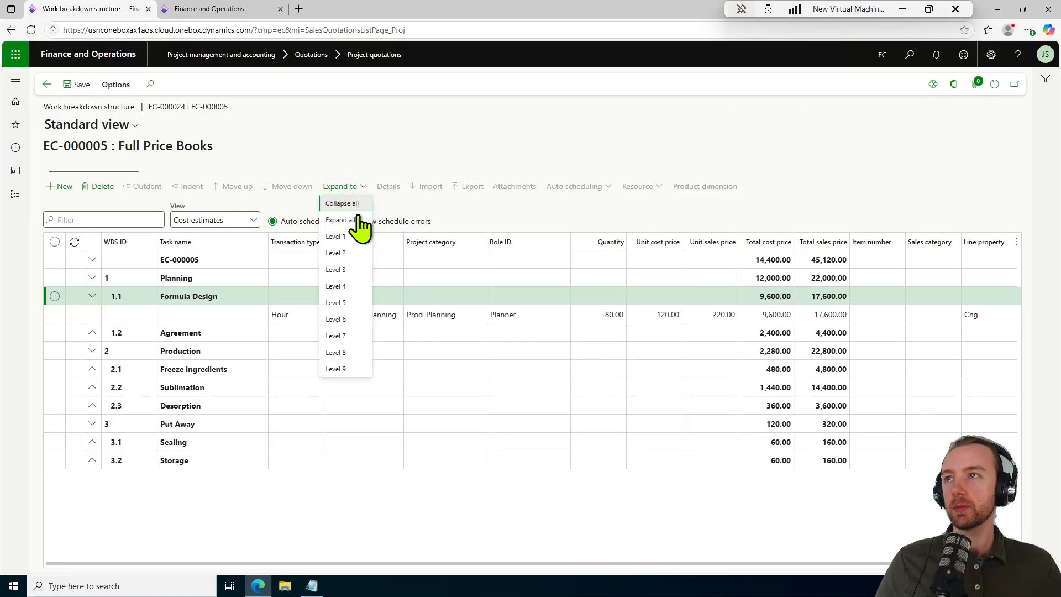
pyautogui.click(356, 220)
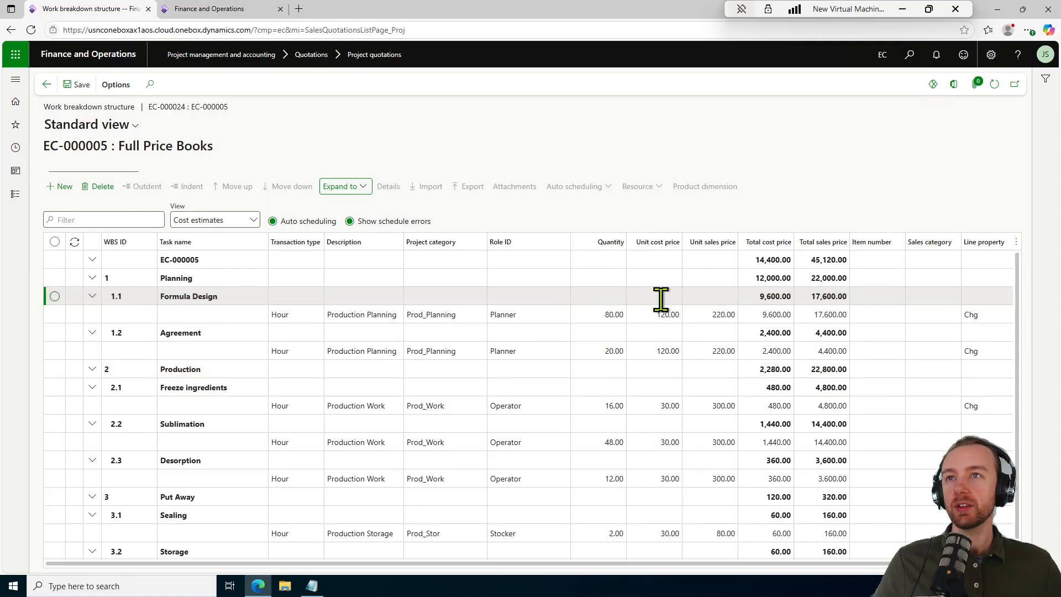
# Examine the cost estimate lines and the line property options for Formula Design's hour transaction
pyautogui.click(713, 302)
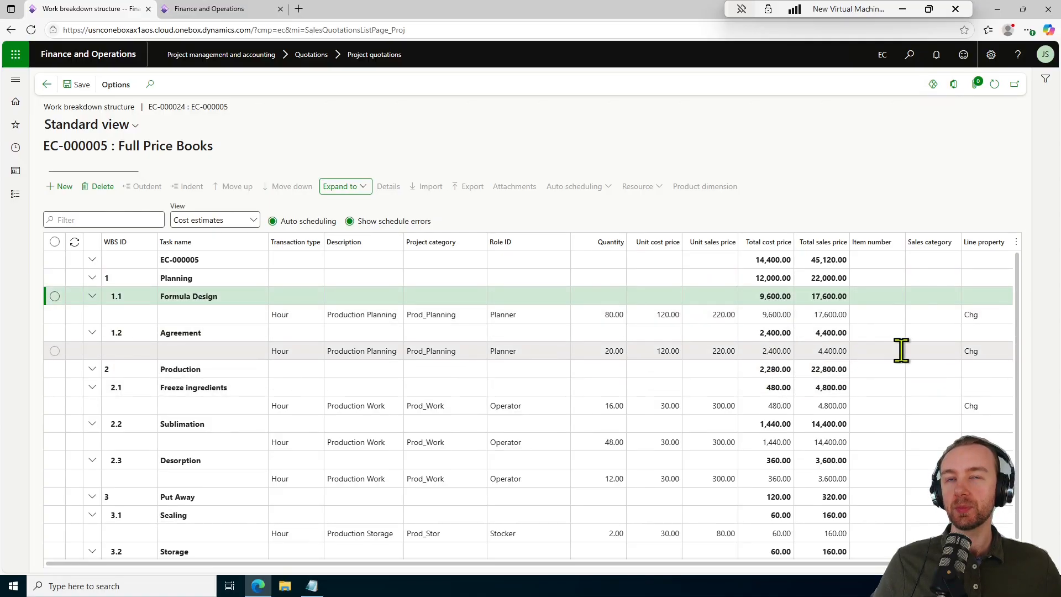
pyautogui.click(998, 313)
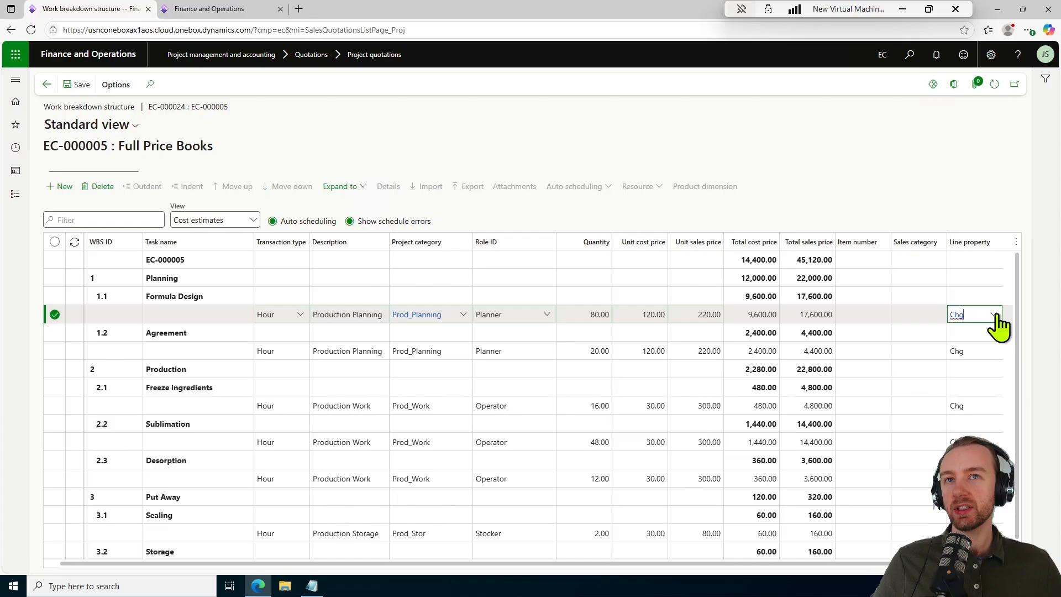
pyautogui.moveTo(996, 314)
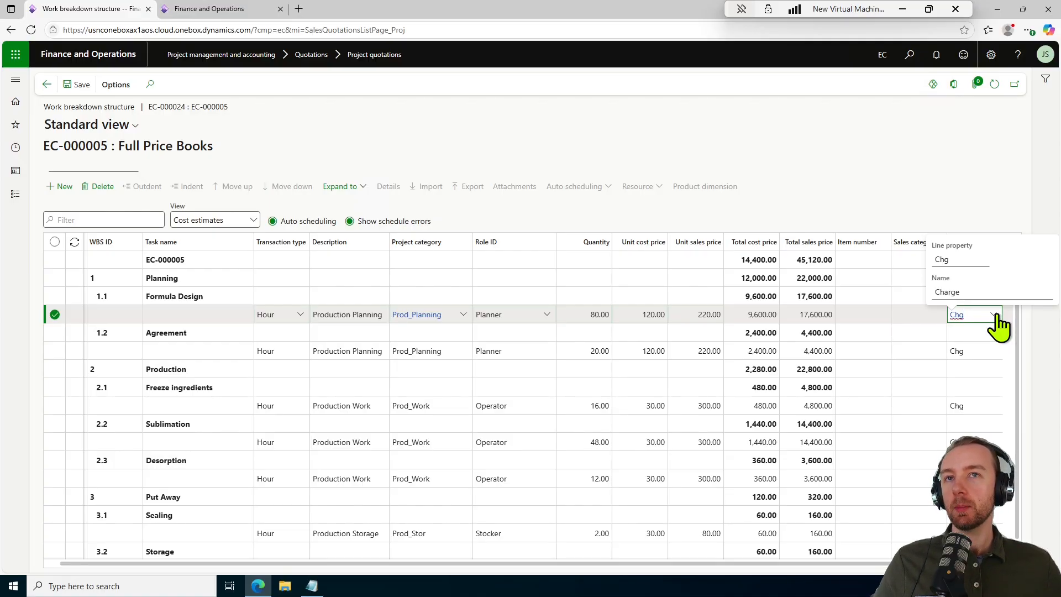
pyautogui.click(995, 315)
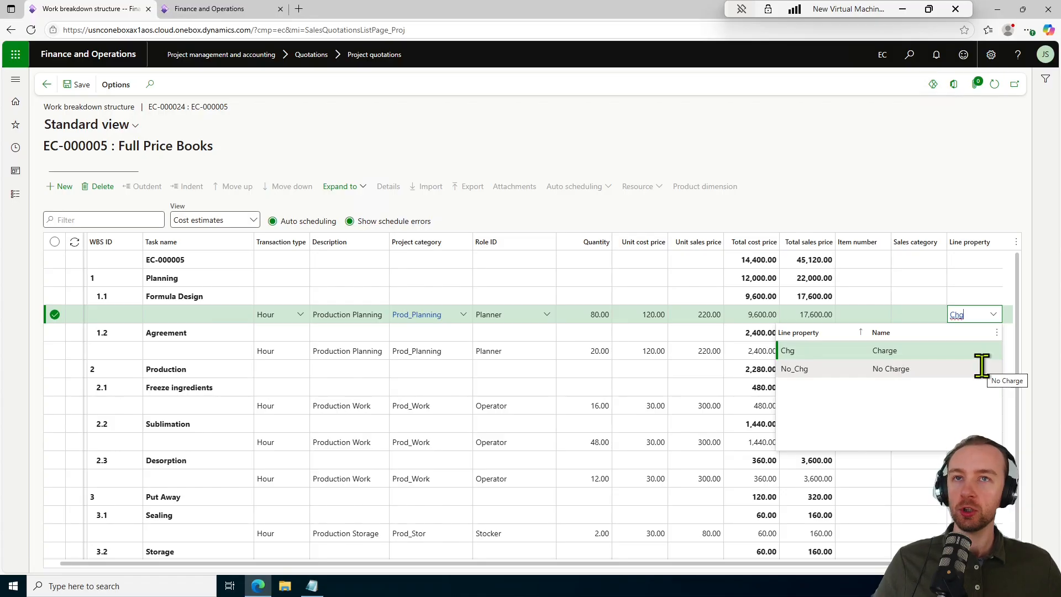
pyautogui.click(934, 190)
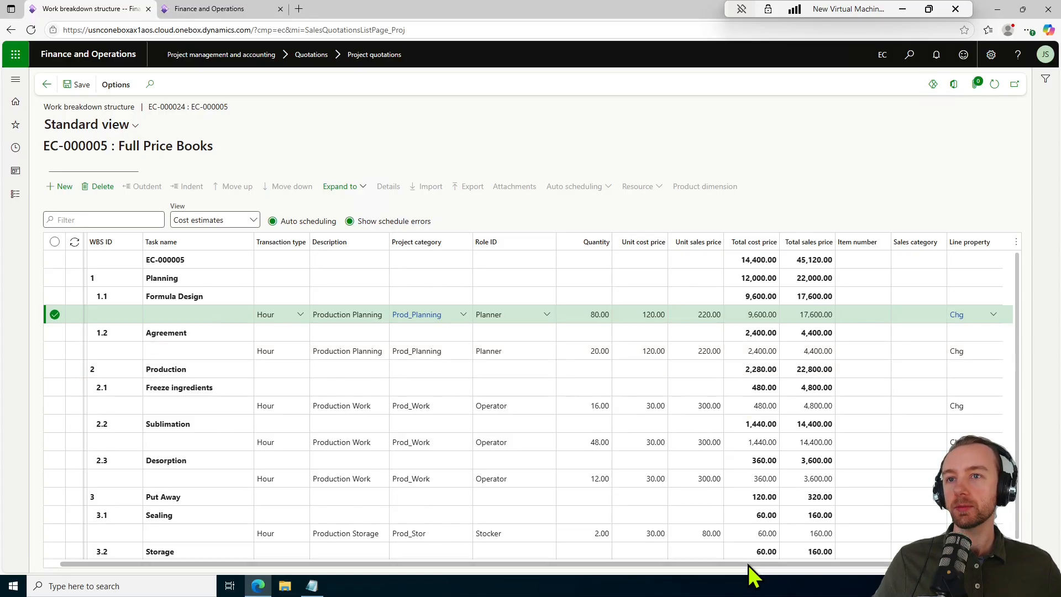
pyautogui.moveTo(747, 563); pyautogui.dragTo(631, 563)
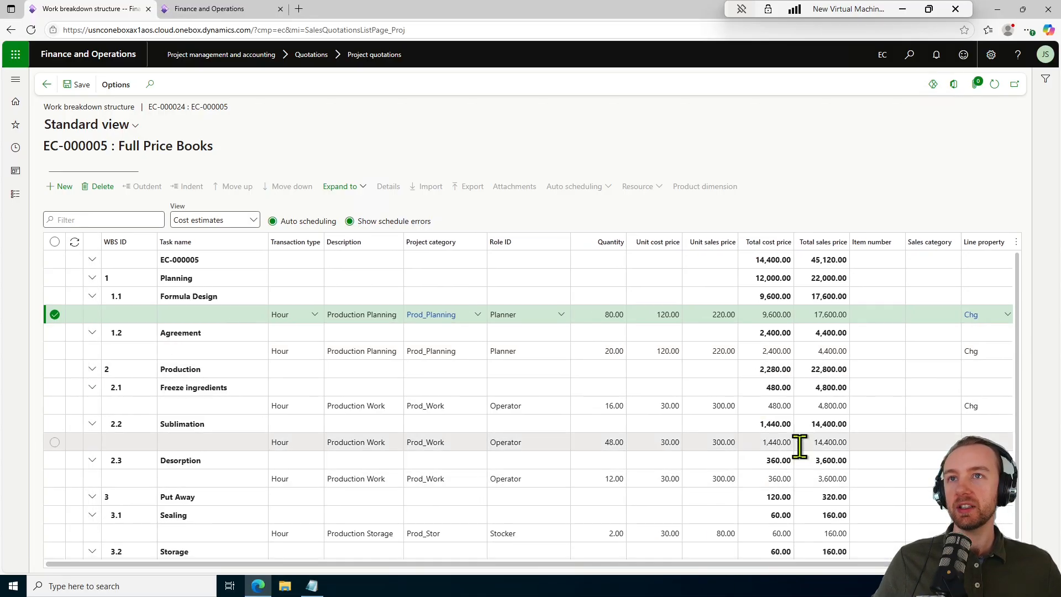
# Return to the Scheduling view and check the total effort in hours on the EC-000005 root task
pyautogui.click(253, 220)
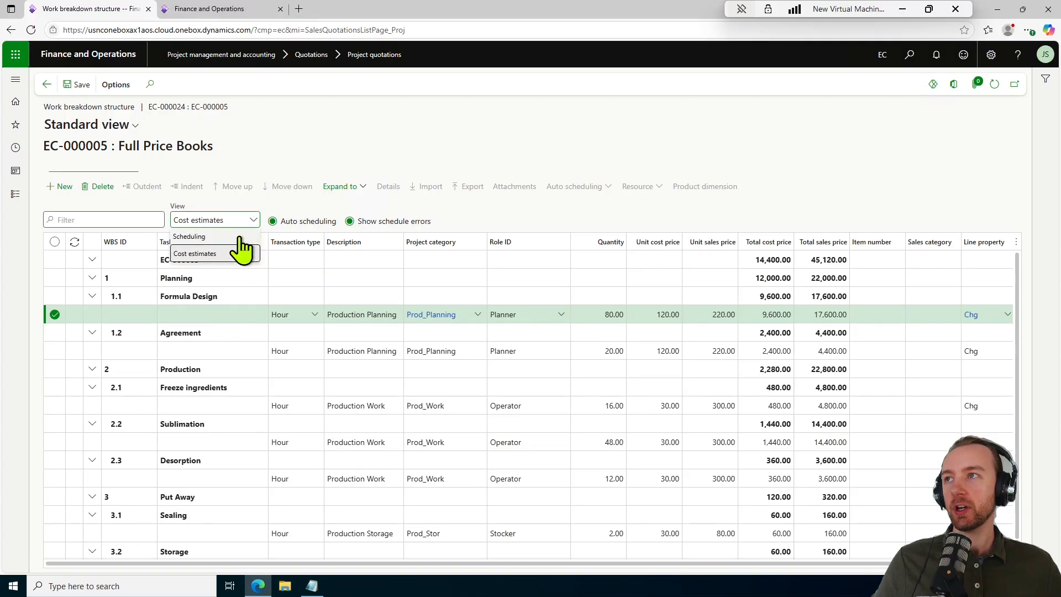
pyautogui.click(244, 234)
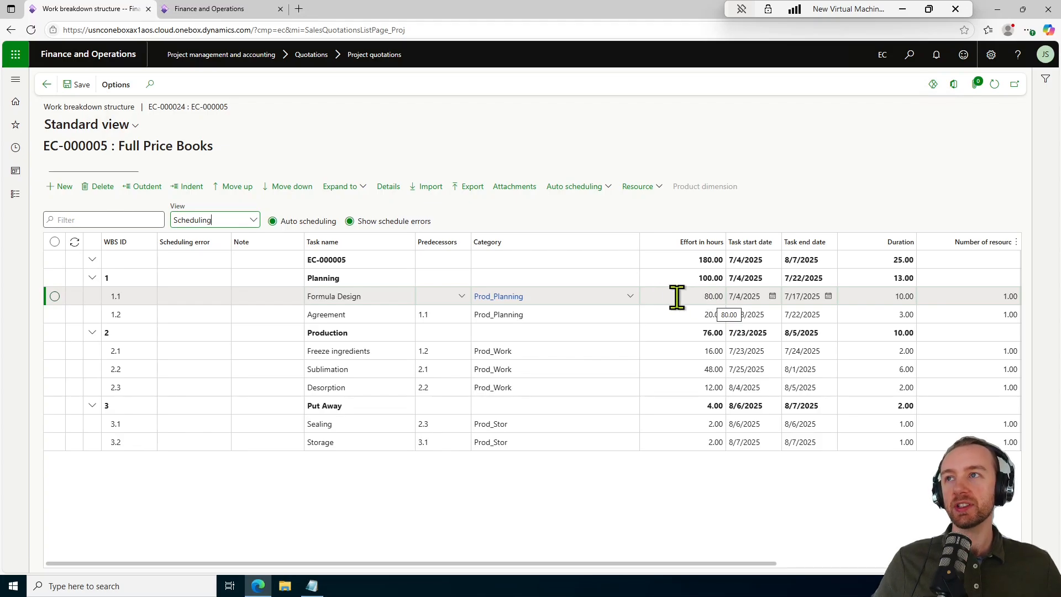
pyautogui.click(677, 259)
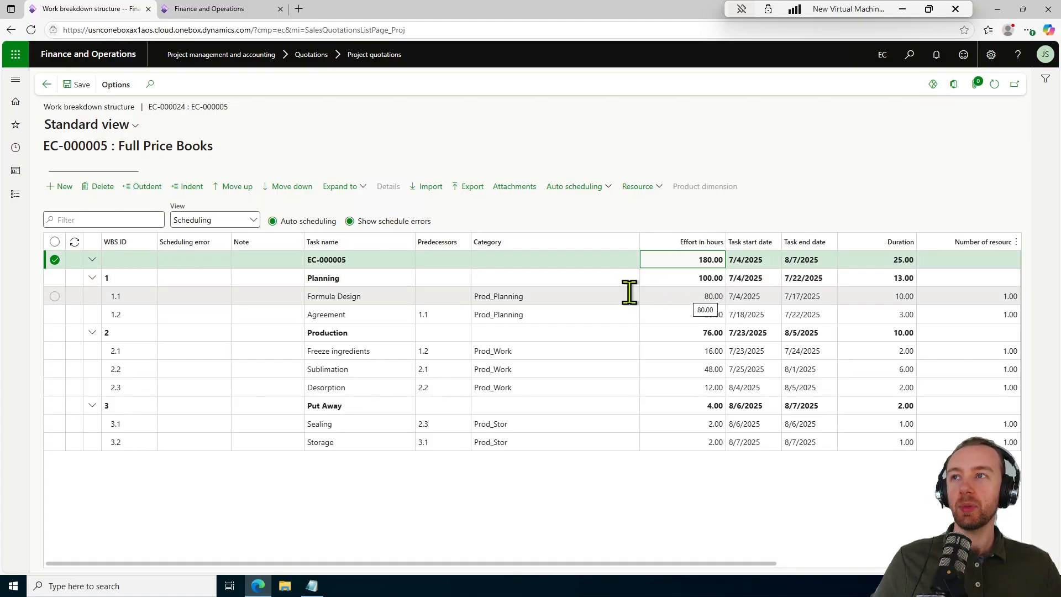
# Bring up the Cost estimates view again and review the total cost and sales prices per task
pyautogui.click(252, 220)
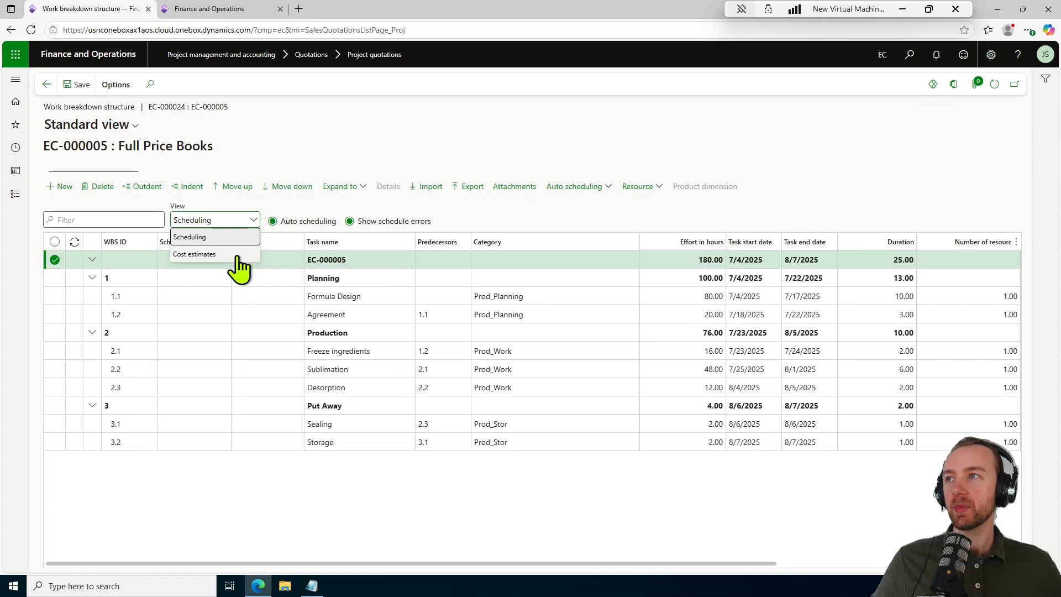
pyautogui.click(238, 255)
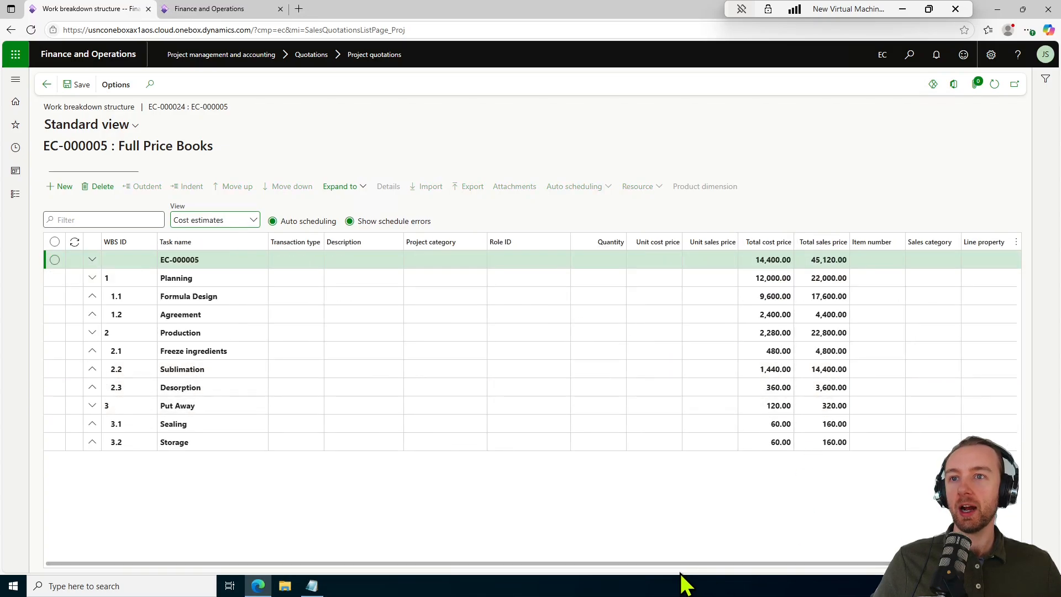
pyautogui.moveTo(704, 564); pyautogui.dragTo(777, 560)
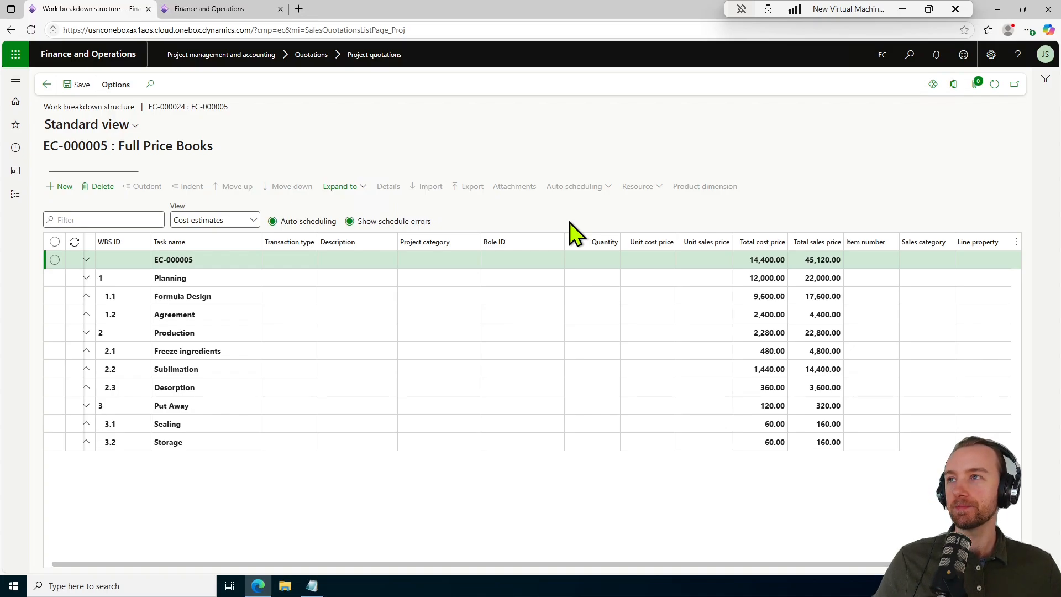
# Switch the work breakdown structure back to the Scheduling view and look over the tasks' predecessors and categories
pyautogui.click(253, 220)
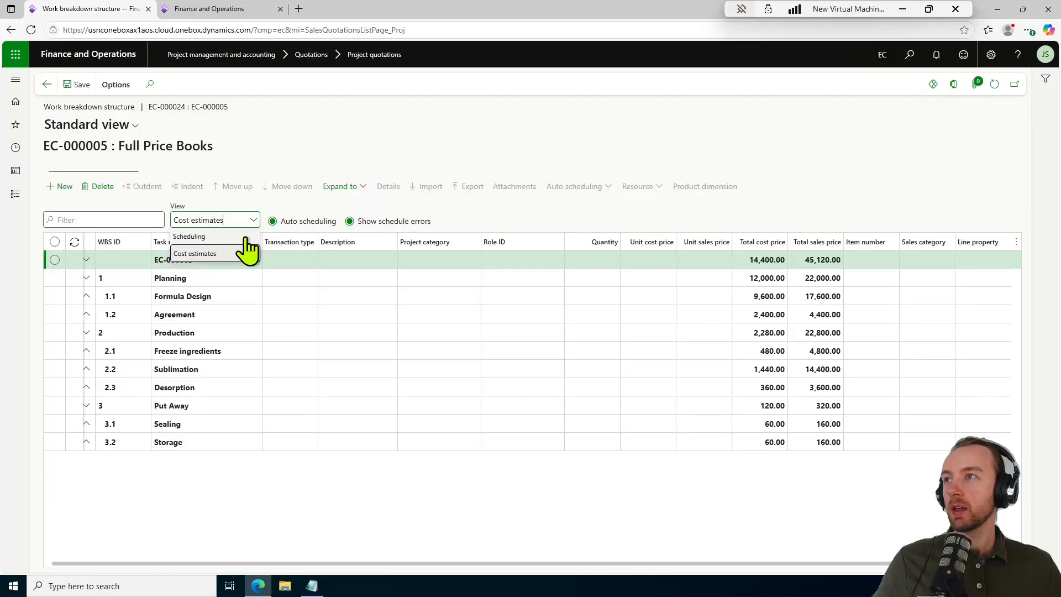
pyautogui.click(243, 237)
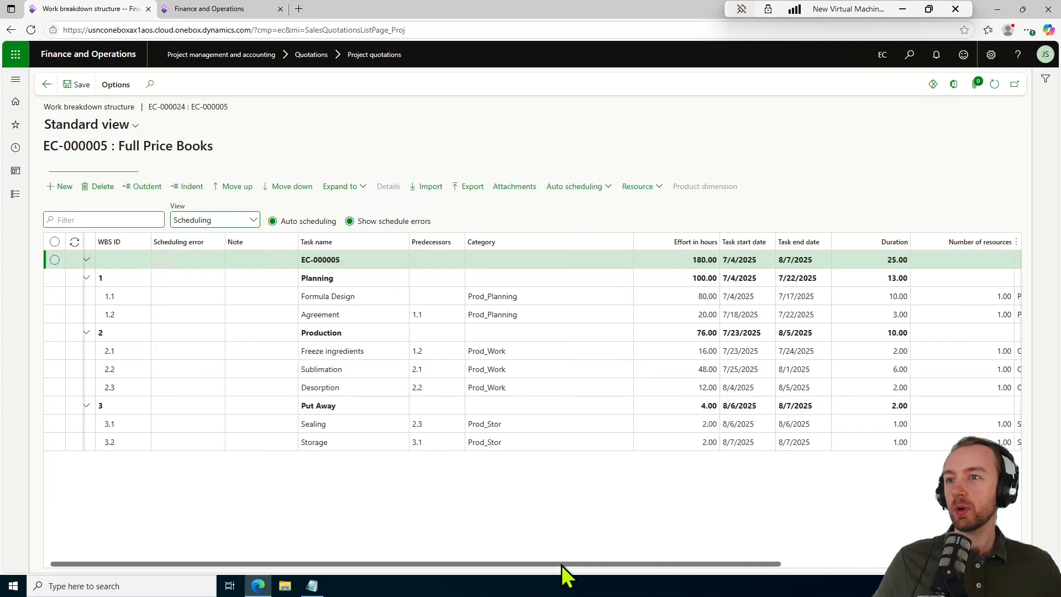
pyautogui.moveTo(562, 565); pyautogui.dragTo(506, 569)
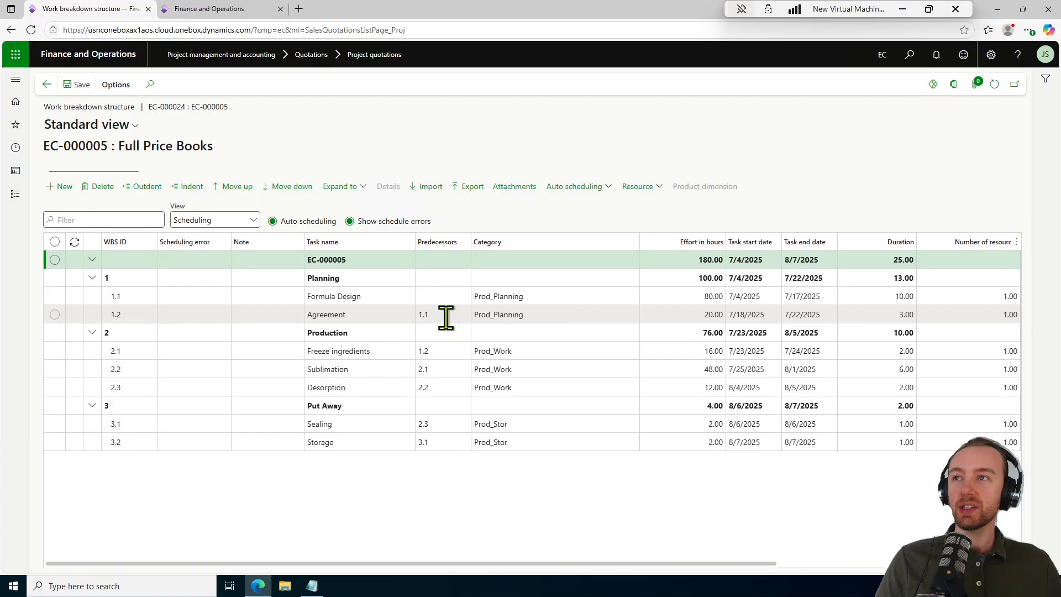
# Examine how the Agreement task depends on its predecessor, Formula Design, in the Planning branch
pyautogui.click(442, 316)
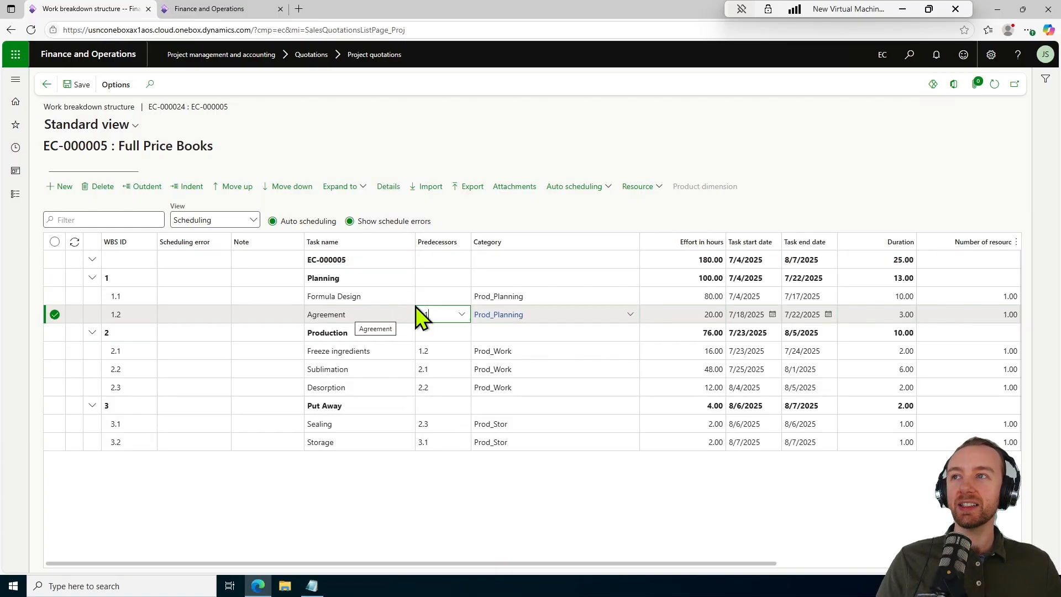
pyautogui.click(376, 299)
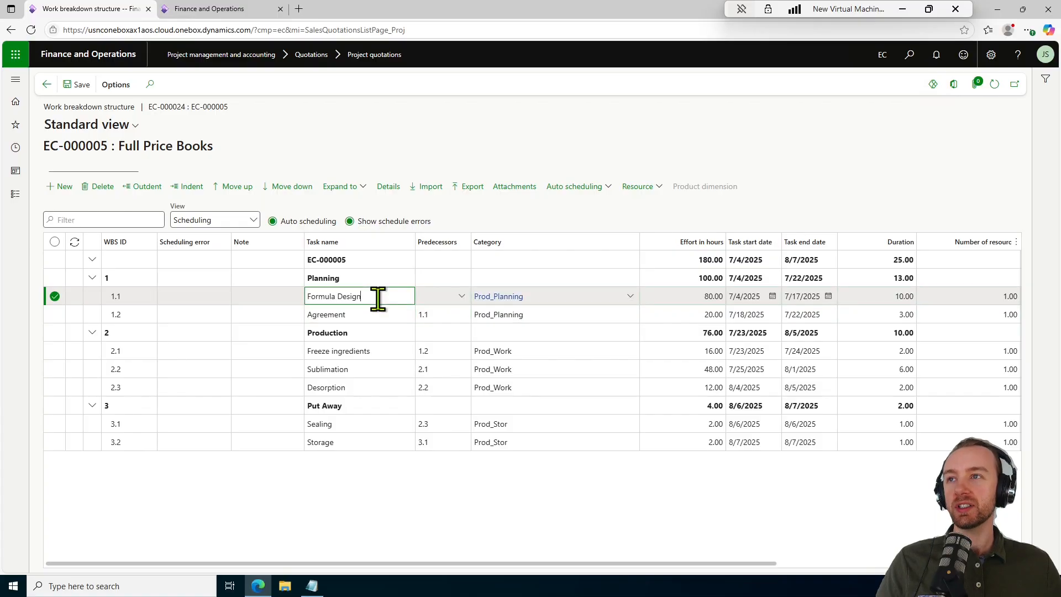
pyautogui.click(454, 326)
pyautogui.click(443, 313)
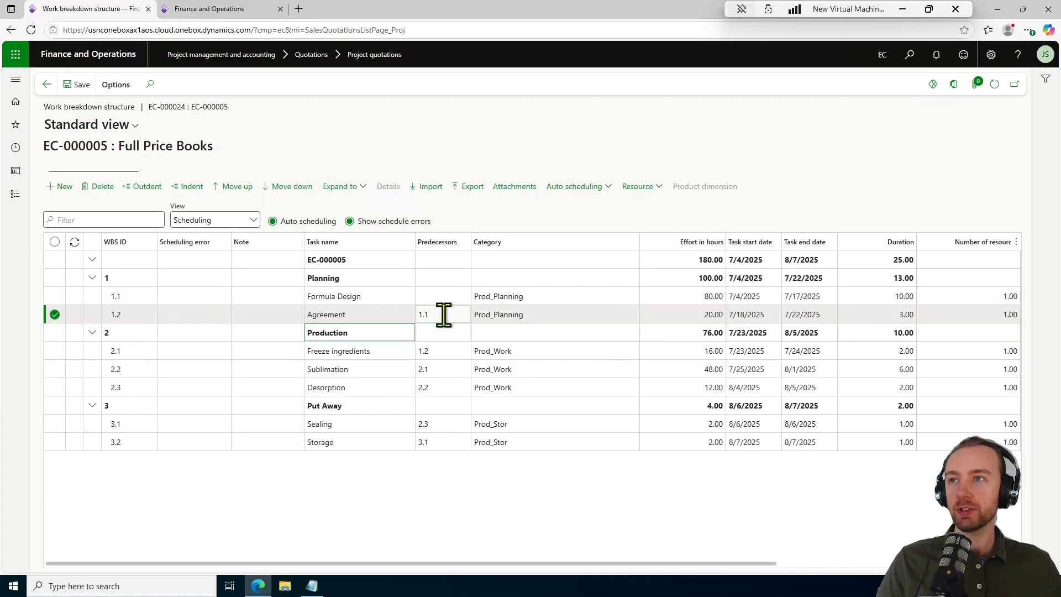
pyautogui.click(128, 297)
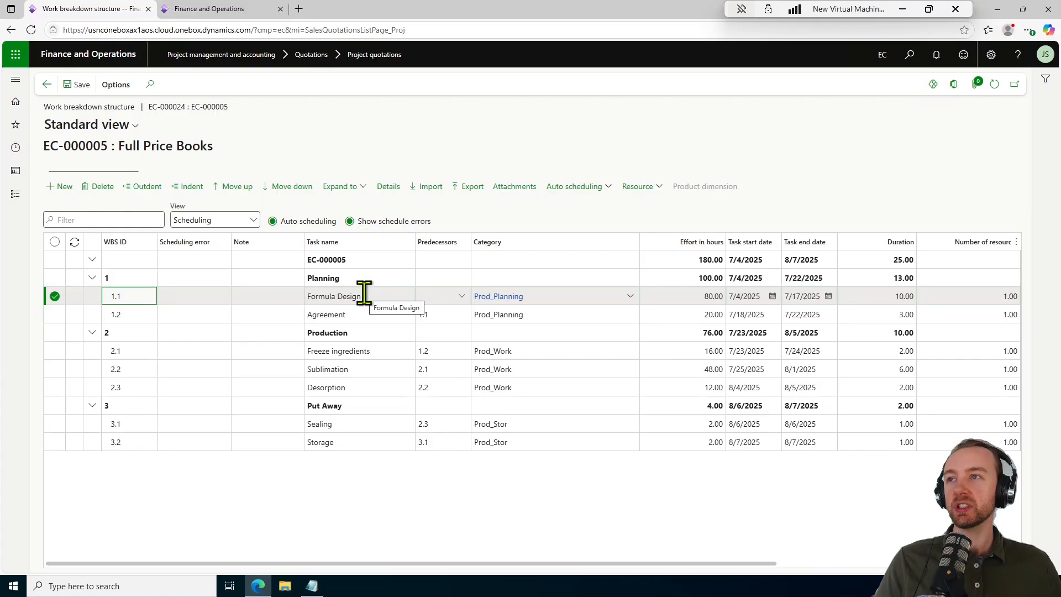
pyautogui.click(372, 315)
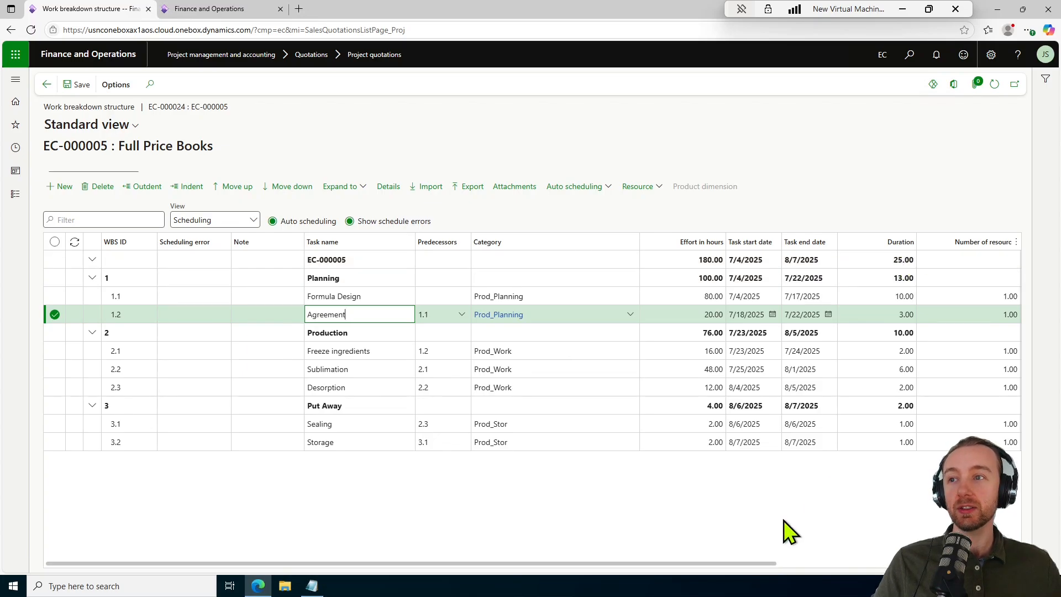
pyautogui.click(772, 528)
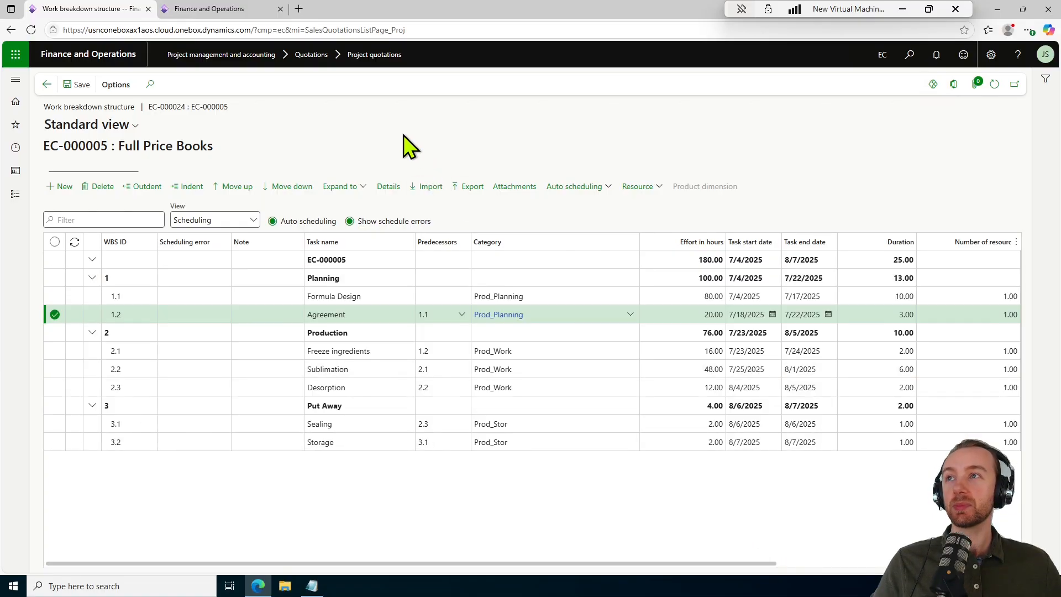
# Save the work breakdown structure, return to the project quotation and create its quotation lines from the WBS
pyautogui.click(74, 87)
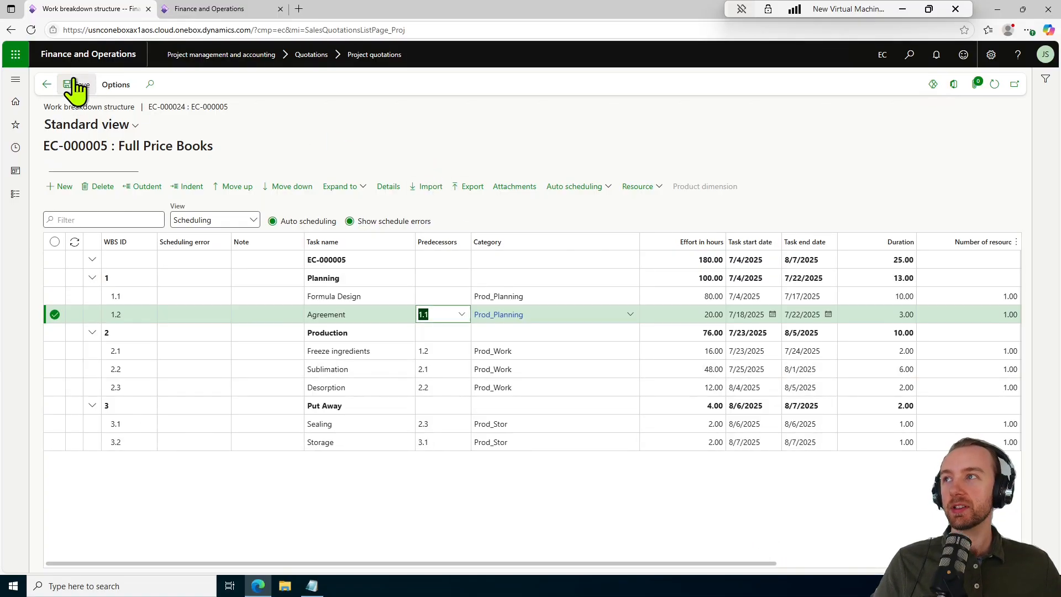
pyautogui.click(46, 84)
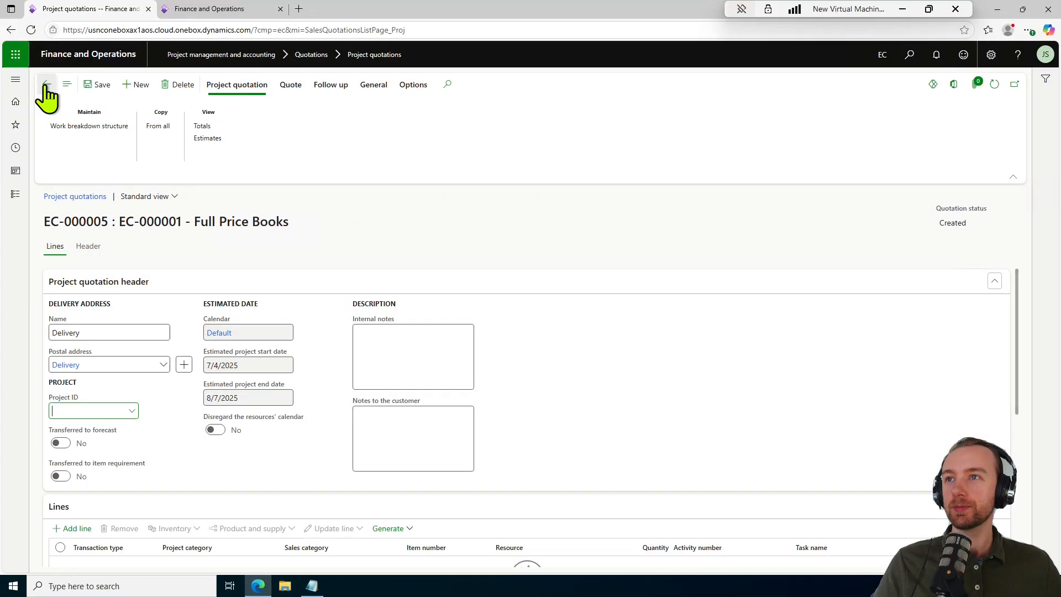
pyautogui.scroll(-3, 614, 431)
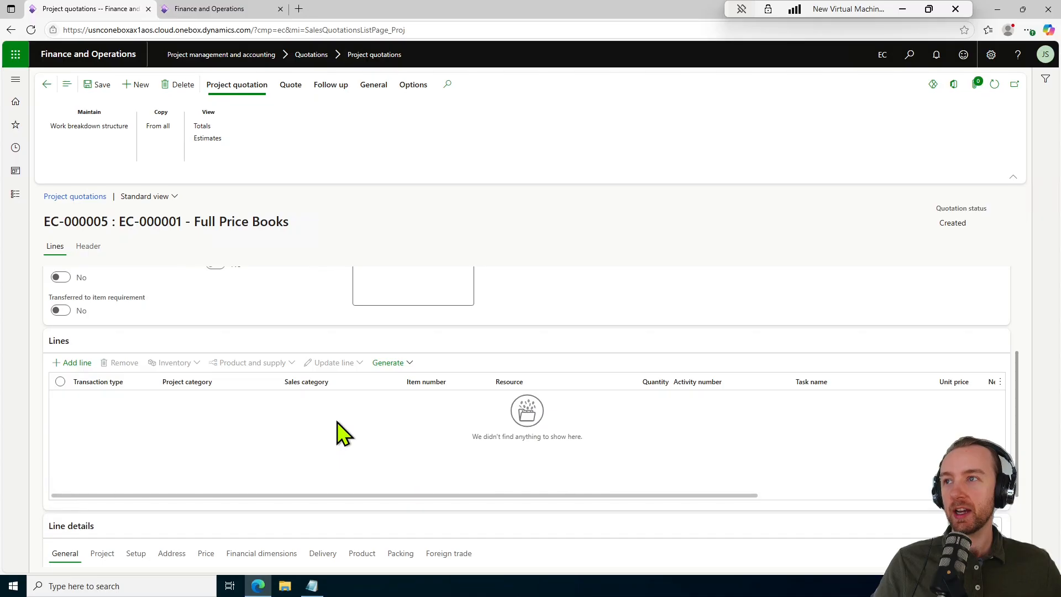
pyautogui.click(361, 458)
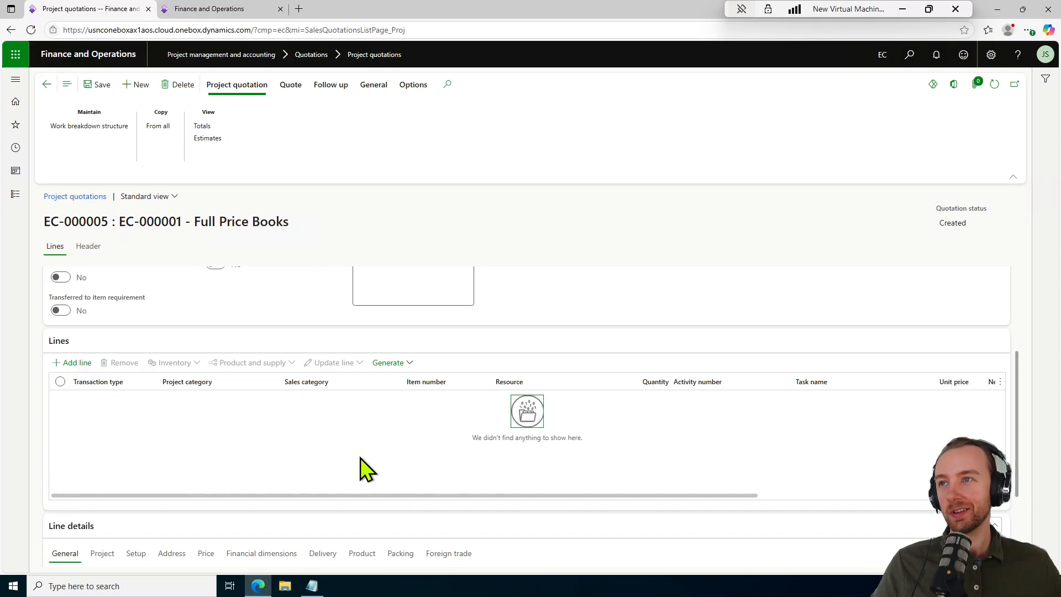
pyautogui.click(405, 368)
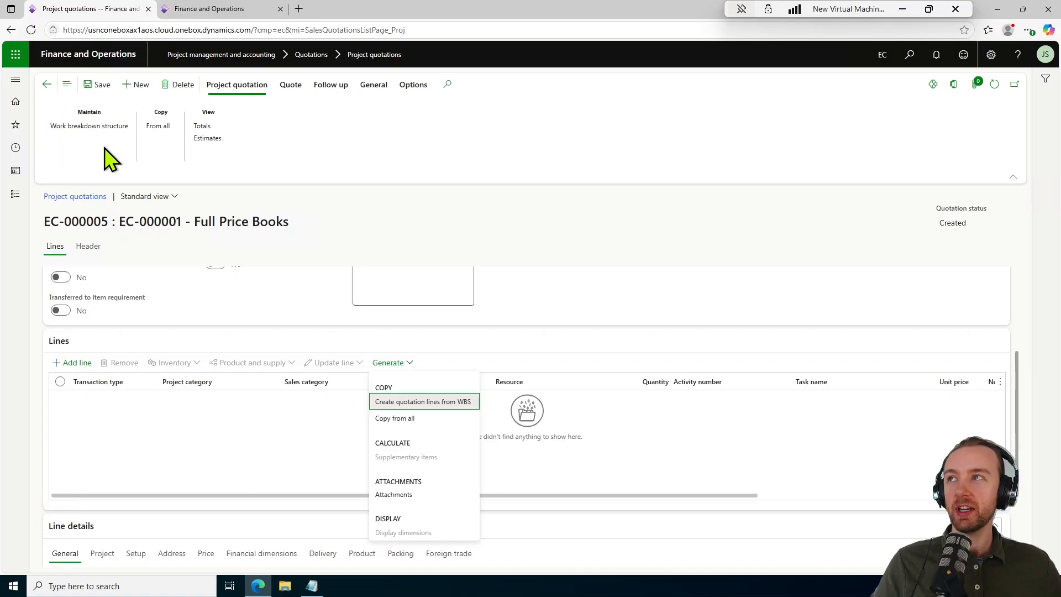
pyautogui.click(447, 404)
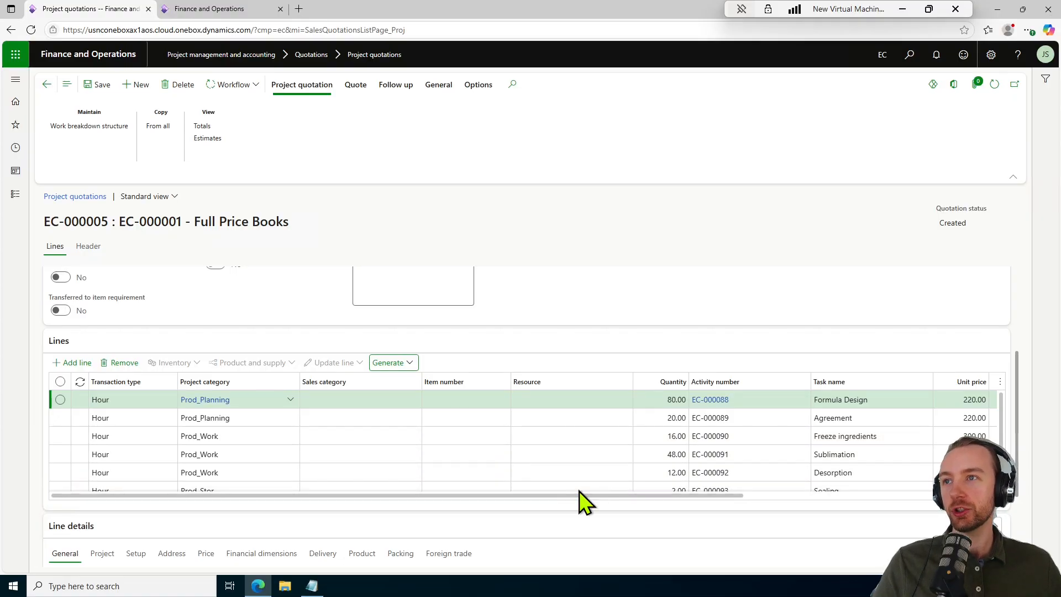
# Review the quotation lines' quantities, prices and line properties, and check the quotation's totals
pyautogui.scroll(-2, 583, 474)
pyautogui.scroll(2, 583, 476)
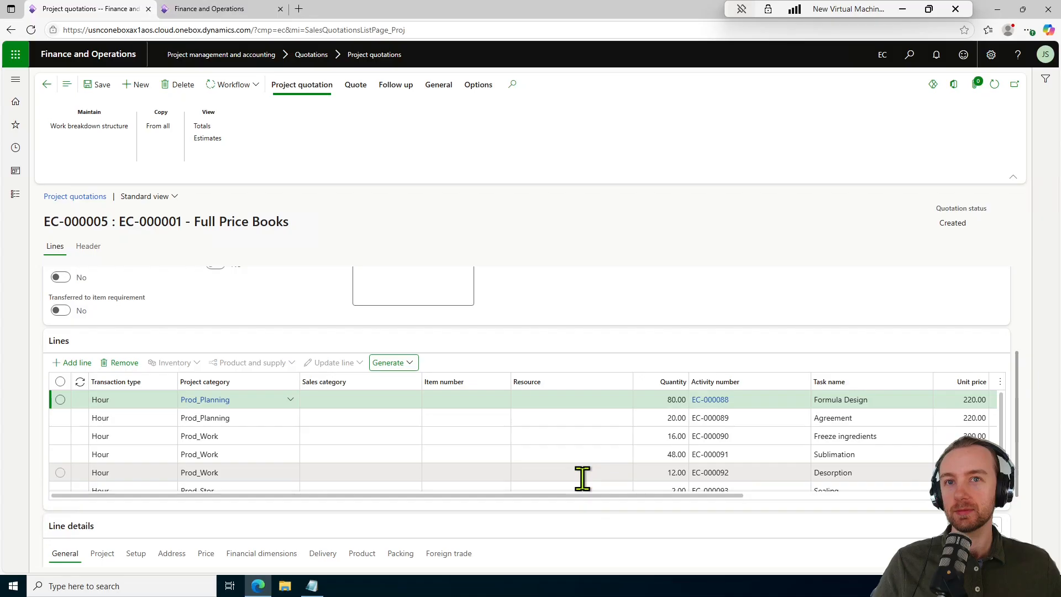
pyautogui.moveTo(598, 497); pyautogui.dragTo(846, 486)
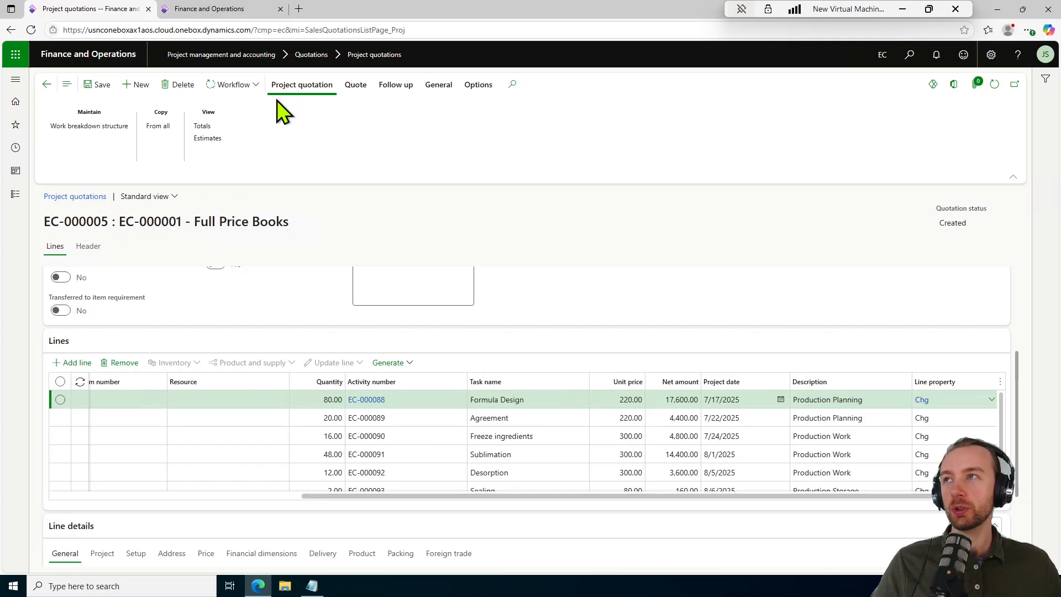
pyautogui.click(217, 126)
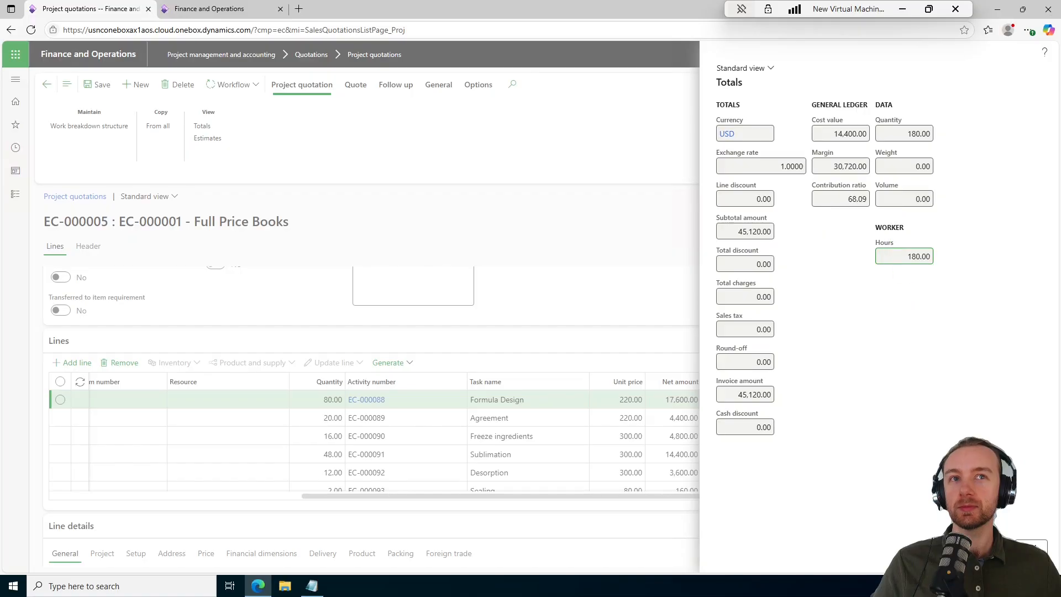
pyautogui.press('Escape')
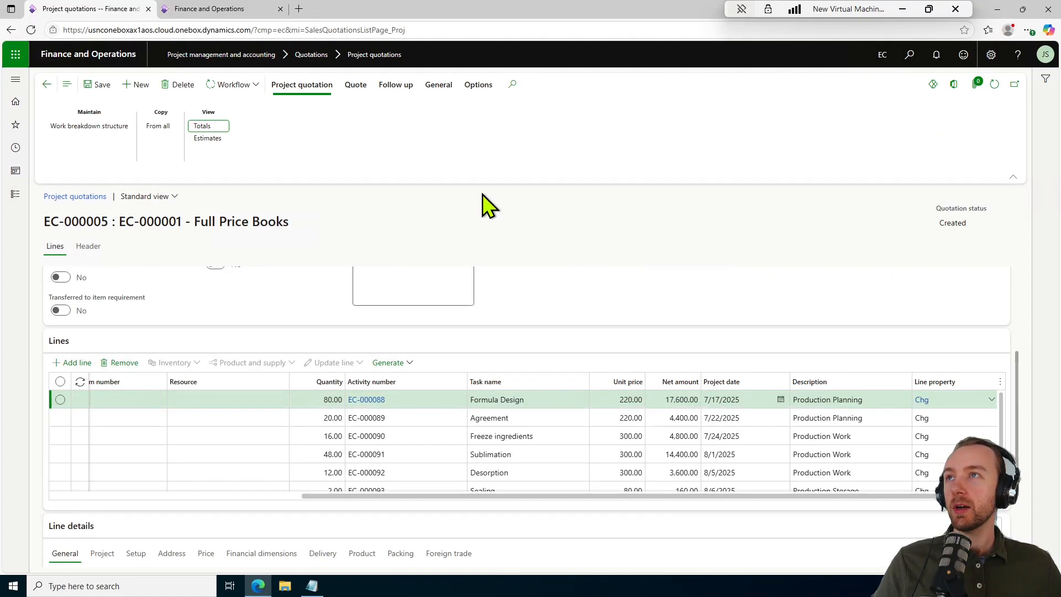
# View the quotation's activities and examine the priority, type and responsible options for the Full Price Books activity
pyautogui.click(441, 88)
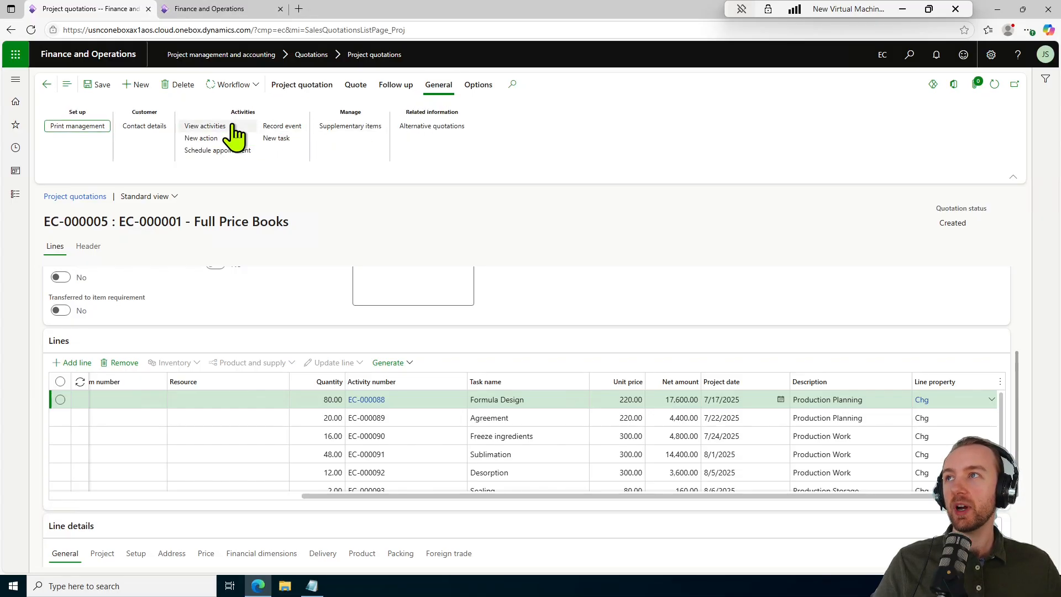
pyautogui.click(206, 126)
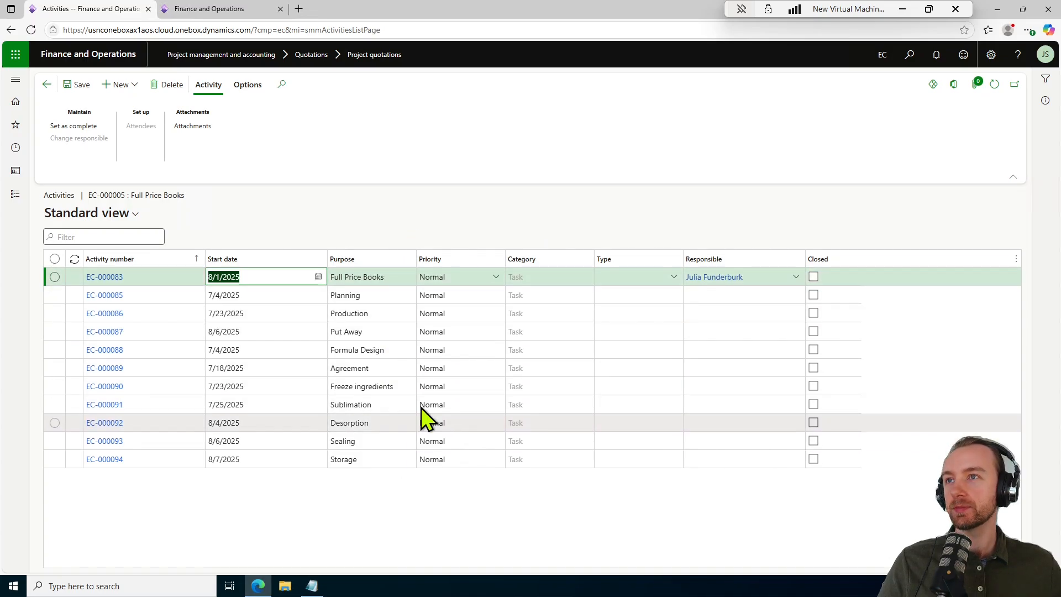
pyautogui.click(495, 278)
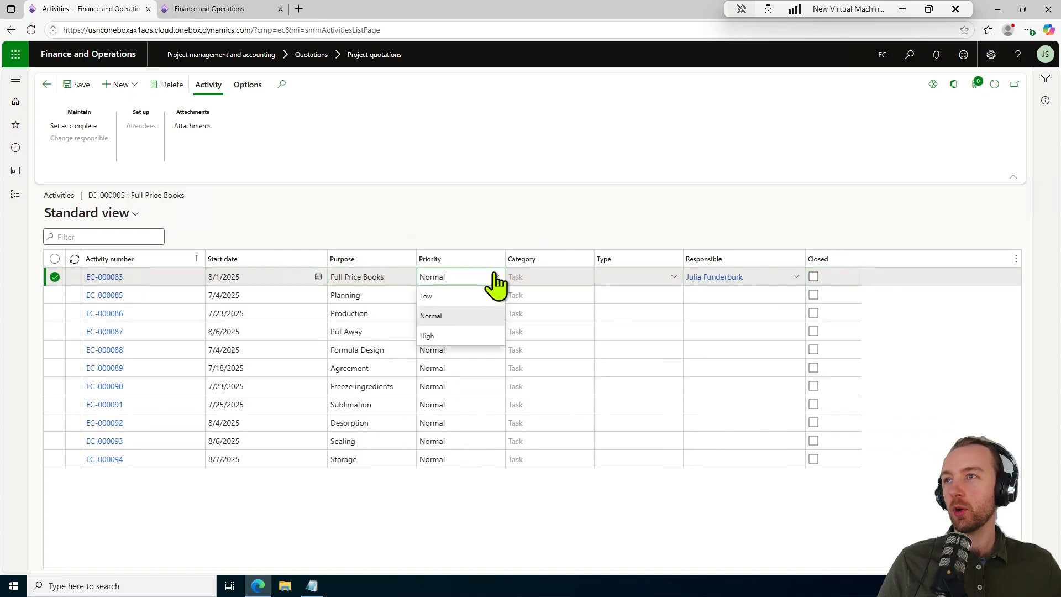
pyautogui.click(495, 279)
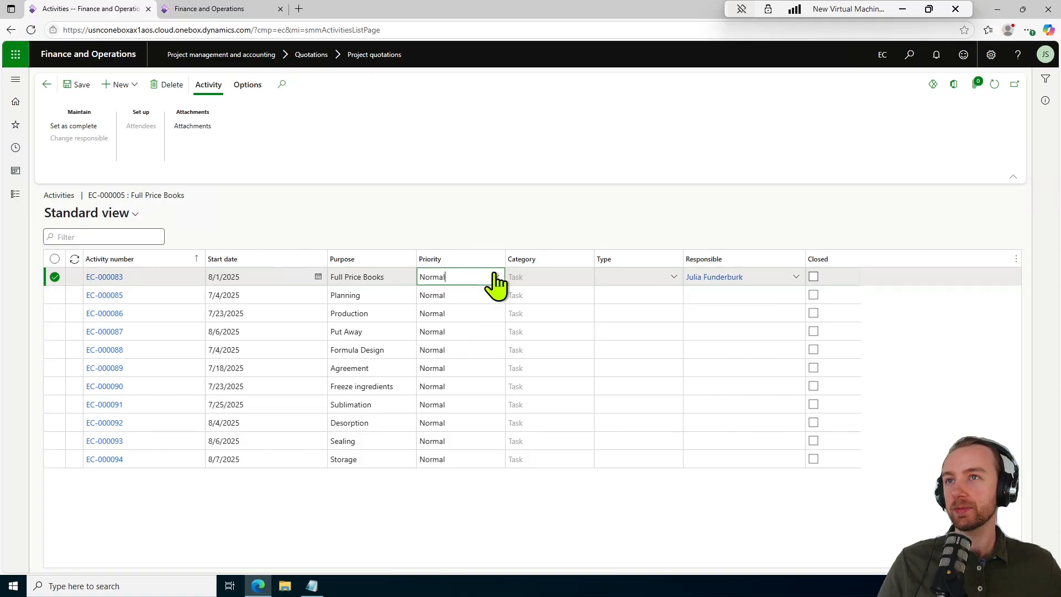
pyautogui.click(676, 279)
pyautogui.click(679, 282)
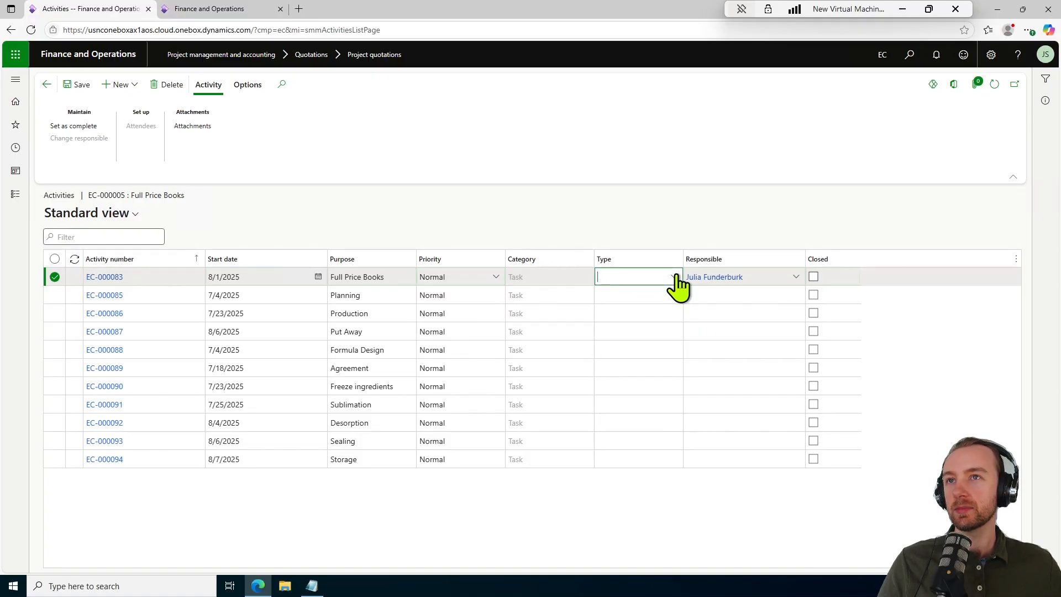
pyautogui.click(798, 281)
pyautogui.click(797, 278)
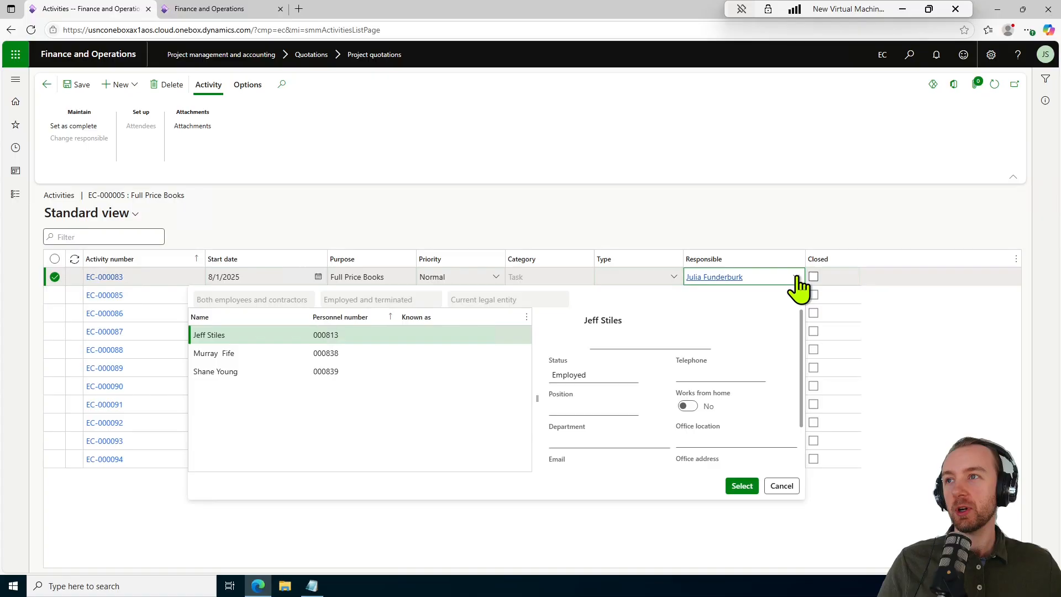
pyautogui.click(797, 278)
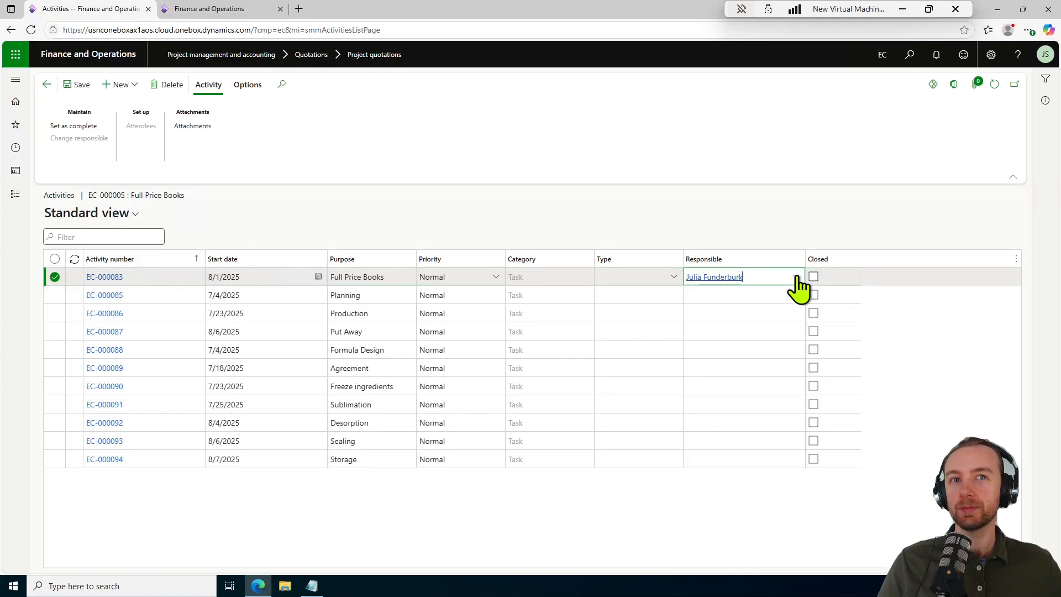
# Make the first listed worker responsible for Planning and the second for Production, and assign responsible workers to Put Away and the remaining activities
pyautogui.click(784, 297)
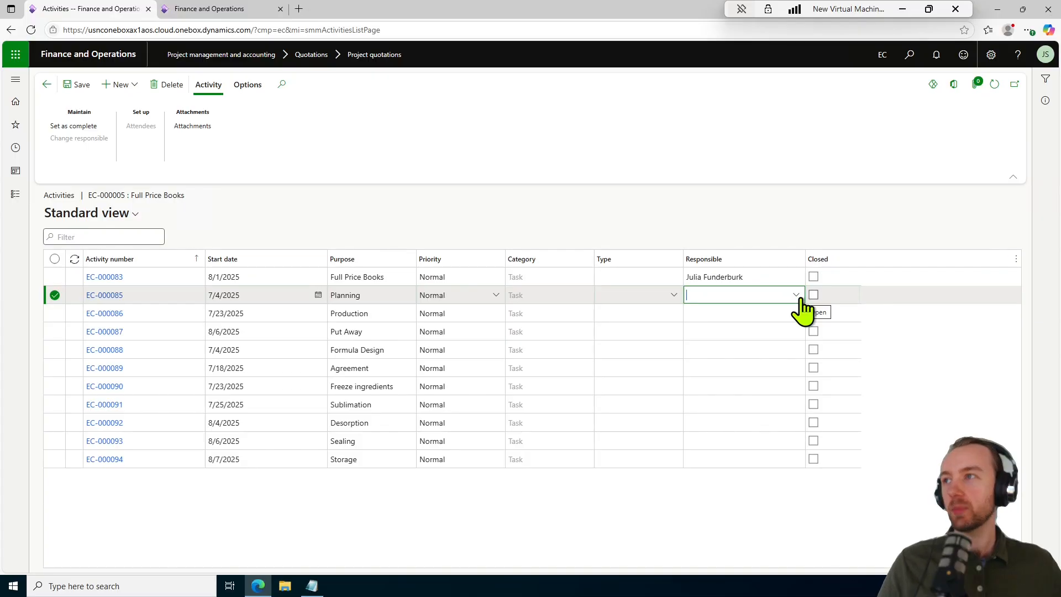
pyautogui.click(796, 295)
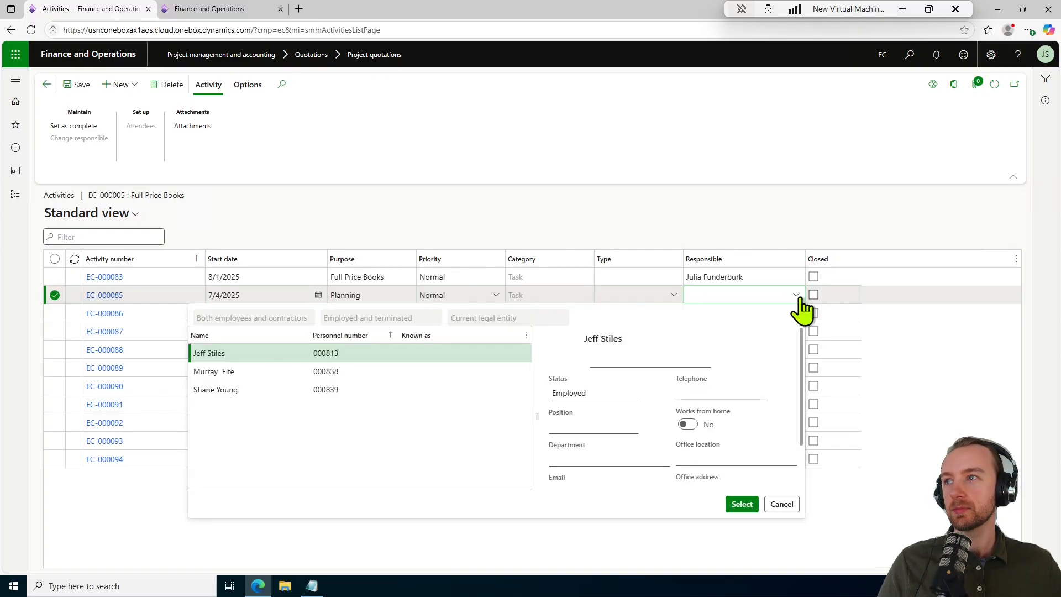
pyautogui.click(741, 504)
pyautogui.click(732, 312)
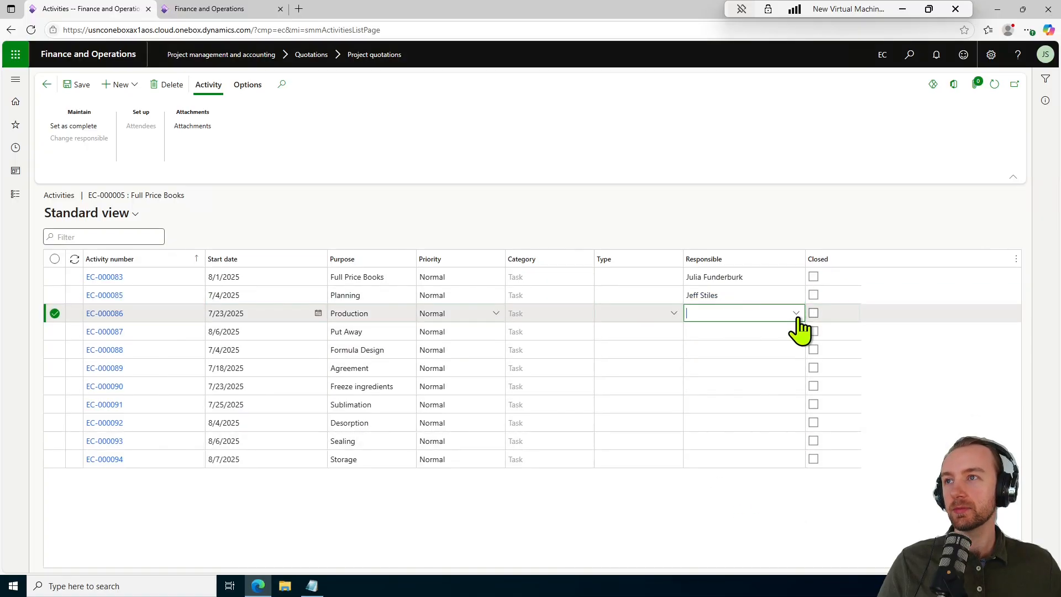
pyautogui.click(796, 313)
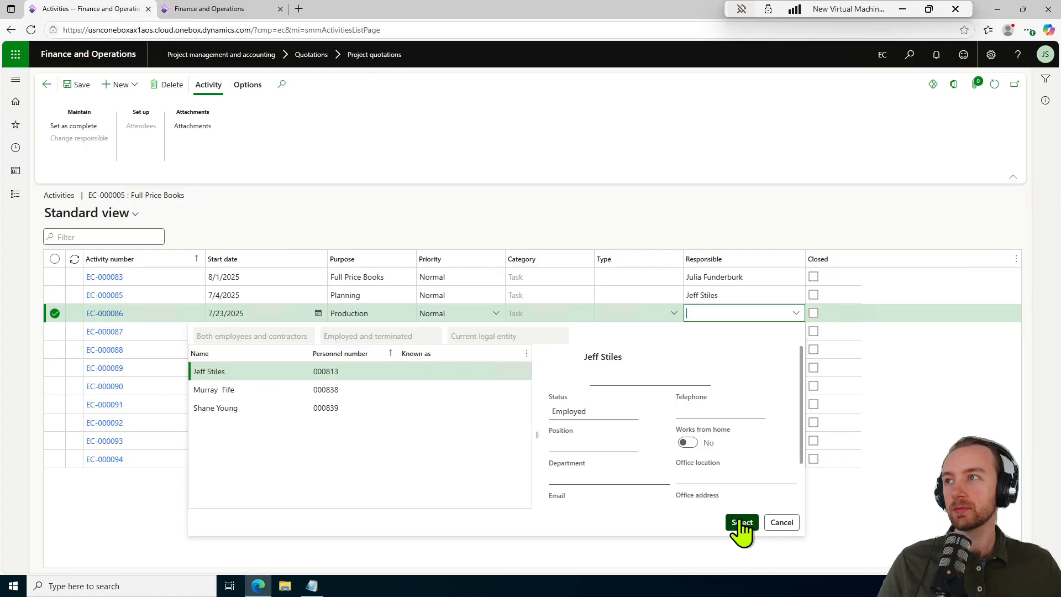
pyautogui.click(348, 391)
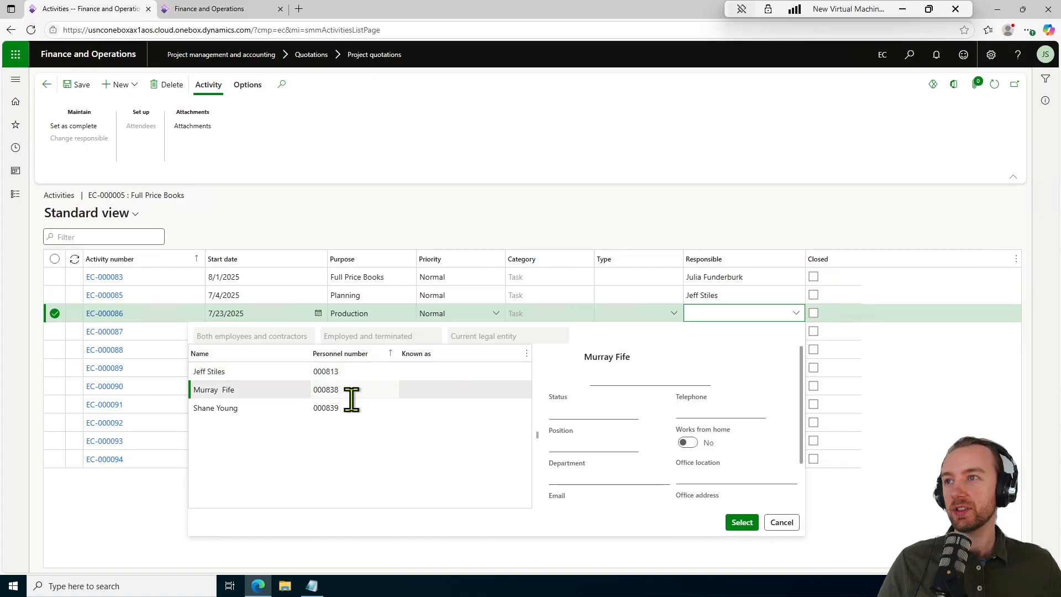
pyautogui.click(742, 522)
pyautogui.click(790, 333)
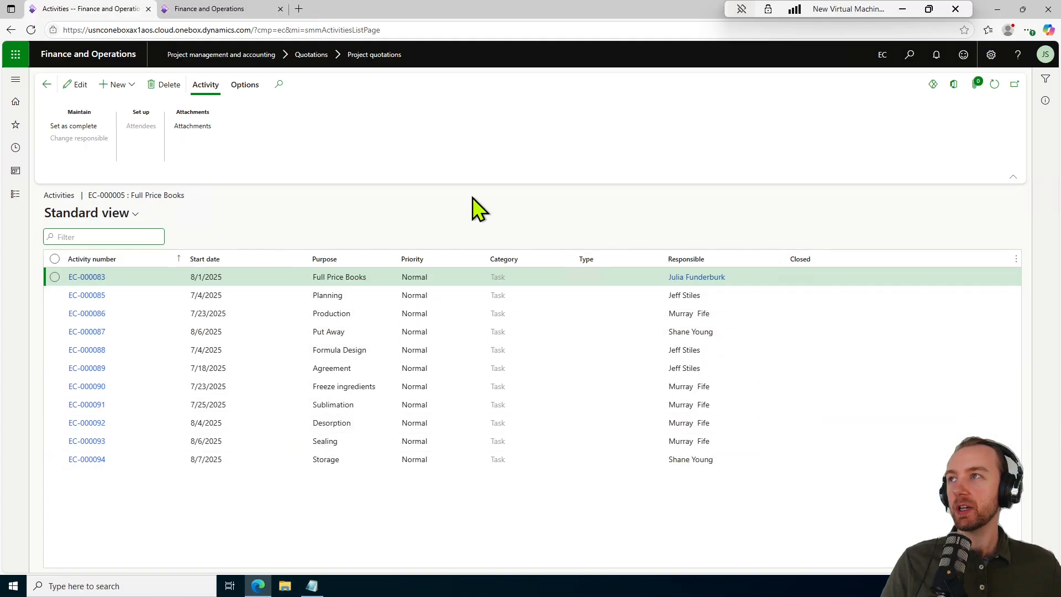
# Return to the project quotation and review its internal and customer notes fields and its header details, including the payment settings
pyautogui.click(44, 88)
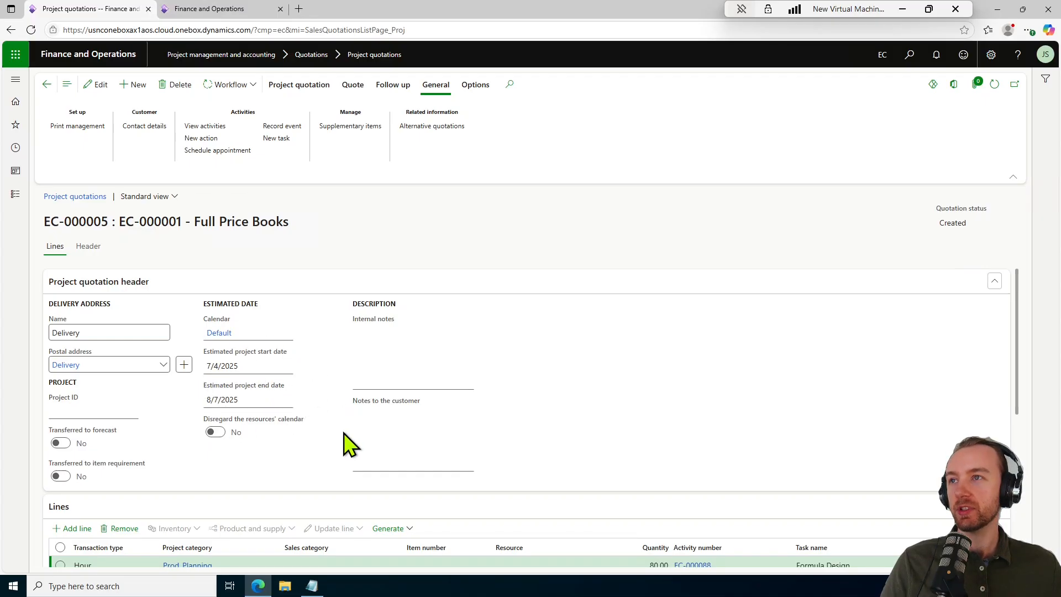
pyautogui.click(420, 370)
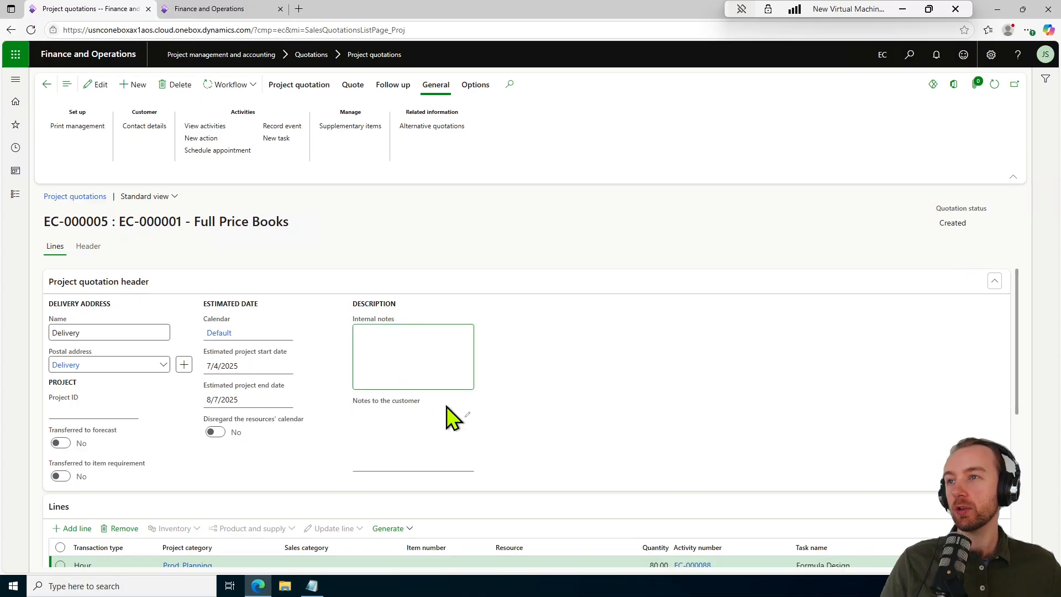
pyautogui.click(442, 437)
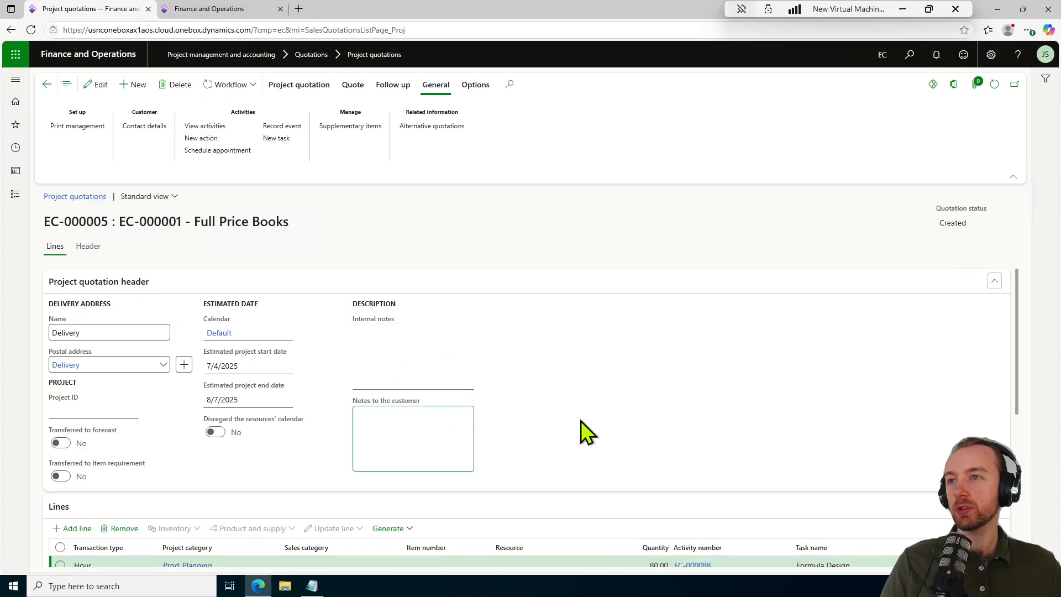
pyautogui.click(86, 249)
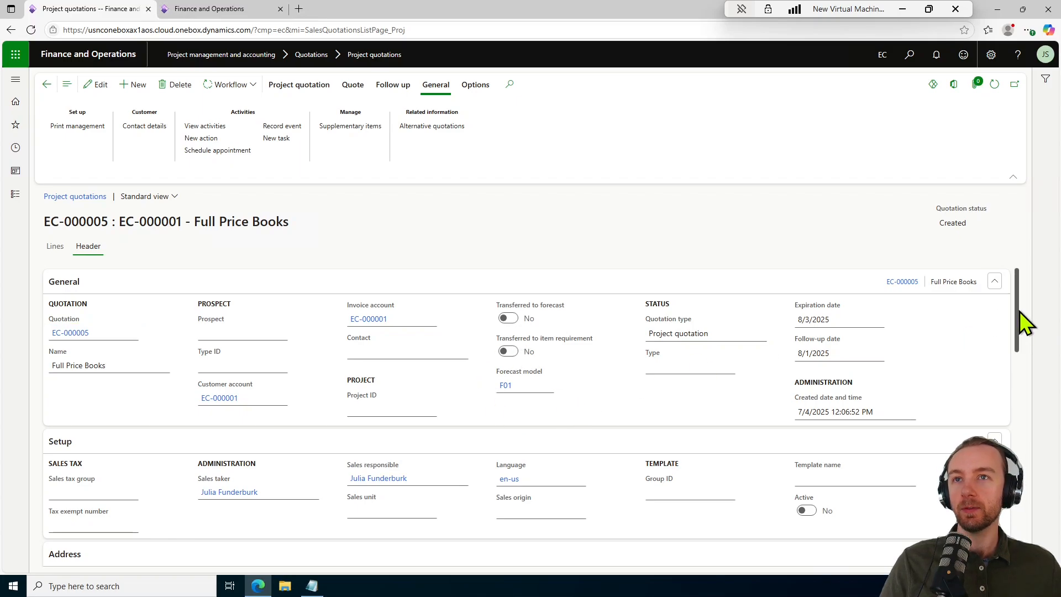
pyautogui.moveTo(1020, 311); pyautogui.dragTo(1014, 434)
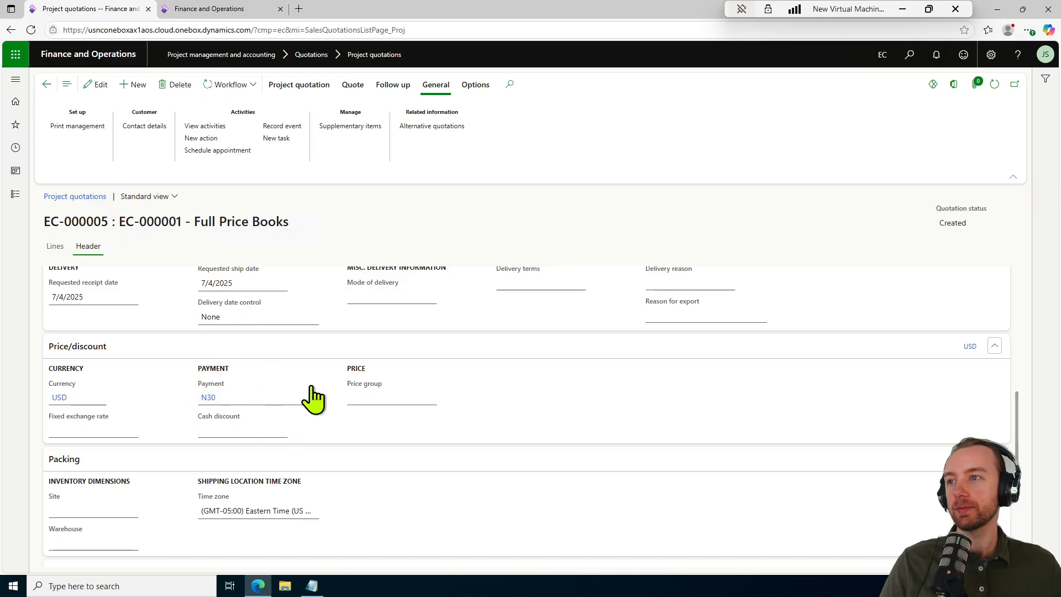
pyautogui.click(54, 246)
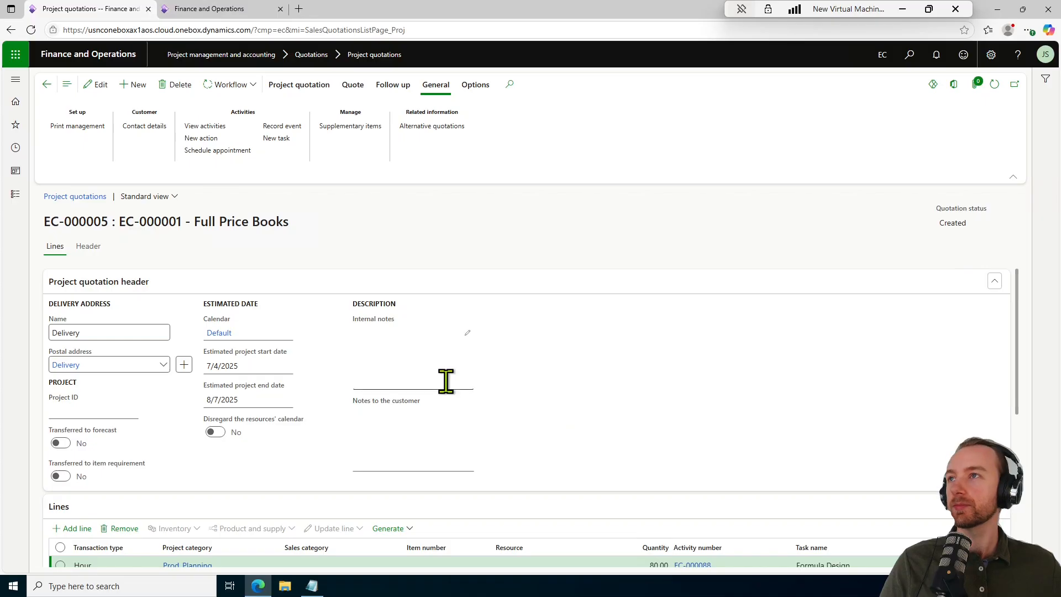
# Submit the Full Price Books quotation to the approval workflow with the comment "Please approve!"
pyautogui.click(247, 90)
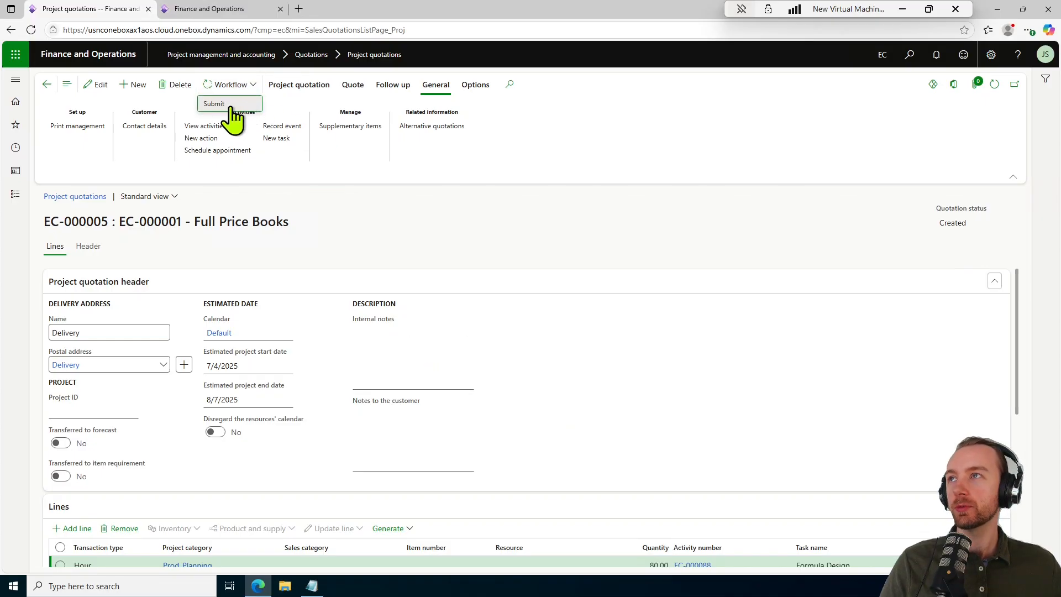
pyautogui.click(231, 107)
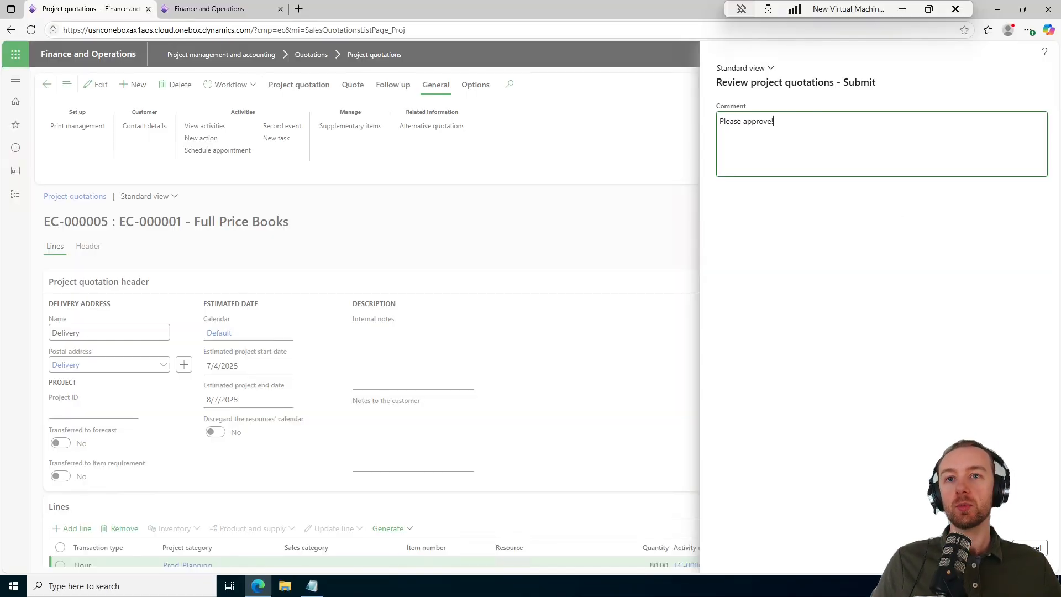
pyautogui.click(988, 548)
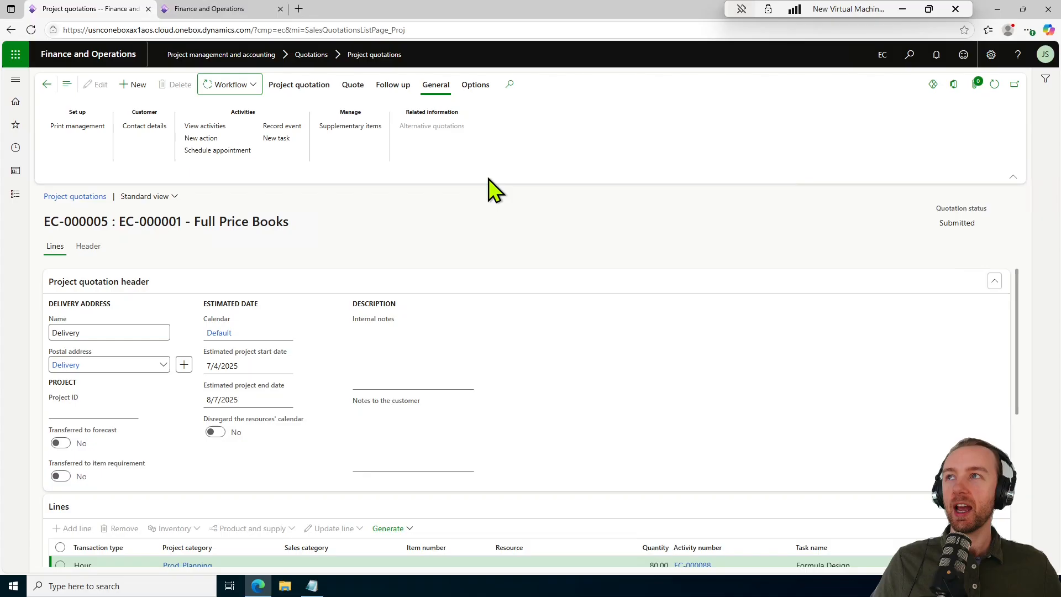
# Check which quote and follow-up actions the submitted quotation offers, and view its workflow history and tracking details
pyautogui.click(302, 89)
pyautogui.click(351, 89)
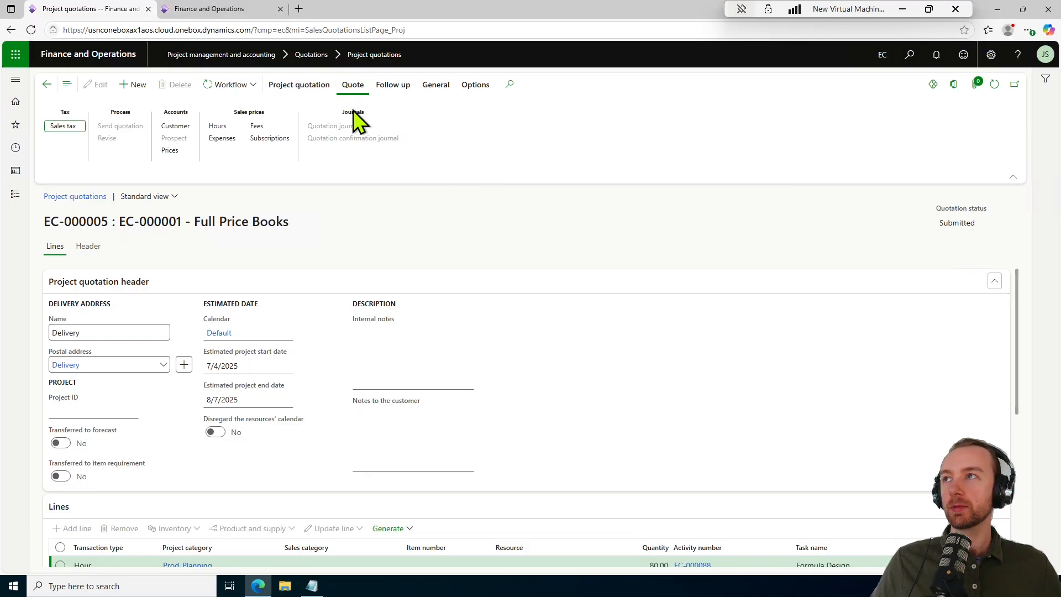
pyautogui.click(397, 87)
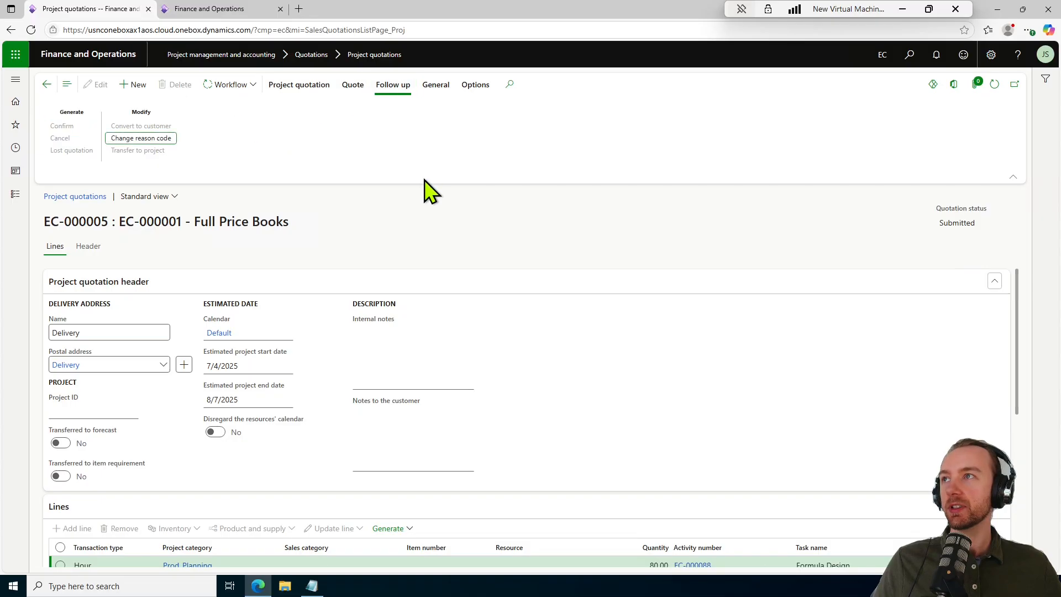
pyautogui.click(349, 91)
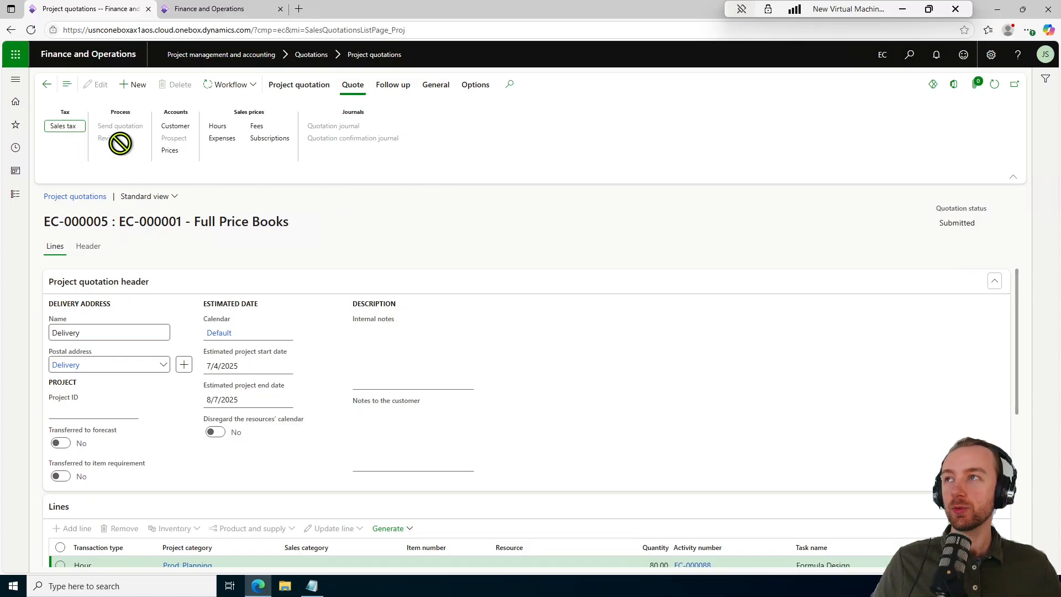
pyautogui.click(241, 88)
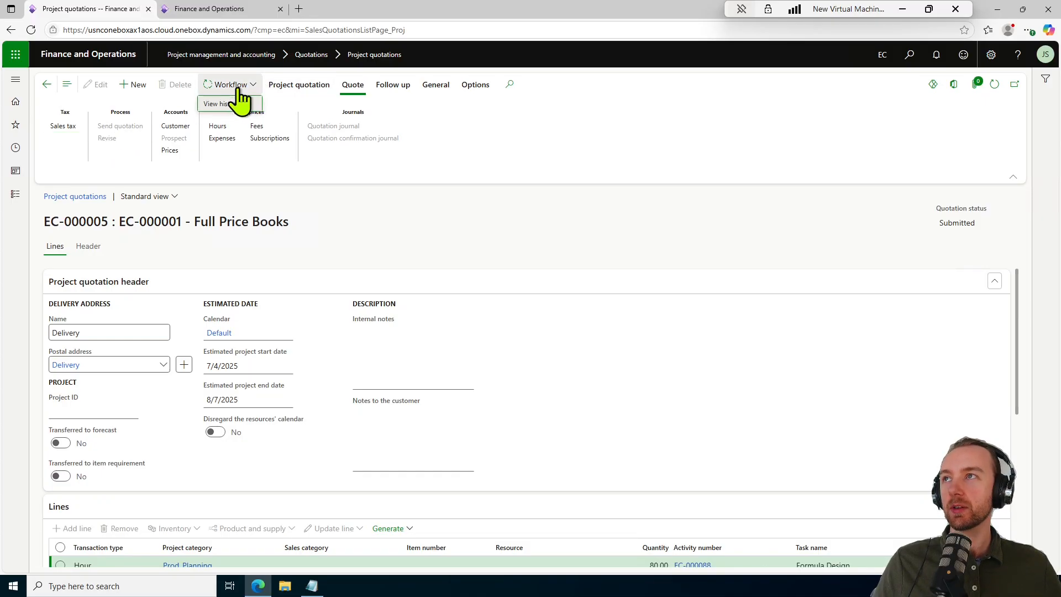
pyautogui.click(246, 105)
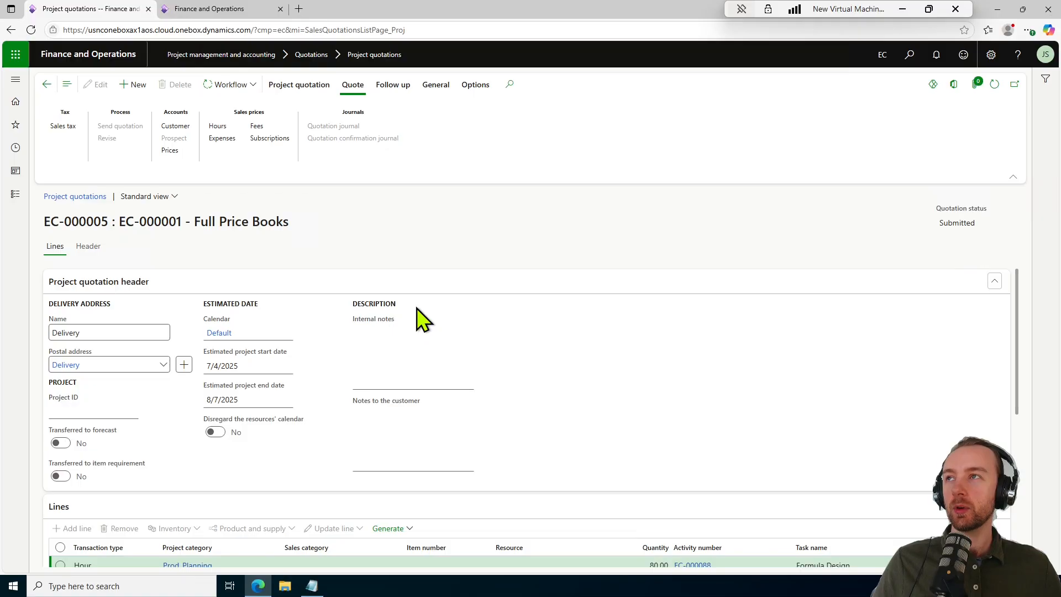
pyautogui.scroll(-2, 635, 538)
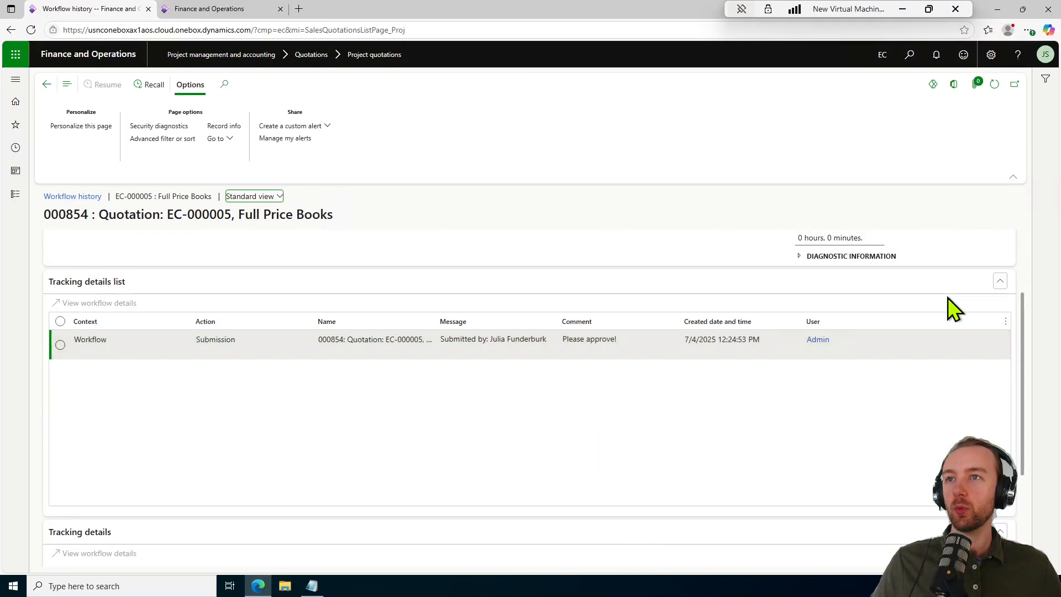
# Approve the submitted quotation in the workflow with the comment "Looks awesome" and refresh the record
pyautogui.click(995, 85)
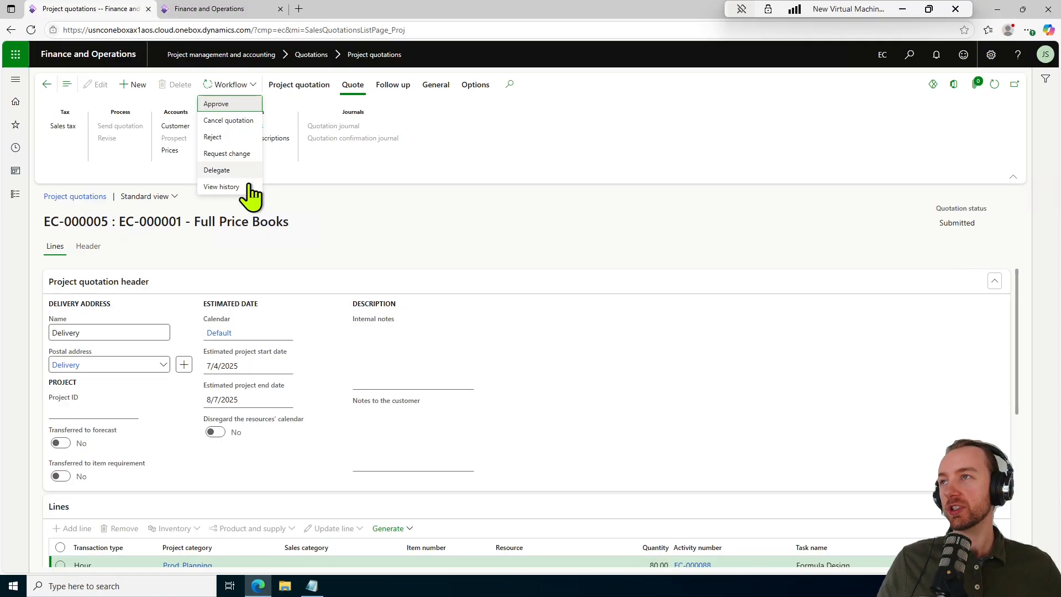
pyautogui.click(250, 105)
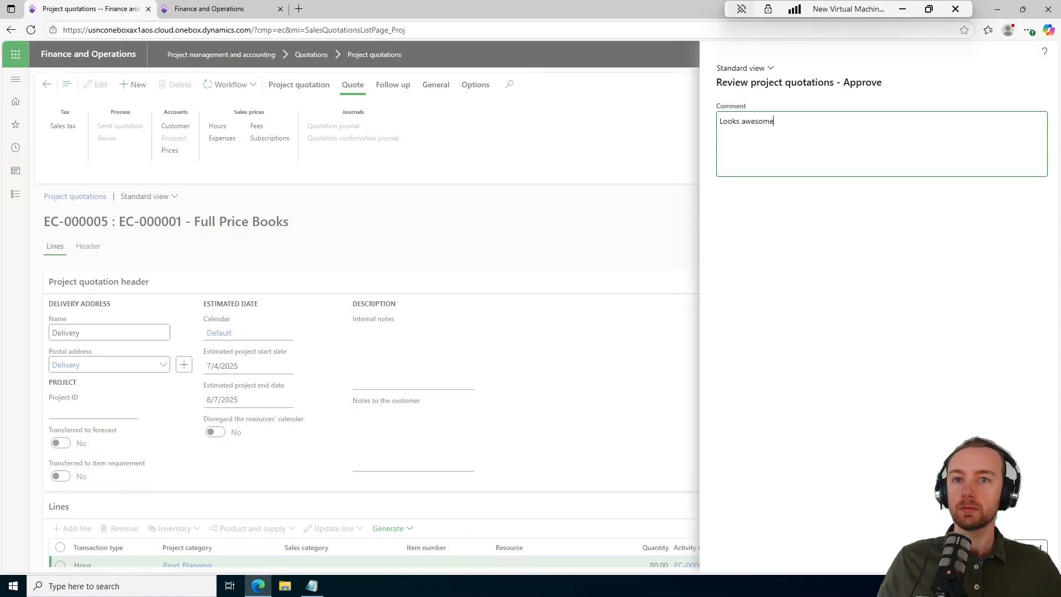
pyautogui.click(992, 88)
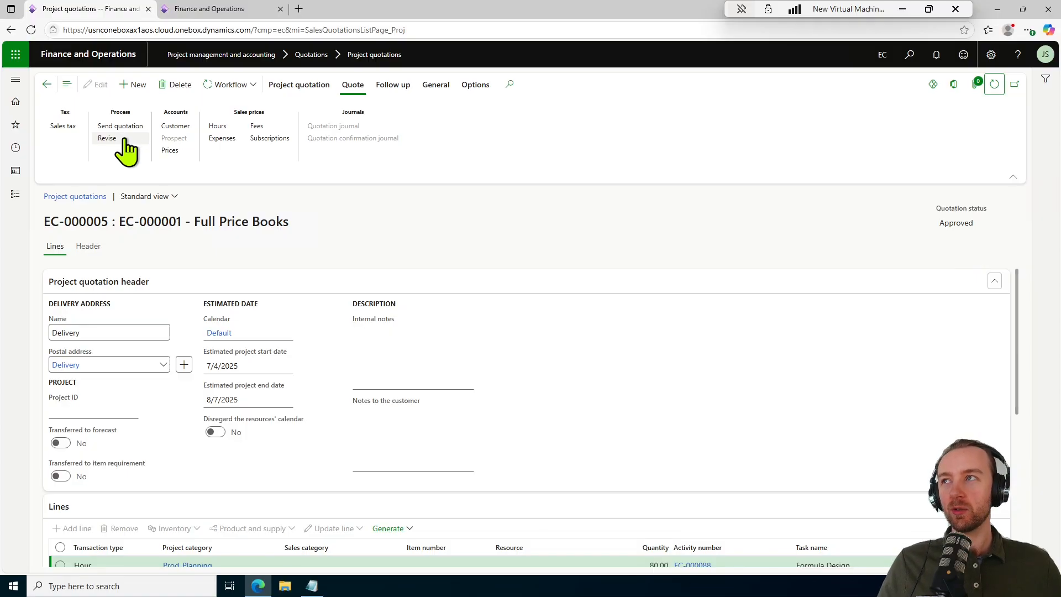
# Revise the approved quotation so that its lines can be edited
pyautogui.scroll(-3, 694, 420)
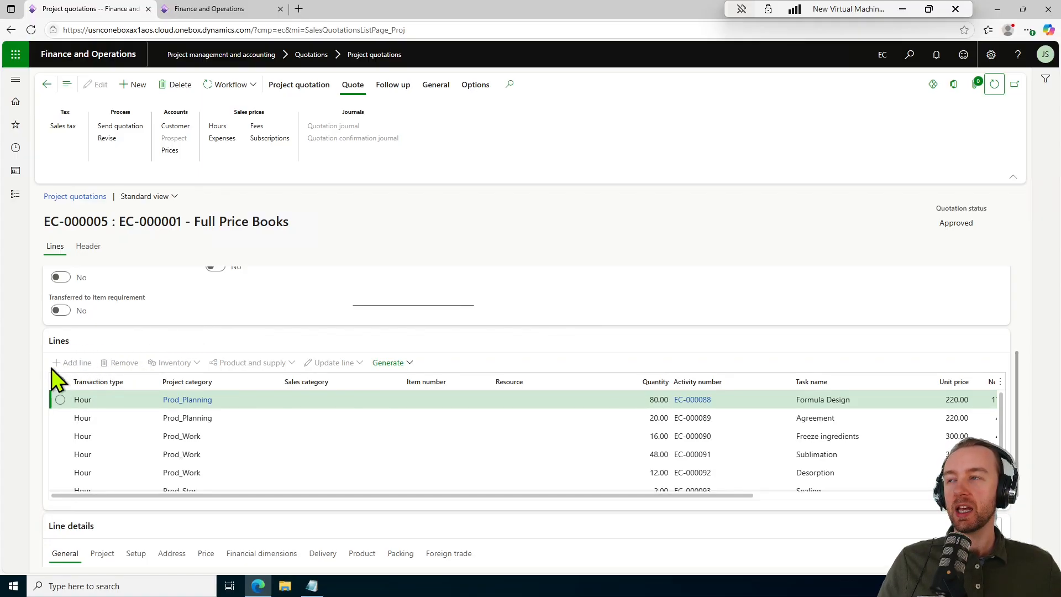
pyautogui.click(107, 138)
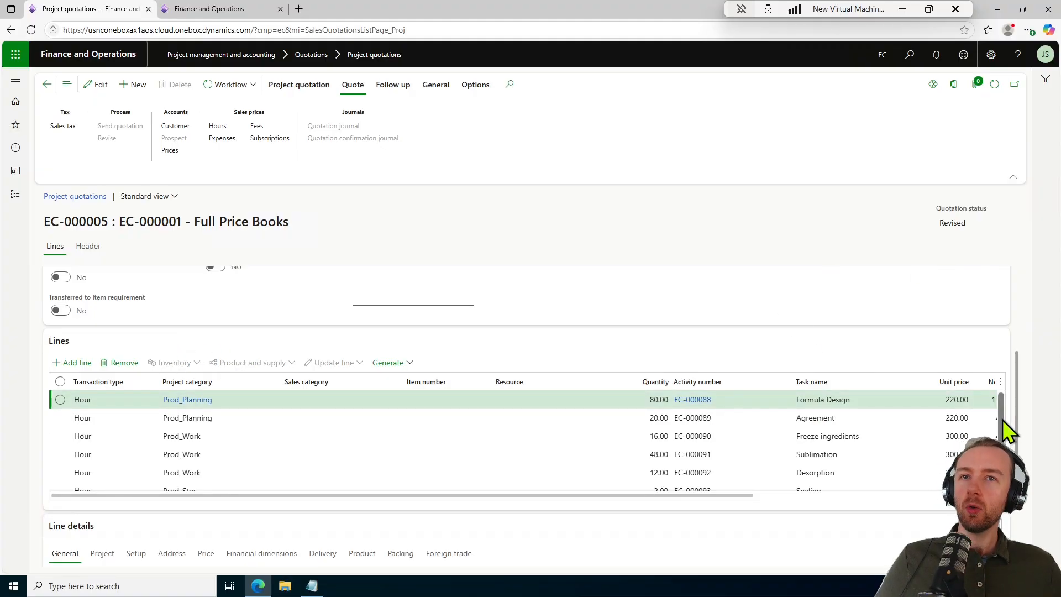
pyautogui.moveTo(1003, 419)
pyautogui.mouseDown()
pyautogui.moveTo(1002, 457)
pyautogui.moveTo(1000, 424)
pyautogui.mouseUp()
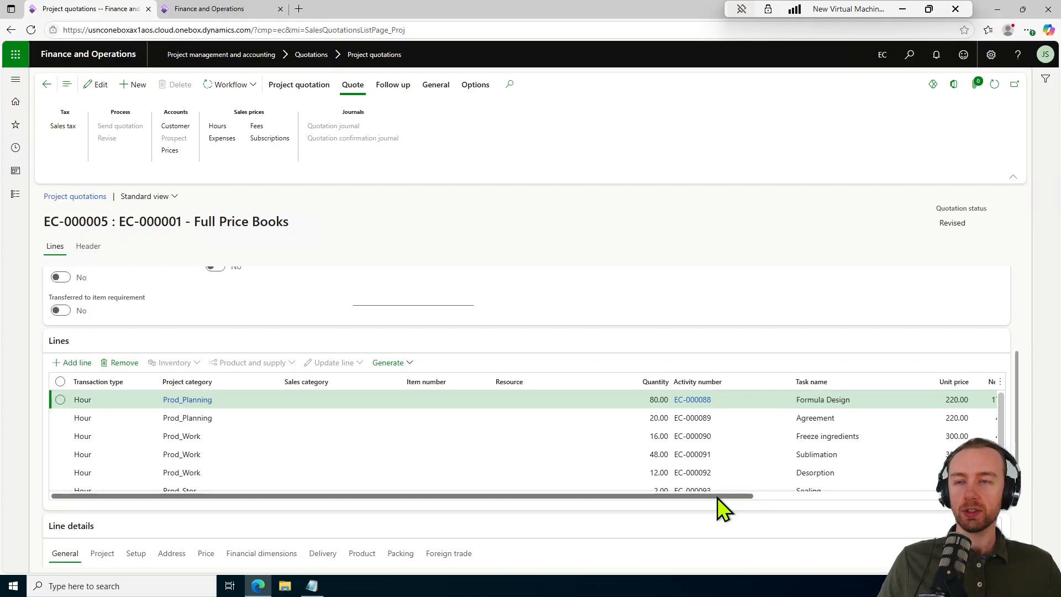
# Add a quotation line with transaction type Item, project category Ware and item number P1004, Book (FG)
pyautogui.click(62, 367)
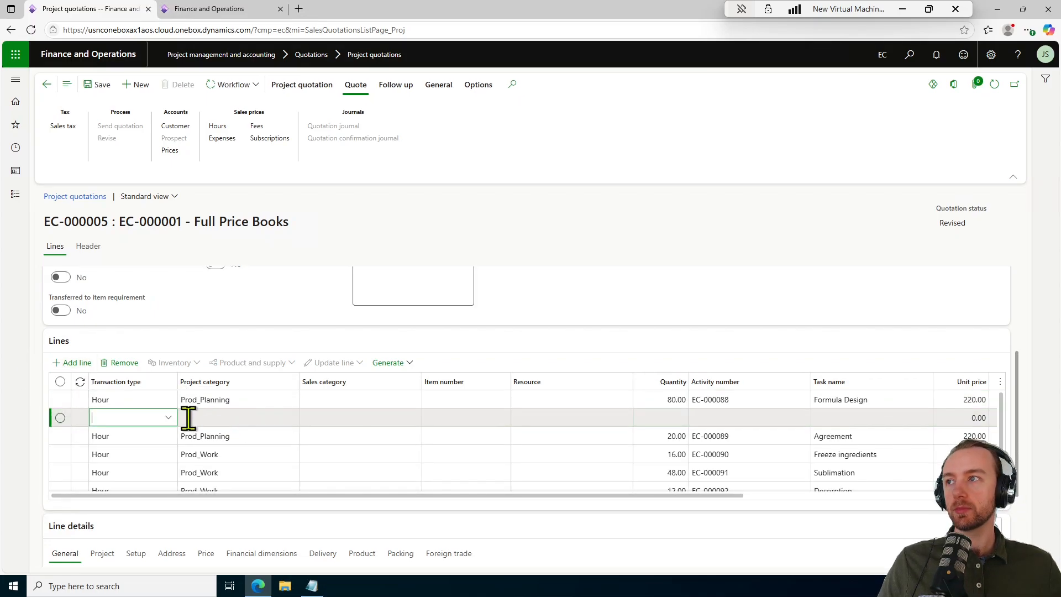
pyautogui.click(168, 417)
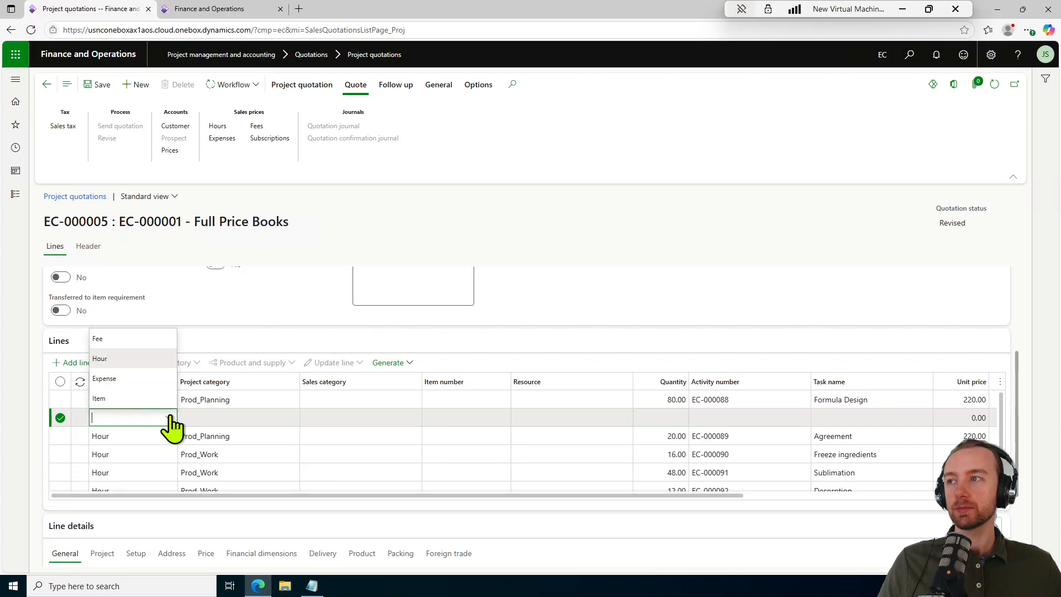
pyautogui.click(162, 397)
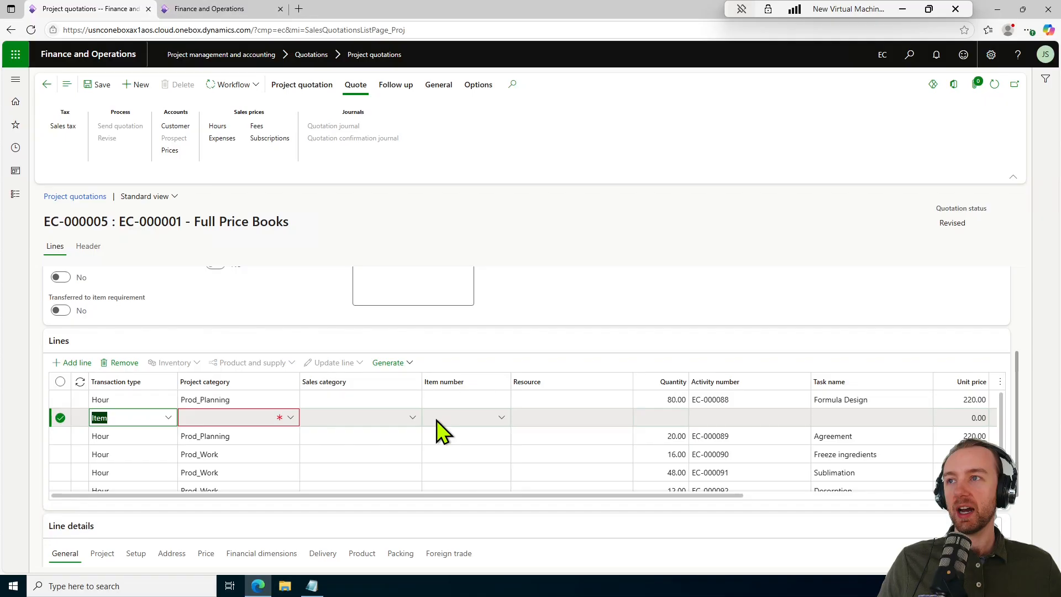
pyautogui.click(287, 419)
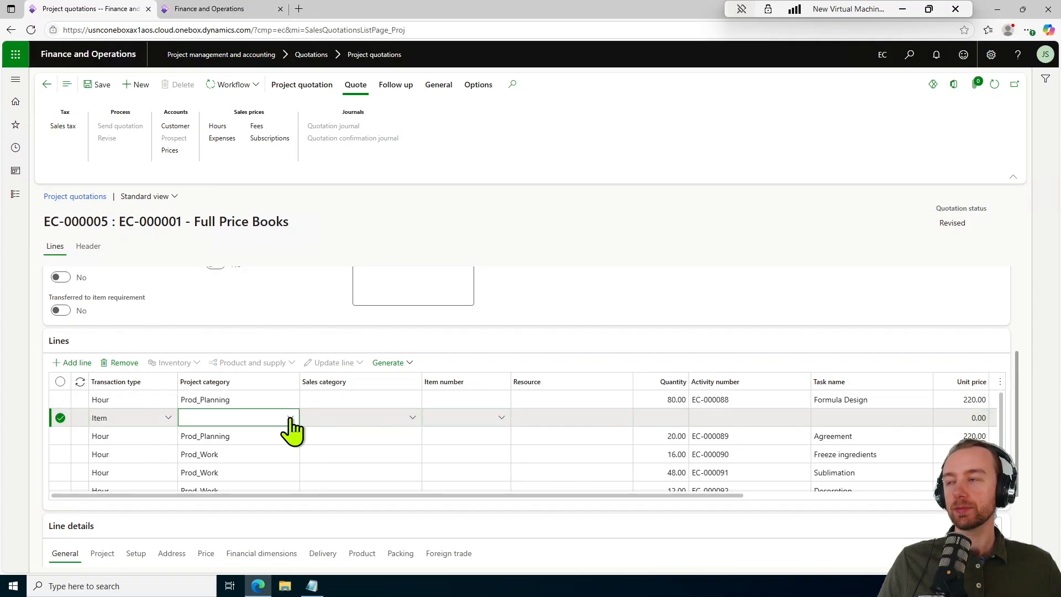
pyautogui.click(290, 419)
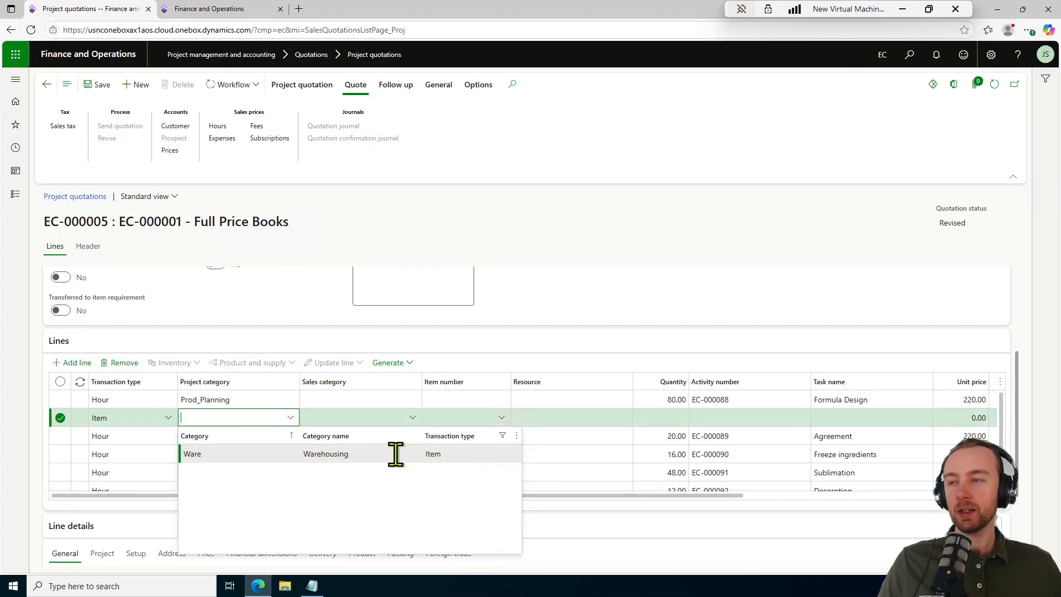
pyautogui.click(316, 454)
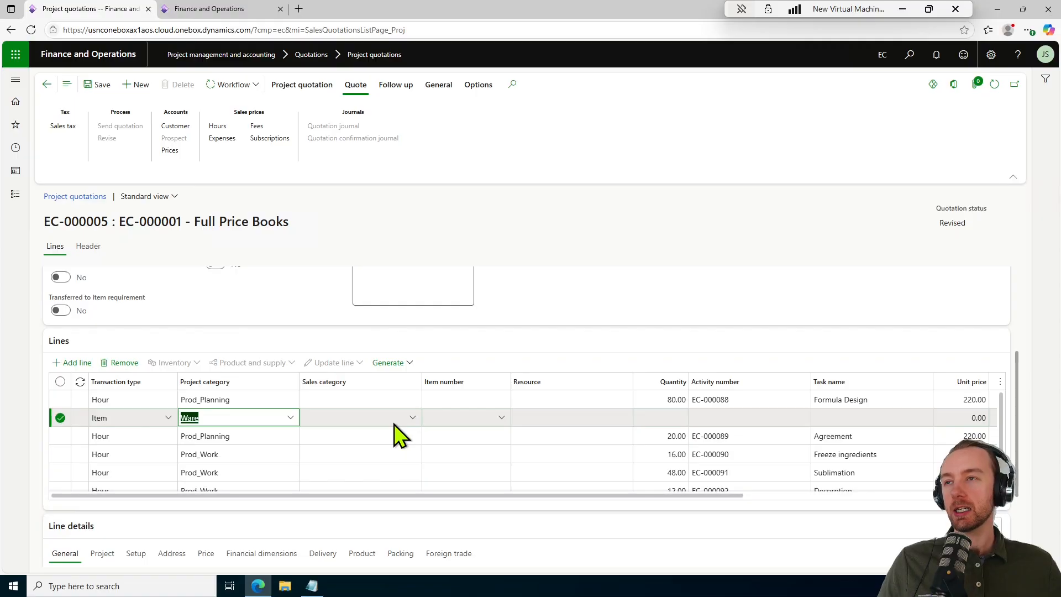
pyautogui.click(502, 419)
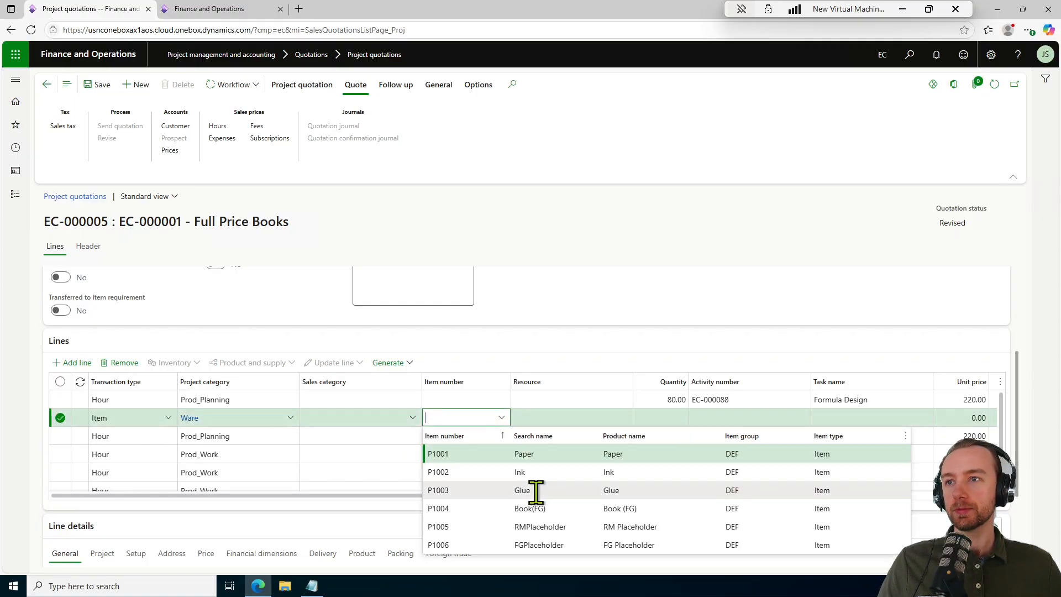
pyautogui.click(553, 508)
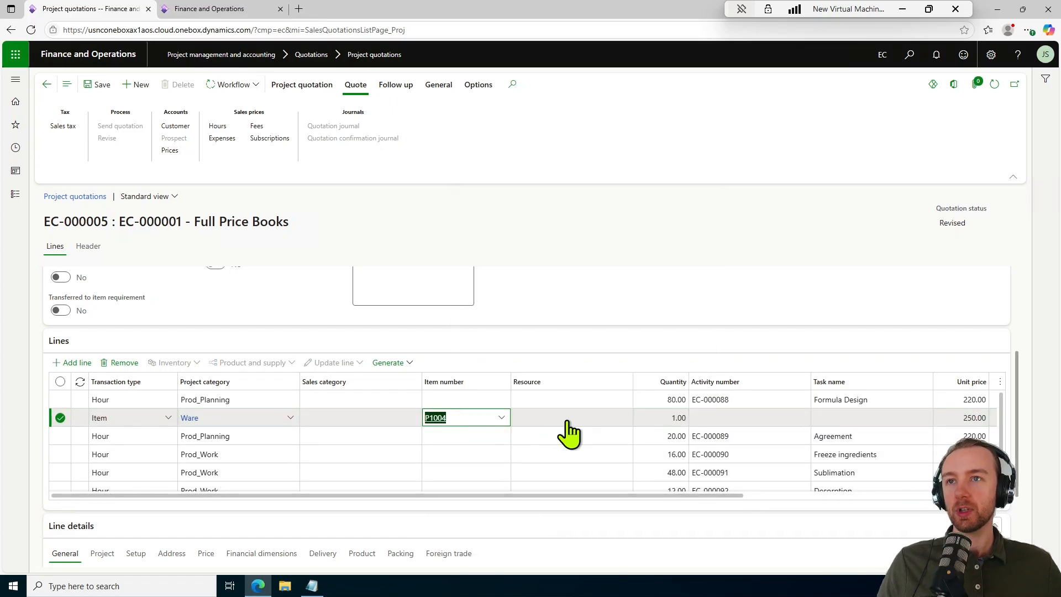
# Check the quantity, activity, task name and description of the new P1004 line and save the quotation
pyautogui.click(684, 419)
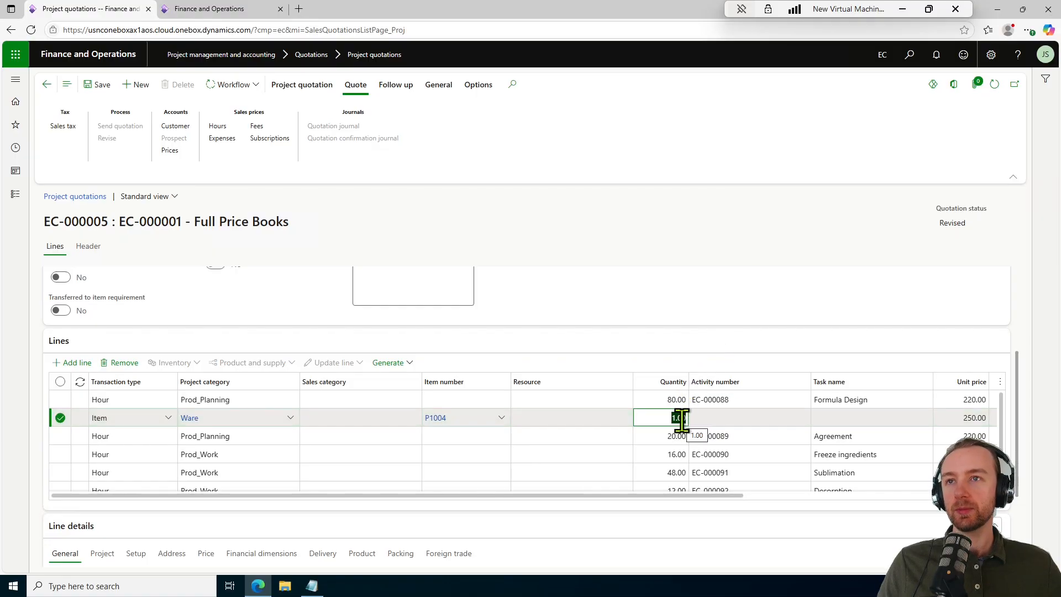
pyautogui.click(754, 419)
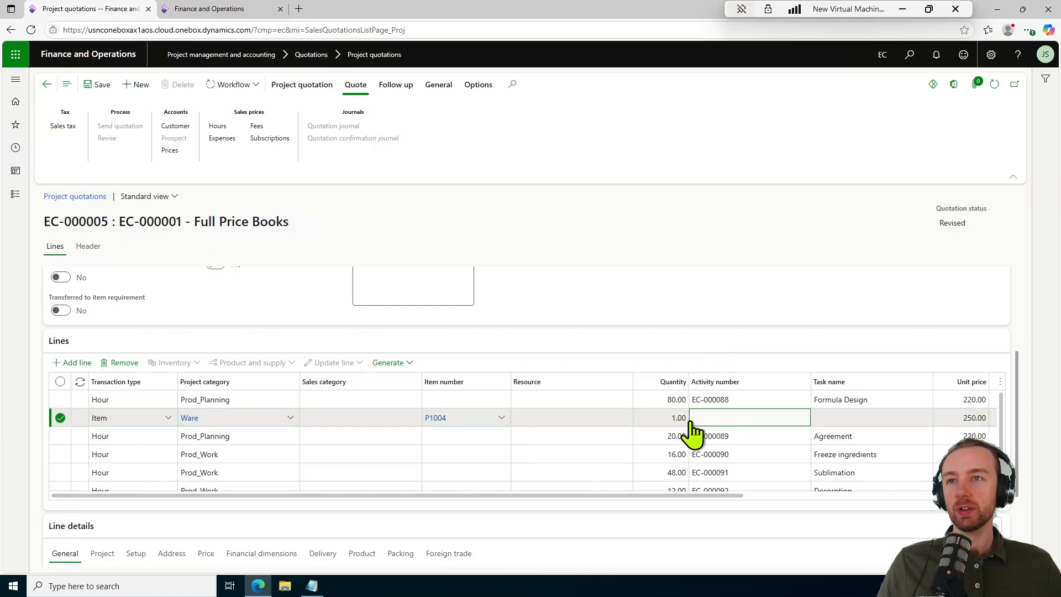
pyautogui.moveTo(605, 497); pyautogui.dragTo(811, 496)
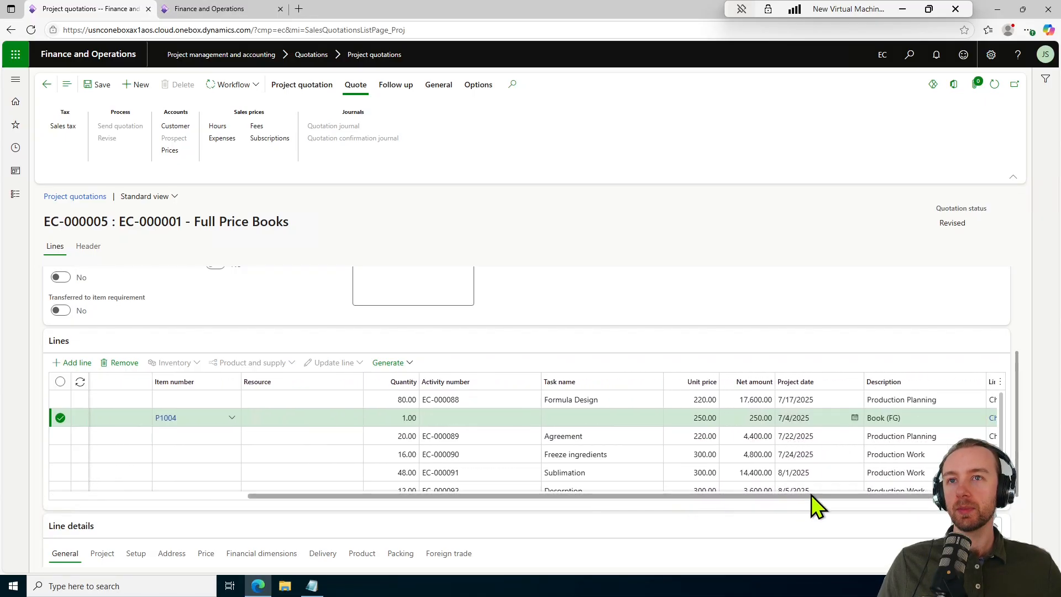
pyautogui.click(598, 422)
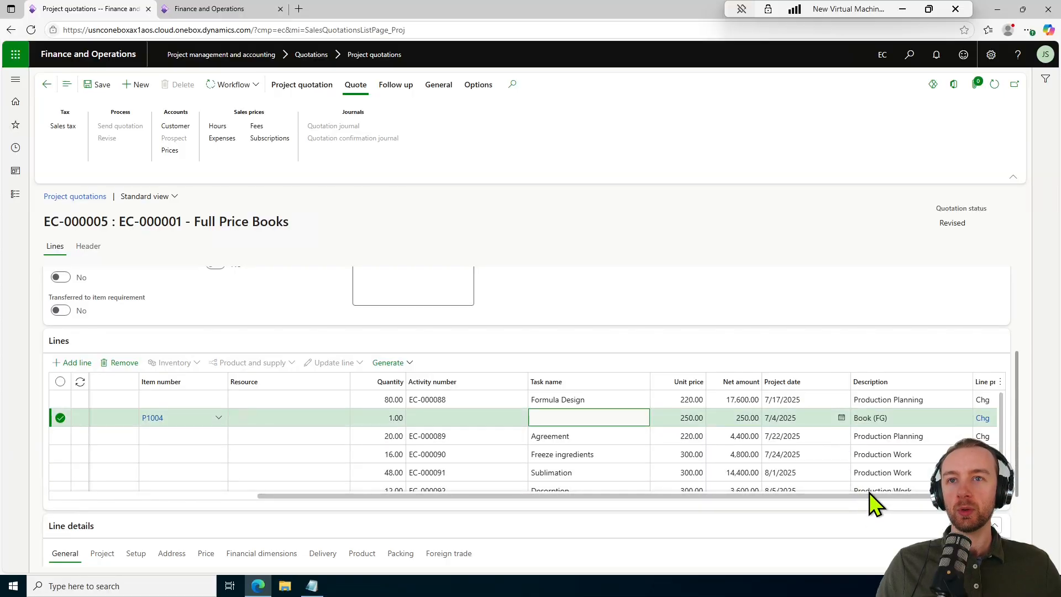
pyautogui.click(916, 418)
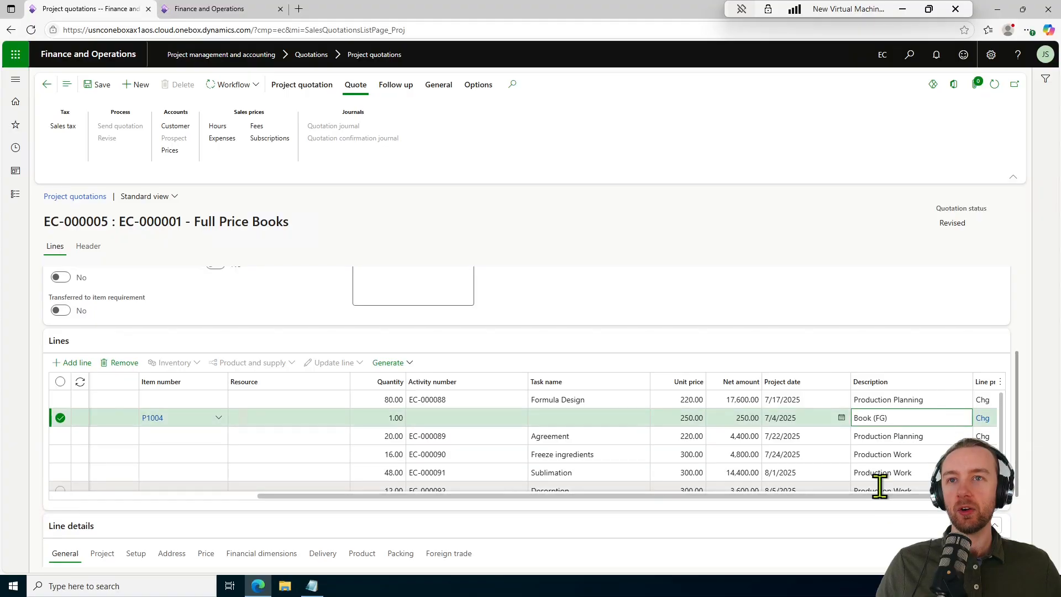
pyautogui.moveTo(888, 496); pyautogui.dragTo(561, 496)
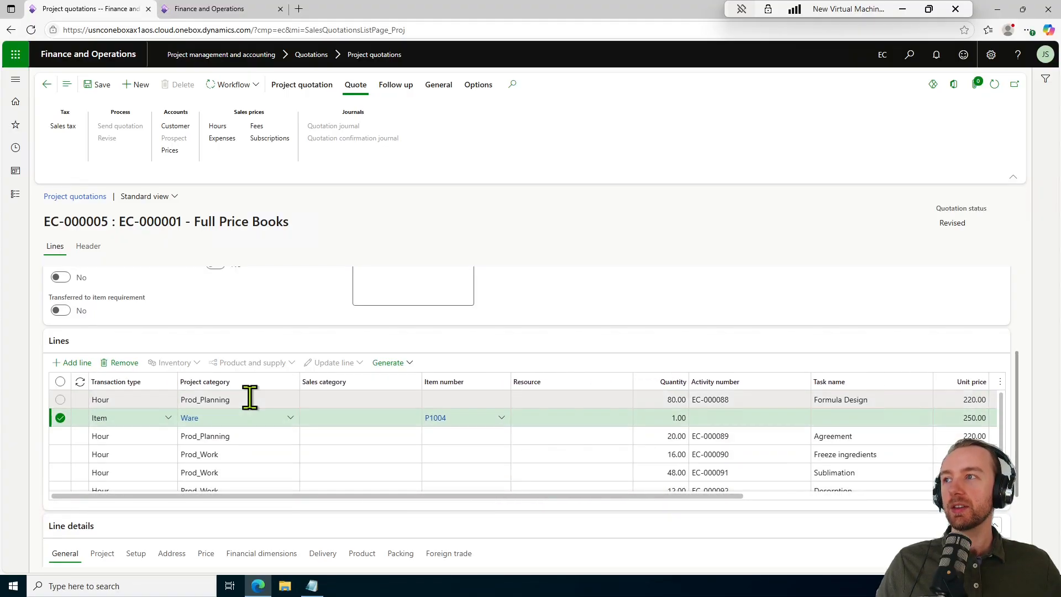
pyautogui.click(91, 77)
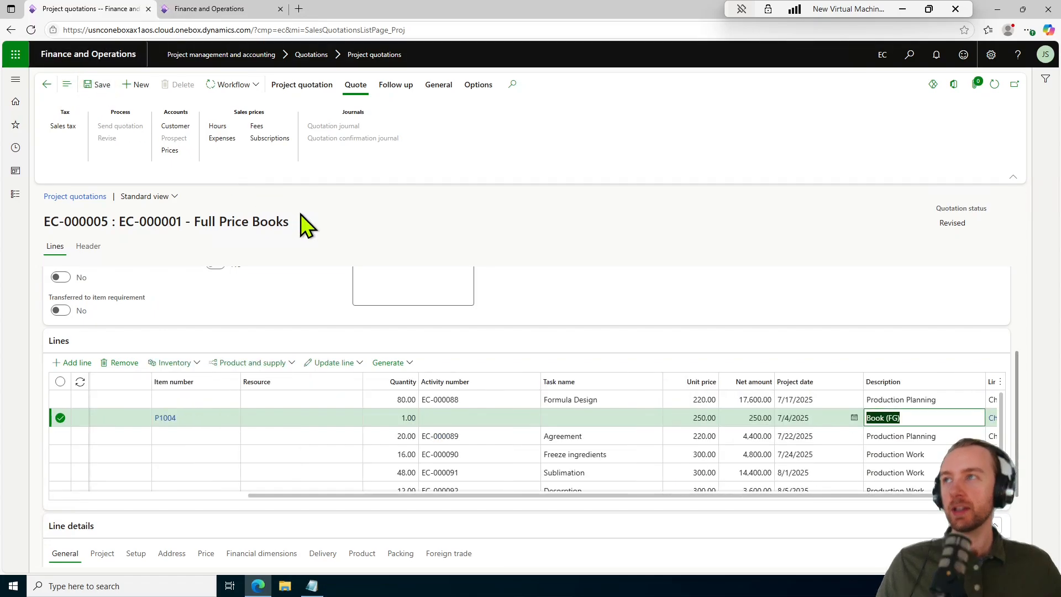
# Resubmit the revised quotation to the approval workflow and check its P1004 item line
pyautogui.click(250, 91)
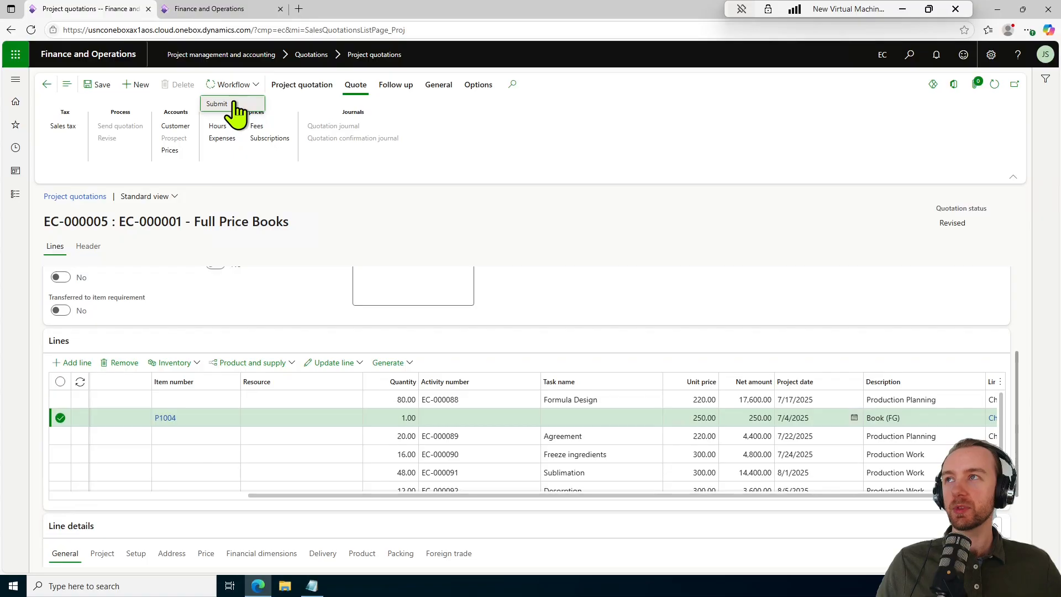
pyautogui.click(219, 104)
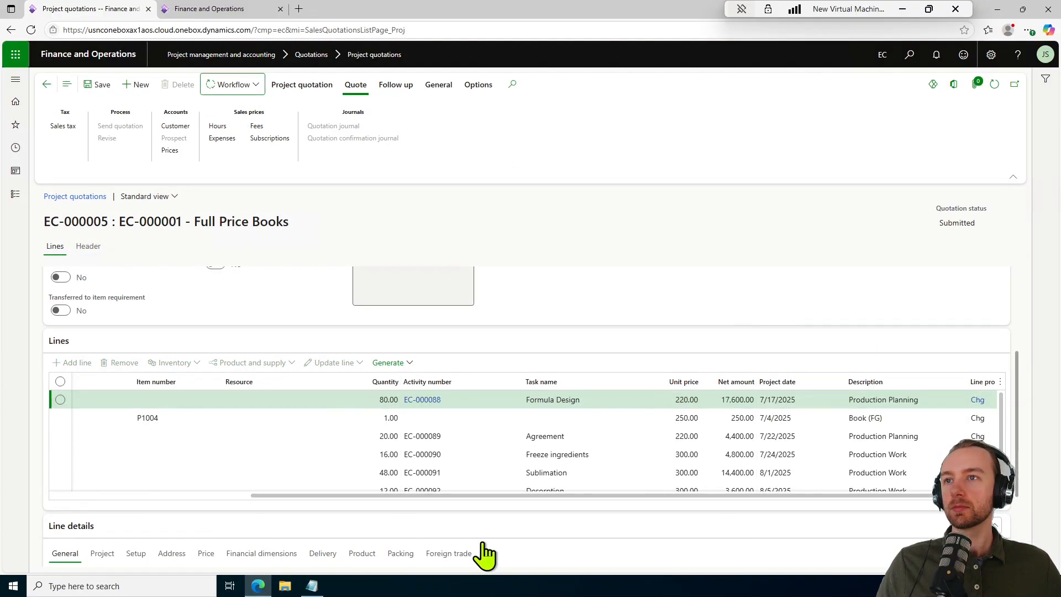
pyautogui.moveTo(542, 496); pyautogui.dragTo(284, 498)
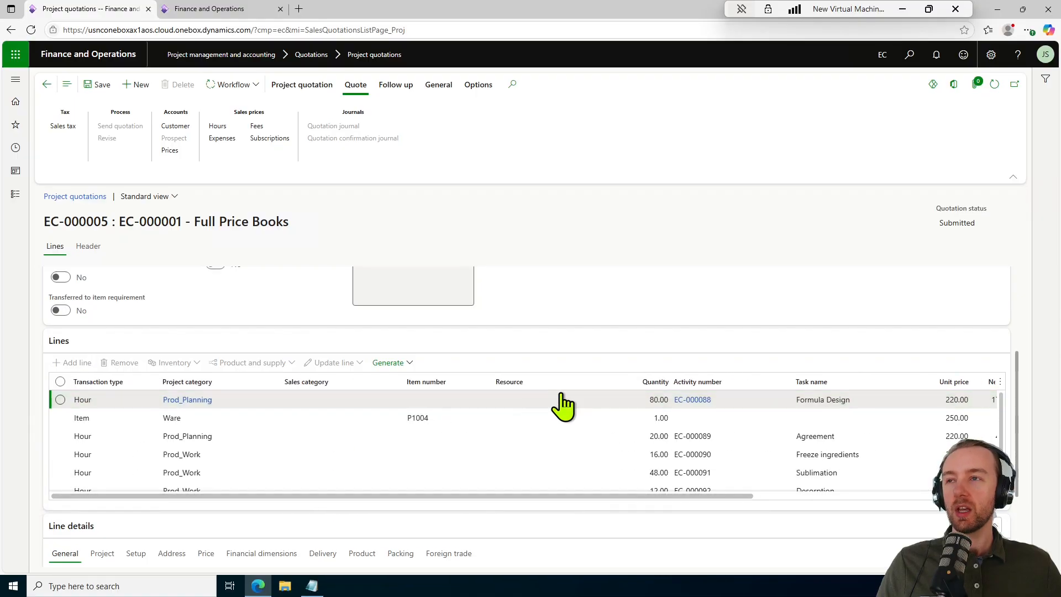
pyautogui.click(512, 418)
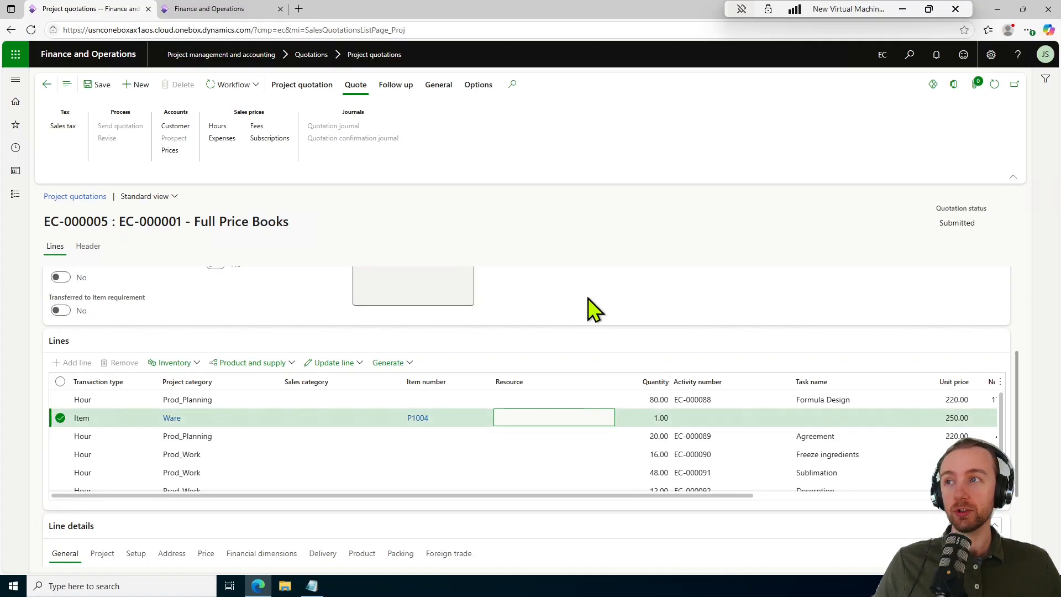
pyautogui.scroll(3, 596, 312)
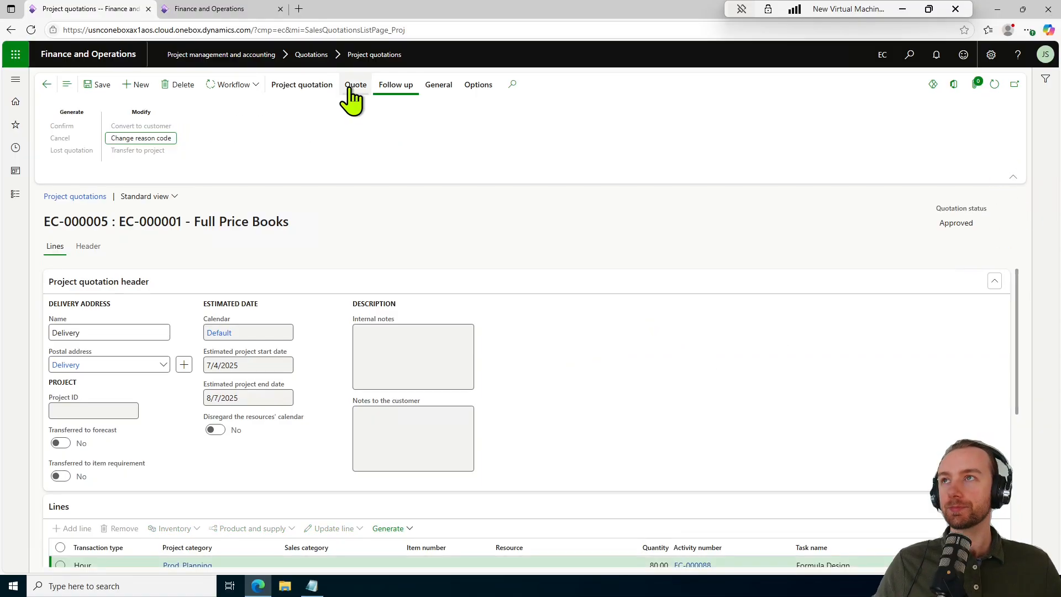
# Send the approved quotation as a printed Detailed quote using the print management destination, after checking its lines
pyautogui.click(348, 87)
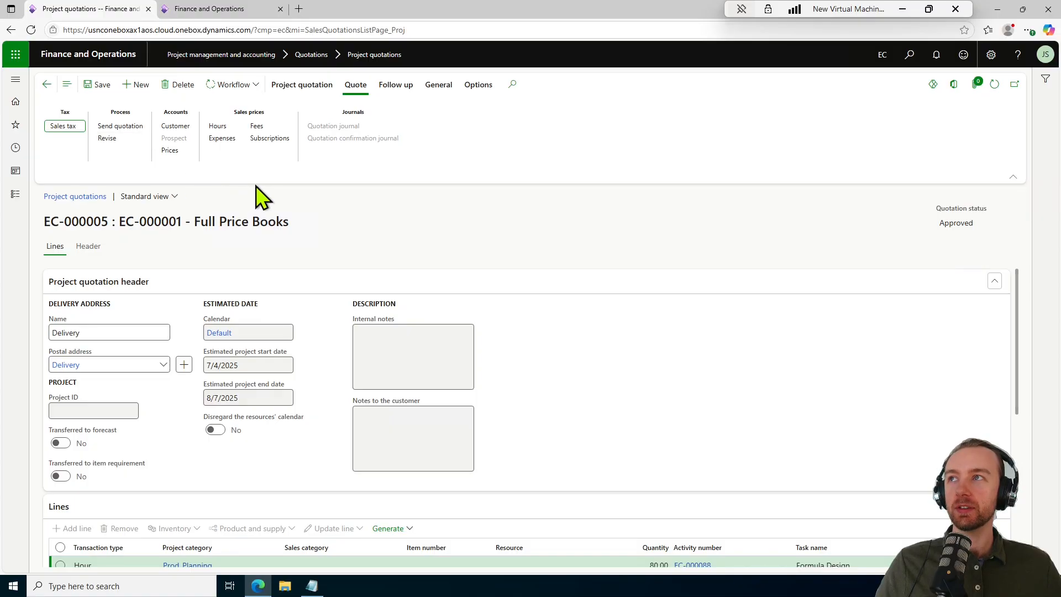
pyautogui.click(407, 88)
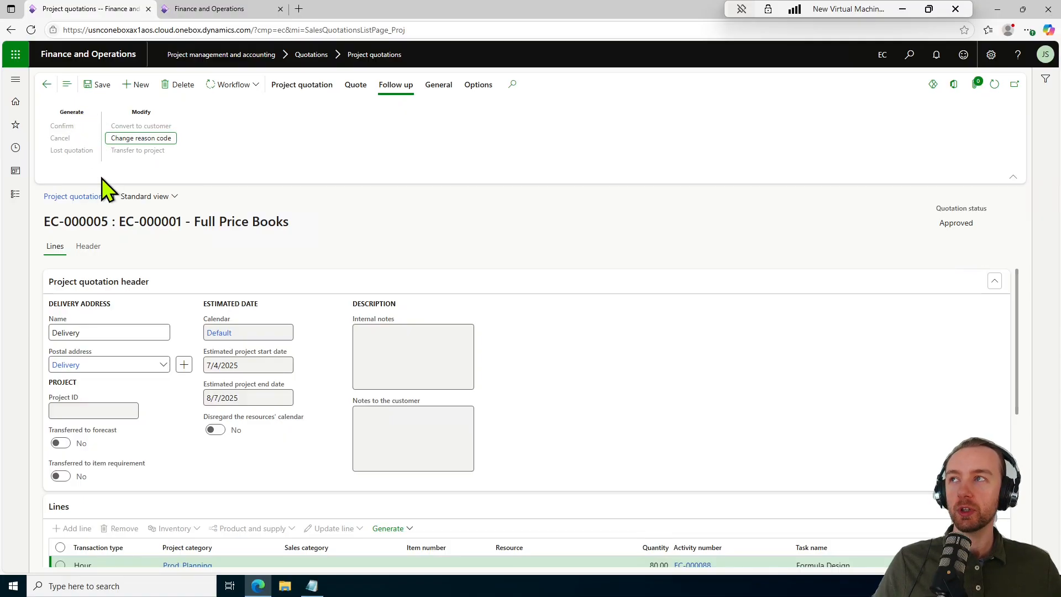
pyautogui.click(357, 85)
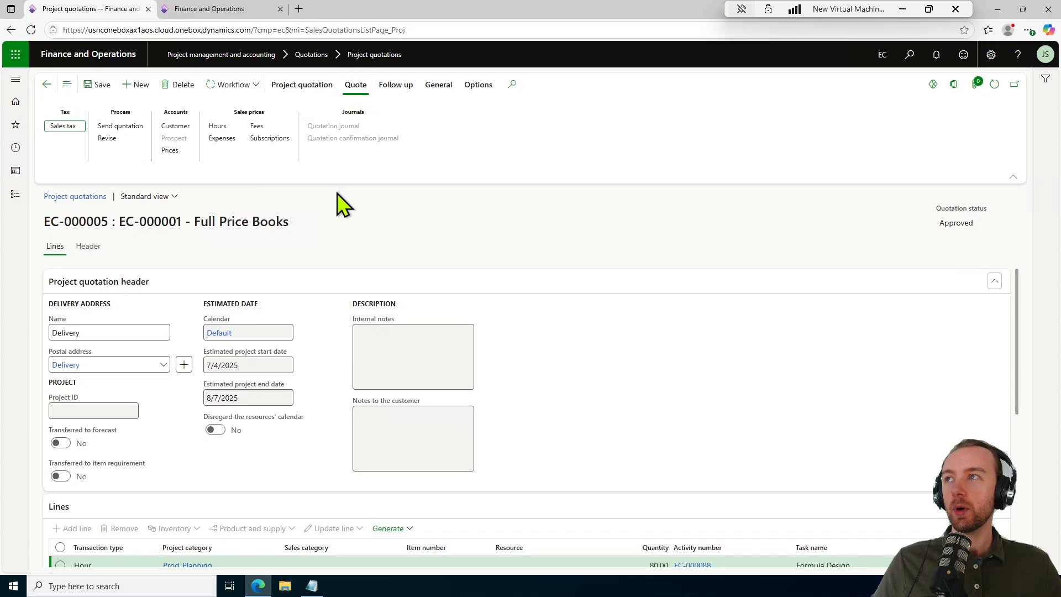
pyautogui.click(142, 128)
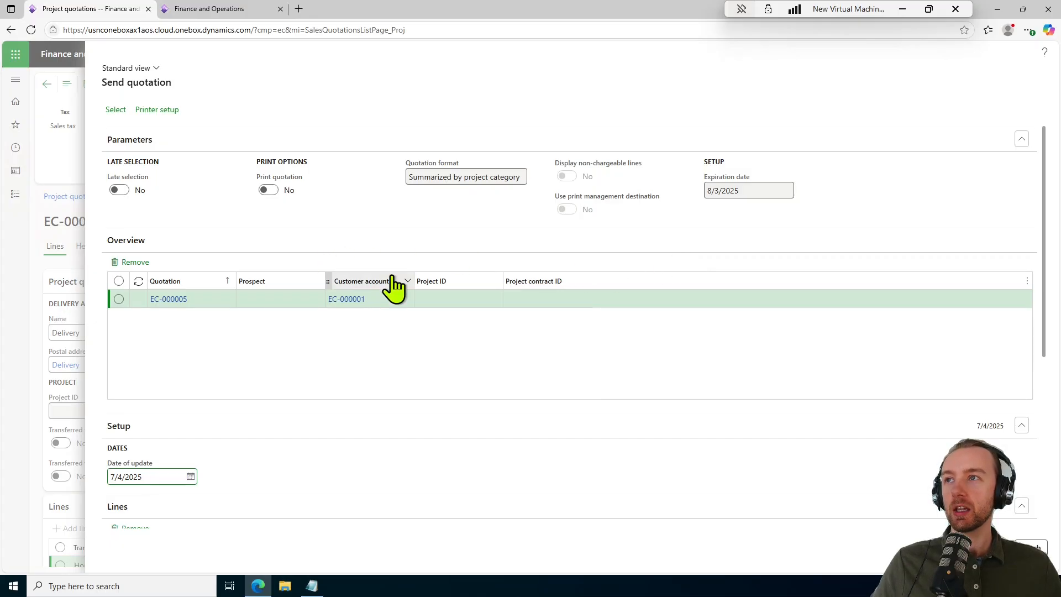
pyautogui.click(269, 190)
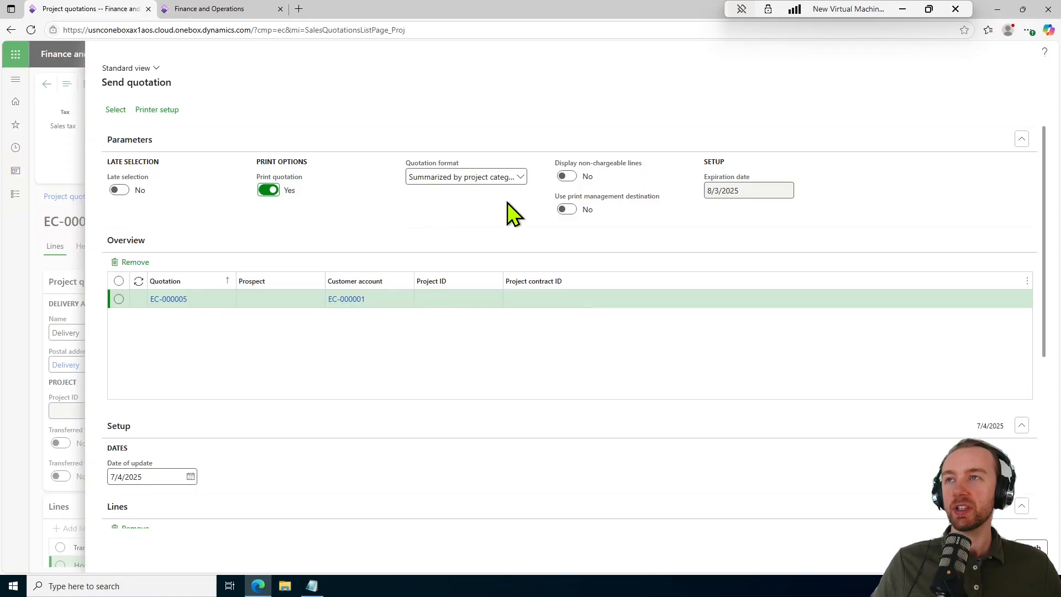
pyautogui.click(519, 183)
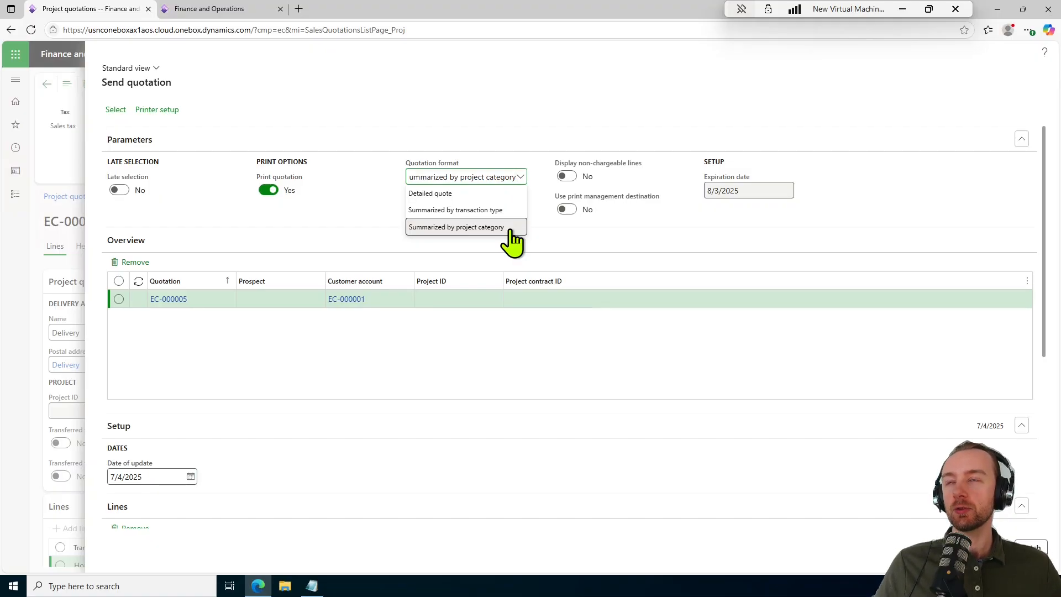
pyautogui.click(509, 194)
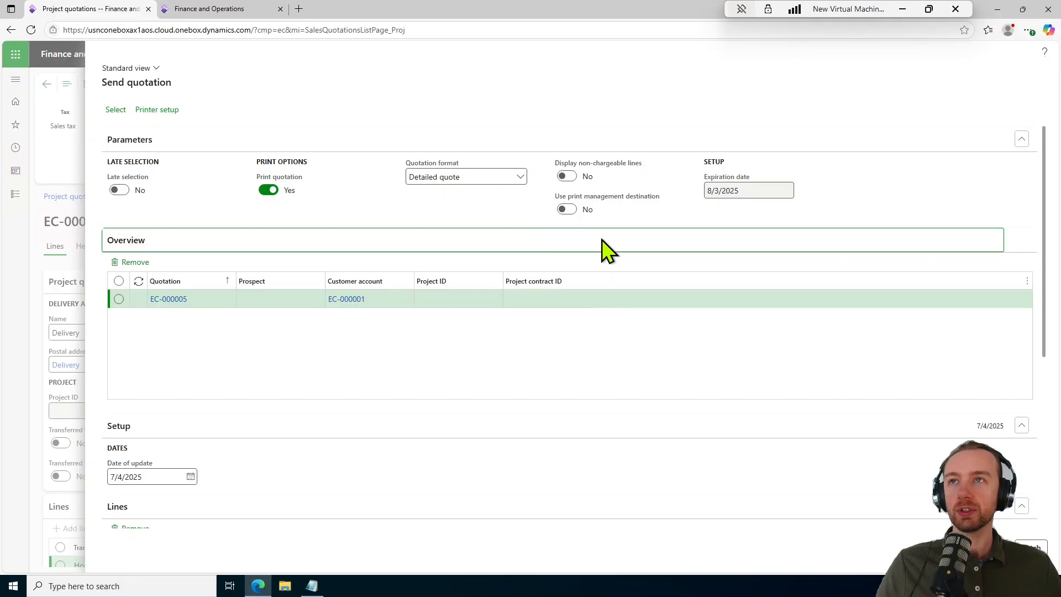
pyautogui.click(566, 209)
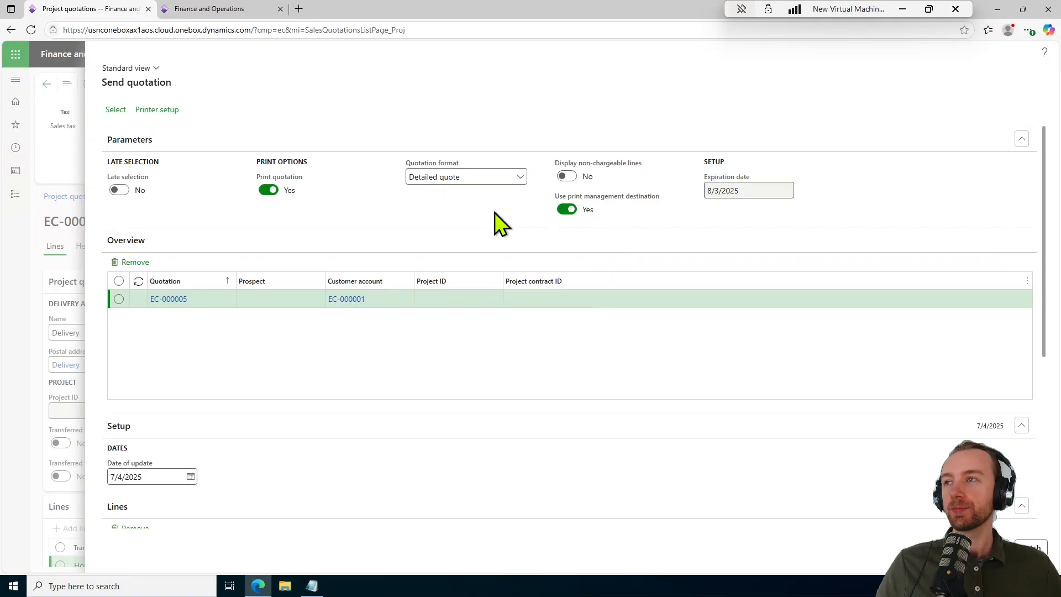
pyautogui.moveTo(1045, 338); pyautogui.dragTo(1055, 503)
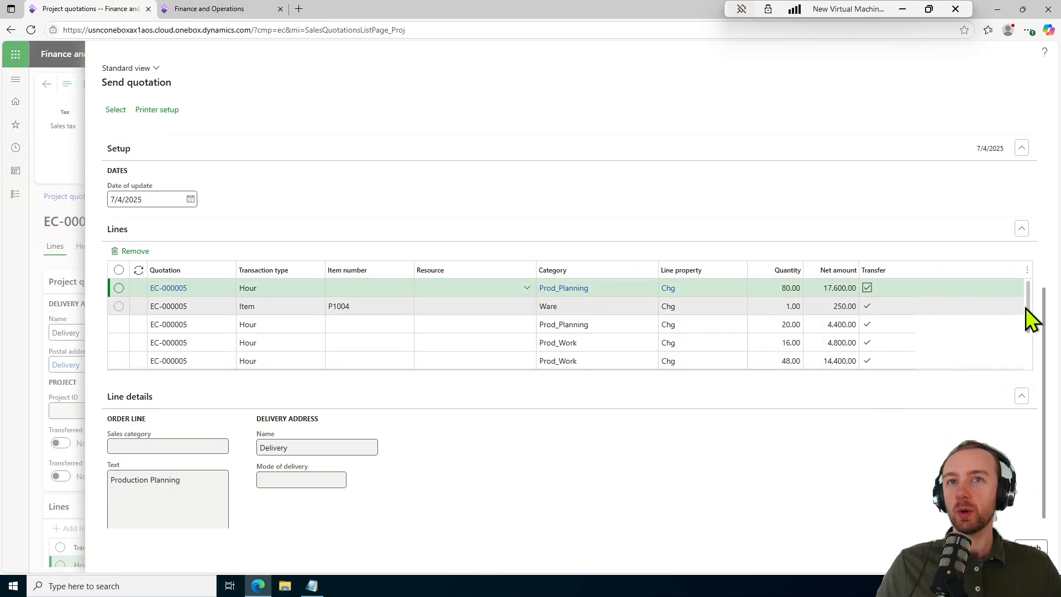
pyautogui.moveTo(1026, 307)
pyautogui.mouseDown()
pyautogui.moveTo(1026, 352)
pyautogui.moveTo(1030, 298)
pyautogui.mouseUp()
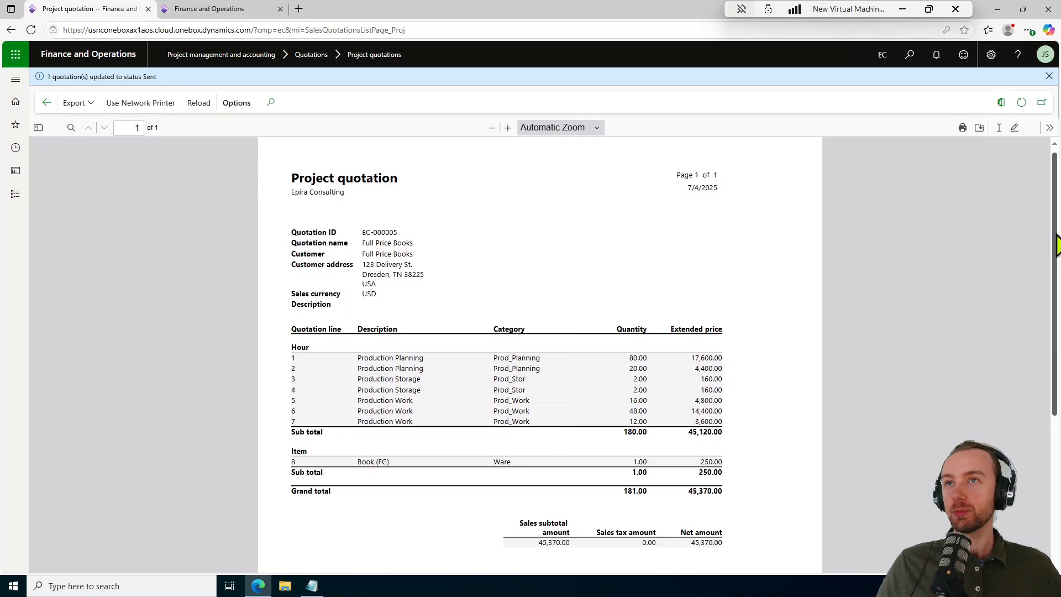
# Review the quotation ID, lines and hour subtotal in the printed project quotation, close it and check the quotation status
pyautogui.moveTo(1056, 243); pyautogui.dragTo(1055, 290)
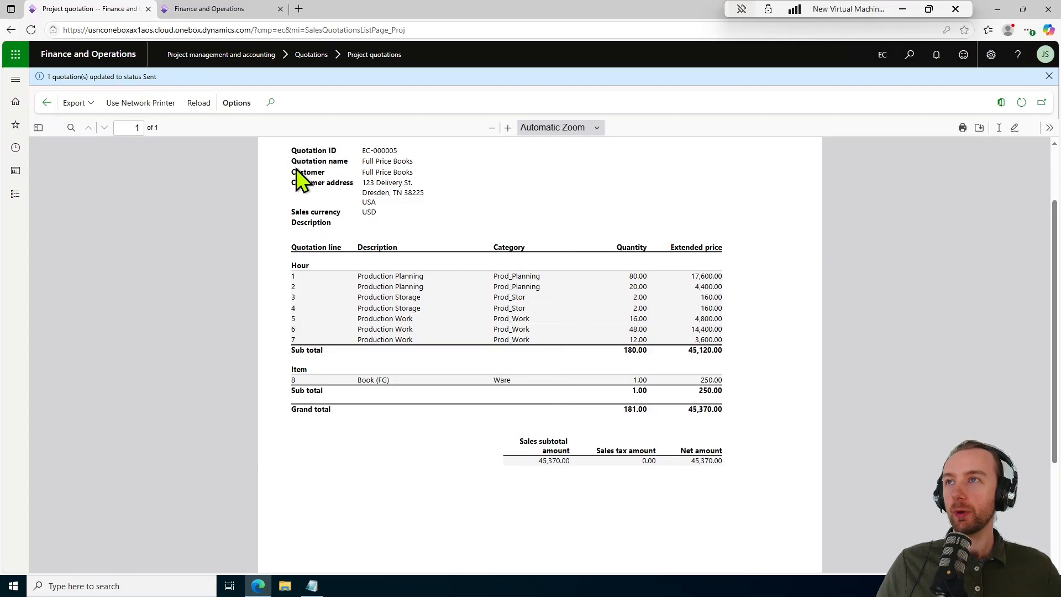
pyautogui.moveTo(398, 150); pyautogui.dragTo(362, 151)
pyautogui.click(457, 199)
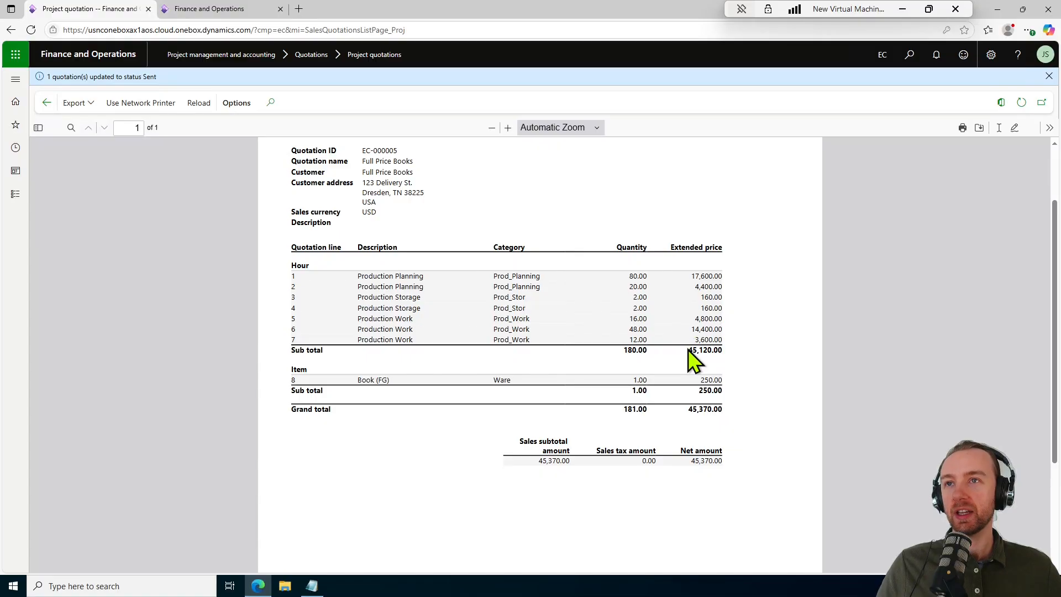
pyautogui.moveTo(688, 349); pyautogui.dragTo(718, 348)
pyautogui.click(736, 365)
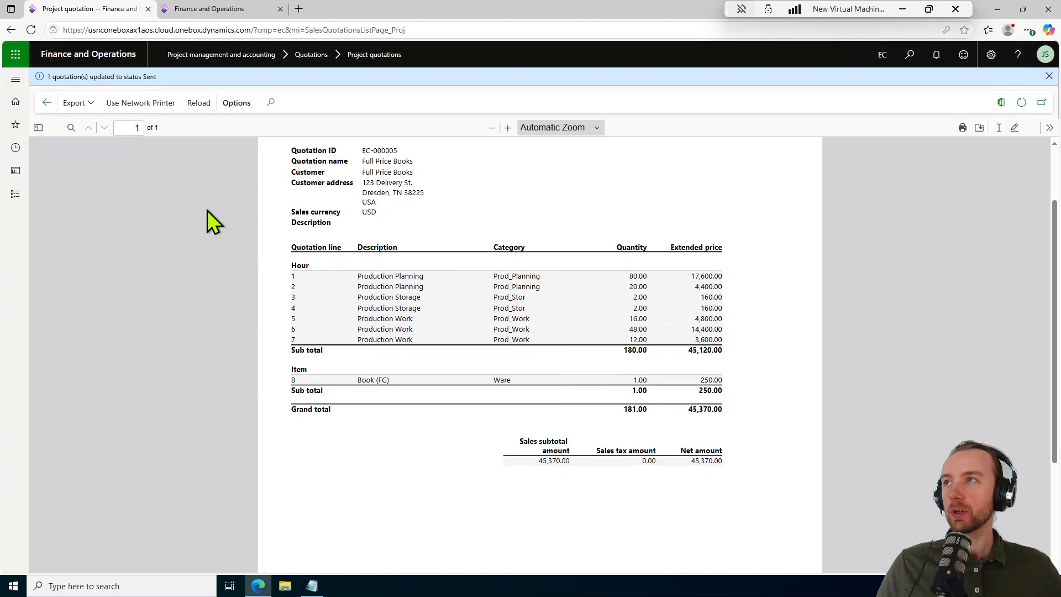
pyautogui.click(44, 104)
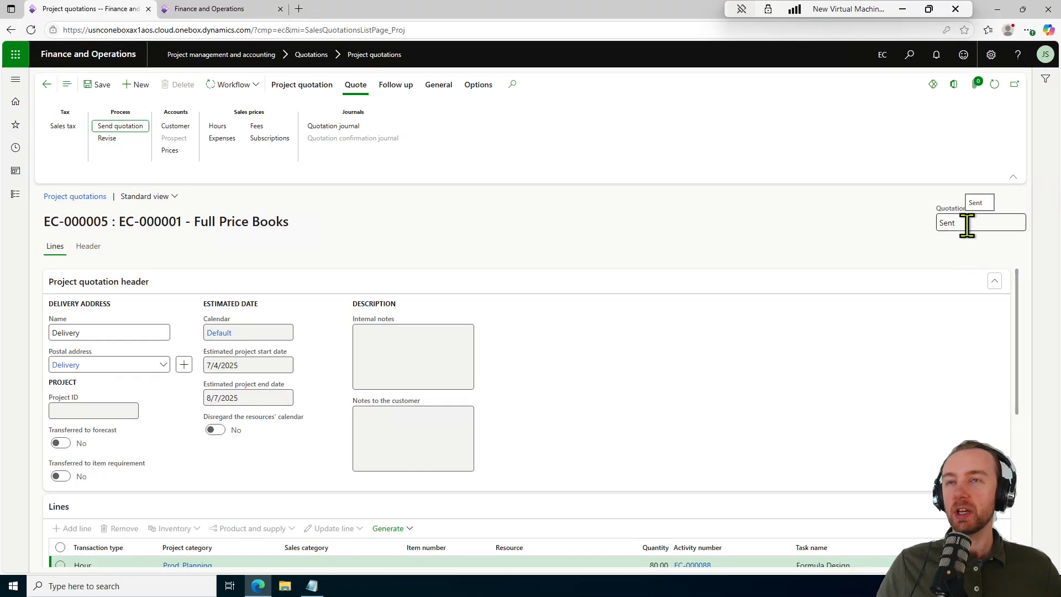
pyautogui.moveTo(967, 224); pyautogui.dragTo(933, 232)
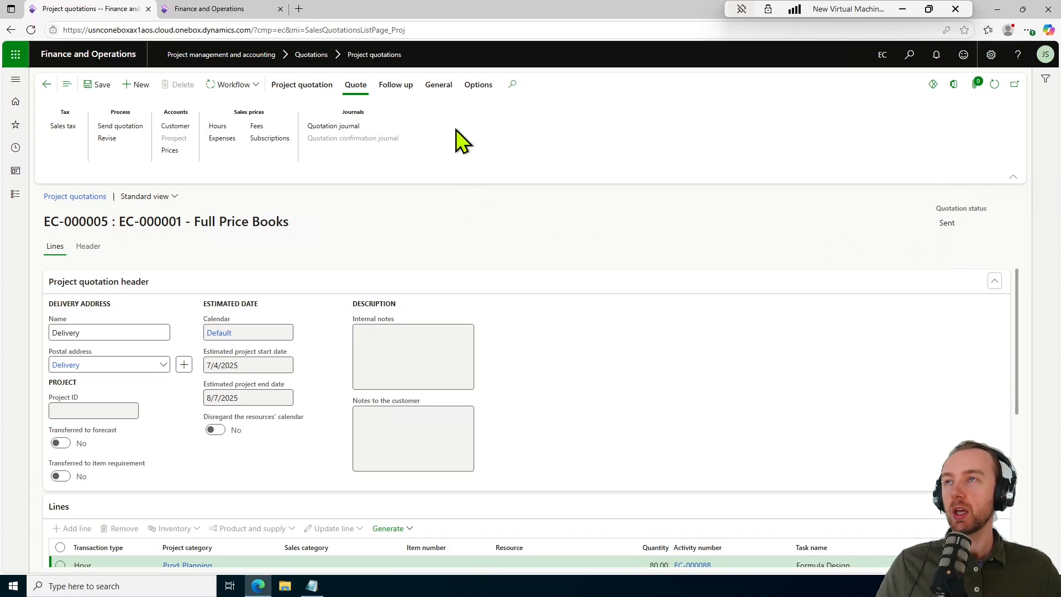
# Examine the header and lines of the sent quotation in the quotation journal and return to the project quotation
pyautogui.click(376, 127)
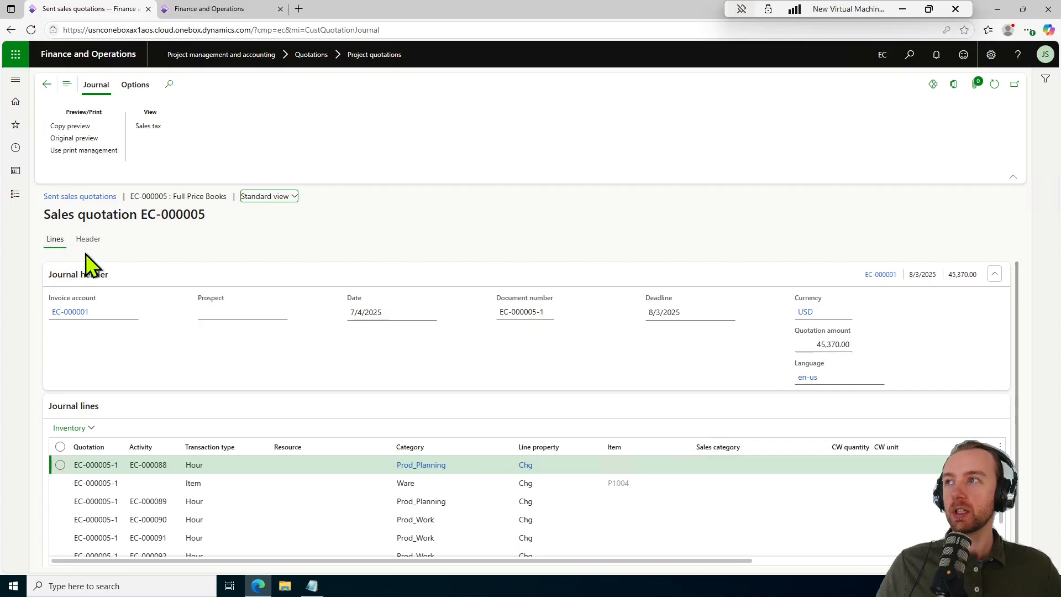
pyautogui.click(89, 239)
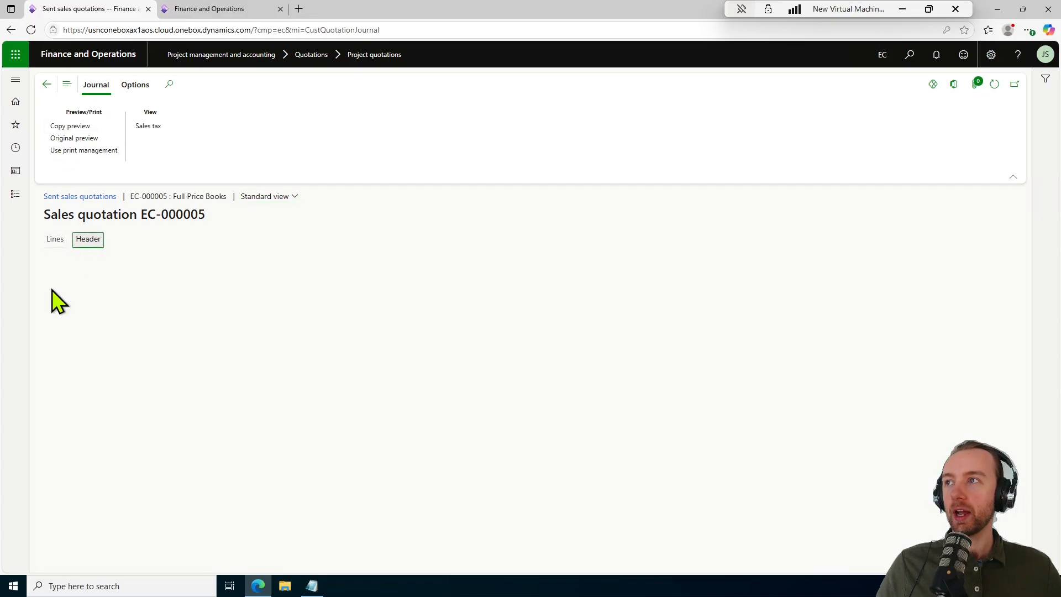
pyautogui.click(55, 240)
pyautogui.click(67, 84)
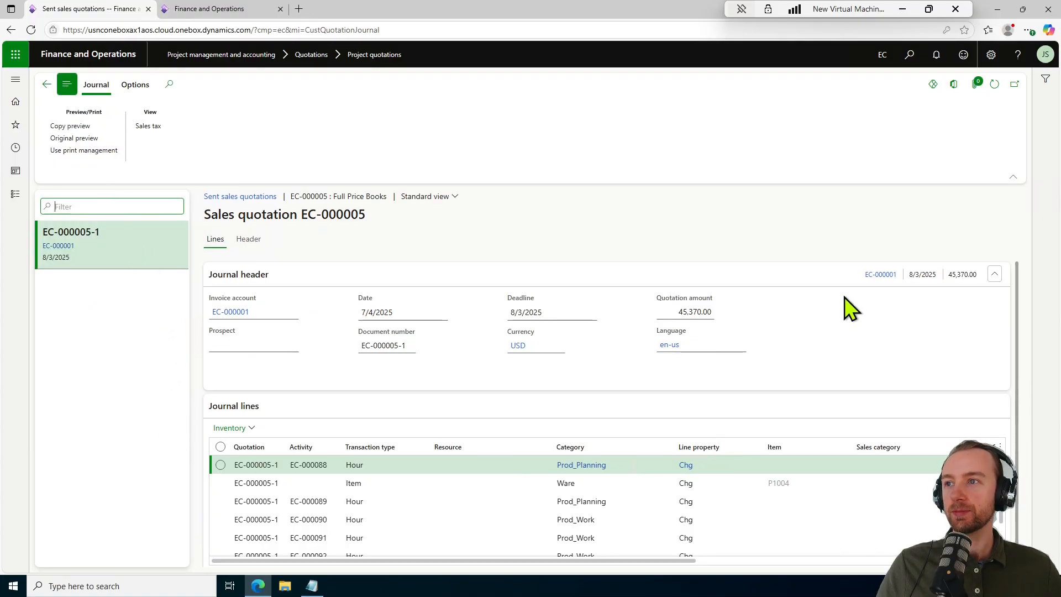
pyautogui.scroll(-1, 1017, 304)
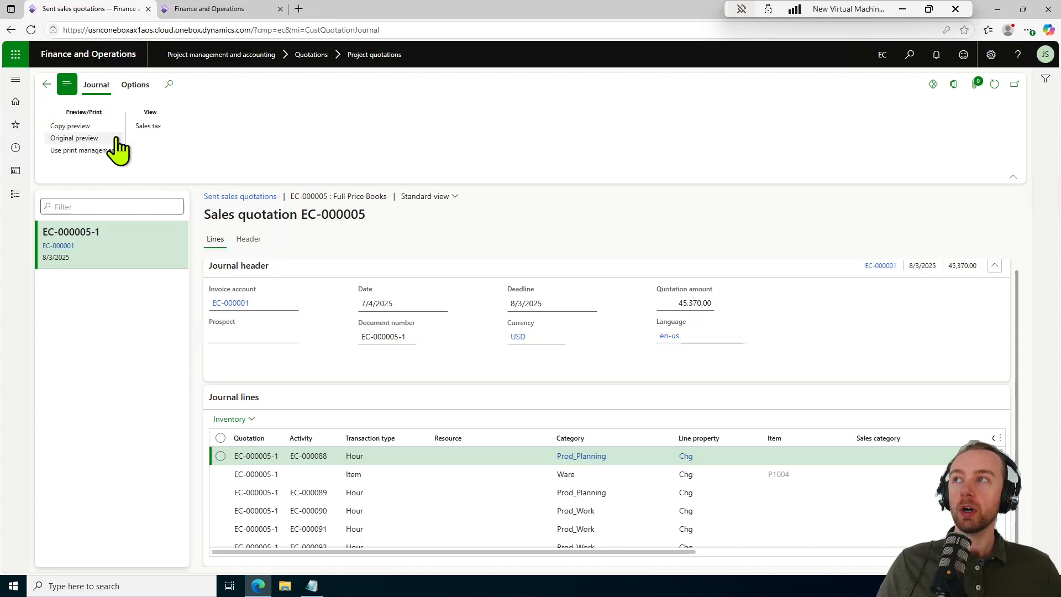
pyautogui.click(47, 84)
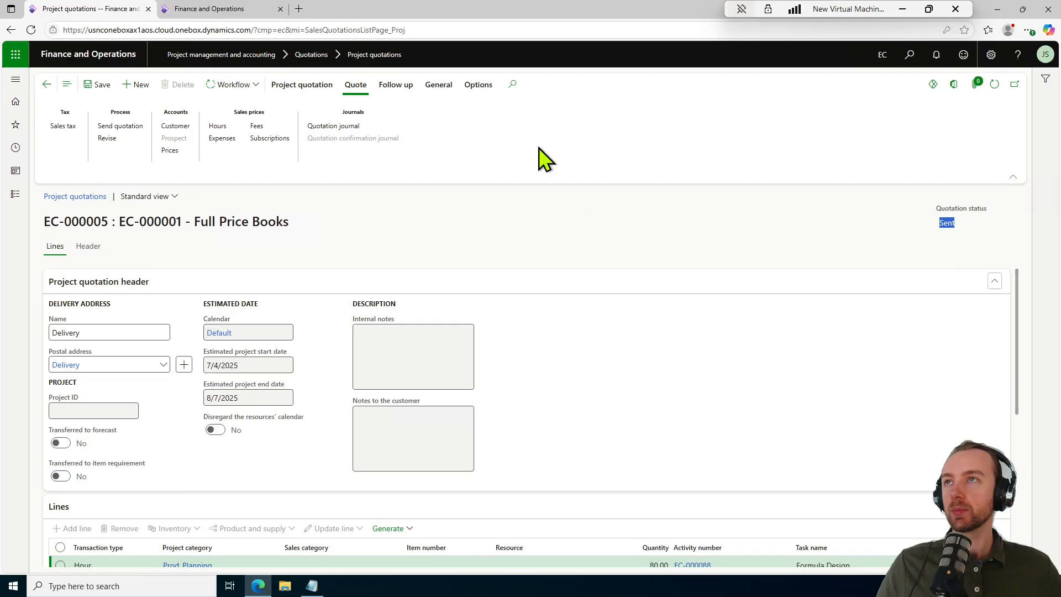
# Confirm the sent quotation with Print confirmation and the print management destination enabled, and close the printed report
pyautogui.click(396, 86)
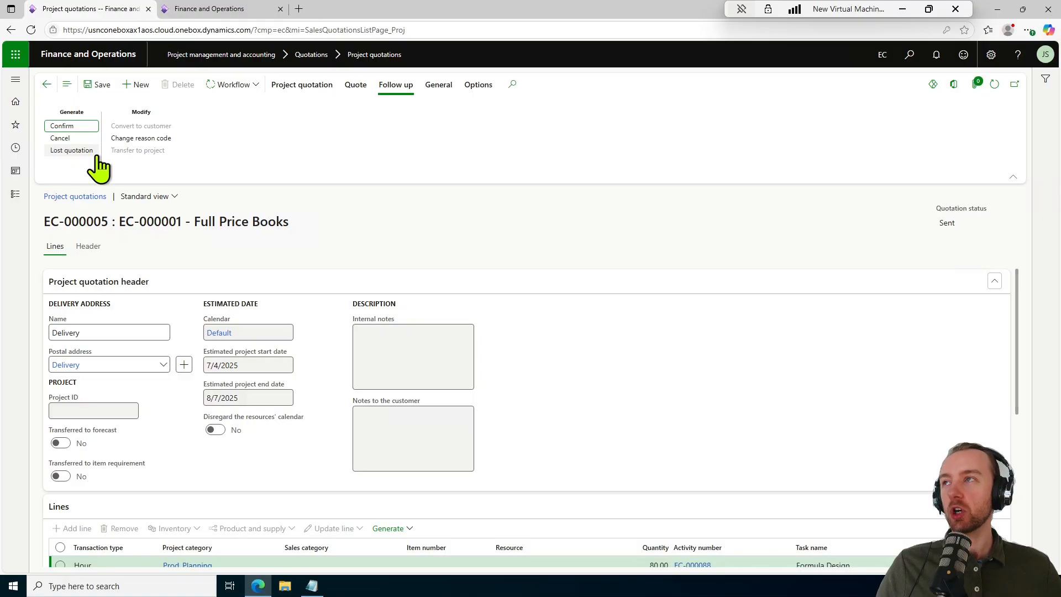
pyautogui.click(89, 126)
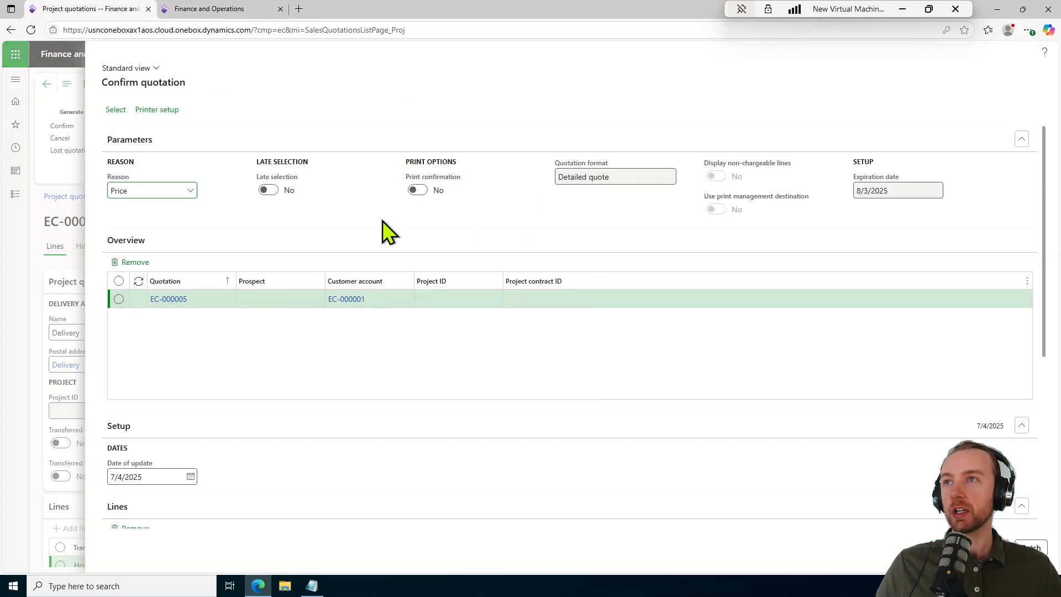
pyautogui.click(416, 190)
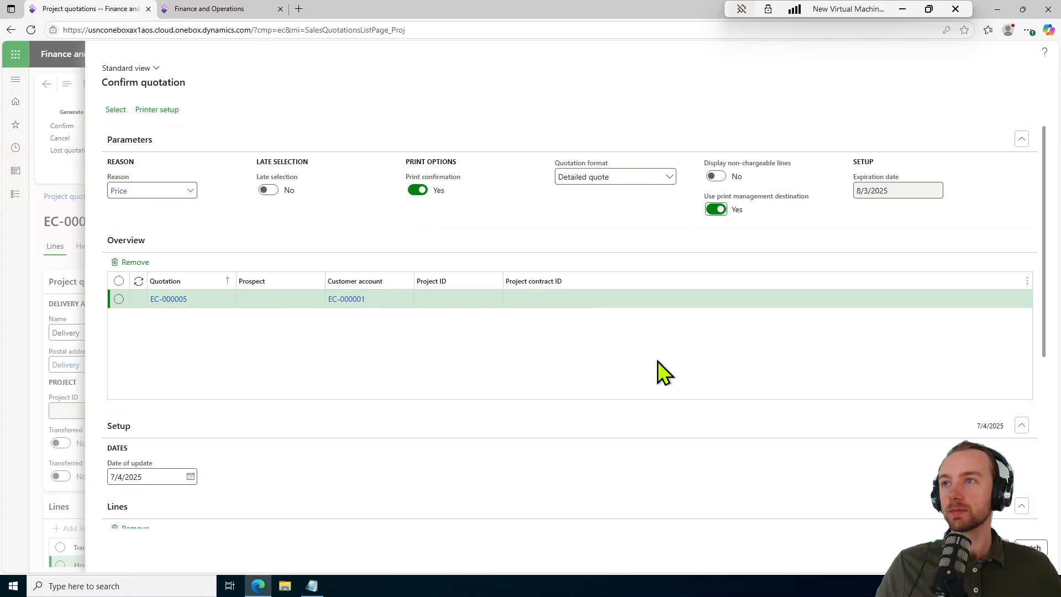
pyautogui.moveTo(1049, 314); pyautogui.dragTo(1033, 251)
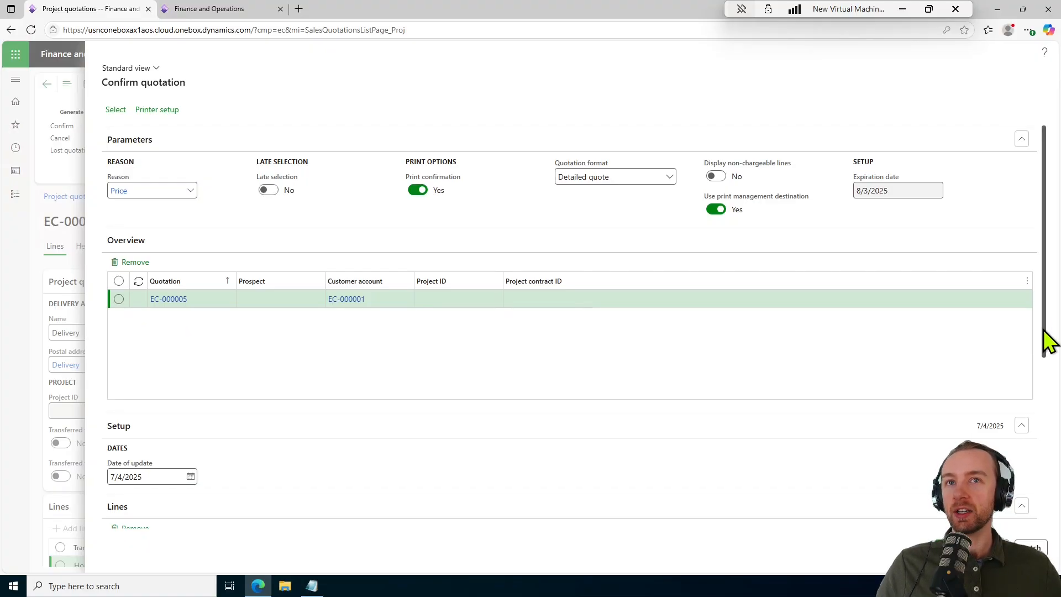
pyautogui.moveTo(1044, 331)
pyautogui.mouseDown()
pyautogui.moveTo(1036, 466)
pyautogui.moveTo(1038, 331)
pyautogui.mouseUp()
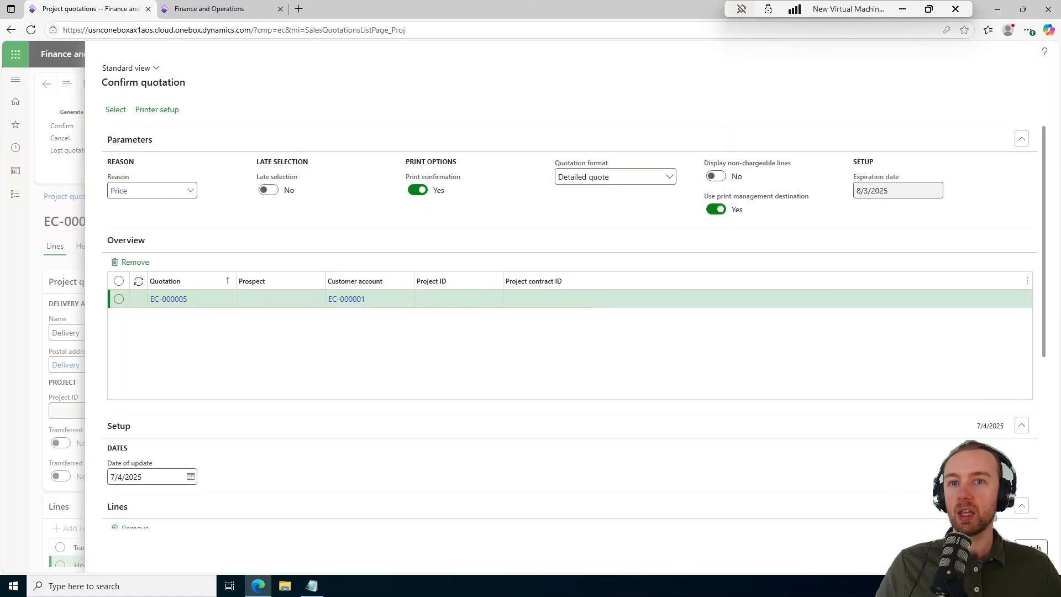
pyautogui.click(952, 547)
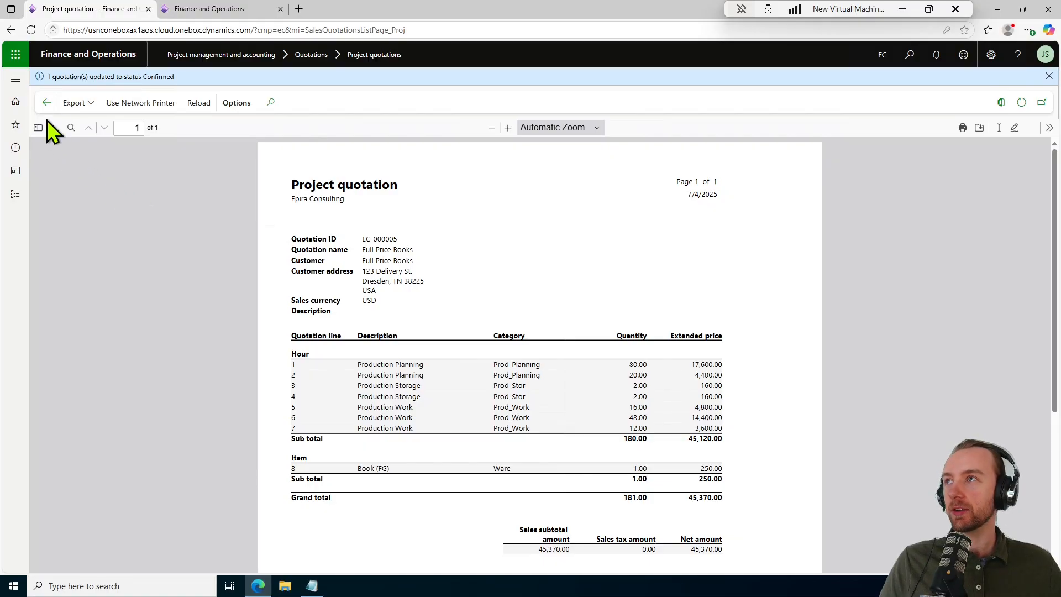
pyautogui.click(47, 103)
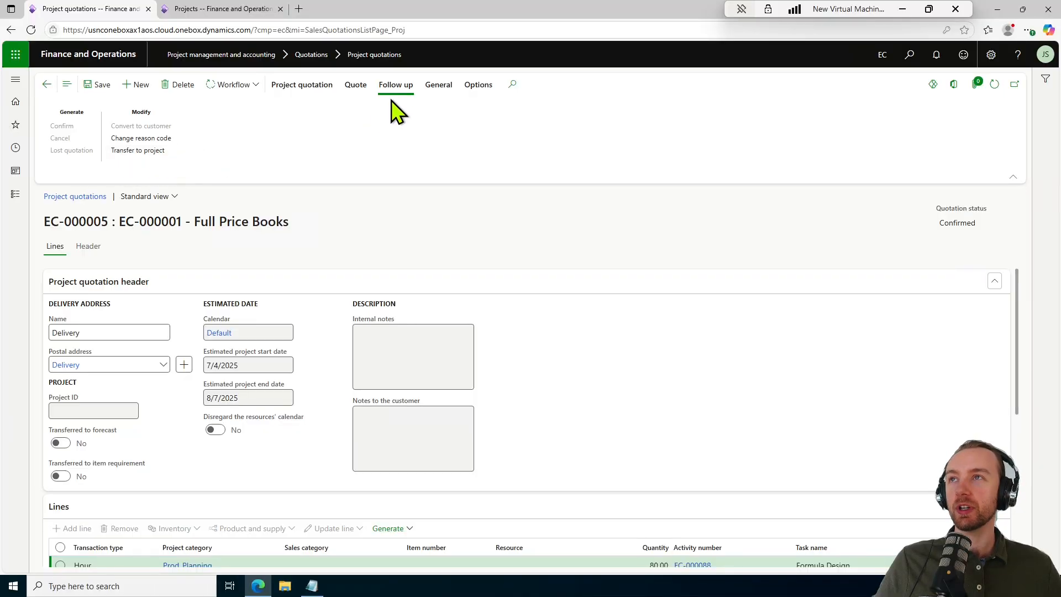
# Start transferring the confirmed quotation to a new project, keeping the transfer of its work breakdown structure enabled
pyautogui.click(153, 151)
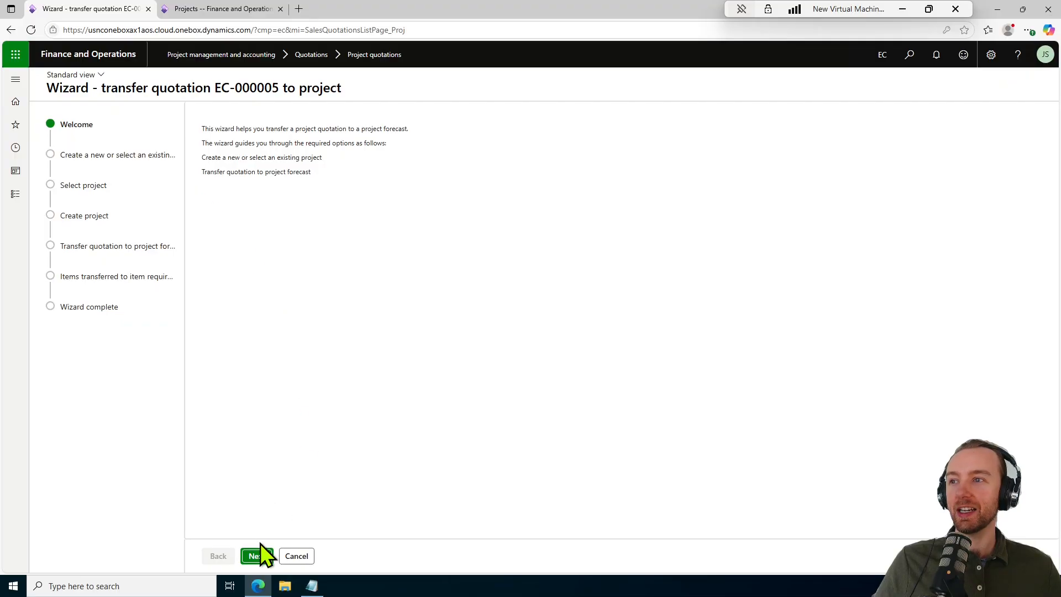
pyautogui.click(257, 556)
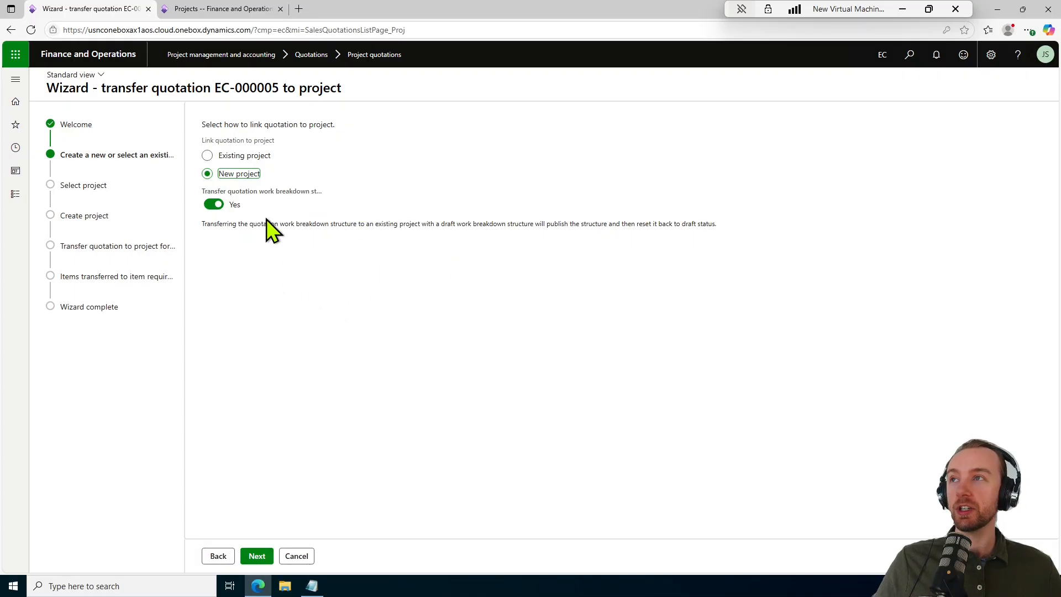
pyautogui.click(259, 157)
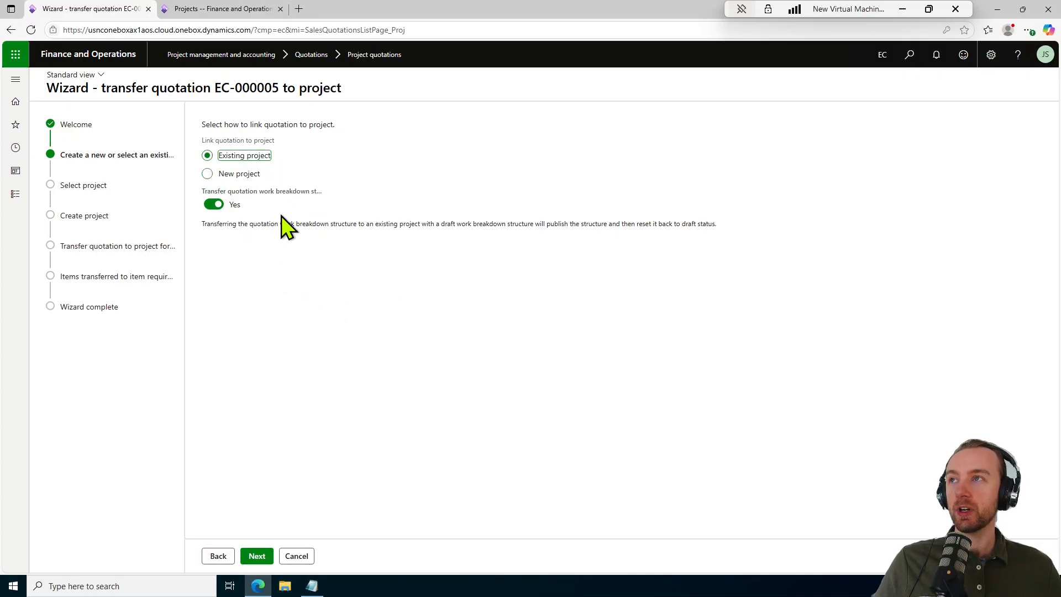
pyautogui.click(243, 174)
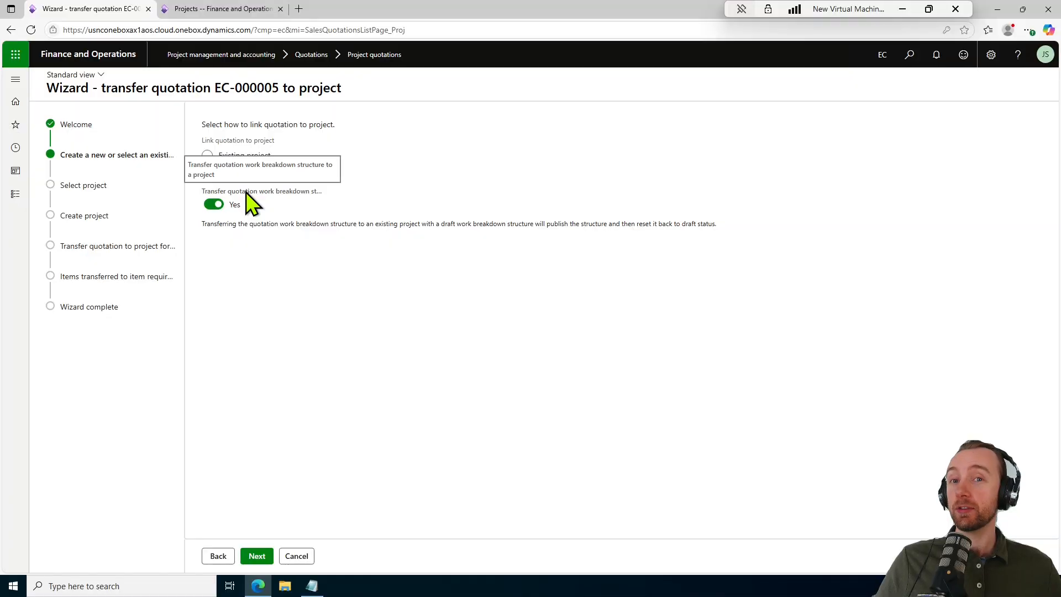
pyautogui.click(261, 557)
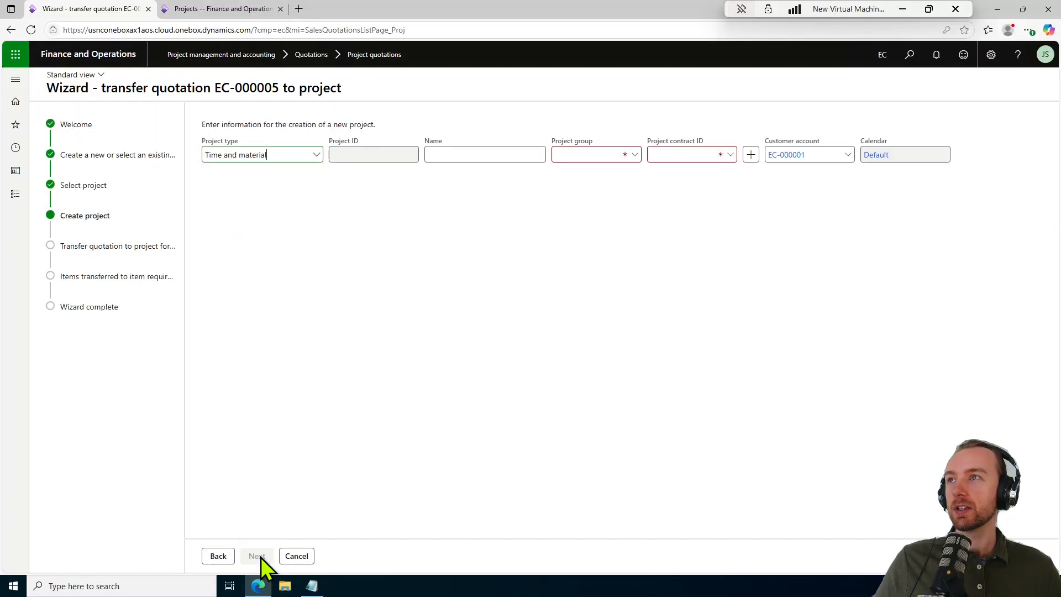
# Define the new project as Fixed-price in project group FP_%Compl and name it Demo FP Project
pyautogui.click(317, 156)
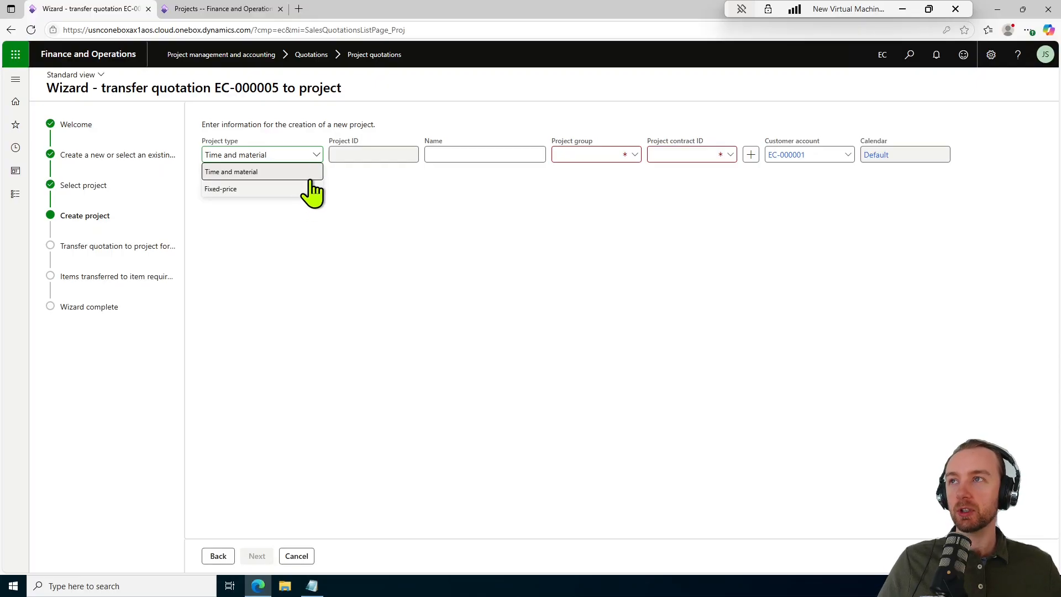
pyautogui.click(309, 190)
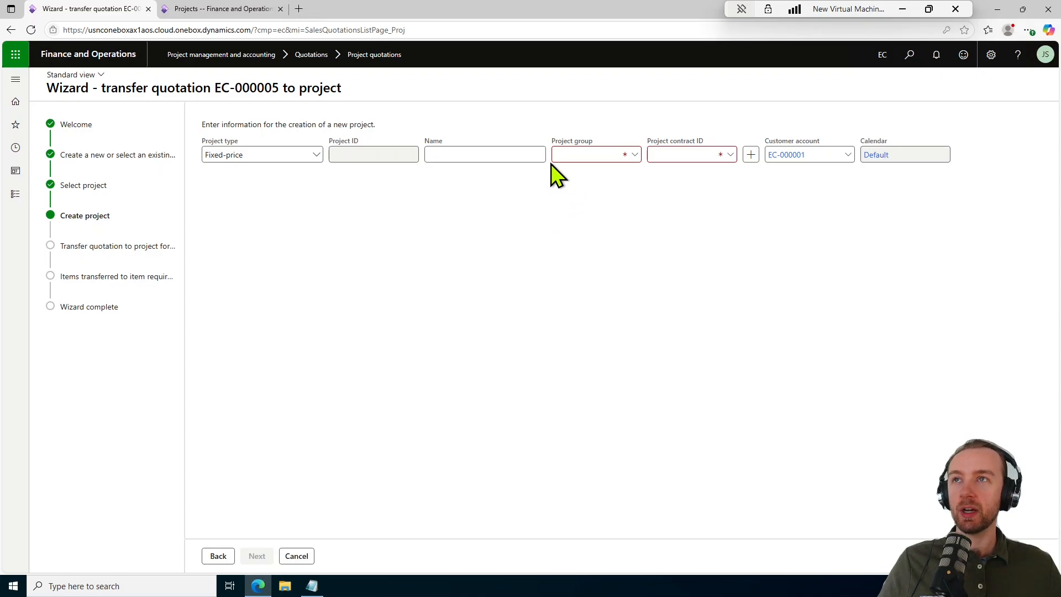
pyautogui.click(634, 157)
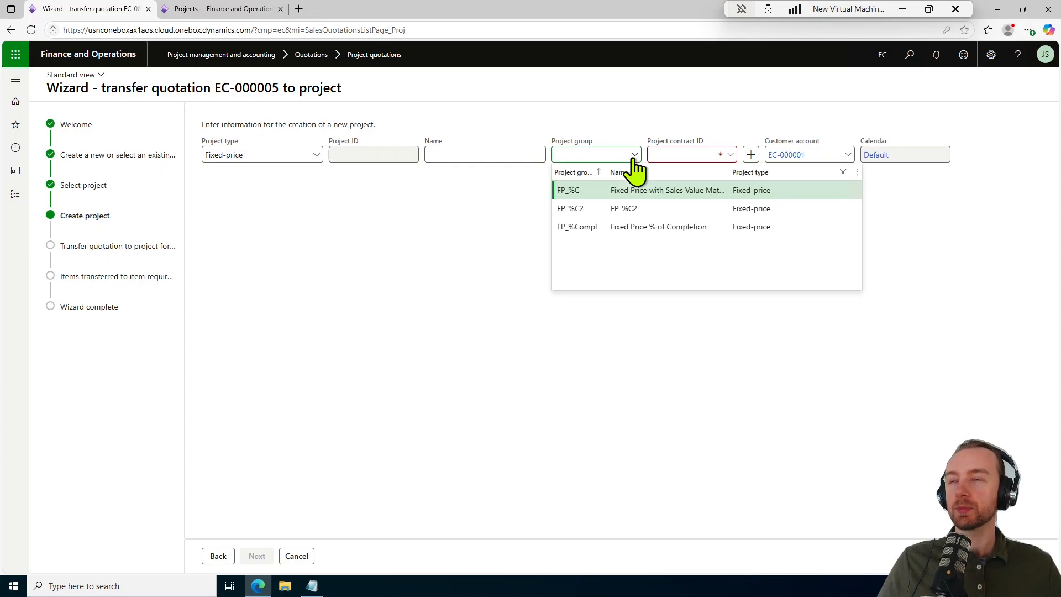
pyautogui.click(658, 229)
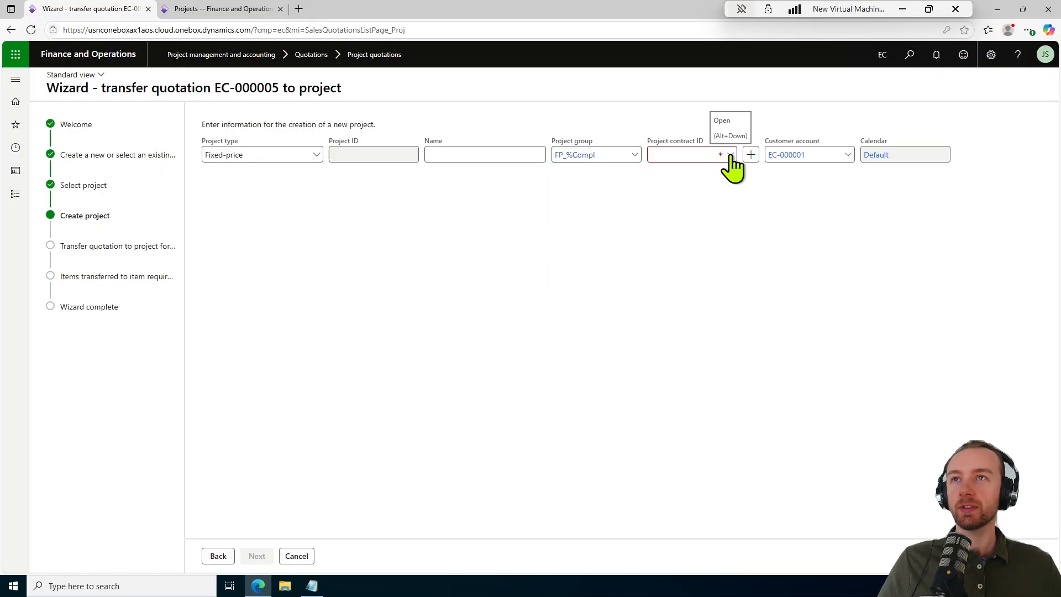
pyautogui.click(513, 151)
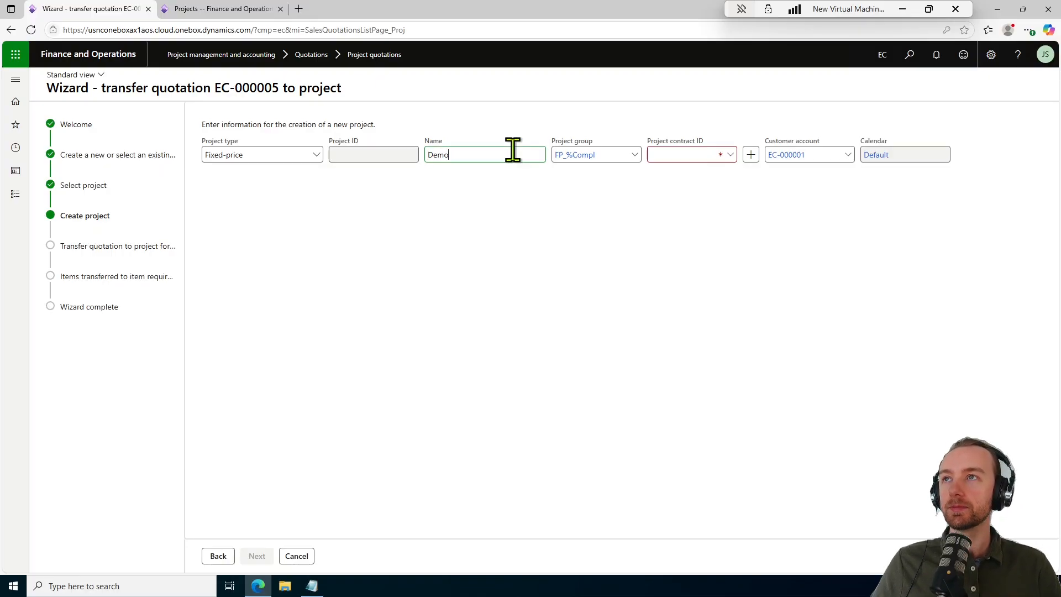
pyautogui.write('Demo FP Project')
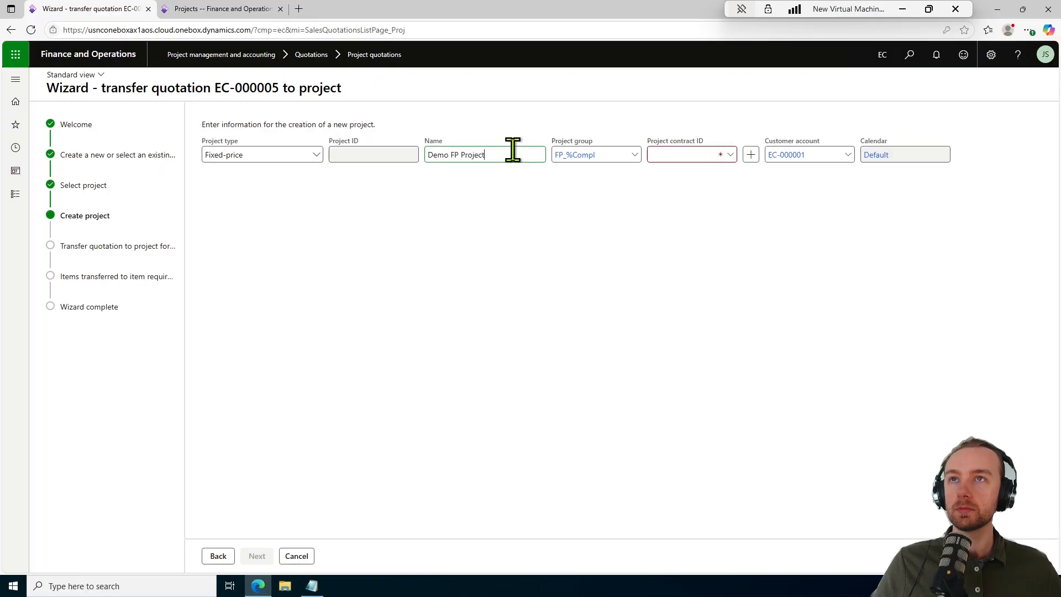
# Create a new project contract for Full Price Books with funding type Customer and assign it to the project
pyautogui.click(751, 155)
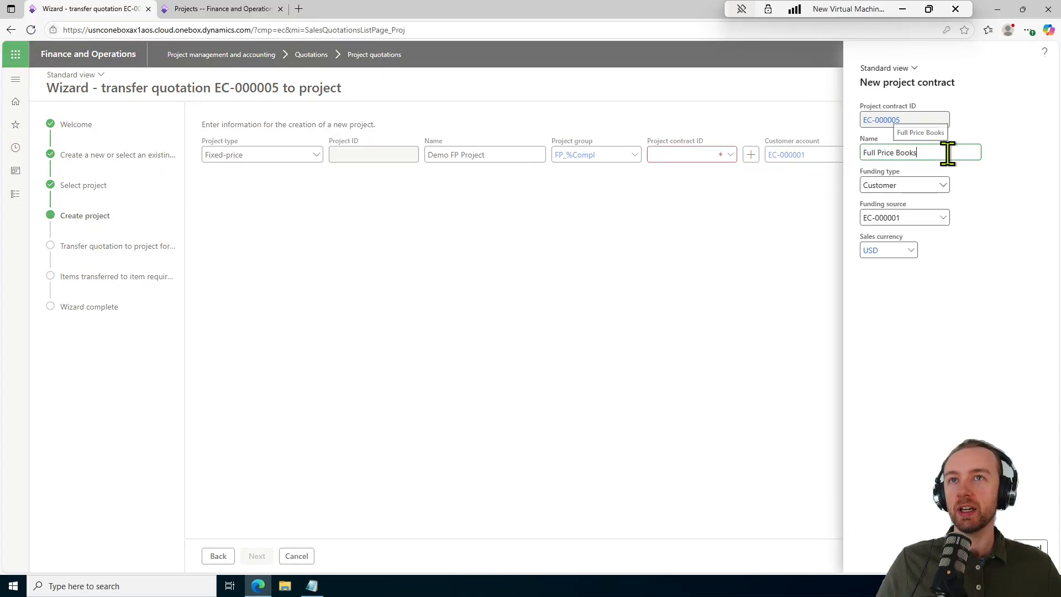
pyautogui.click(928, 187)
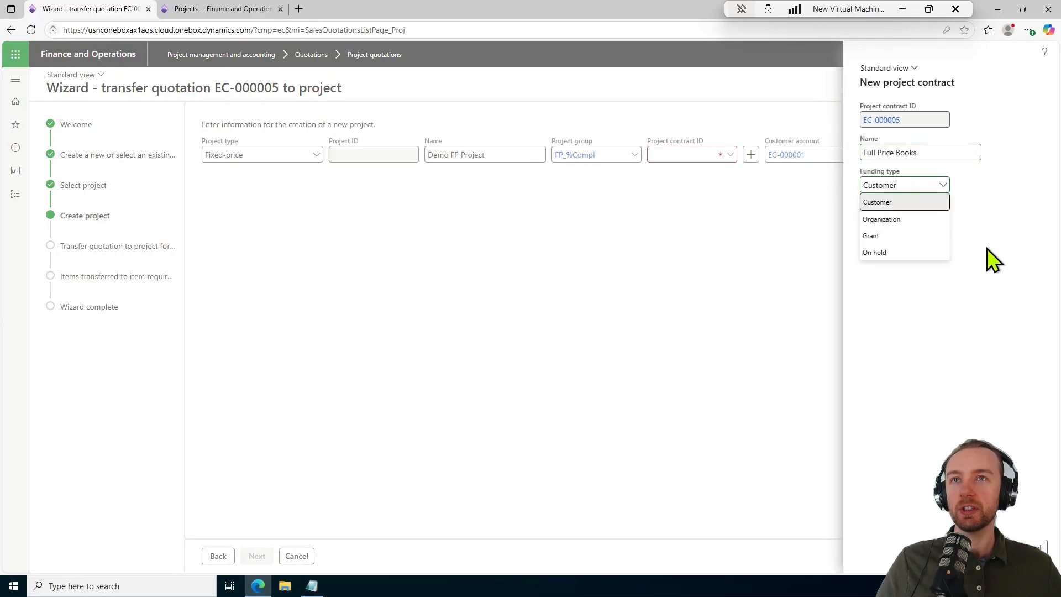
pyautogui.press('Return')
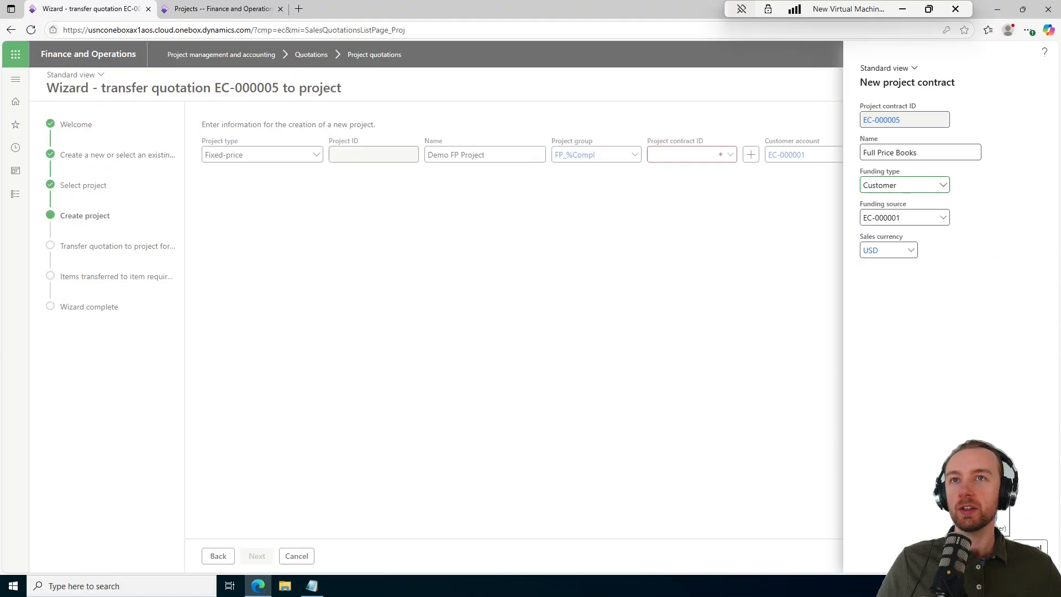
pyautogui.click(990, 547)
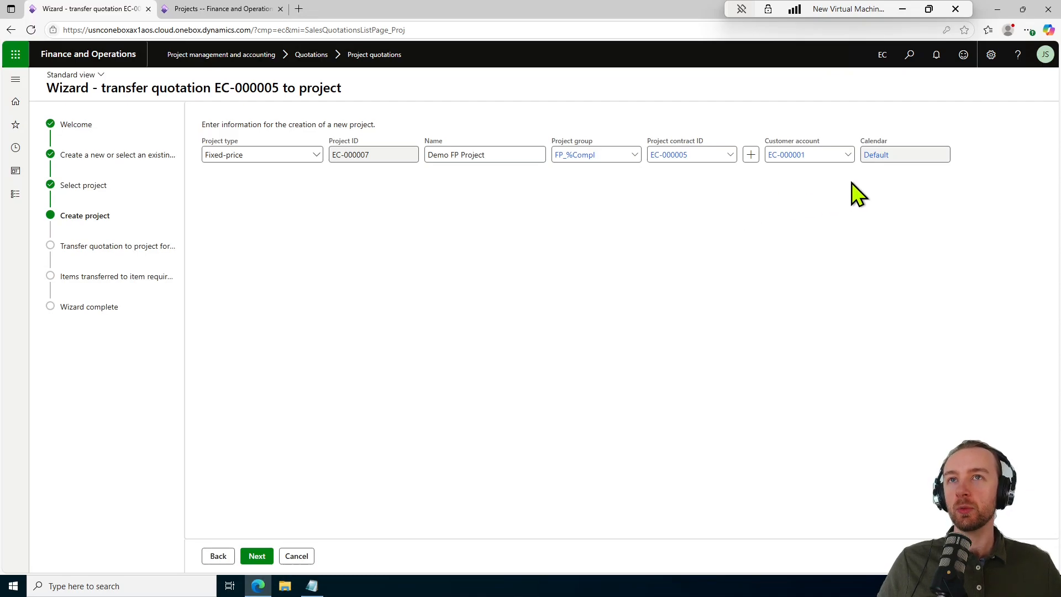
# Accept the project details and keep the quotation transactions transferring to project forecast model F01
pyautogui.click(259, 556)
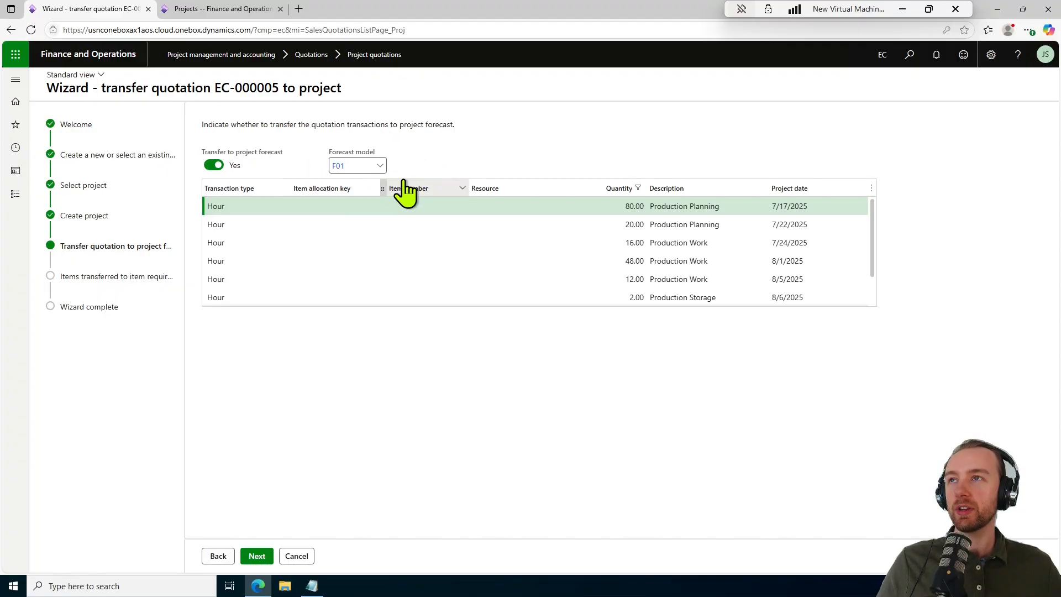
pyautogui.click(378, 206)
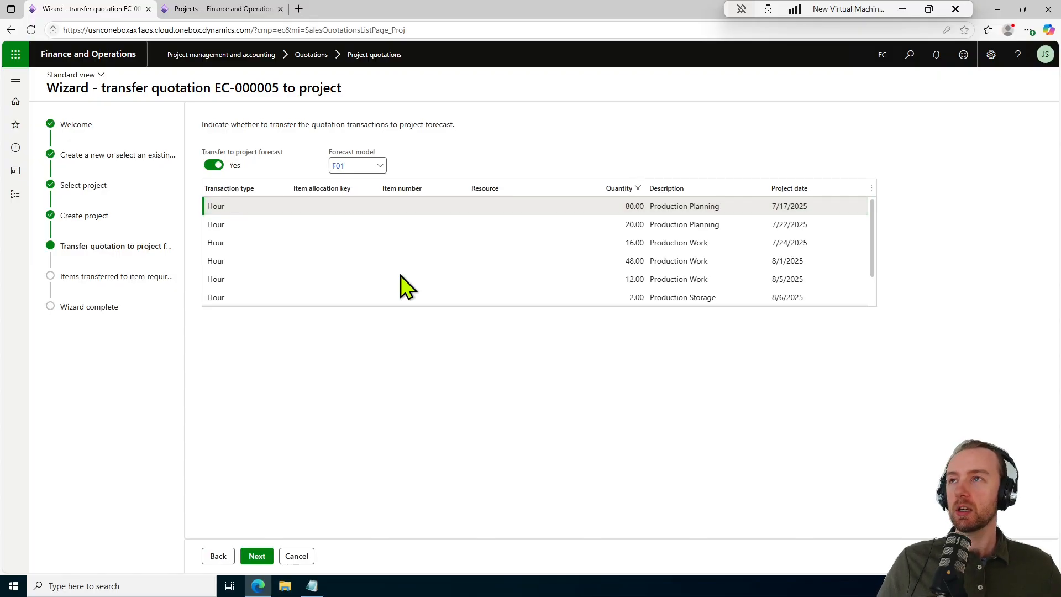
pyautogui.click(248, 561)
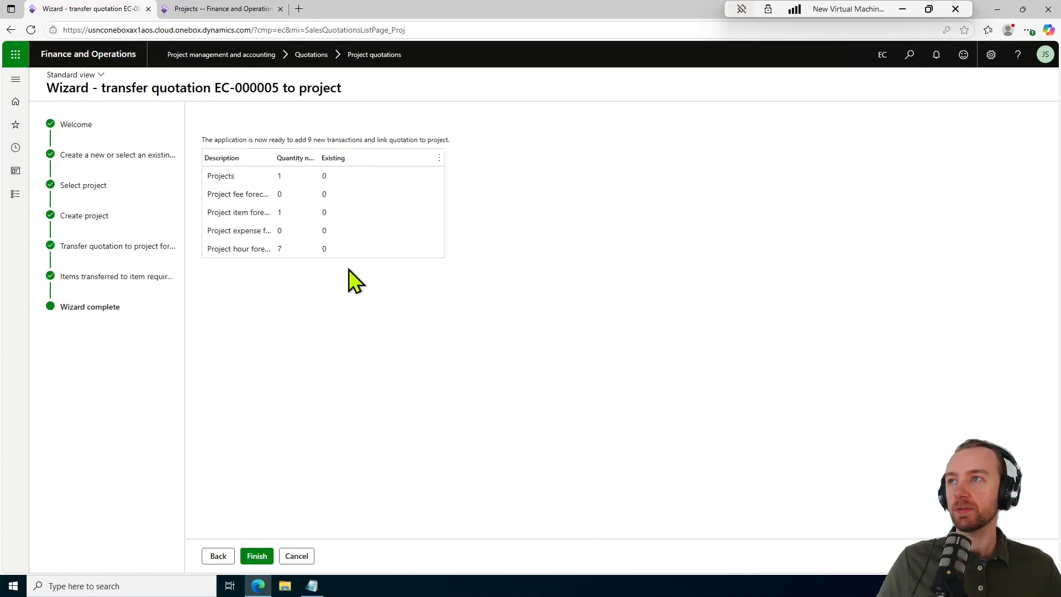
# Review the transfer summary, finish the wizard and copy the default financial dimensions from the quotation header to its lines
pyautogui.moveTo(274, 158); pyautogui.dragTo(367, 162)
pyautogui.click(391, 182)
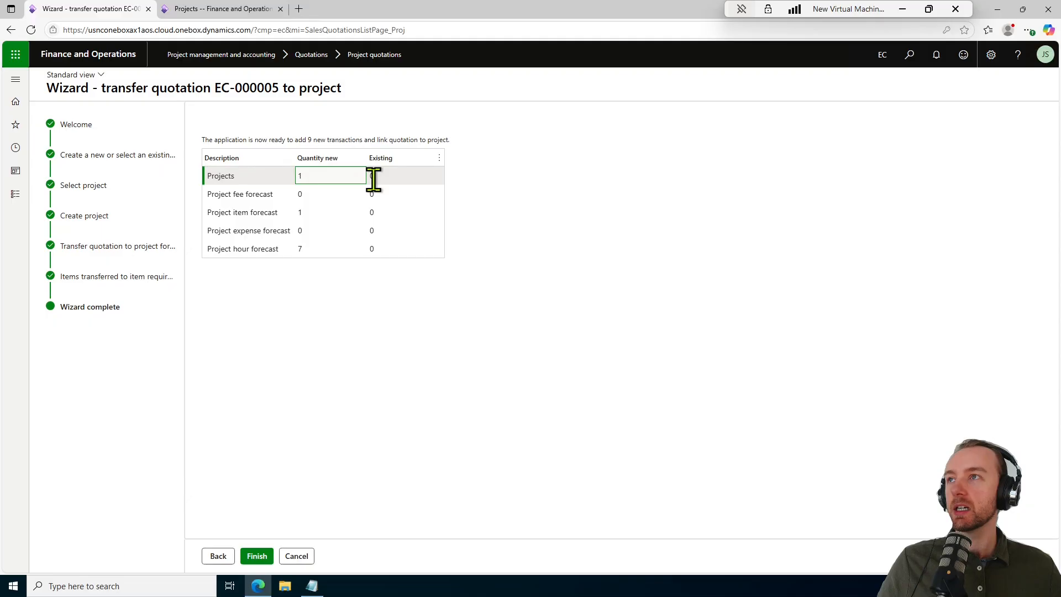
pyautogui.click(395, 215)
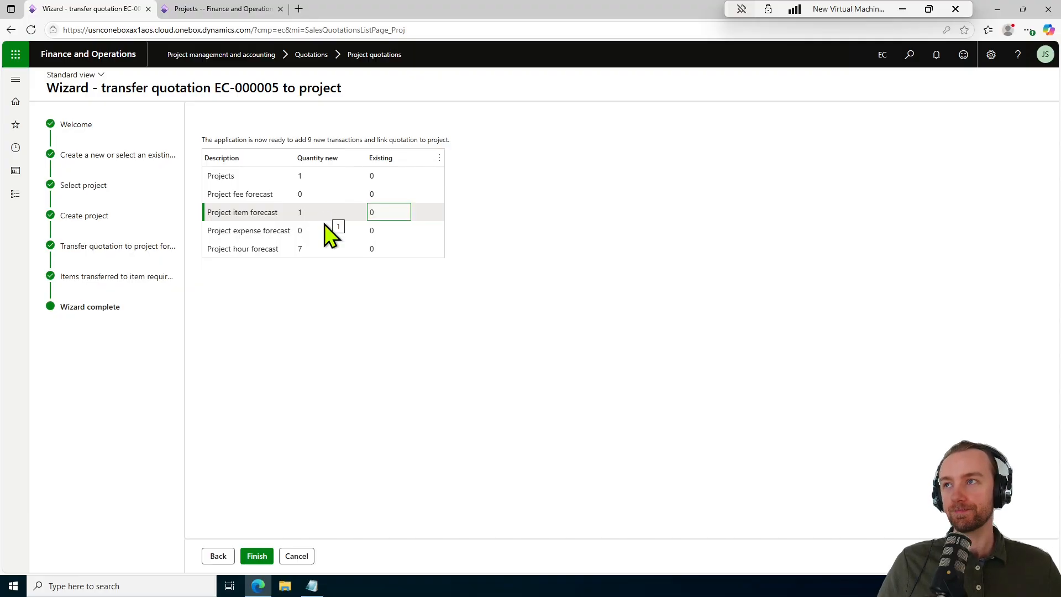
pyautogui.click(332, 250)
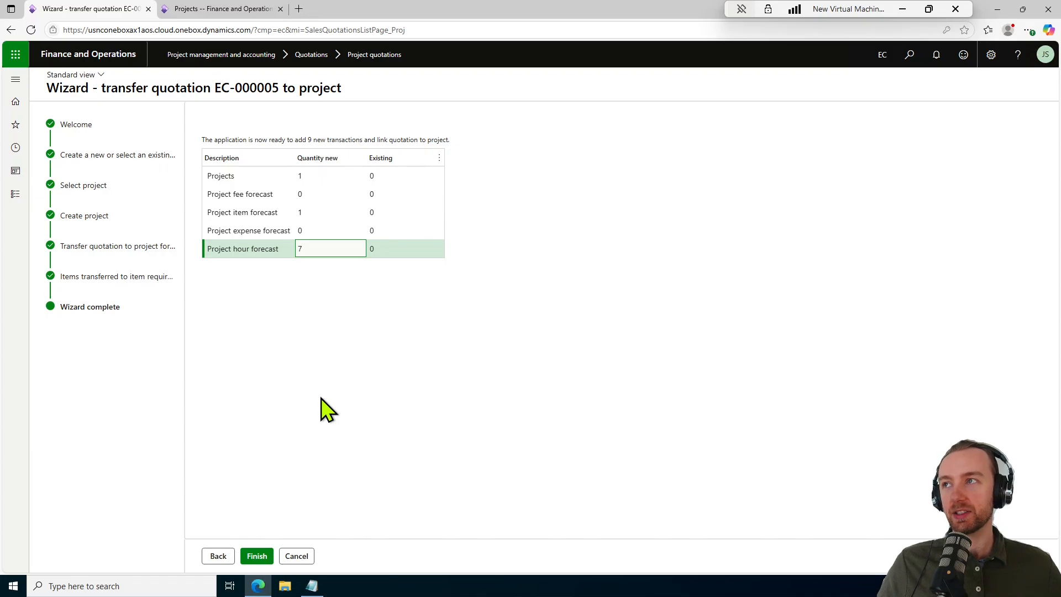
pyautogui.click(254, 556)
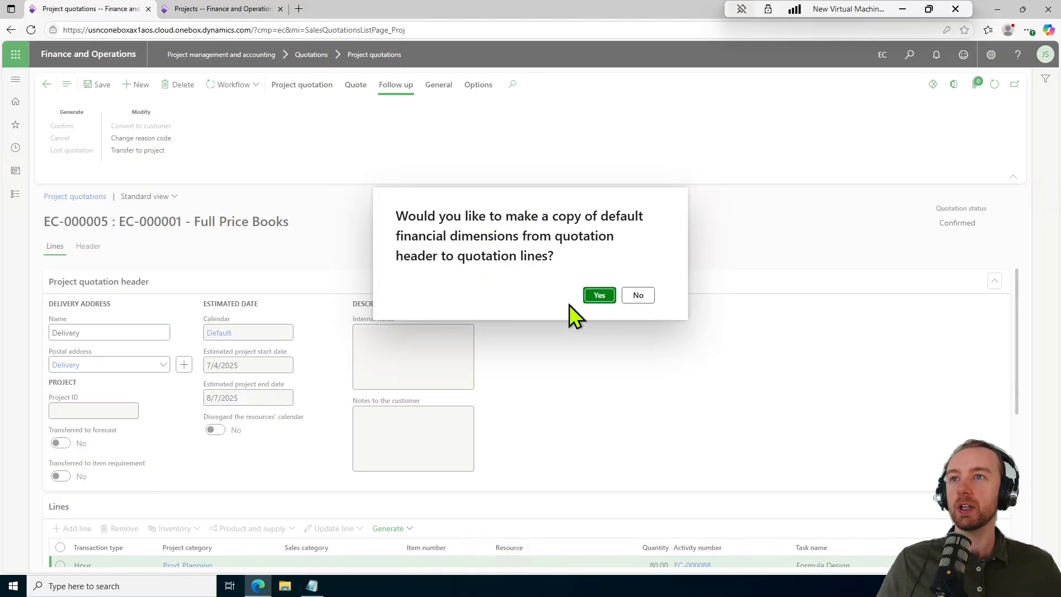
pyautogui.click(599, 296)
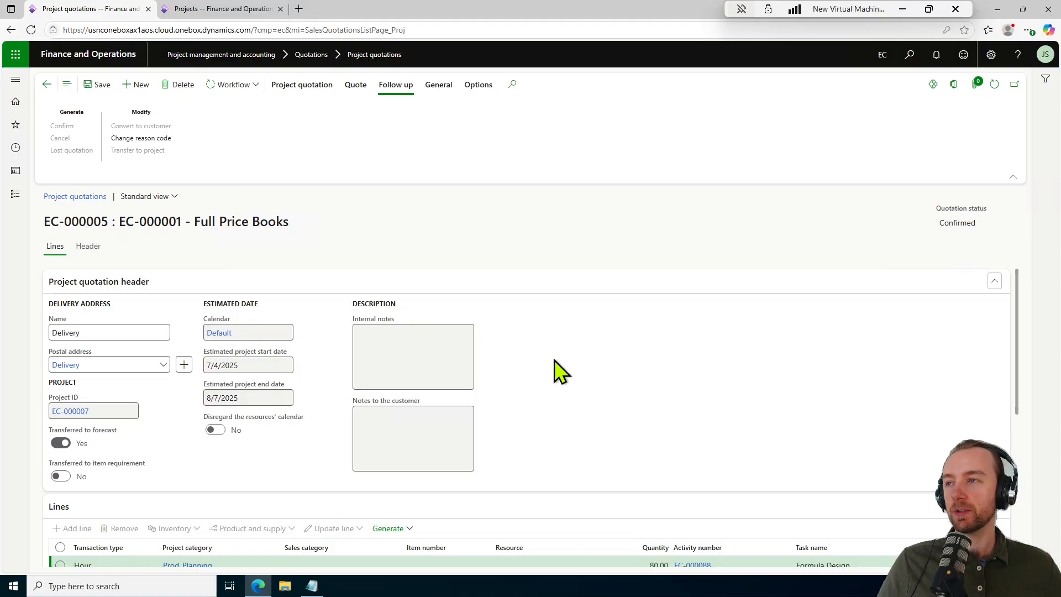
# Check the transferred quotation's lines and header, and open the project linked to it
pyautogui.scroll(-3, 487, 412)
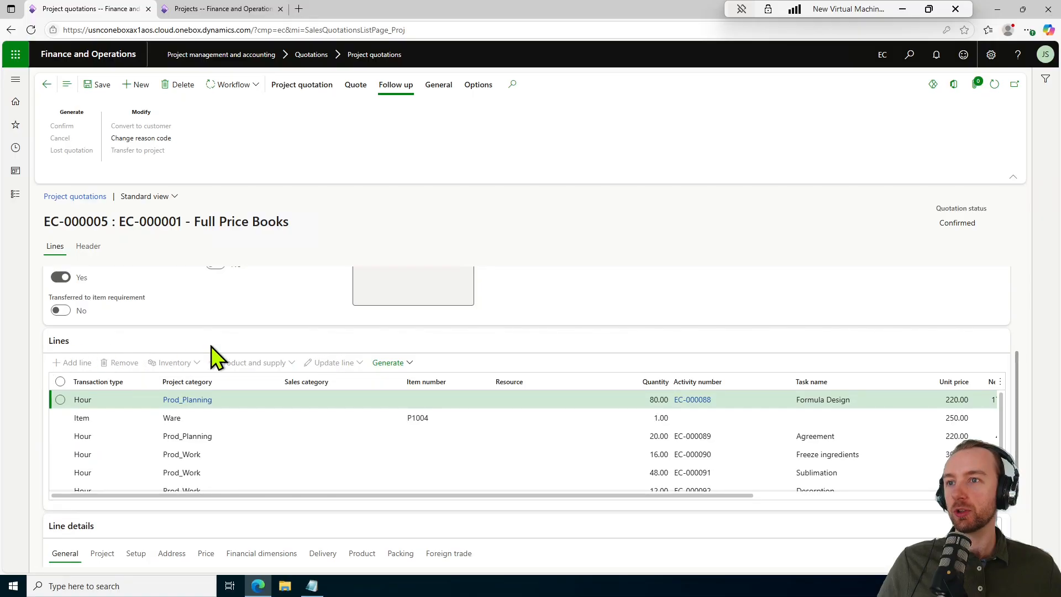
pyautogui.scroll(3, 221, 343)
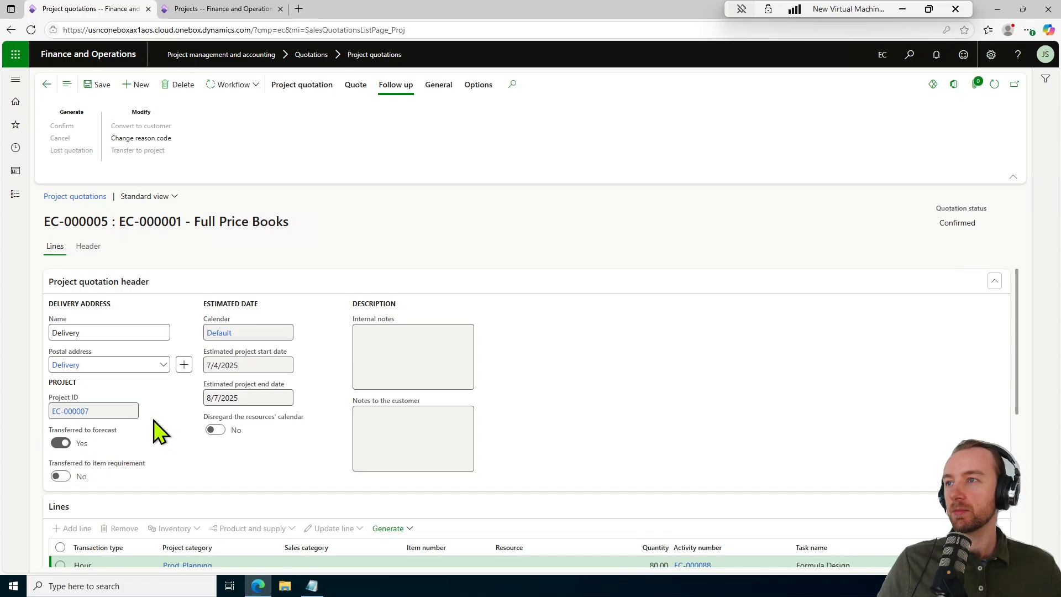
pyautogui.click(77, 412)
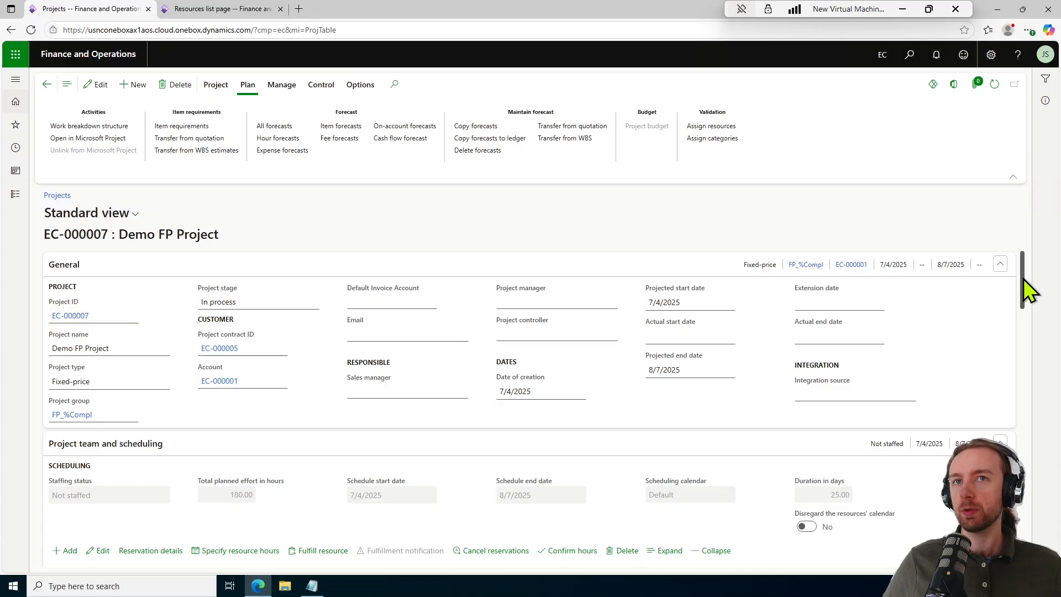
# Add one Planner role to the project team without choosing a specific resource
pyautogui.moveTo(1023, 279); pyautogui.dragTo(1030, 313)
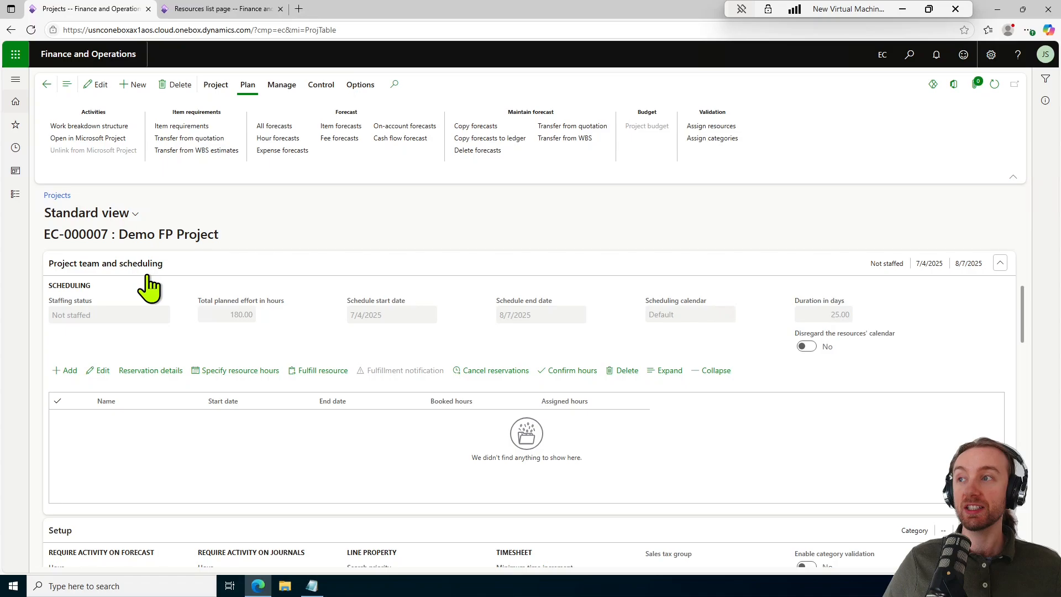
pyautogui.click(70, 371)
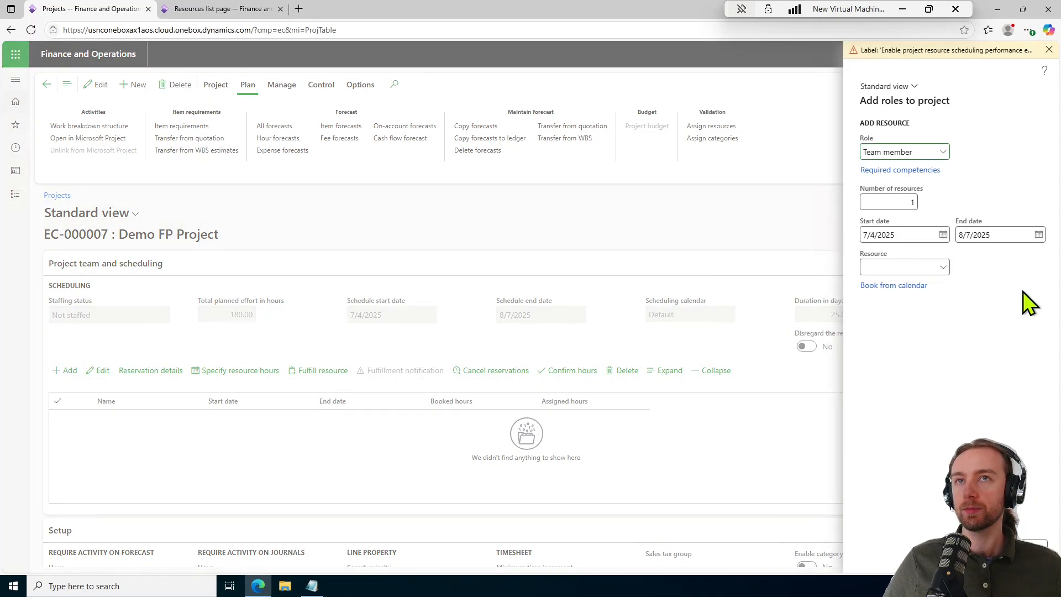
pyautogui.click(944, 154)
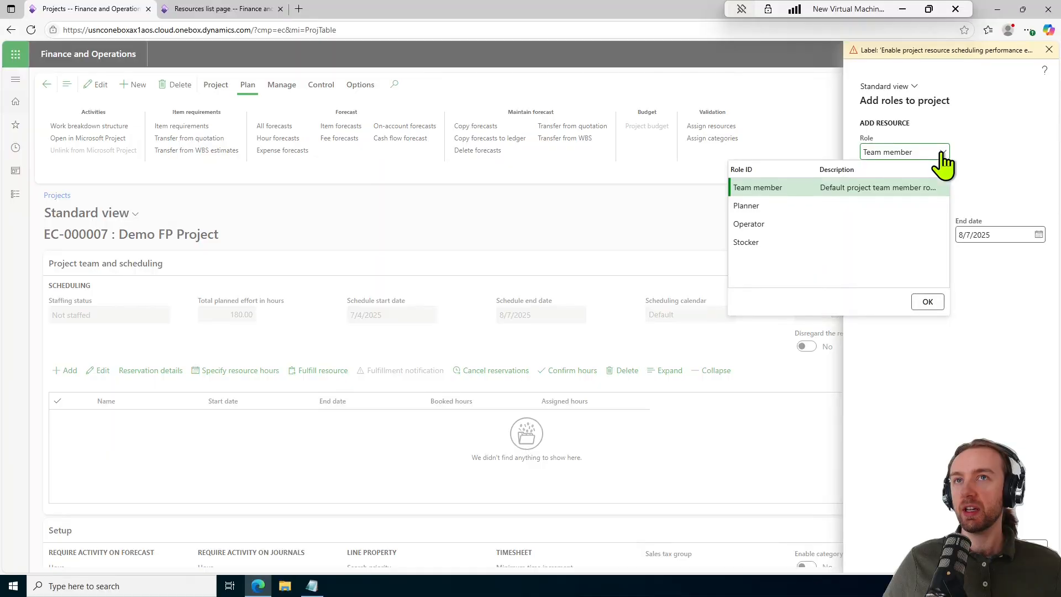
pyautogui.click(893, 209)
pyautogui.click(1049, 49)
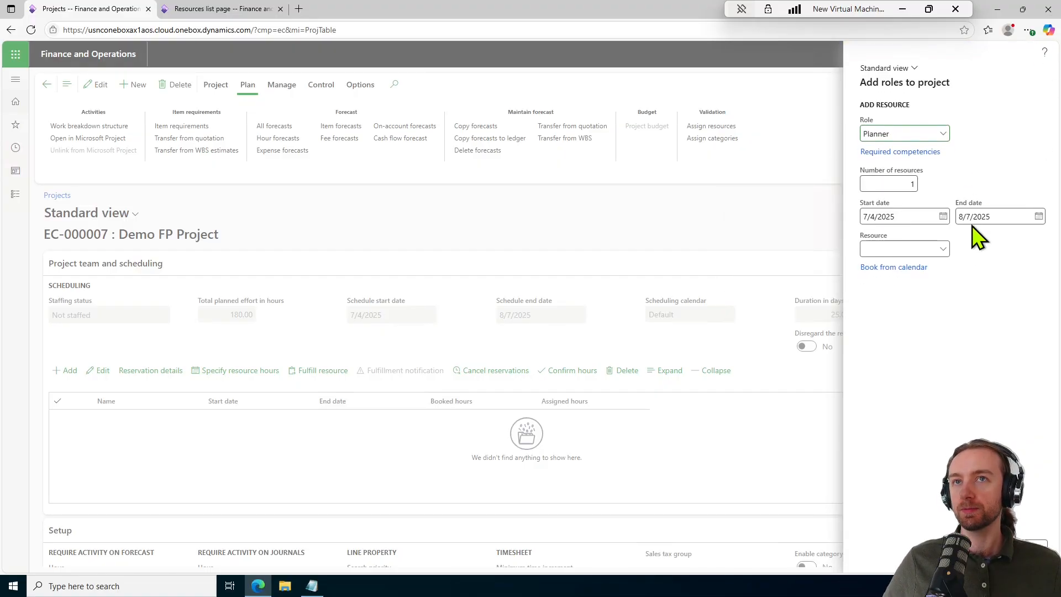
pyautogui.click(943, 250)
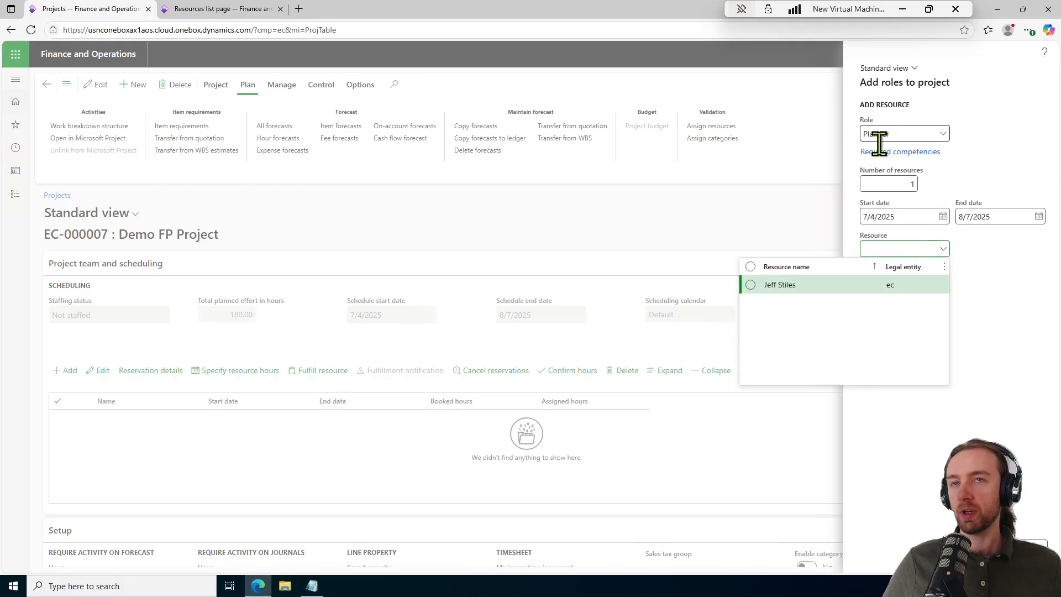
pyautogui.click(991, 415)
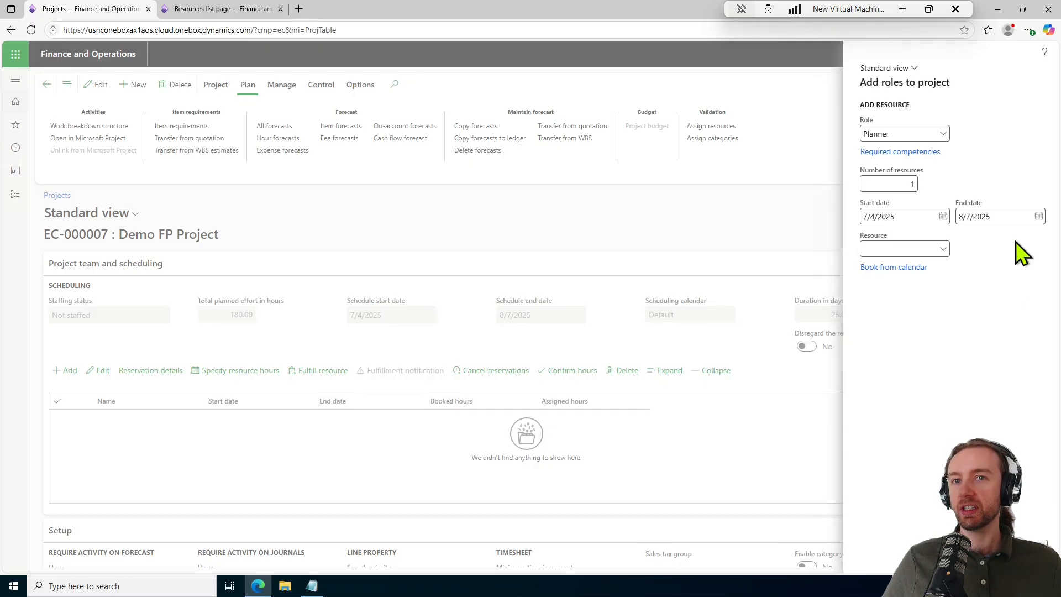
pyautogui.click(979, 548)
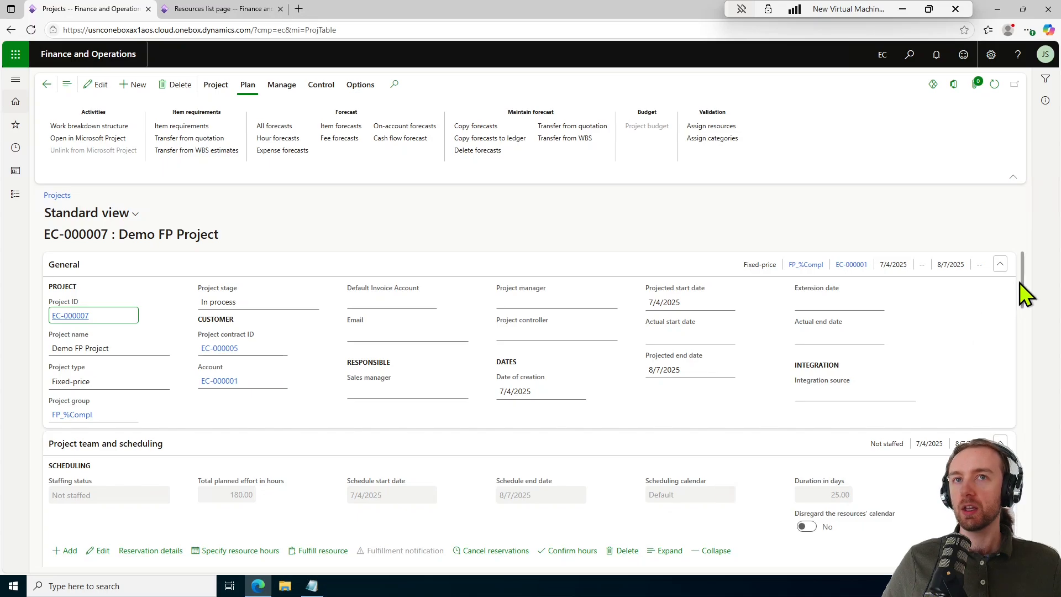
pyautogui.moveTo(1022, 283)
pyautogui.mouseDown()
pyautogui.moveTo(1023, 317)
pyautogui.moveTo(1033, 269)
pyautogui.mouseUp()
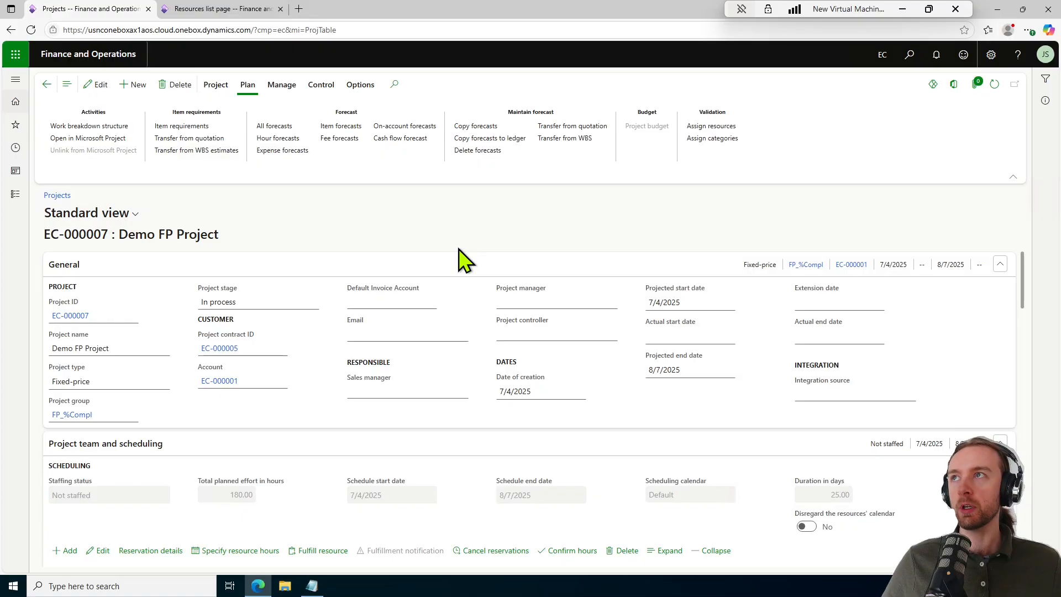
# Examine the resource details and role of each worker in the resources list, returning to the Planner resource
pyautogui.click(243, 9)
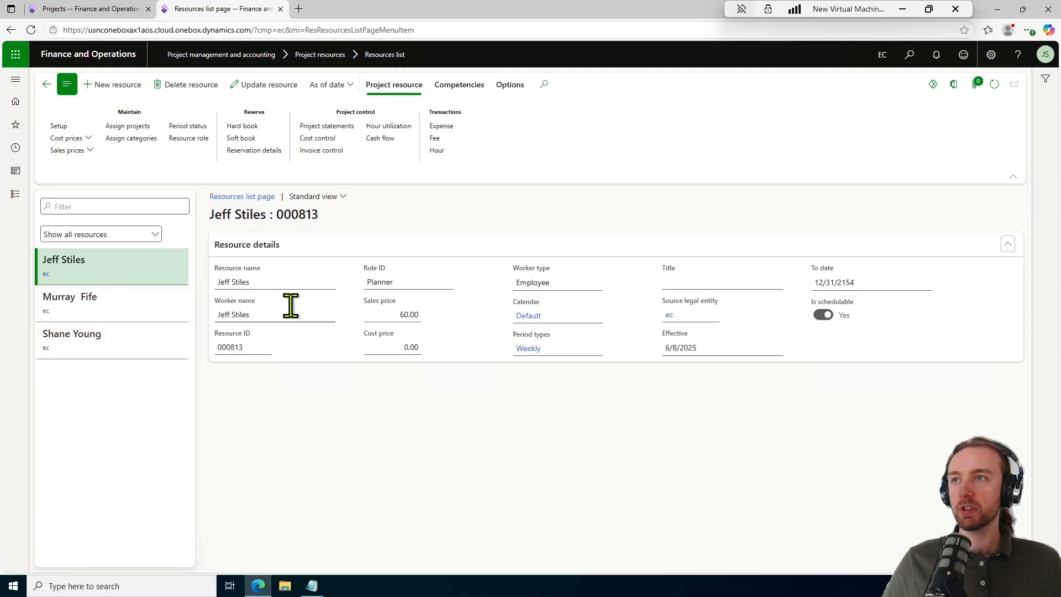
pyautogui.click(97, 302)
pyautogui.click(110, 346)
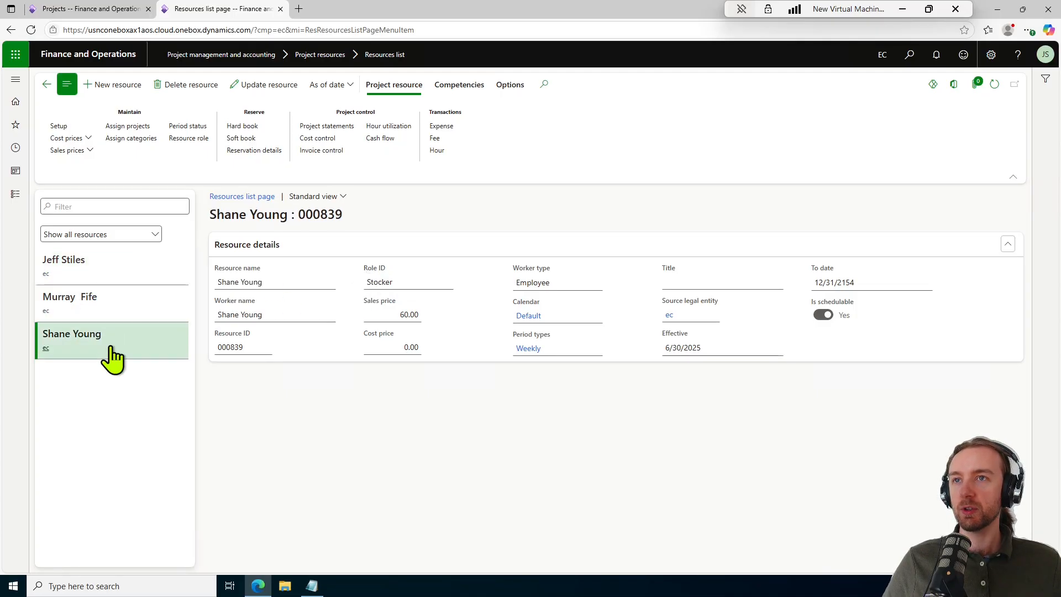
pyautogui.click(103, 267)
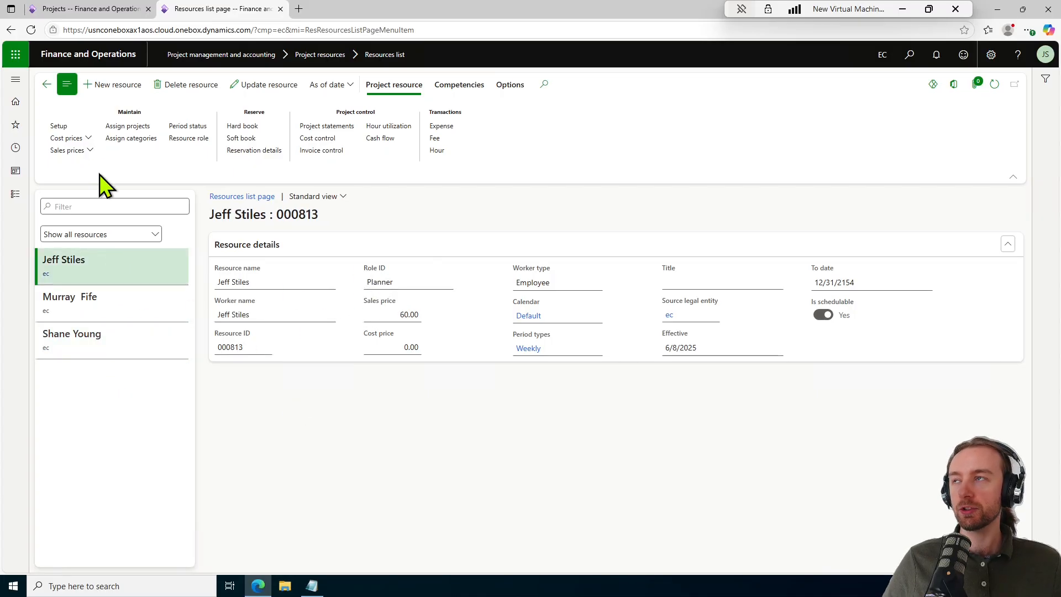
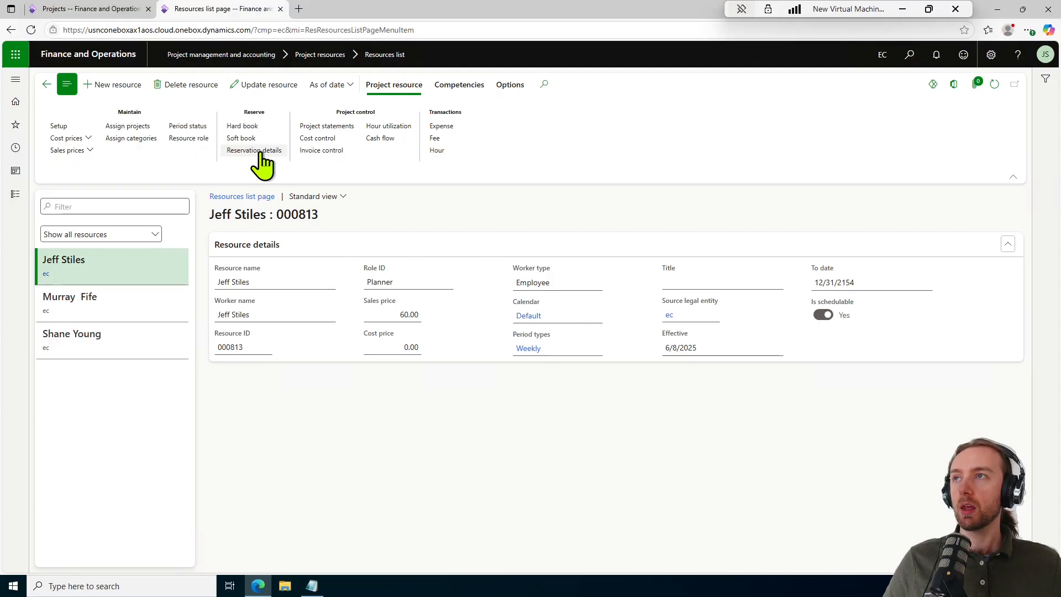
# Open the Planner resource's reservation details and look over the soft-booking and hard-booking capacity options
pyautogui.click(257, 151)
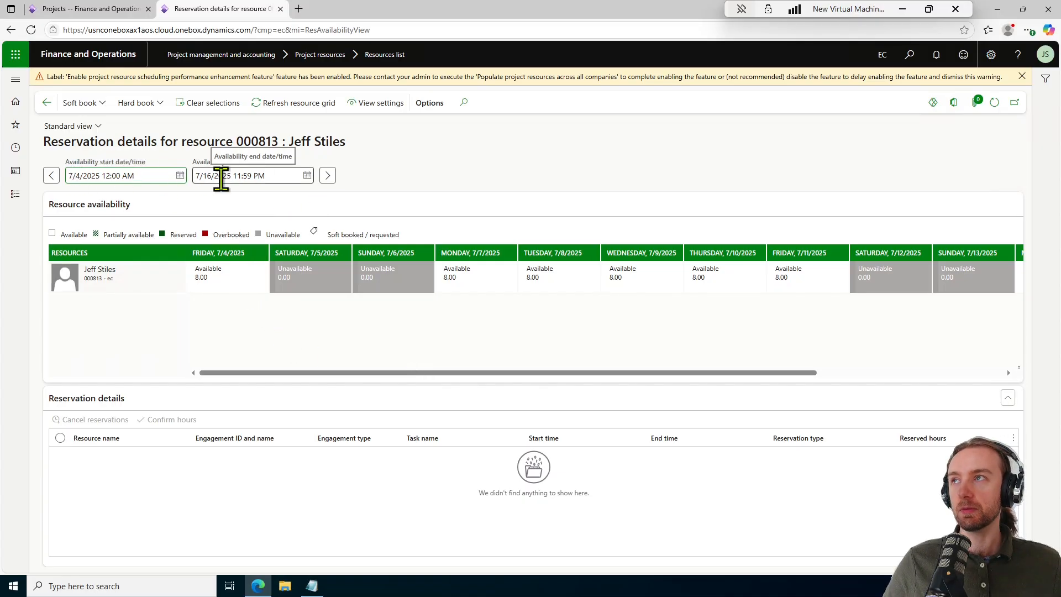
pyautogui.click(80, 103)
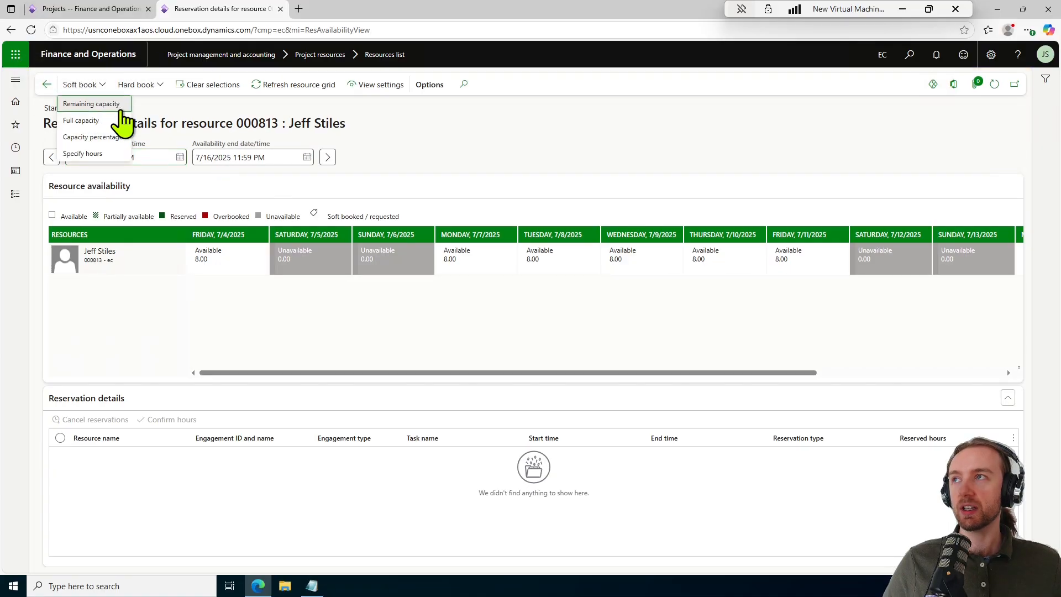
pyautogui.click(157, 89)
pyautogui.click(158, 89)
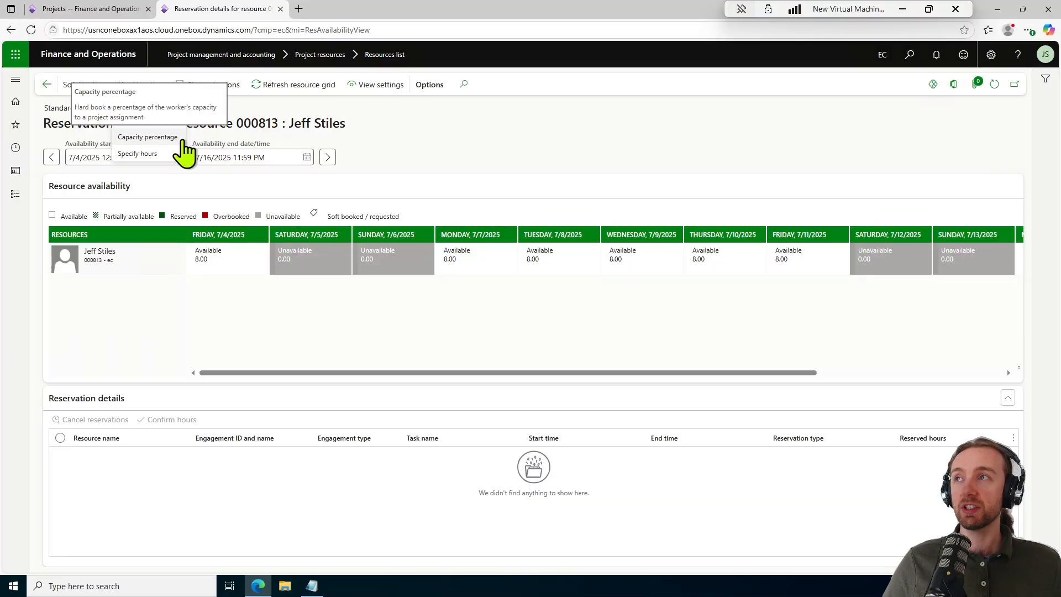
pyautogui.click(423, 148)
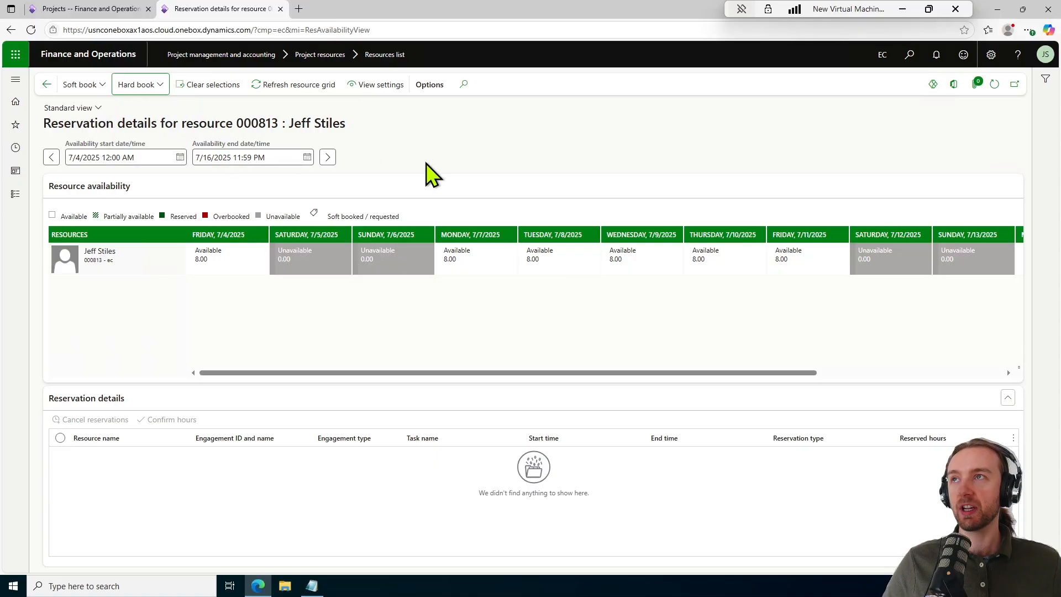
# Soft book the resource to EC-000007 Demo FP Project for 7/4/2025 and 7/7/2025 through 7/11/2025
pyautogui.click(232, 266)
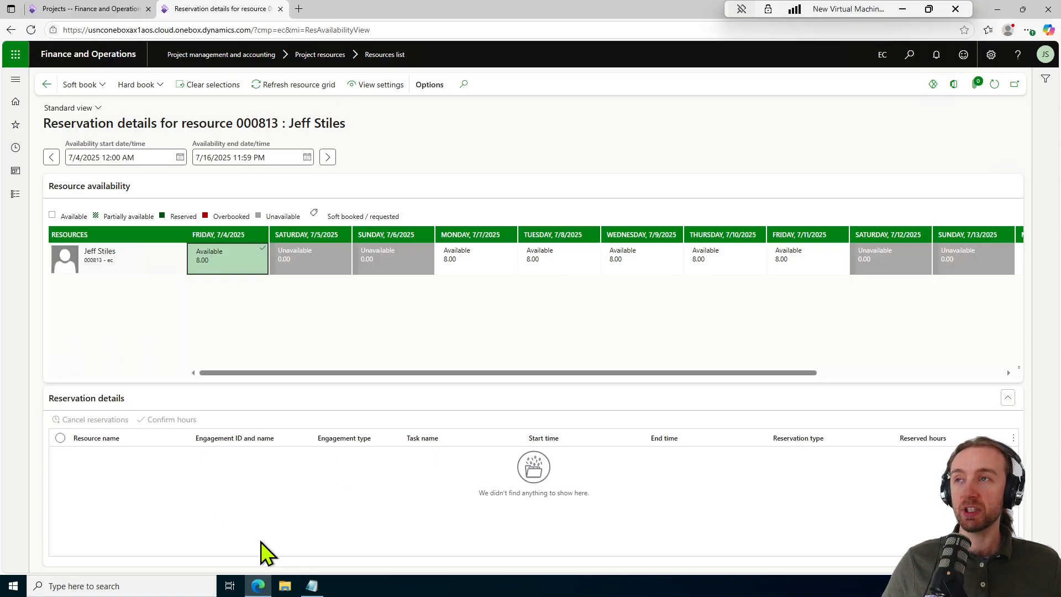
pyautogui.click(480, 271)
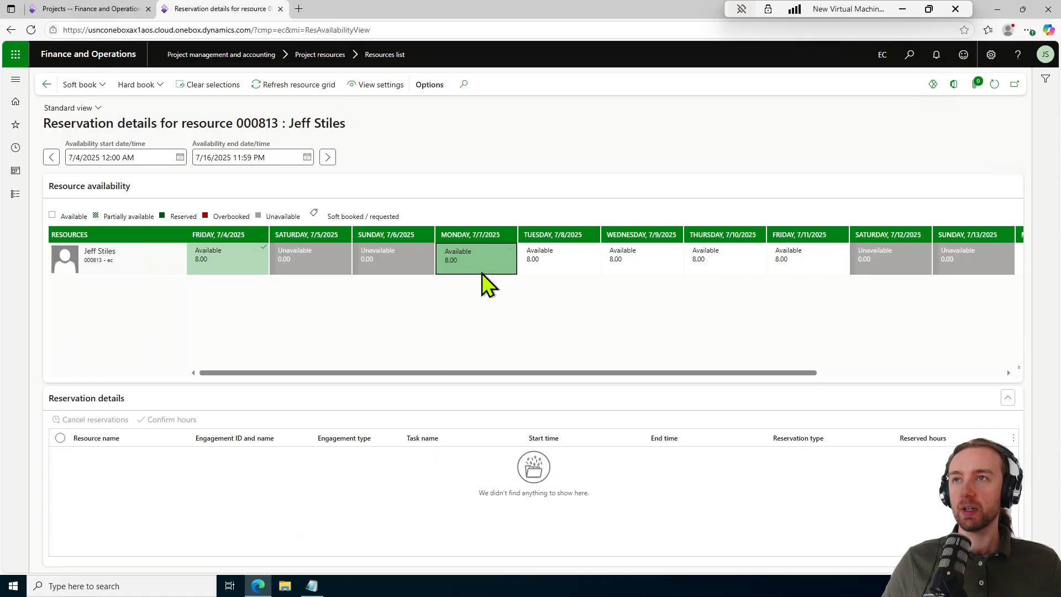
pyautogui.click(569, 268)
pyautogui.click(649, 263)
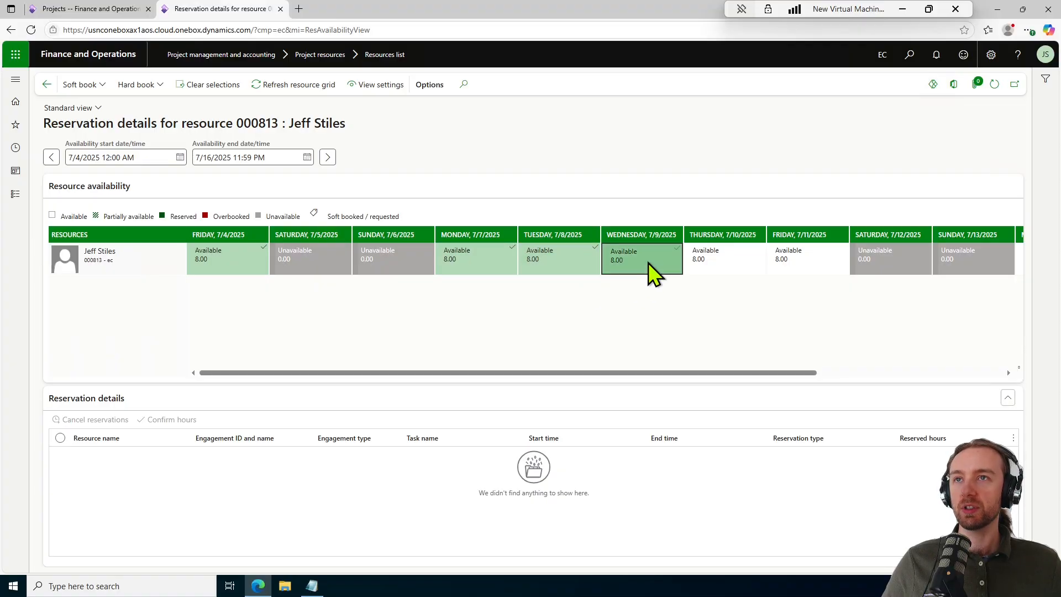
pyautogui.click(714, 264)
pyautogui.click(807, 265)
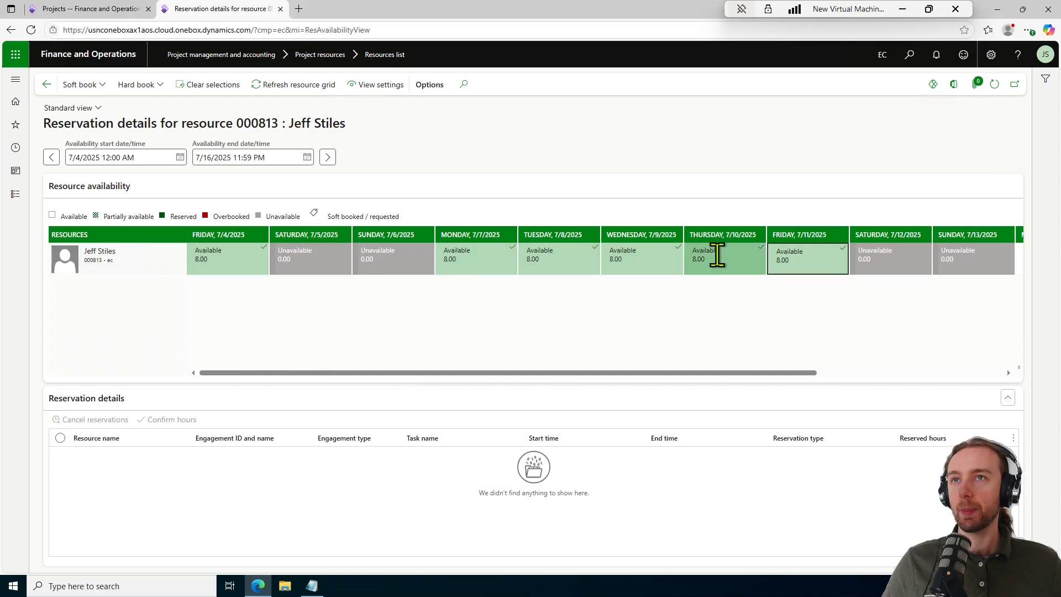
pyautogui.click(83, 85)
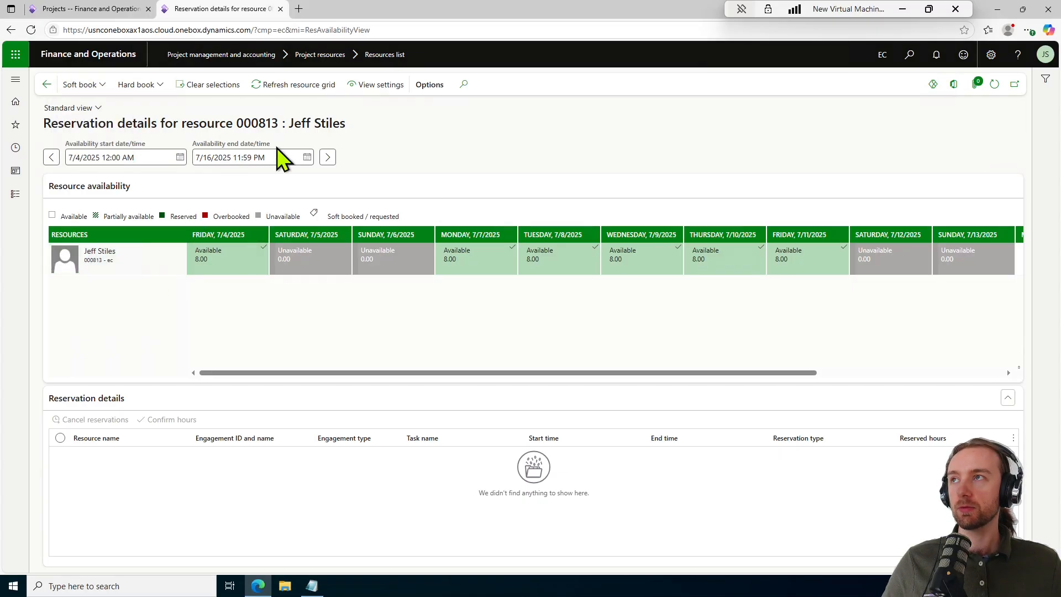
pyautogui.click(877, 182)
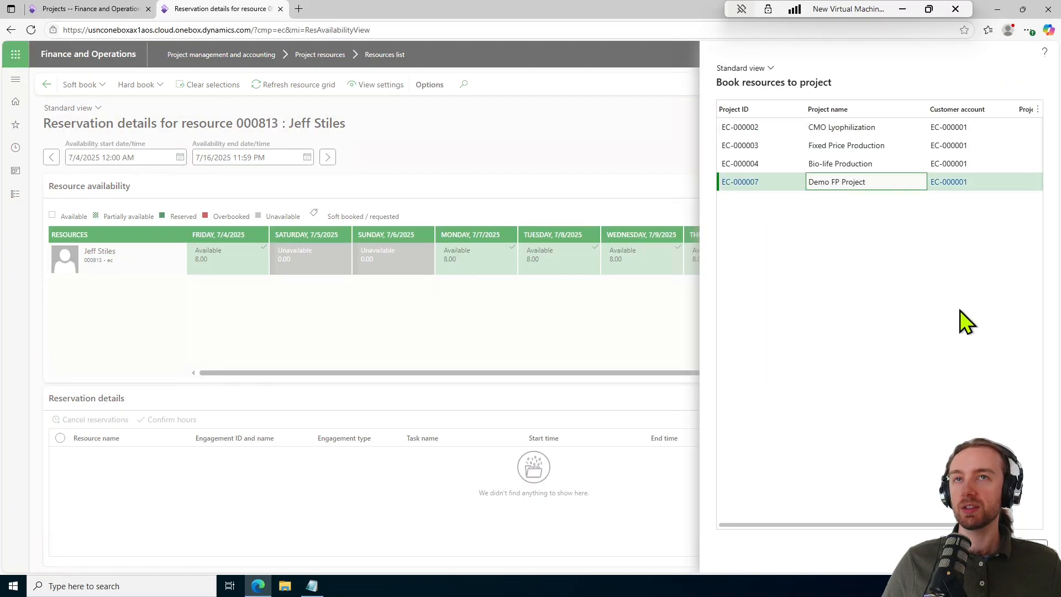
pyautogui.click(968, 548)
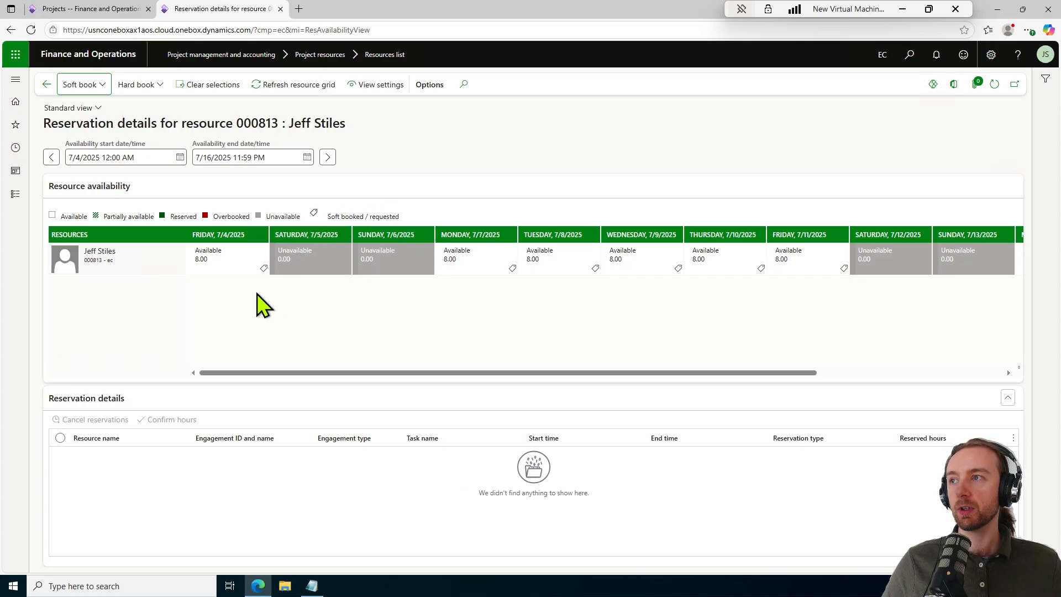
# Examine the resource's reservations on 7/4/2025 and 7/14/2025, clearing the selection so that each day is checked separately
pyautogui.click(222, 267)
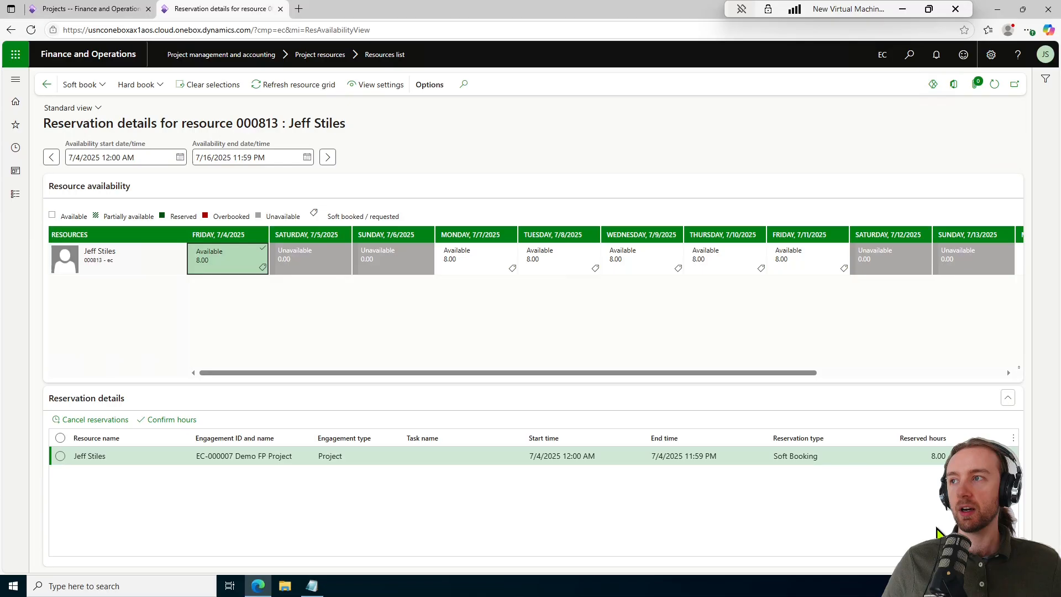
pyautogui.moveTo(582, 373); pyautogui.dragTo(798, 370)
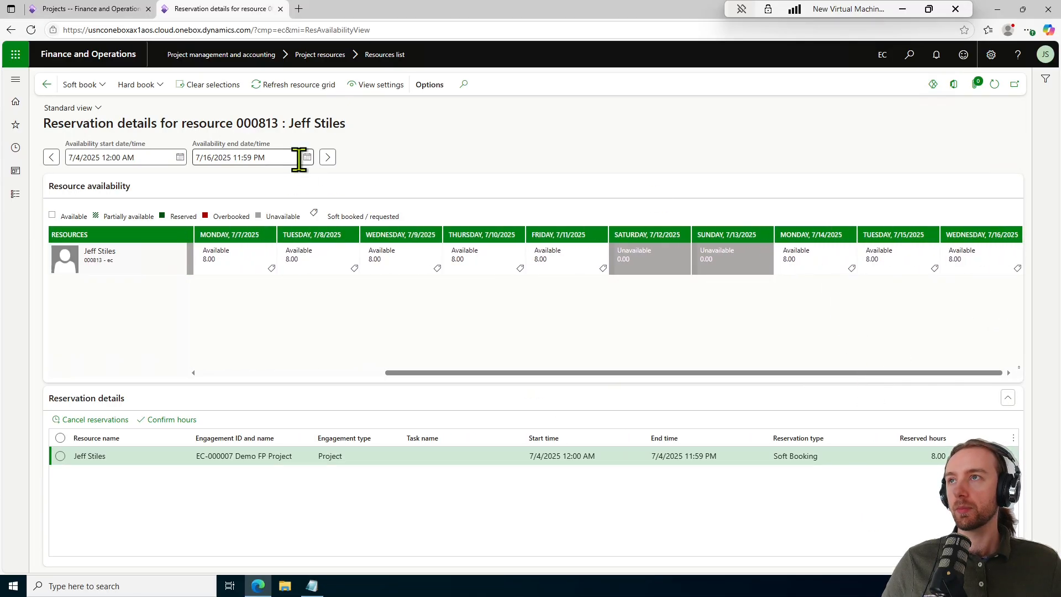
pyautogui.click(838, 269)
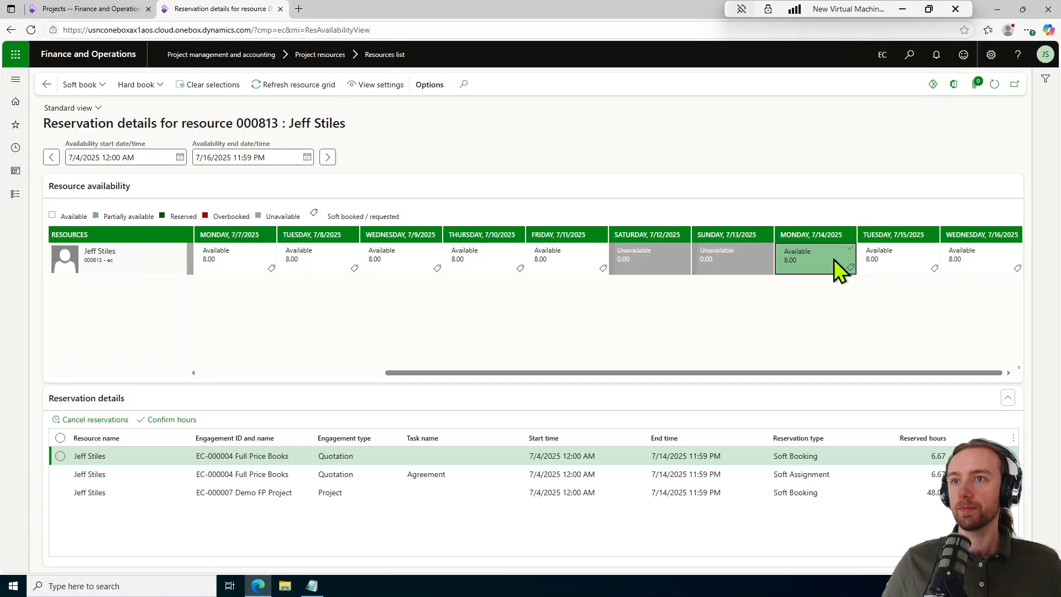
pyautogui.moveTo(454, 373); pyautogui.dragTo(319, 373)
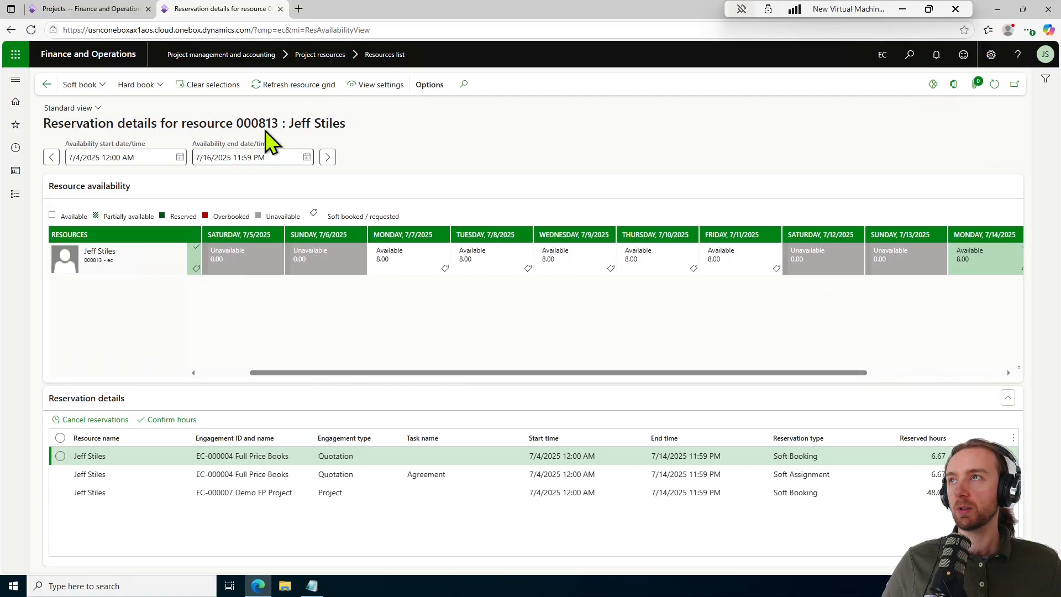
pyautogui.click(210, 84)
pyautogui.moveTo(635, 374); pyautogui.dragTo(862, 310)
pyautogui.click(808, 257)
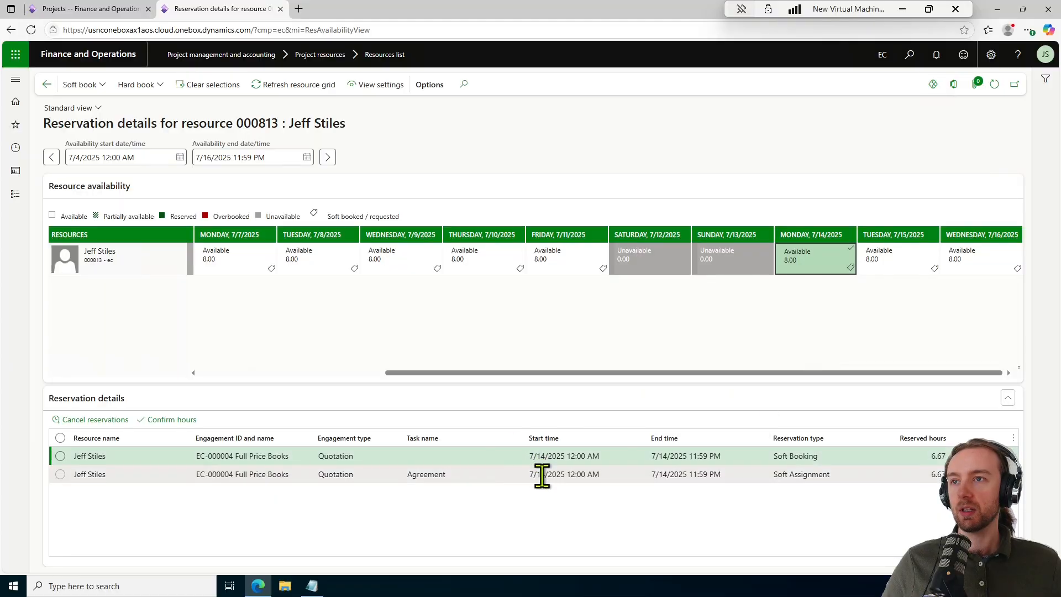
pyautogui.click(557, 460)
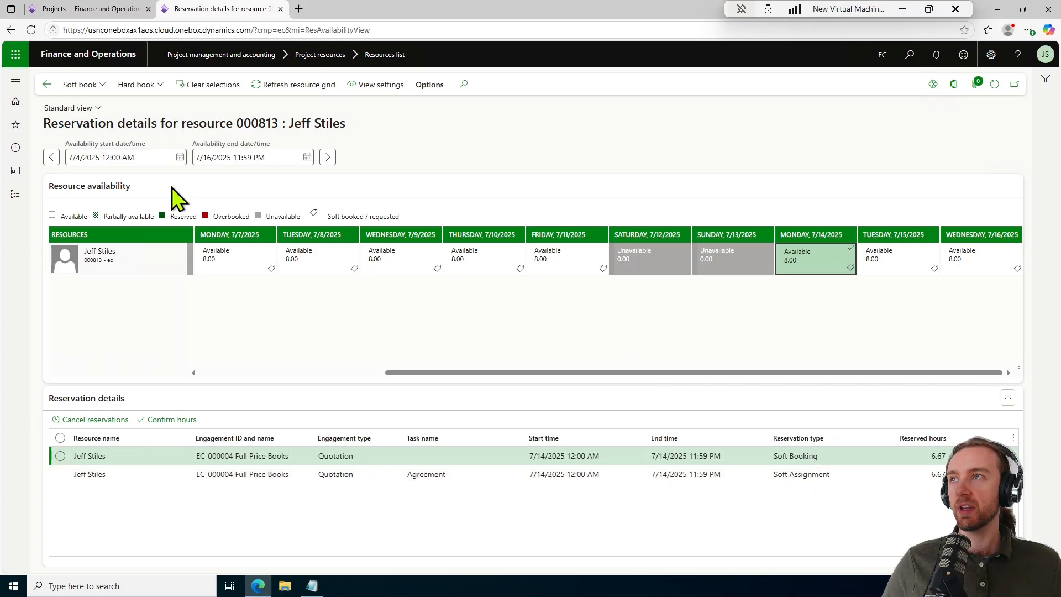
# Extend the availability period to 7/21/2025, hard book the remaining capacity on 7/18/2025 to Demo FP Project and inspect that reservation
pyautogui.click(328, 157)
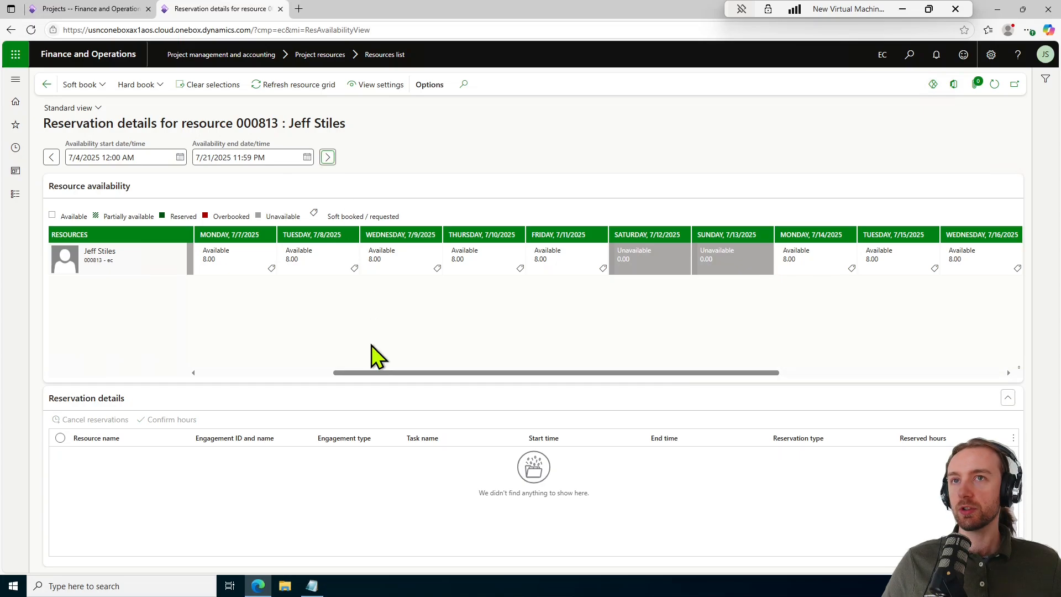
pyautogui.moveTo(445, 372); pyautogui.dragTo(738, 373)
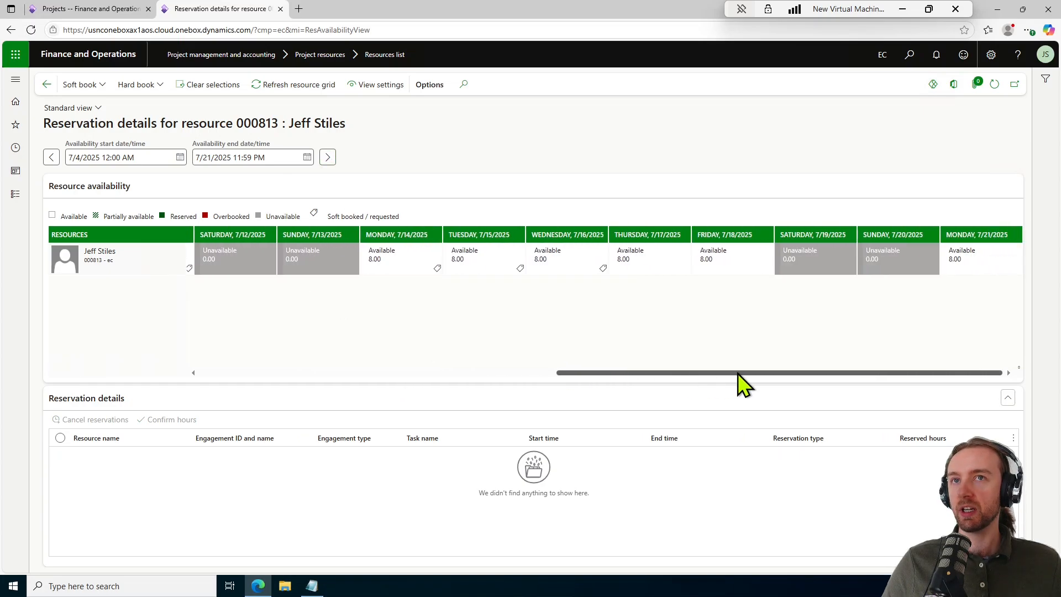
pyautogui.click(731, 252)
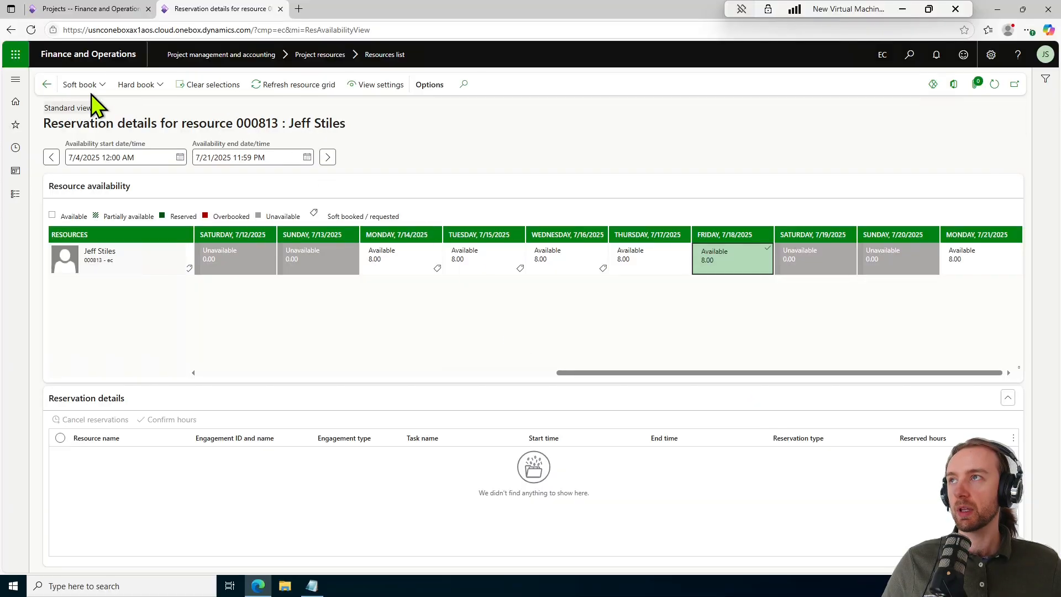
pyautogui.click(145, 84)
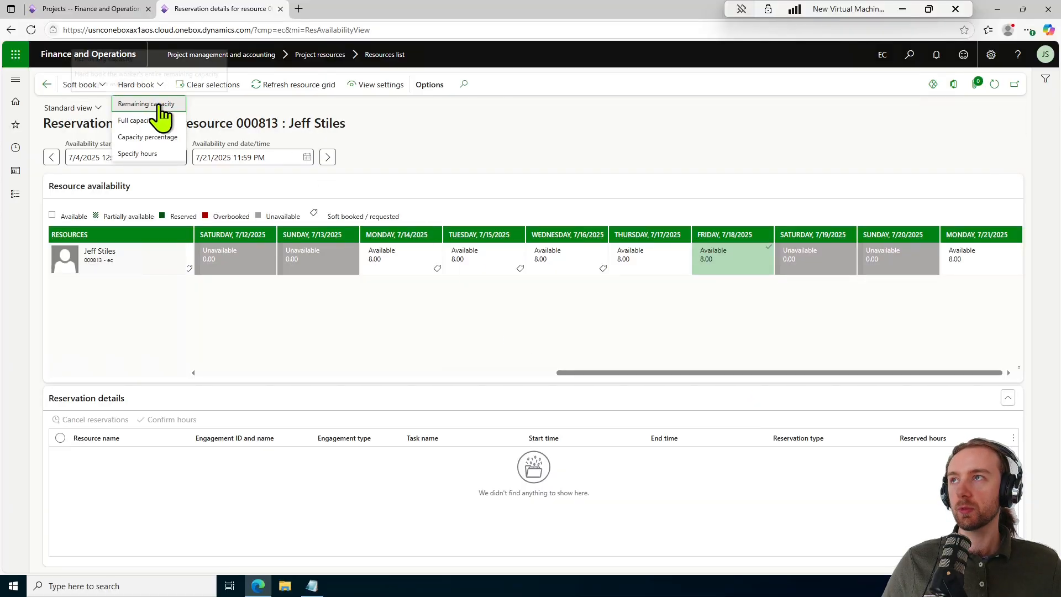
pyautogui.click(161, 106)
pyautogui.click(877, 184)
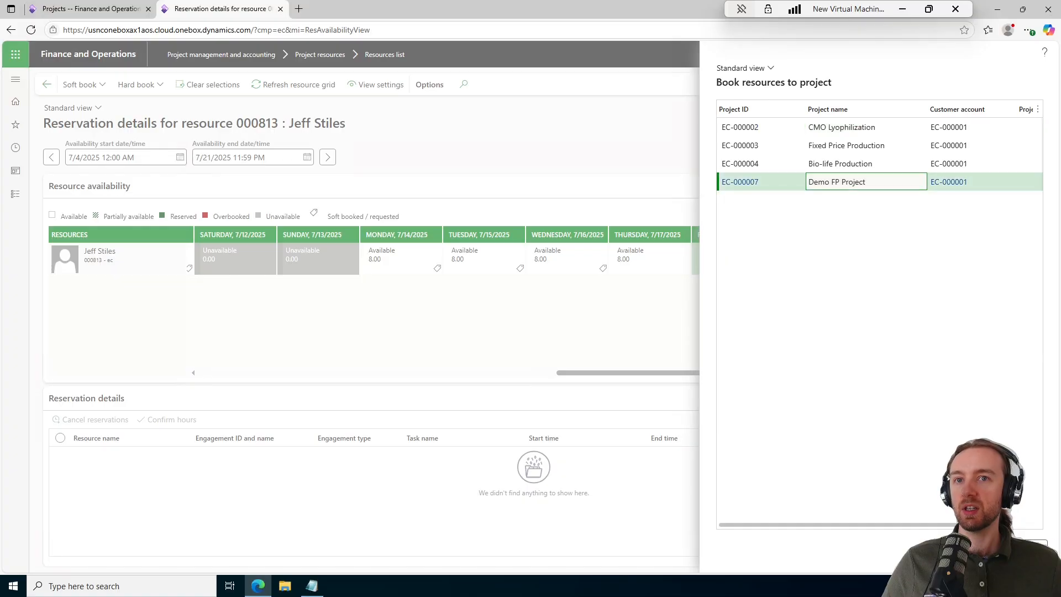
pyautogui.click(982, 547)
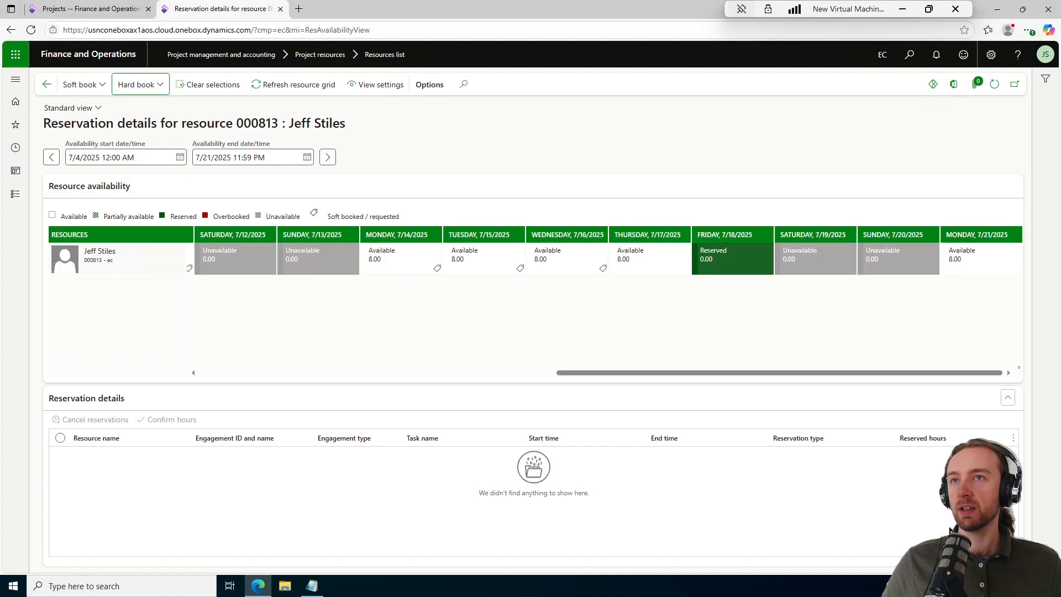
pyautogui.click(731, 271)
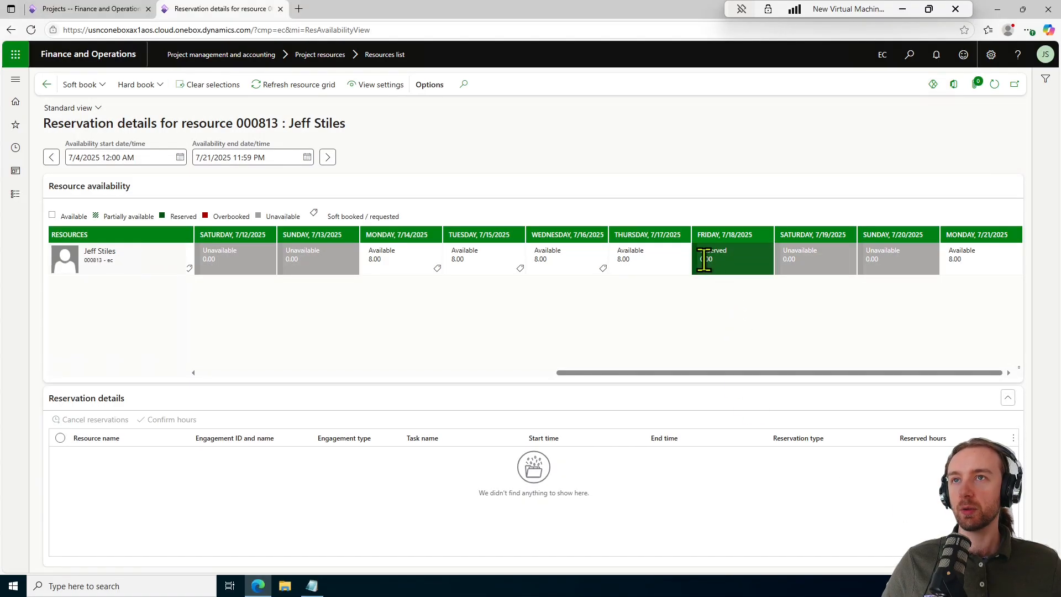
pyautogui.click(718, 269)
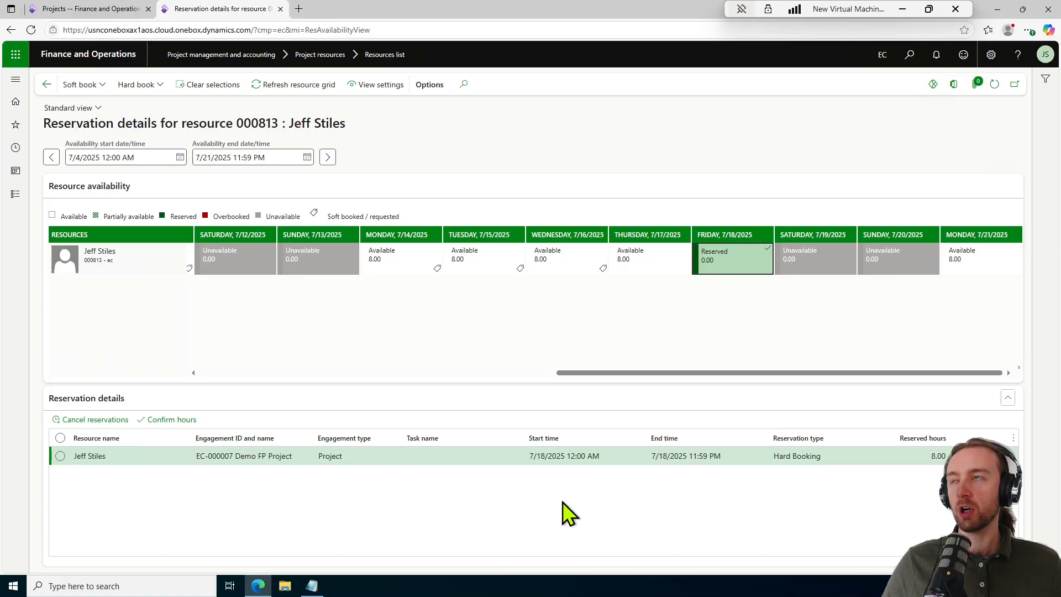
# Return to the project page, refresh it, reopen EC-000007 Demo FP Project and review its team and scheduling section
pyautogui.click(100, 7)
pyautogui.scroll(-2, 559, 436)
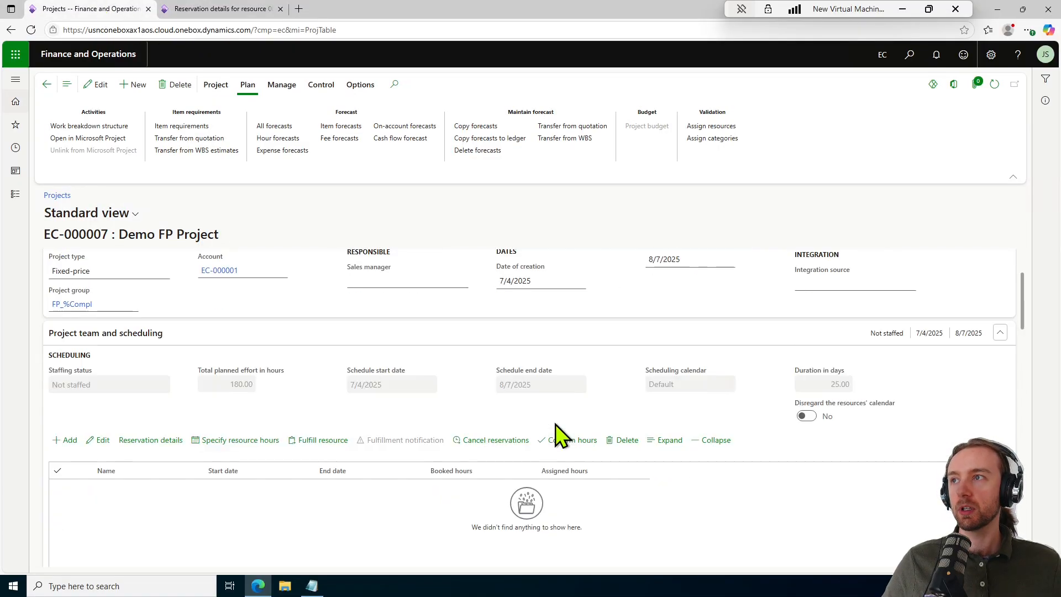
pyautogui.scroll(-1, 558, 437)
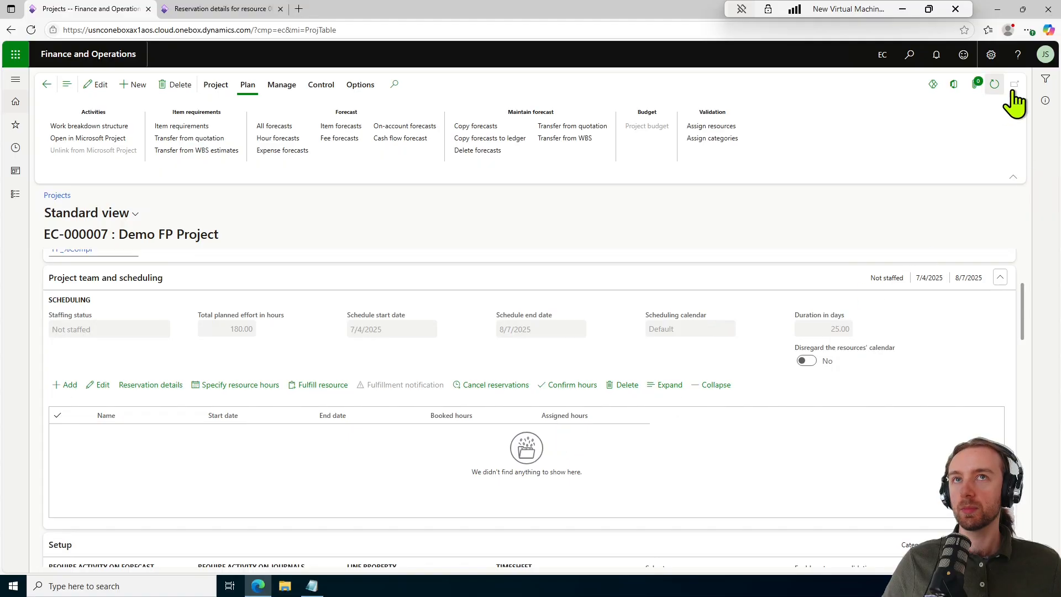
pyautogui.click(994, 84)
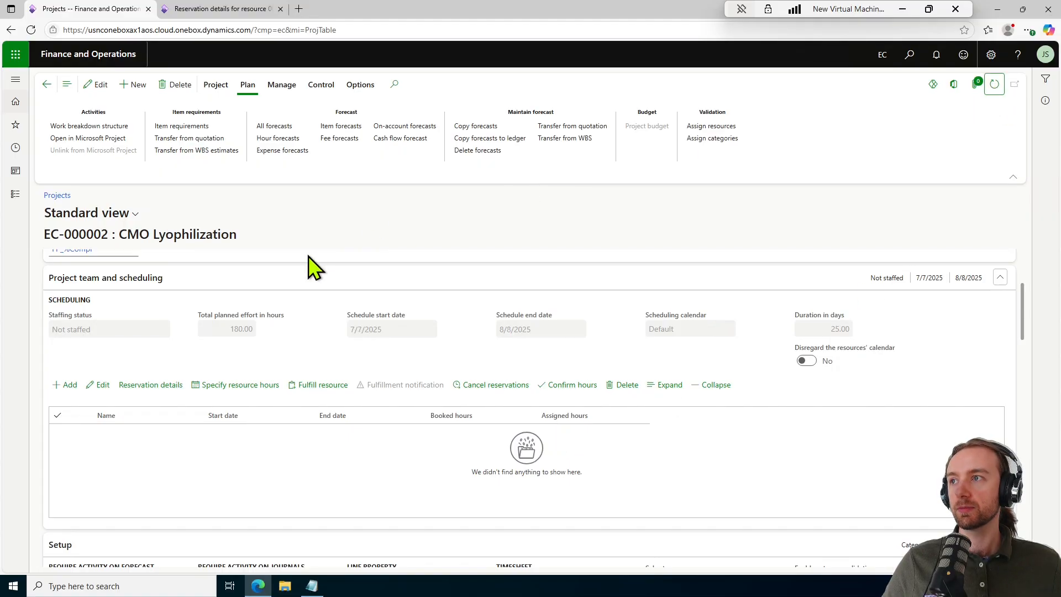
pyautogui.click(47, 84)
pyautogui.click(211, 332)
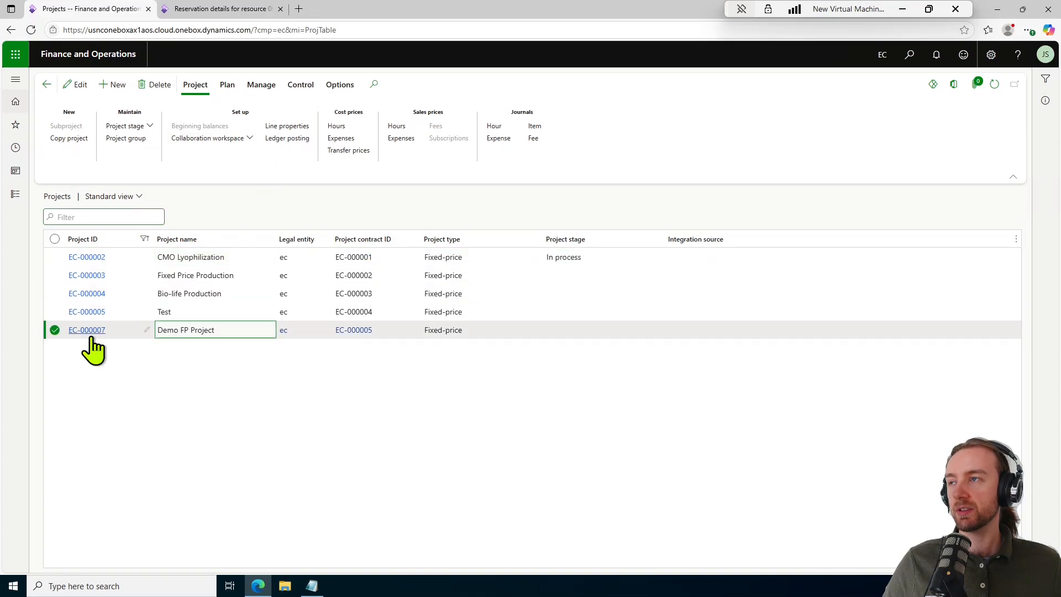
pyautogui.scroll(-3, 609, 503)
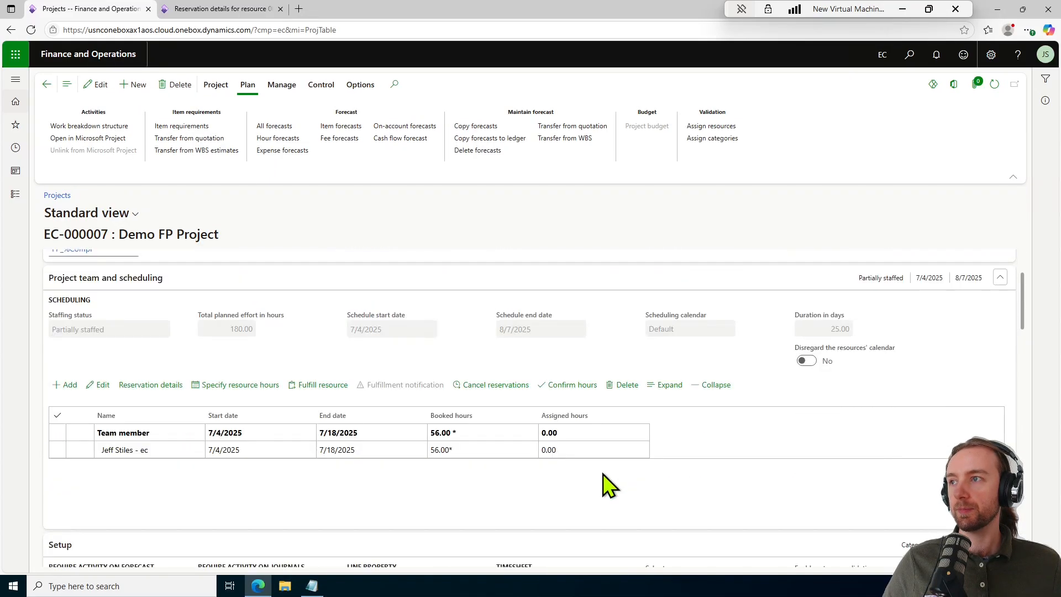
pyautogui.scroll(-1, 536, 474)
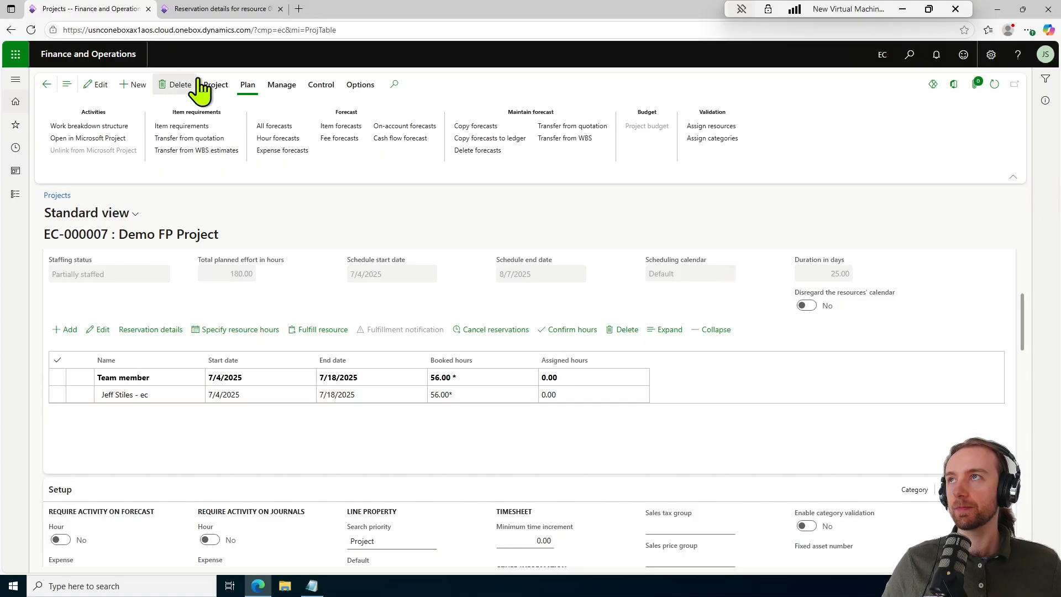
# Recheck the resource's reservation details, then delete the booked team member's line from Demo FP Project's team
pyautogui.click(220, 9)
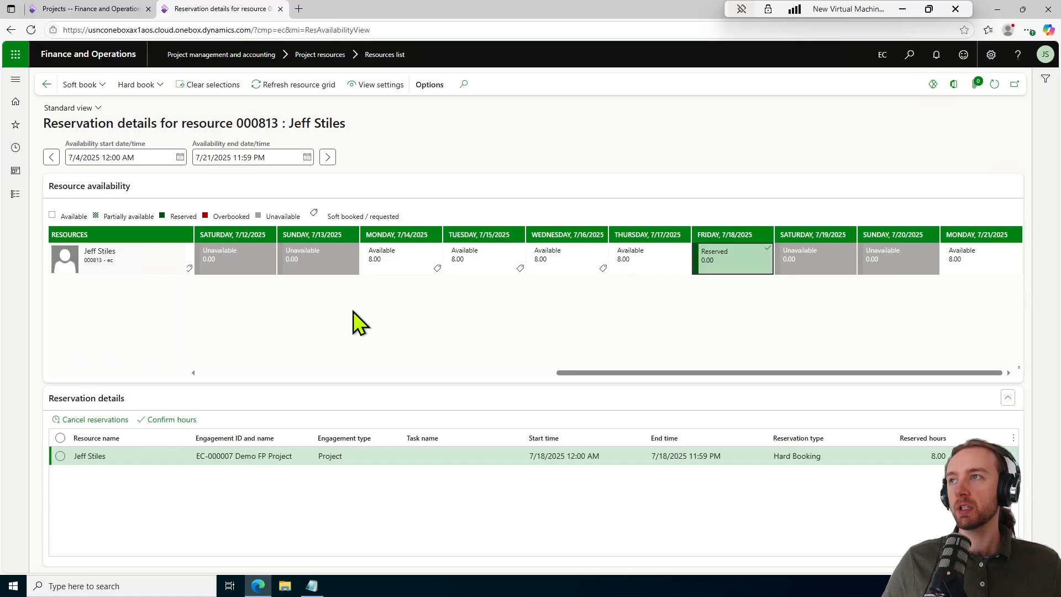
pyautogui.click(104, 10)
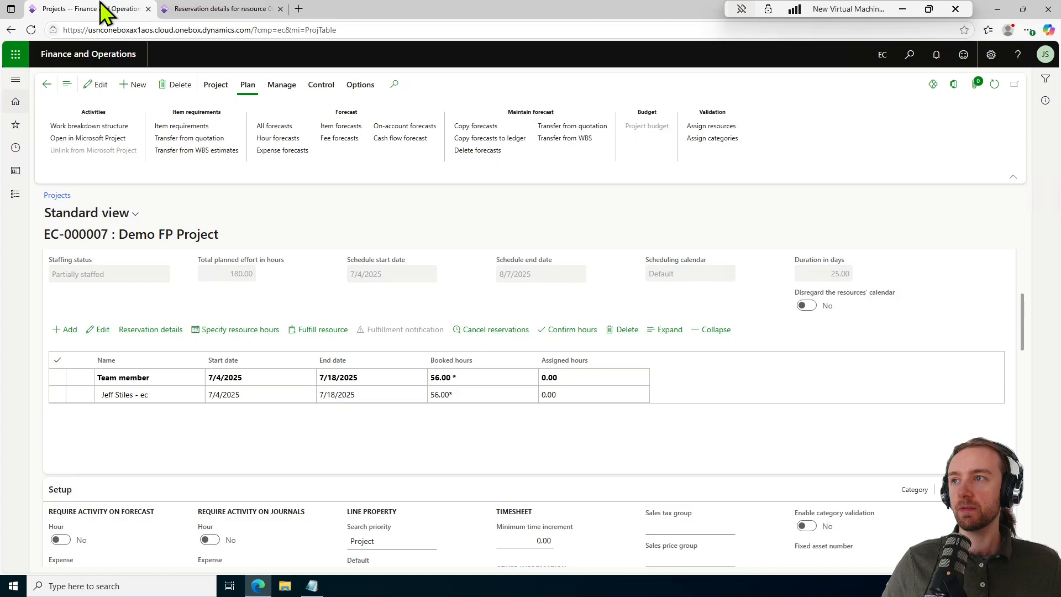
pyautogui.click(346, 394)
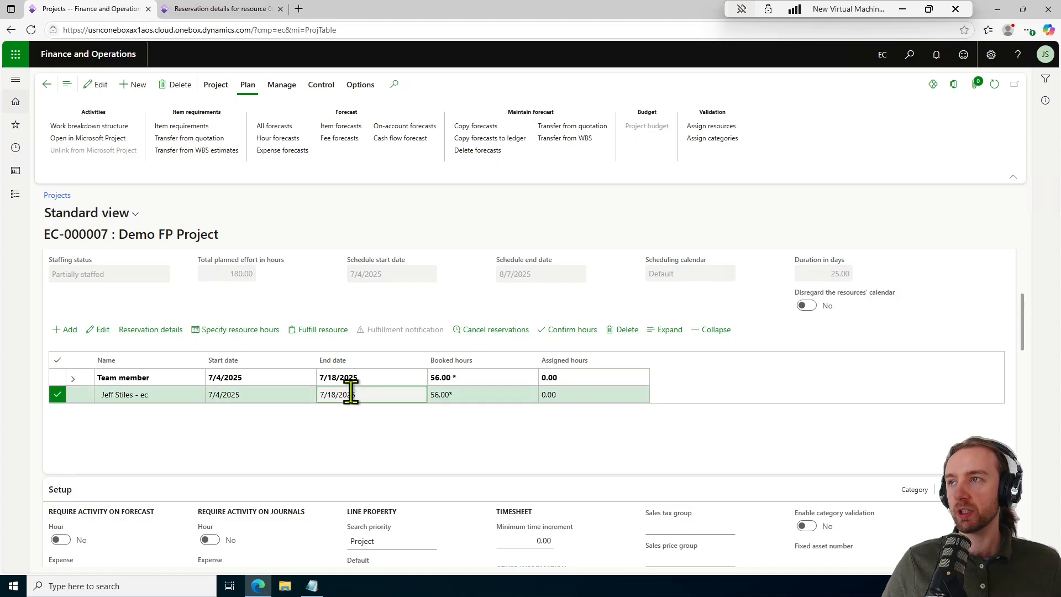
pyautogui.click(627, 331)
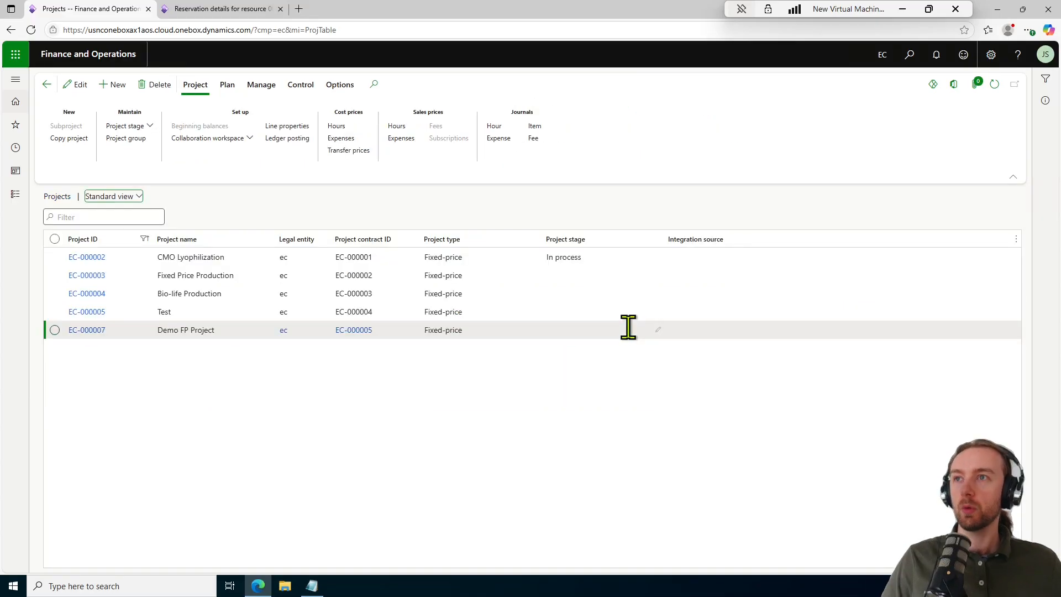
# Reopen EC-000007 Demo FP Project to check its team list, then refresh the resource's reservation details and inspect 7/4/2025
pyautogui.click(95, 335)
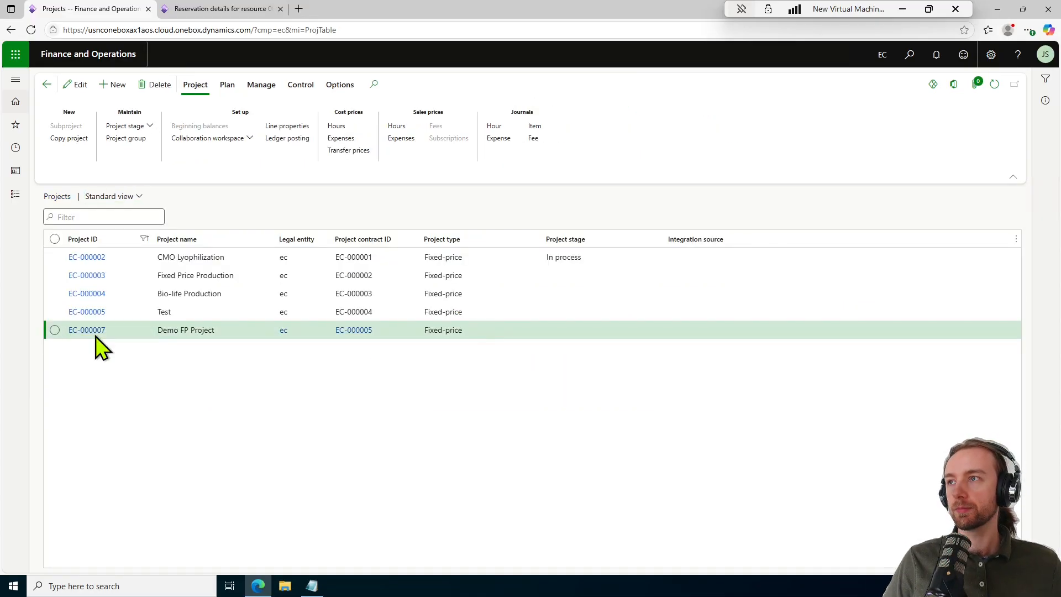
pyautogui.click(94, 336)
pyautogui.scroll(-5, 308, 462)
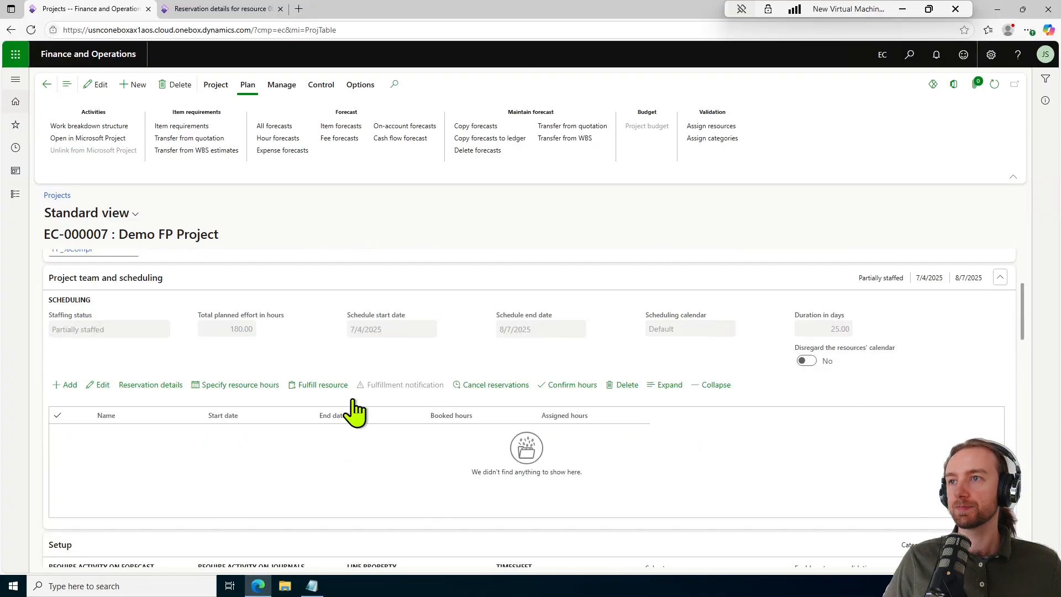
pyautogui.click(218, 9)
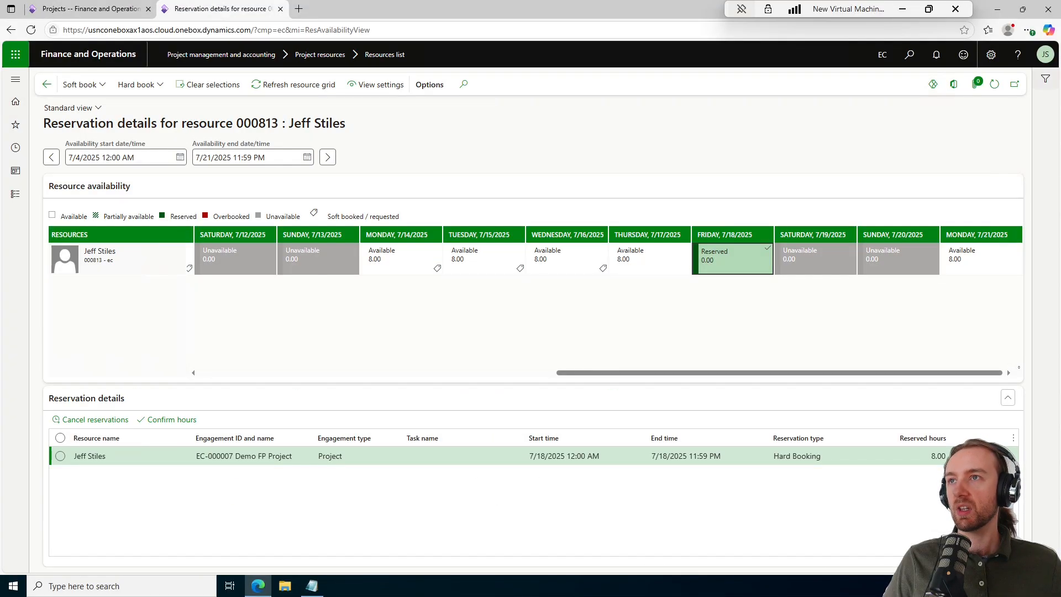
pyautogui.click(994, 80)
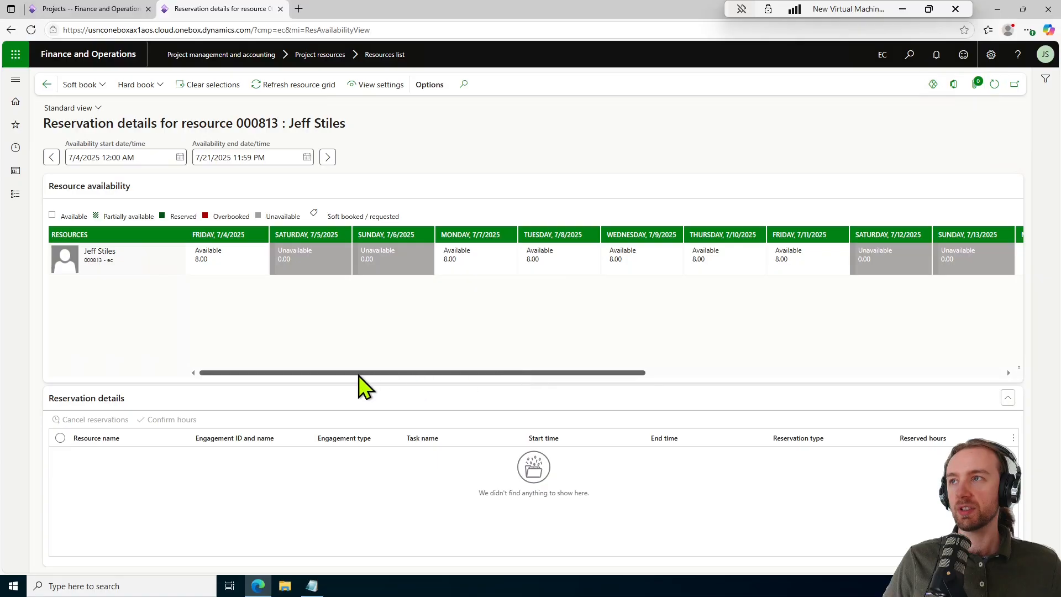
pyautogui.click(235, 262)
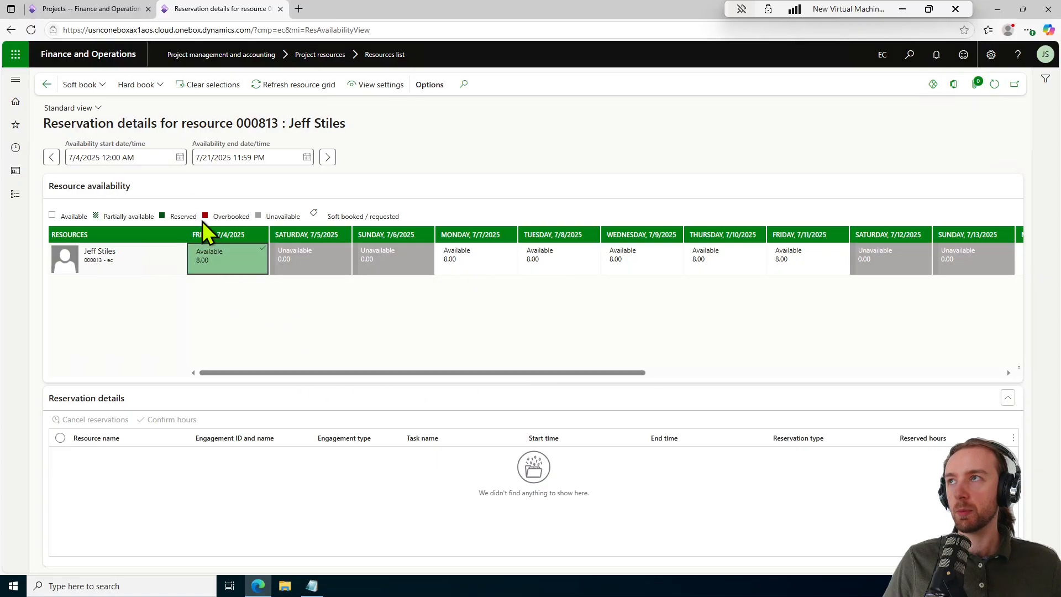
# Add one Planner role for 7/4/2025 to 8/7/2025 to the project team with the available resource, and expand the role's line
pyautogui.click(100, 9)
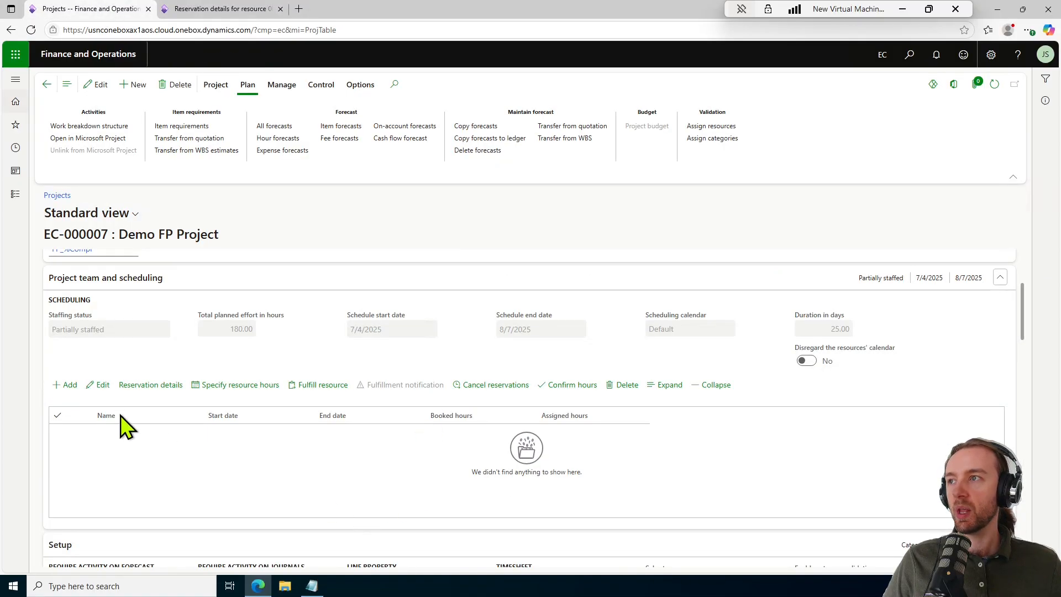
pyautogui.click(65, 385)
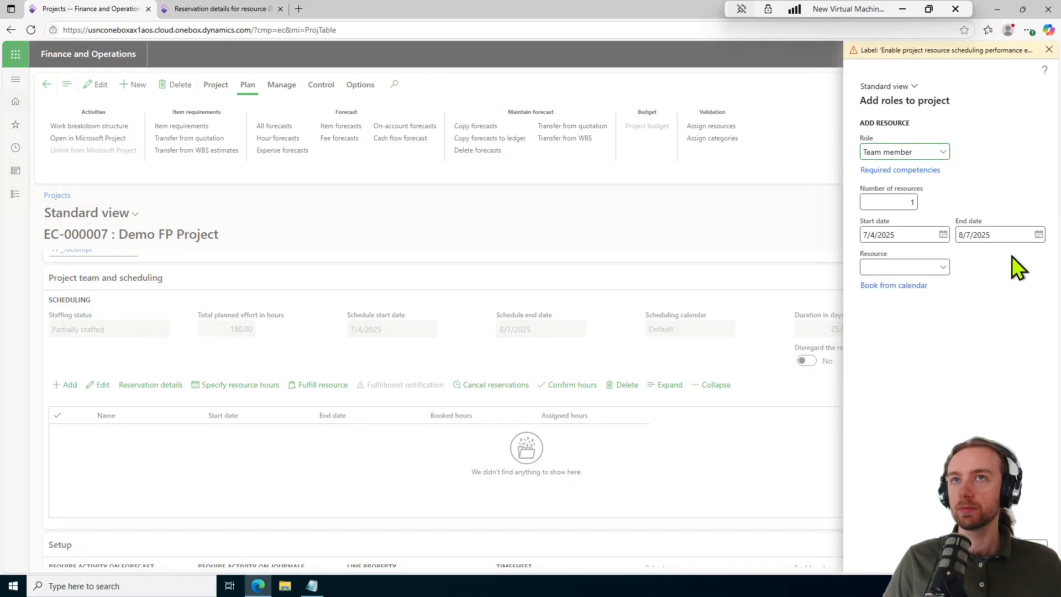
pyautogui.click(1050, 50)
pyautogui.click(943, 138)
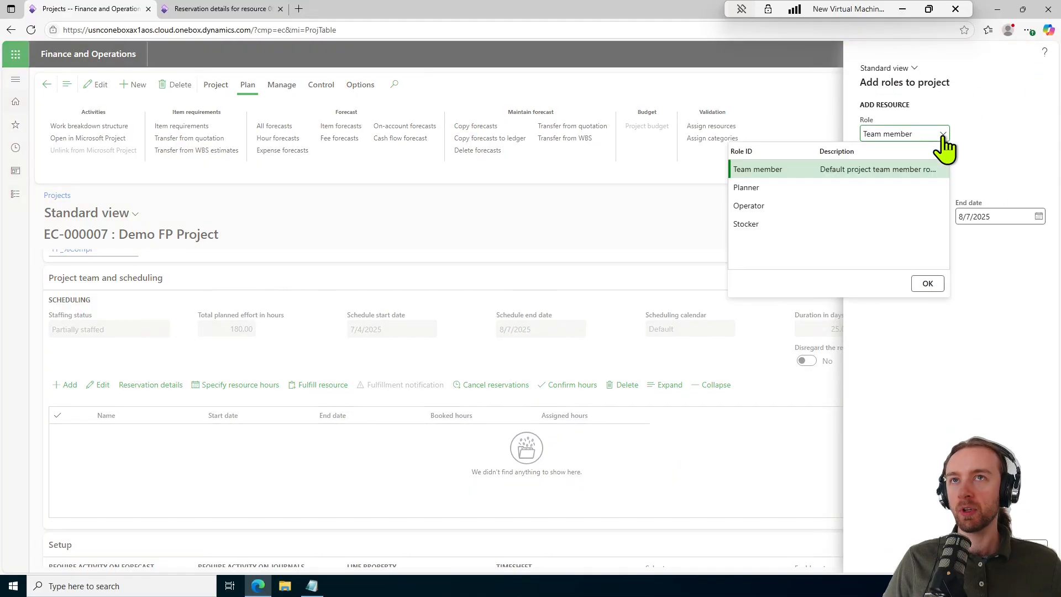
pyautogui.click(872, 191)
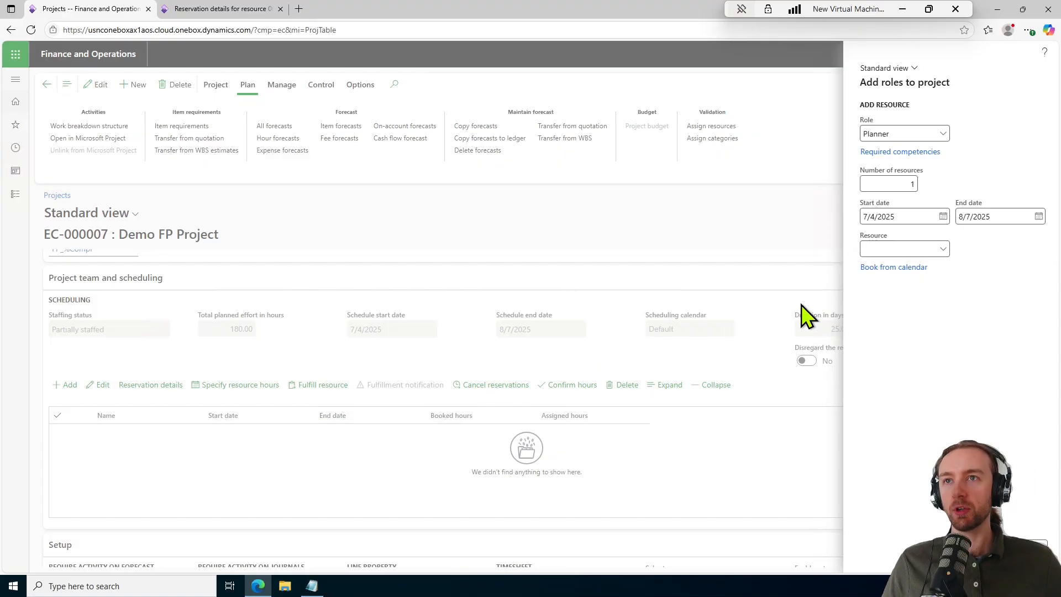
pyautogui.click(942, 250)
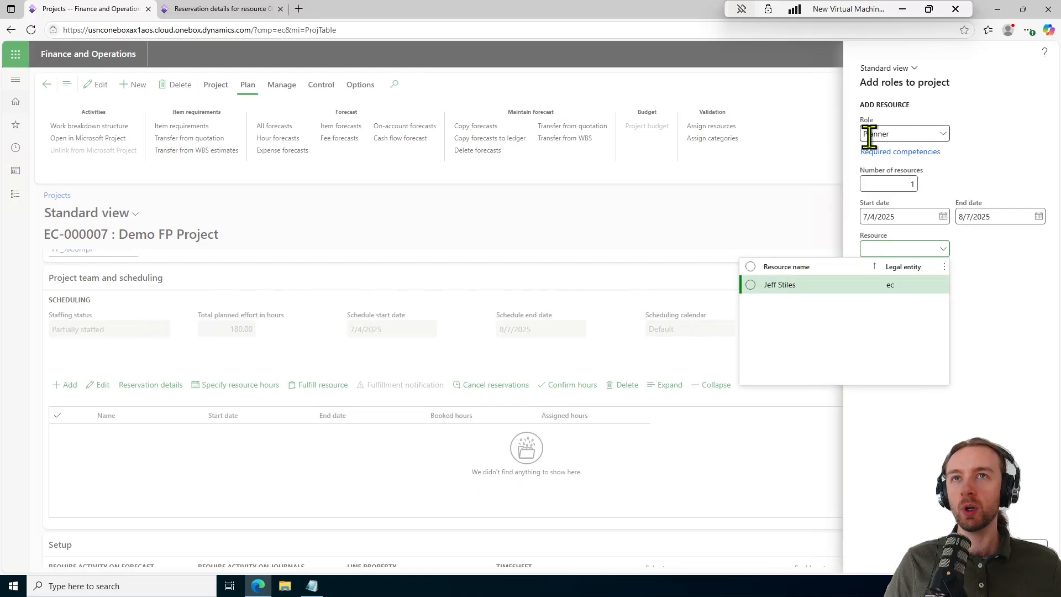
pyautogui.click(860, 285)
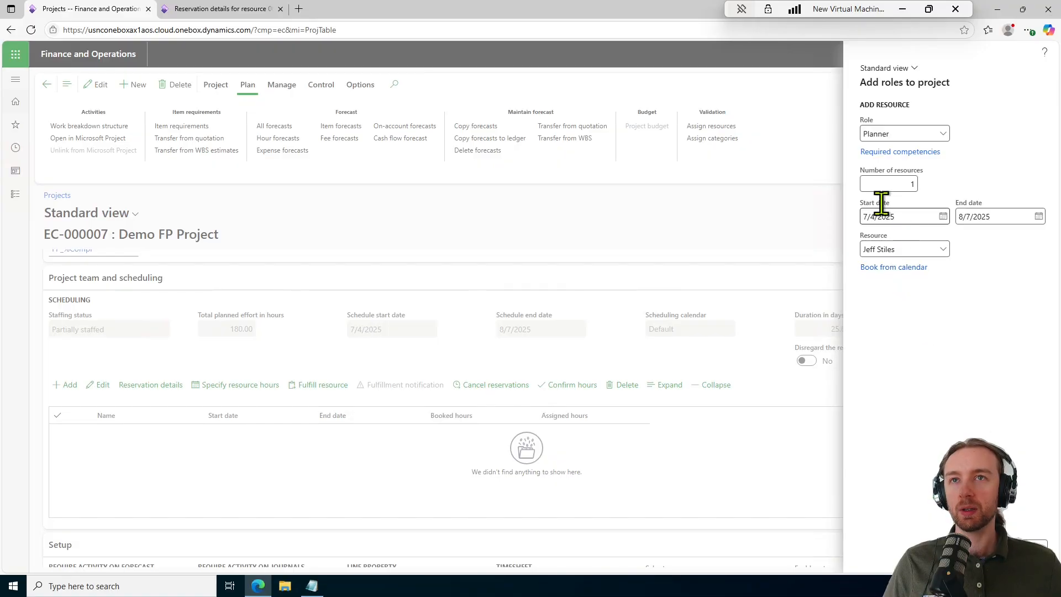
pyautogui.click(231, 5)
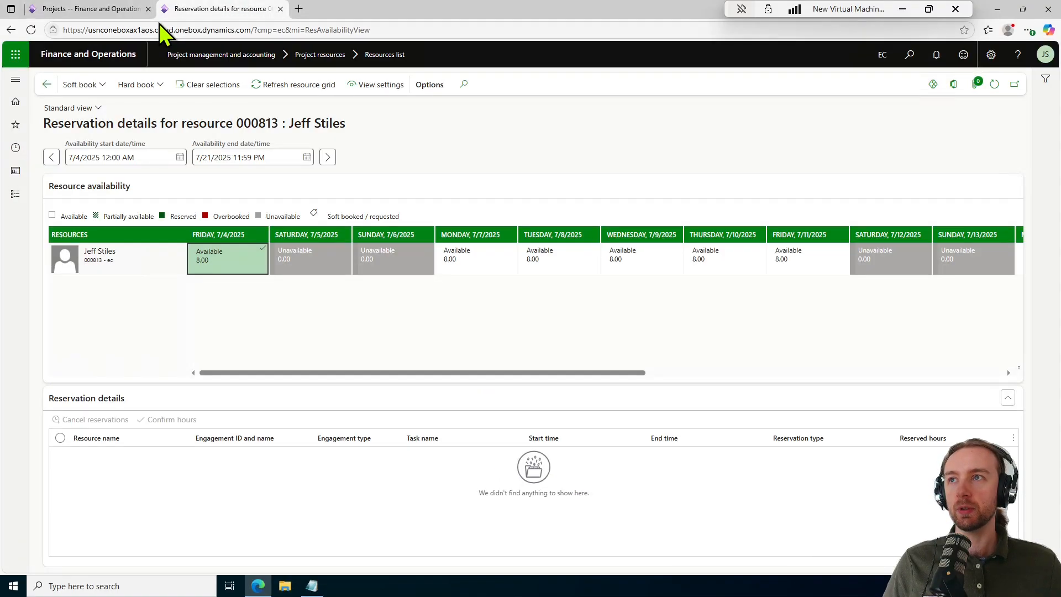
pyautogui.click(110, 10)
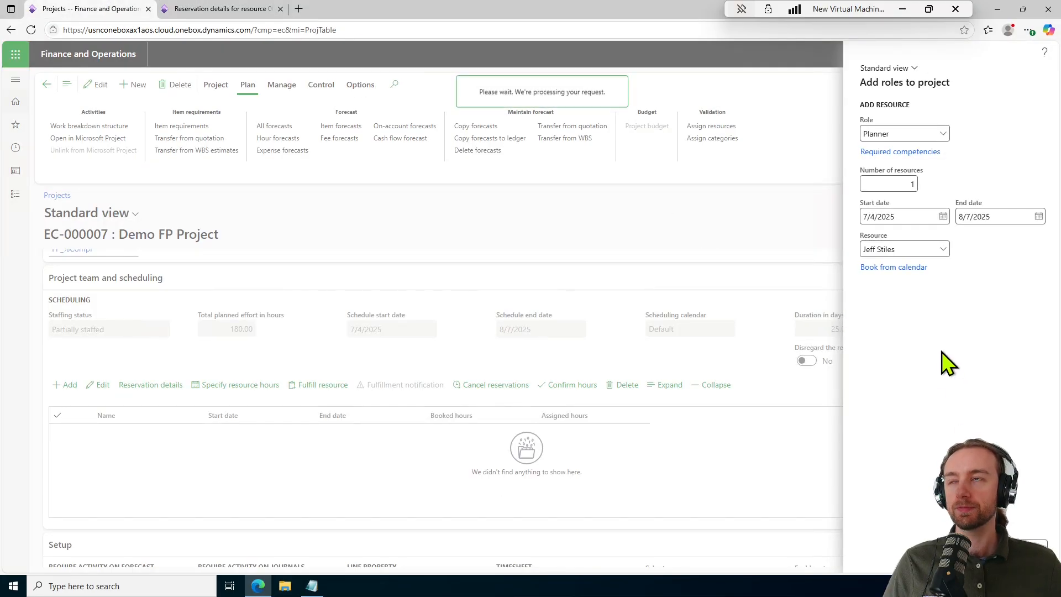
pyautogui.scroll(-3, 663, 371)
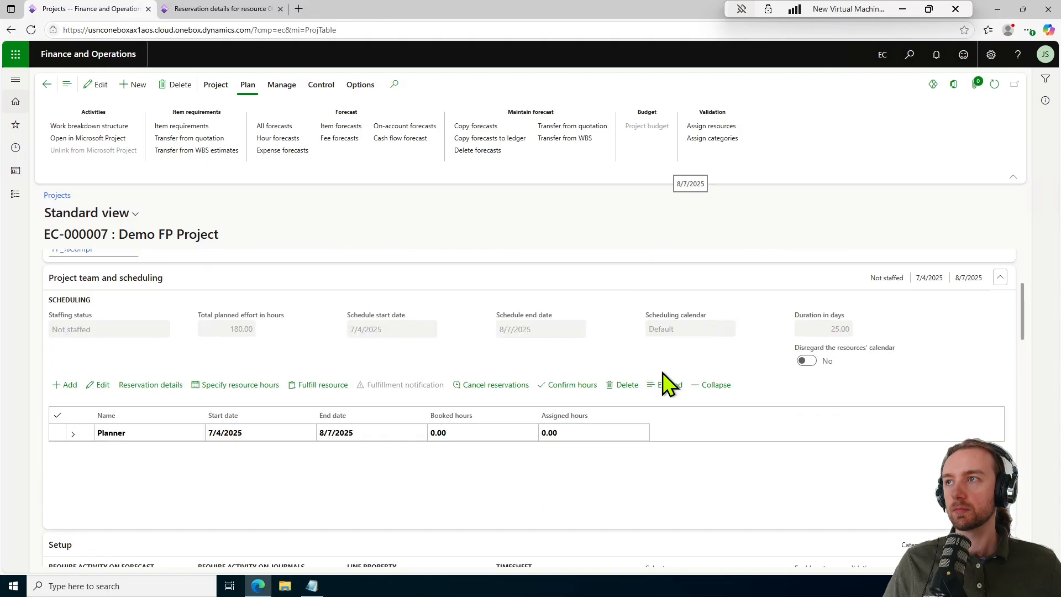
pyautogui.click(72, 434)
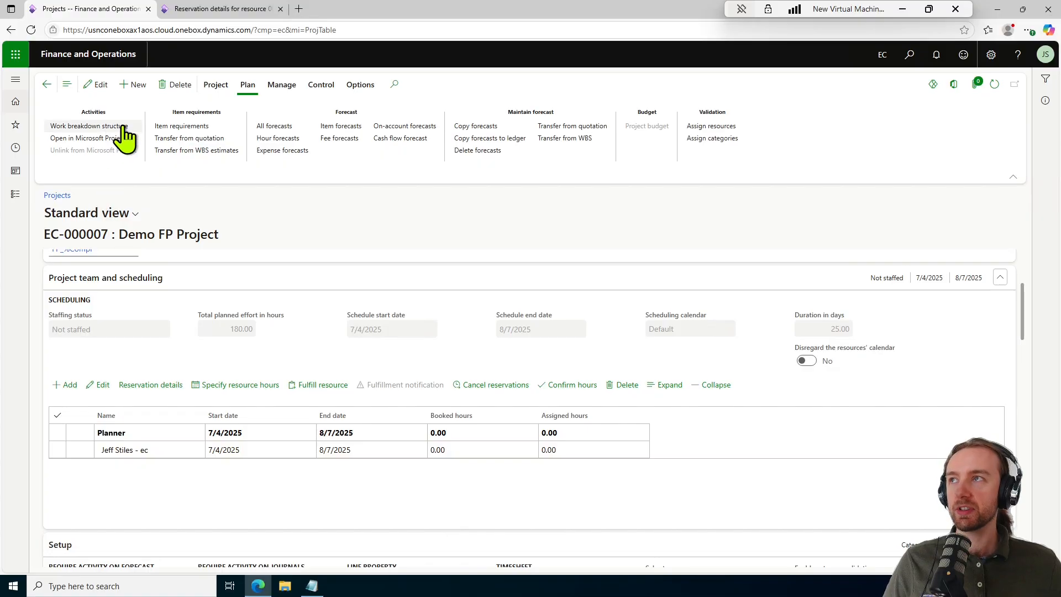
# Open the work breakdown structure of Demo FP Project and publish its draft
pyautogui.click(96, 127)
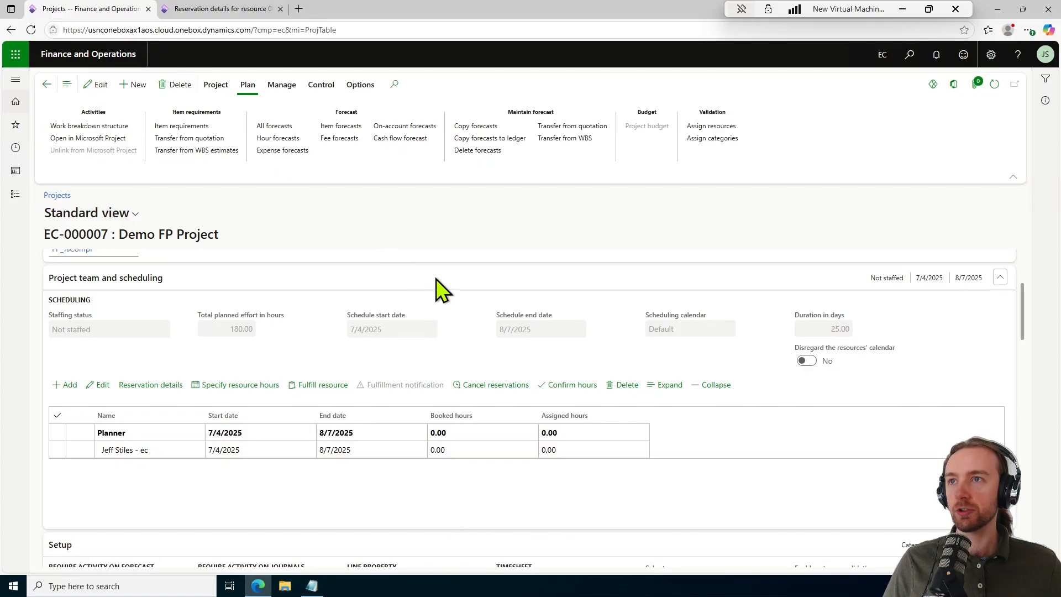
pyautogui.moveTo(649, 562); pyautogui.dragTo(881, 547)
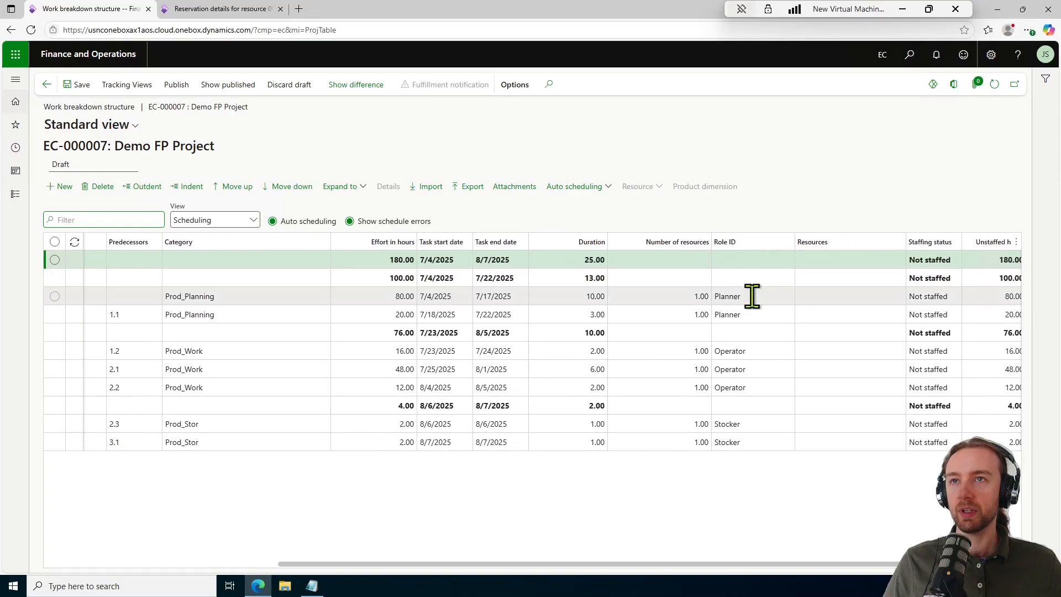
pyautogui.click(869, 297)
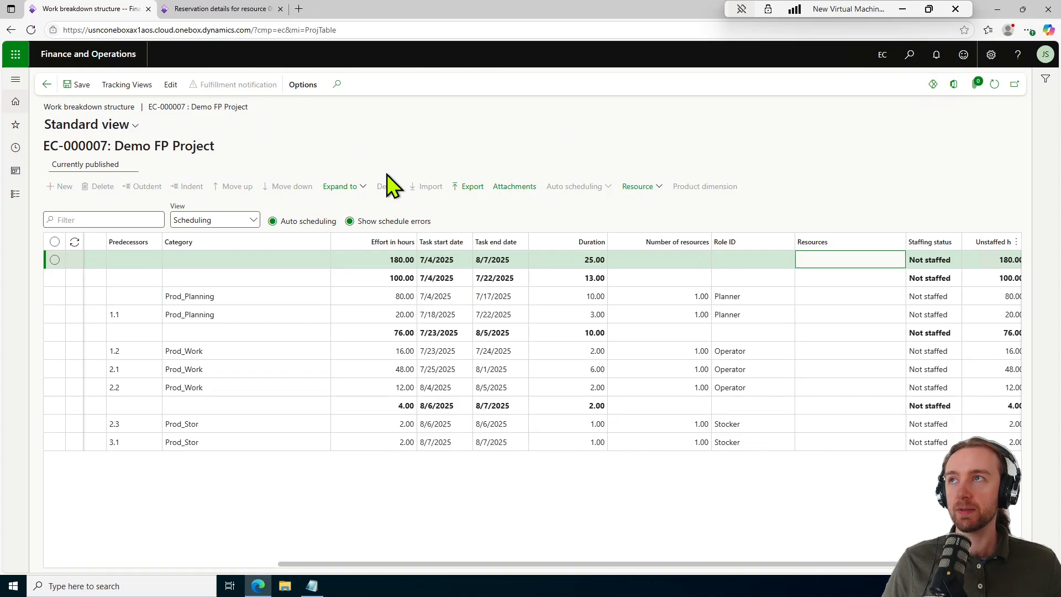
# Staff the 80-hour Prod_Planning task with the Planner resource using Assign automatically, and recheck the assignment
pyautogui.click(870, 299)
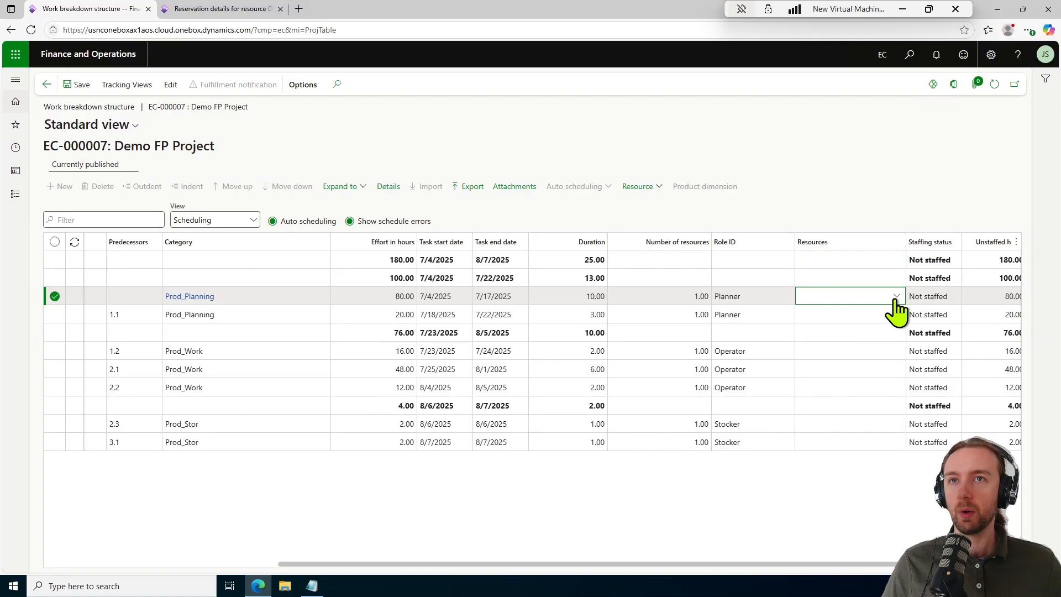
pyautogui.click(896, 299)
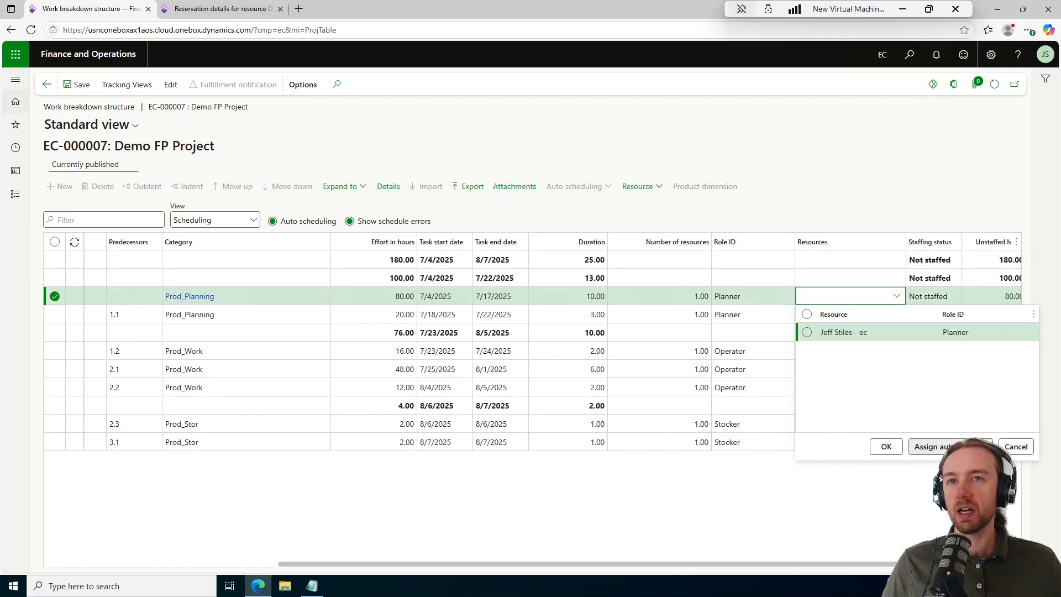
pyautogui.click(953, 447)
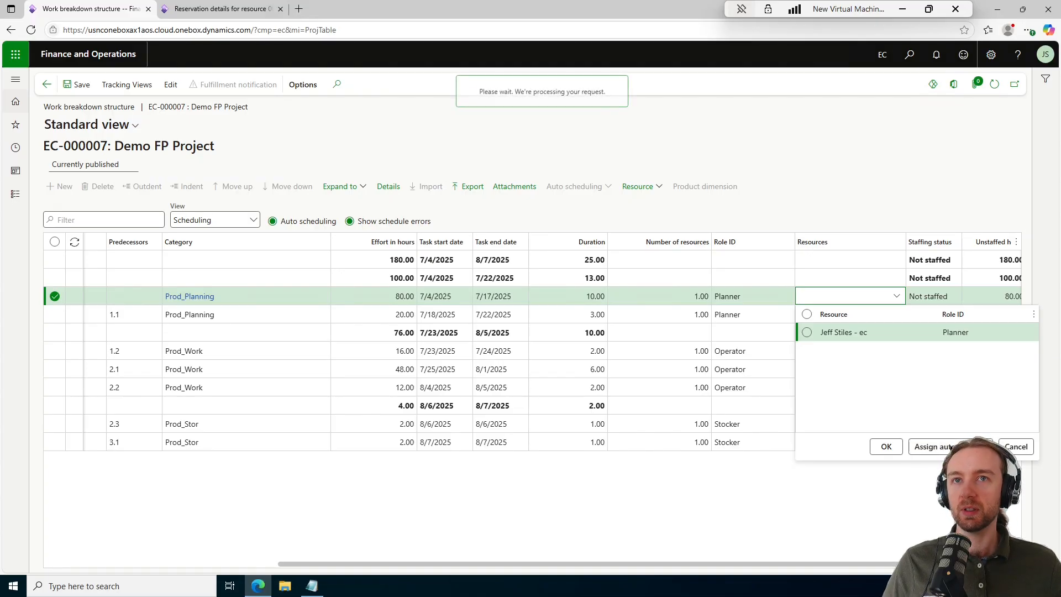
pyautogui.click(898, 297)
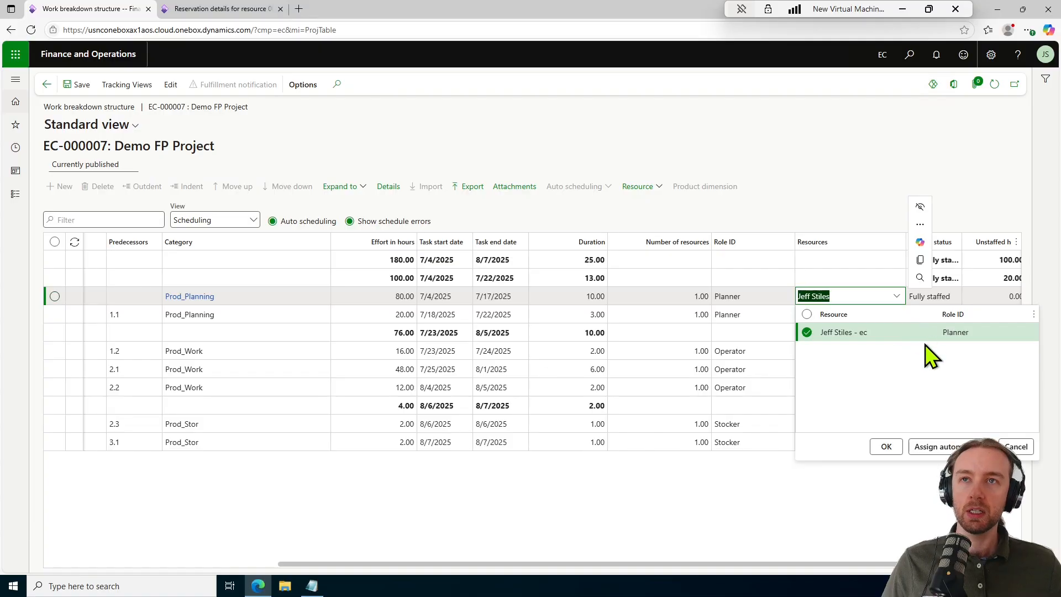
pyautogui.click(940, 446)
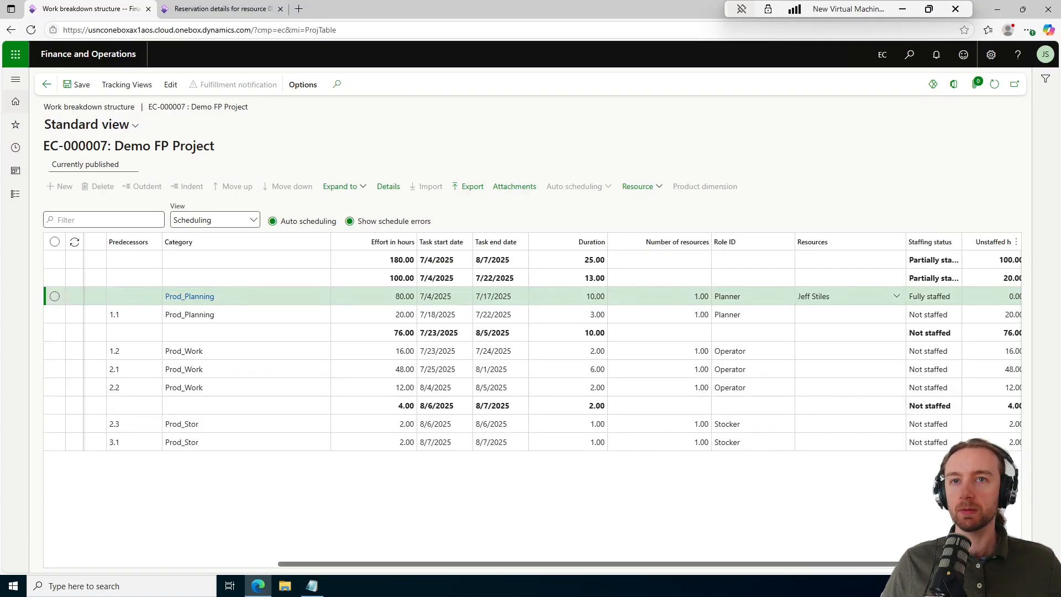
# Assign the same Planner resource to the 20-hour Prod_Planning task with predecessor 1.1
pyautogui.moveTo(976, 565); pyautogui.dragTo(995, 564)
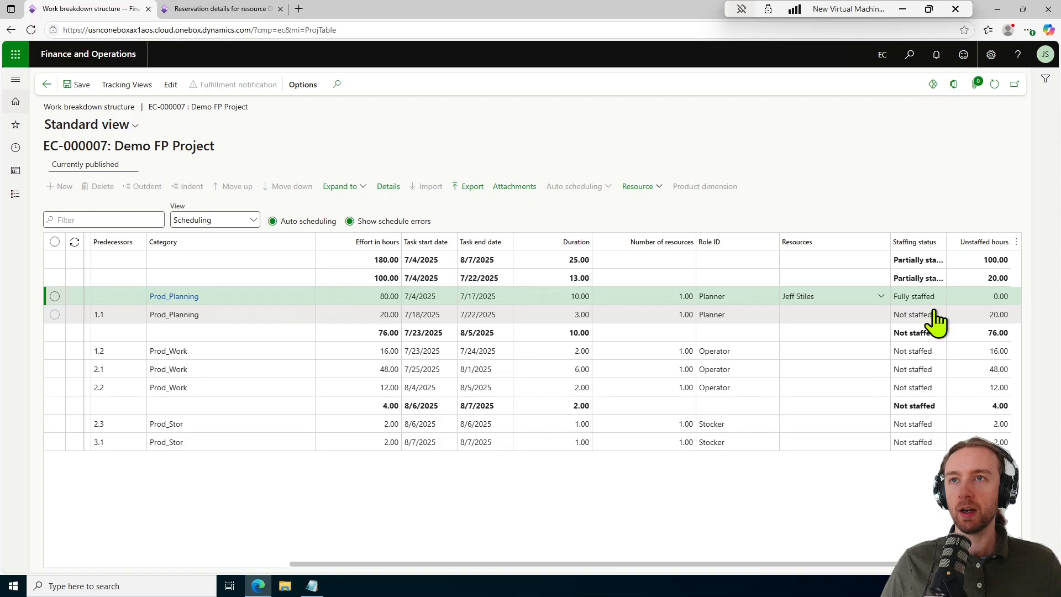
pyautogui.click(884, 313)
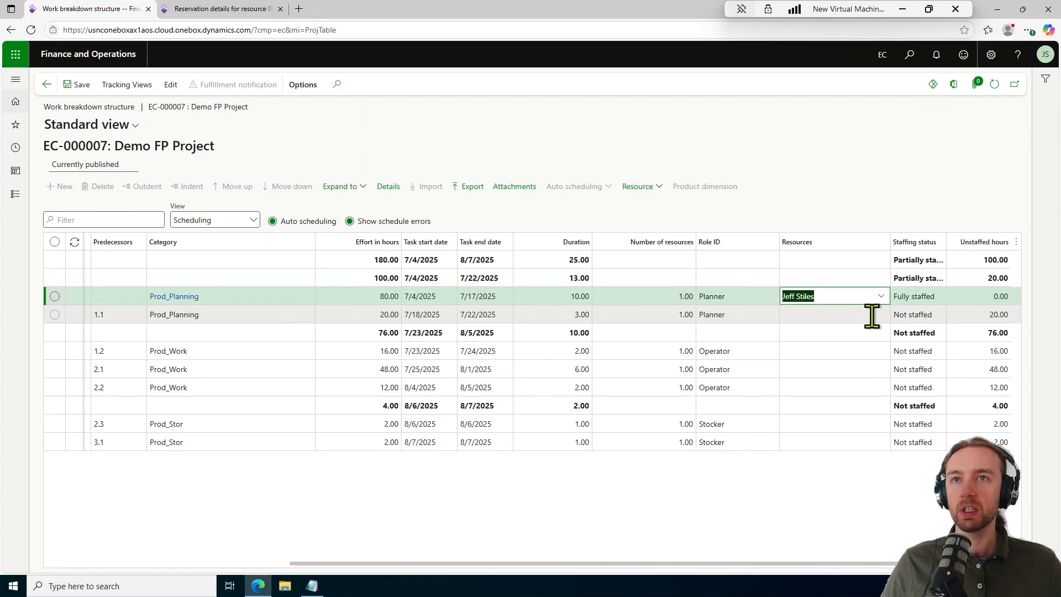
pyautogui.click(882, 315)
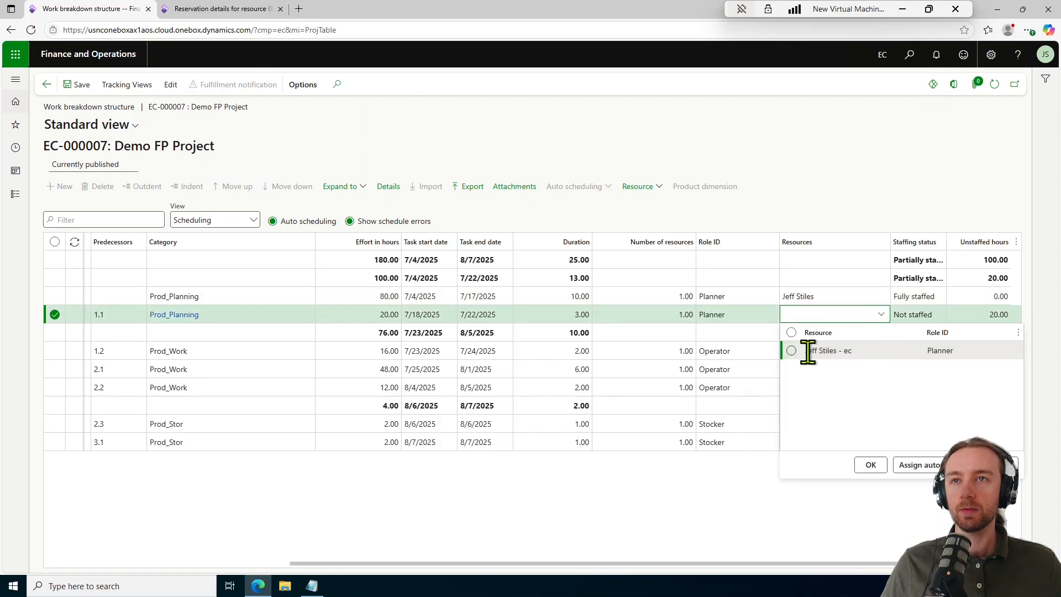
pyautogui.click(791, 351)
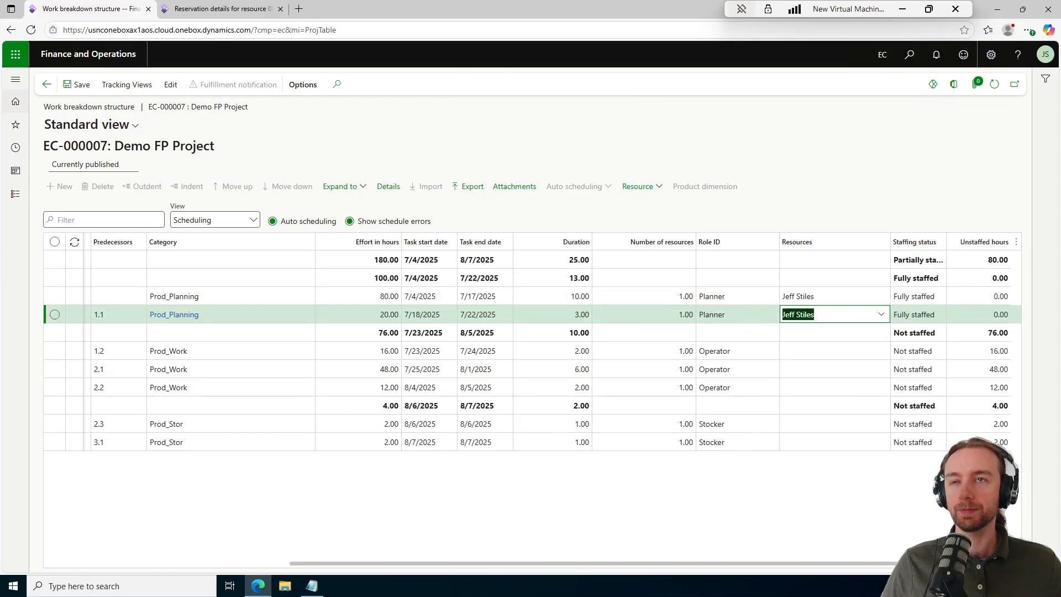
# Check the Planner's booked and assigned hours on the project, then review each task's resources and staffing status in the work breakdown structure
pyautogui.click(45, 85)
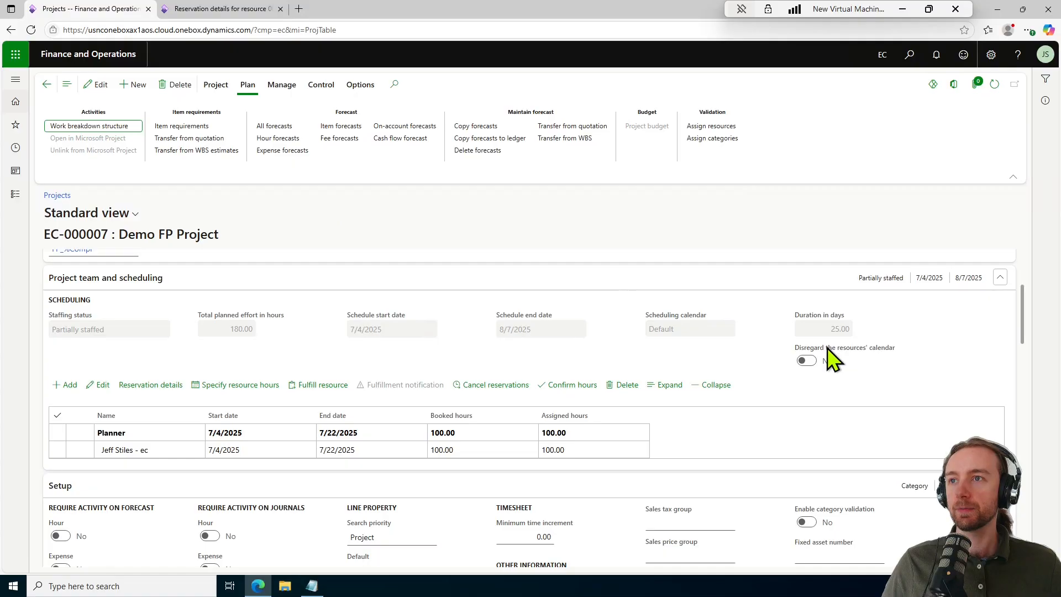
pyautogui.click(332, 434)
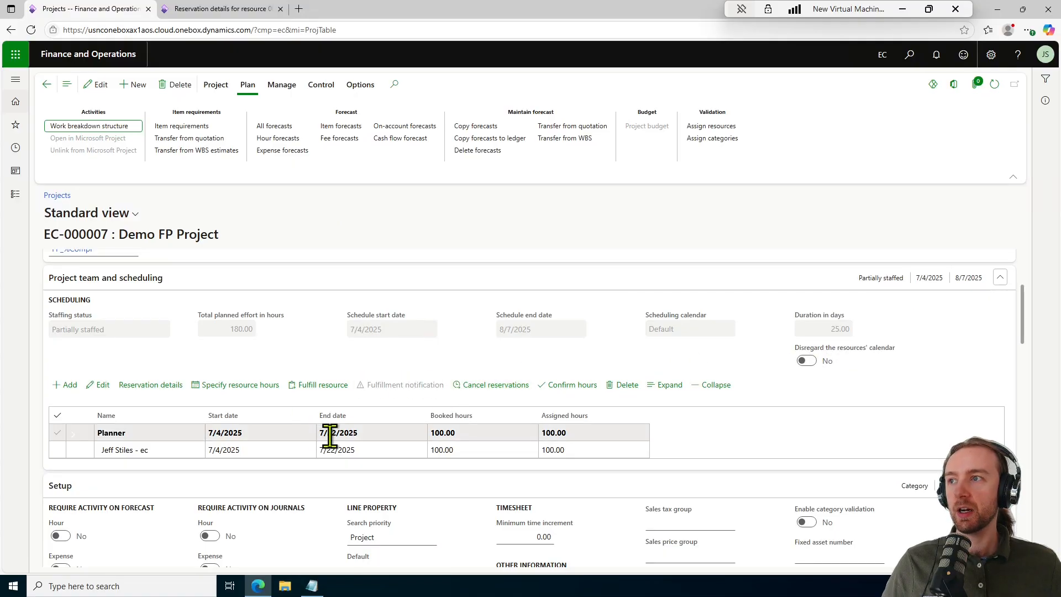
pyautogui.click(481, 447)
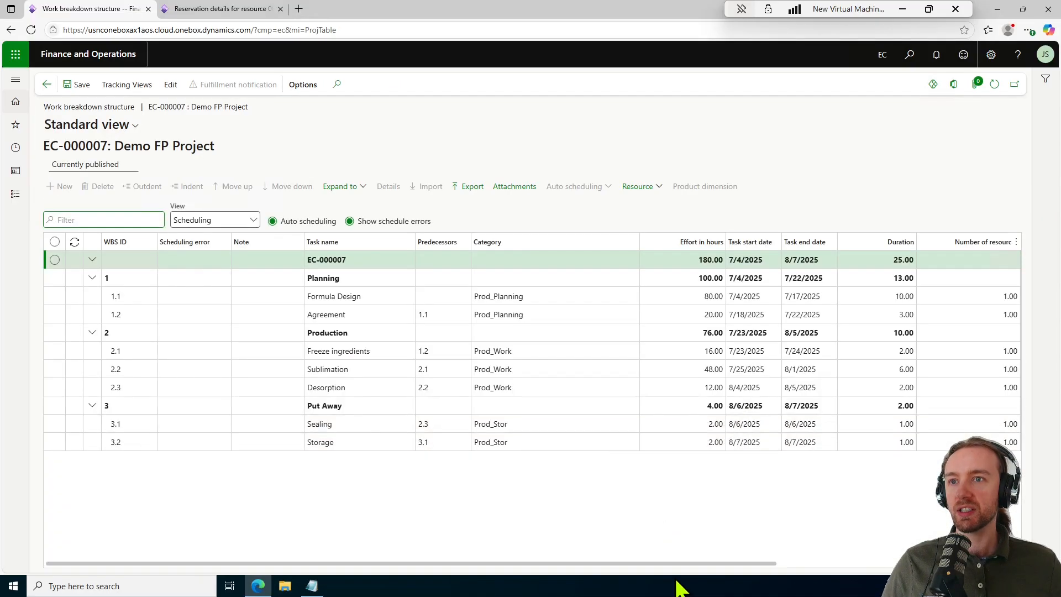
pyautogui.moveTo(685, 562); pyautogui.dragTo(812, 562)
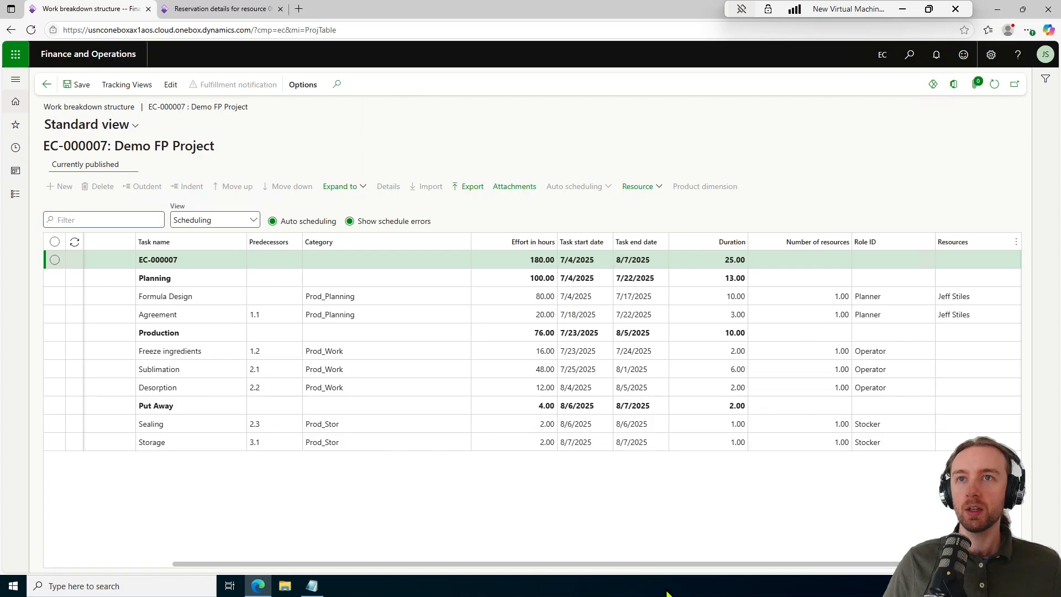
pyautogui.moveTo(672, 565); pyautogui.dragTo(785, 552)
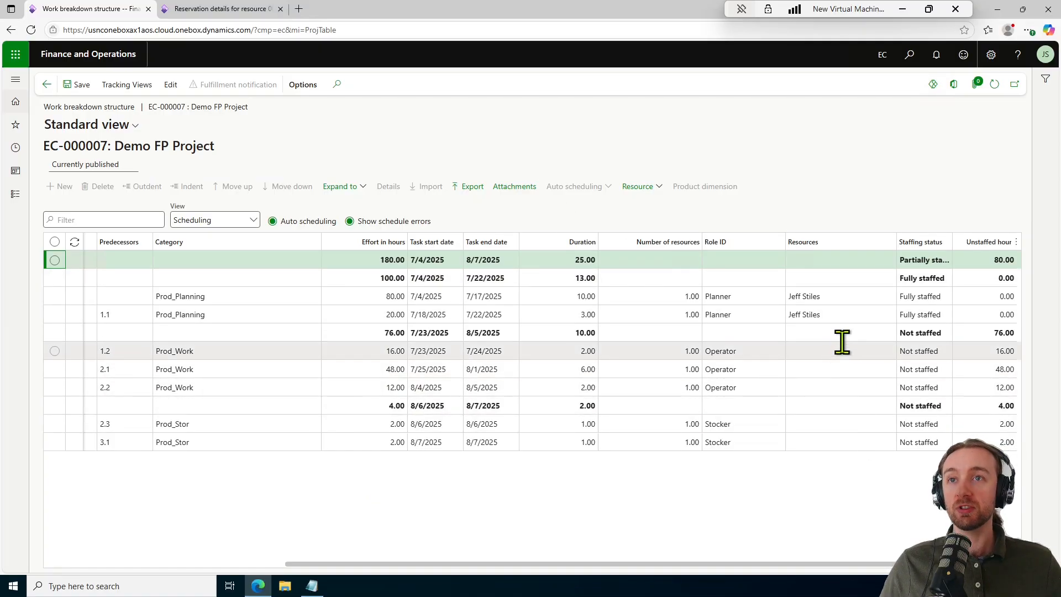
# Open the resource choices for the Prod_Stor task with predecessor 3.1 and assign a resource to it automatically
pyautogui.click(866, 440)
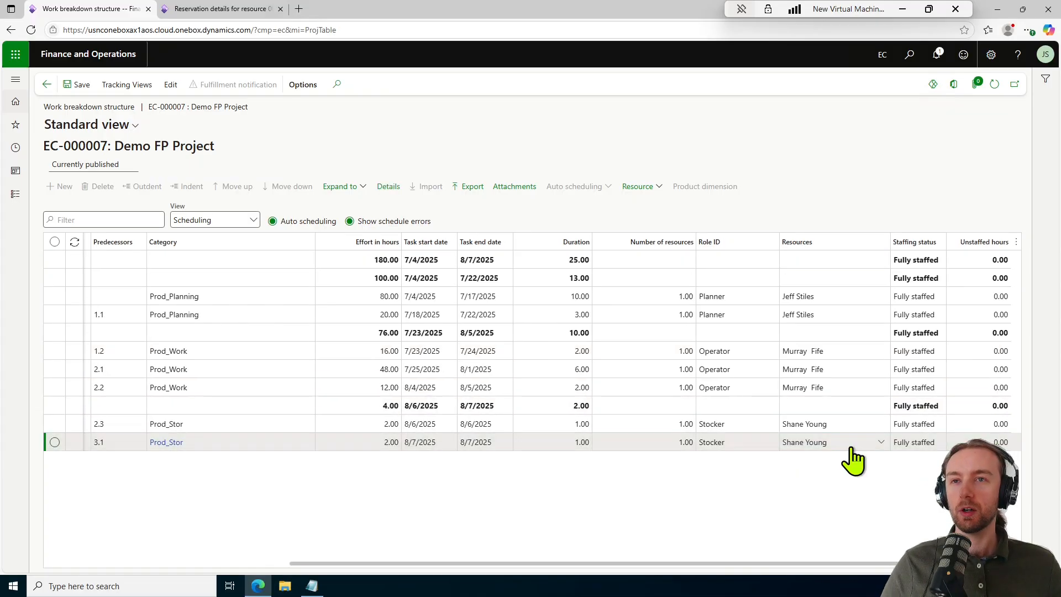
pyautogui.click(881, 442)
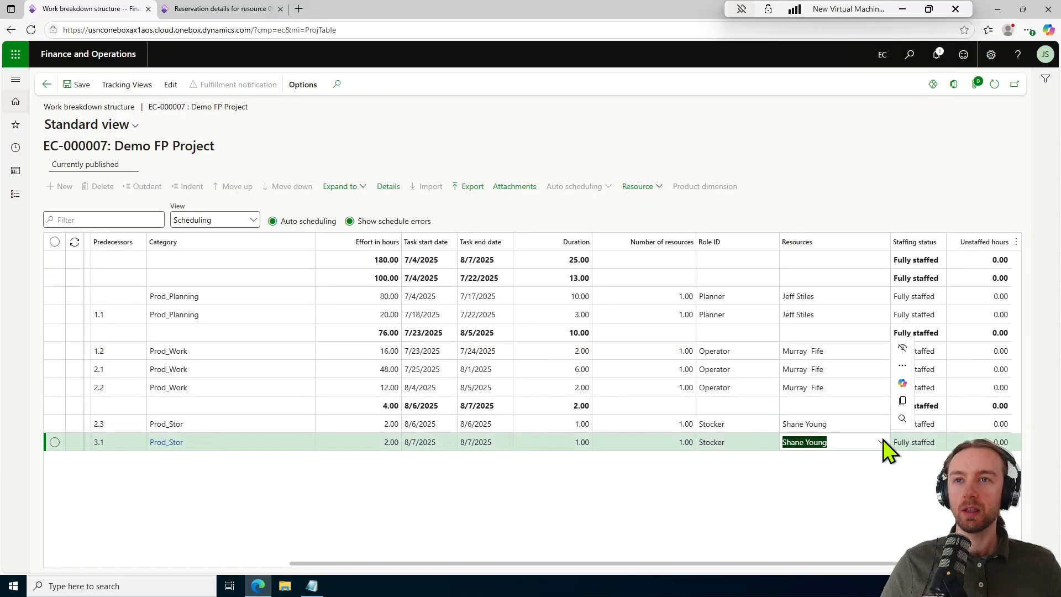
pyautogui.click(866, 494)
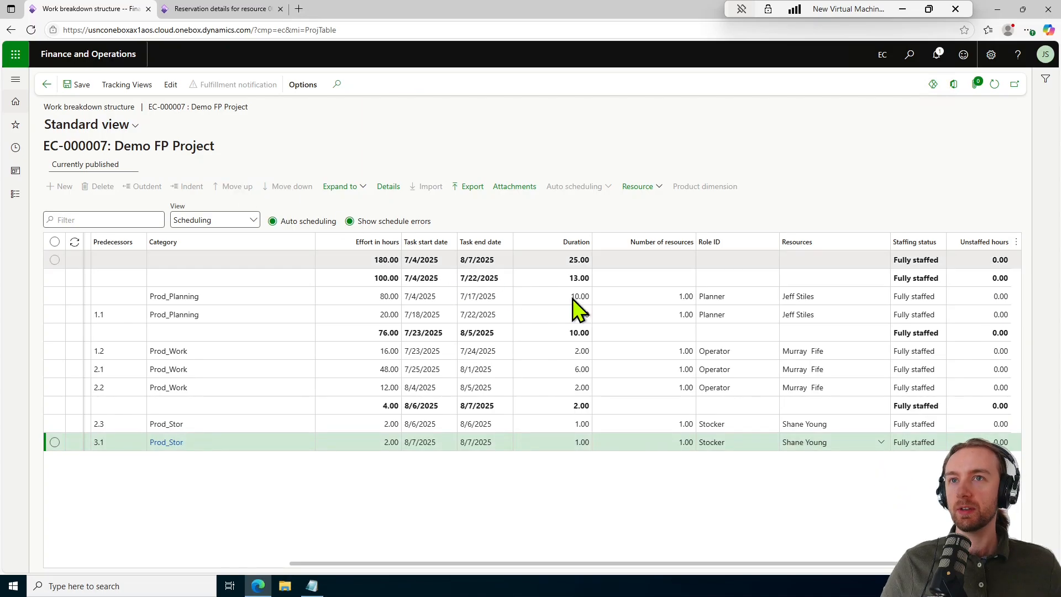
pyautogui.click(881, 444)
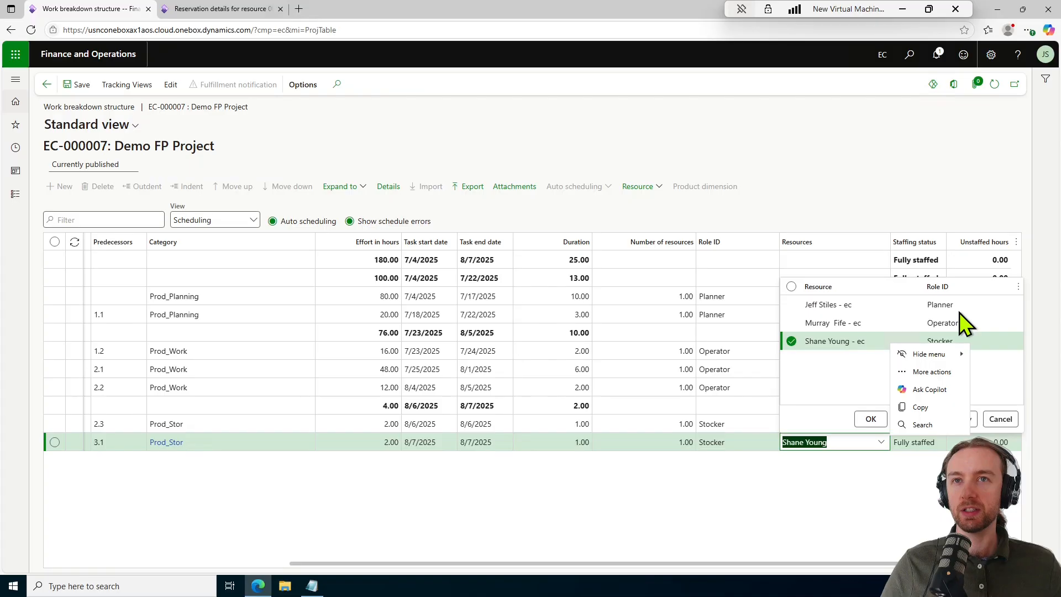
pyautogui.click(857, 380)
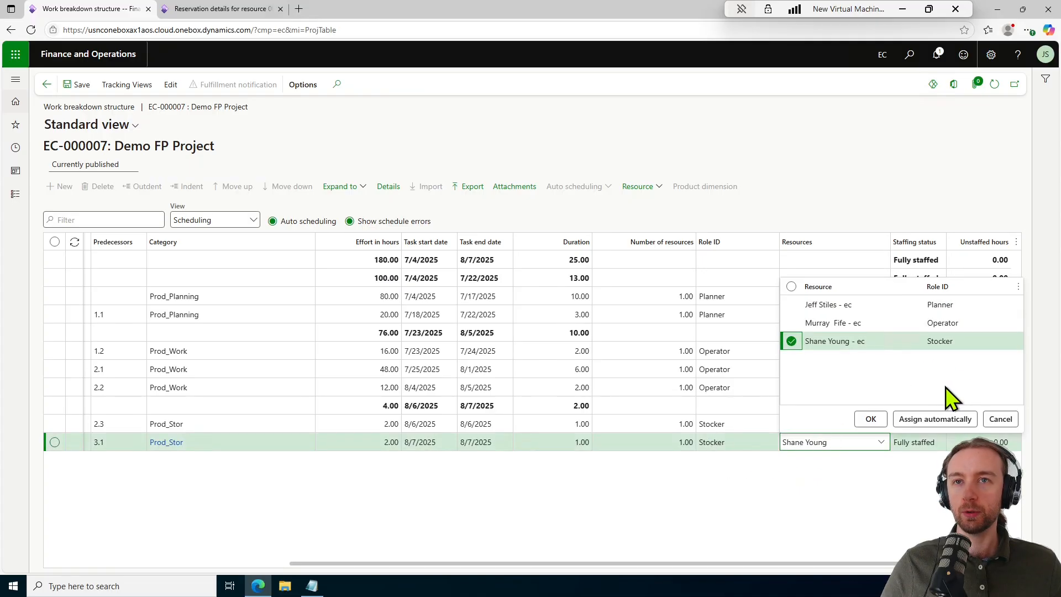
pyautogui.click(948, 421)
pyautogui.moveTo(818, 445); pyautogui.dragTo(764, 449)
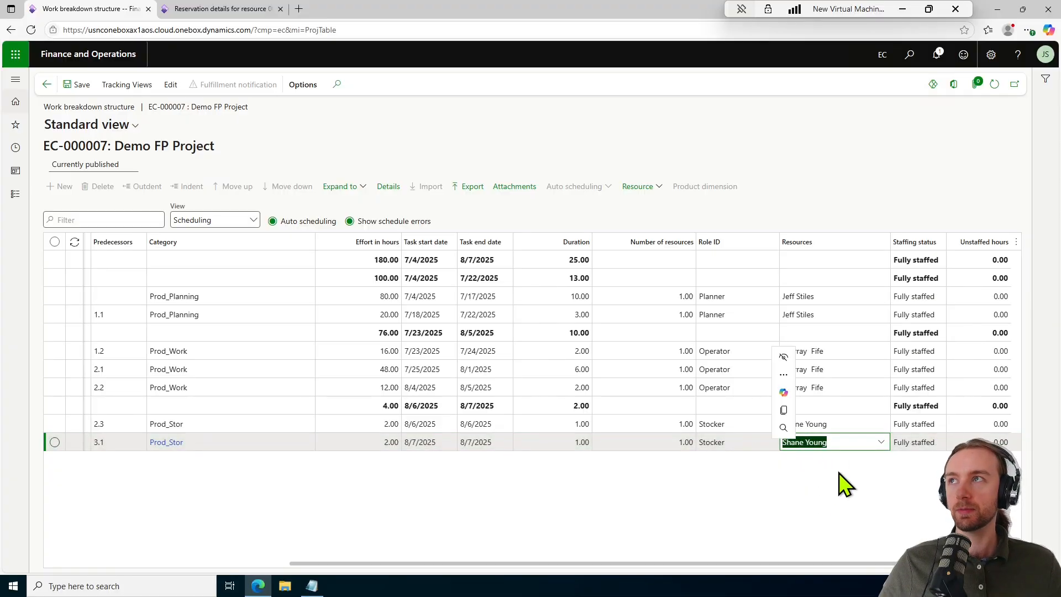
pyautogui.click(849, 459)
# Clear the resource from the Prod_Stor task with predecessor 3.1 and have one assigned automatically
pyautogui.click(882, 444)
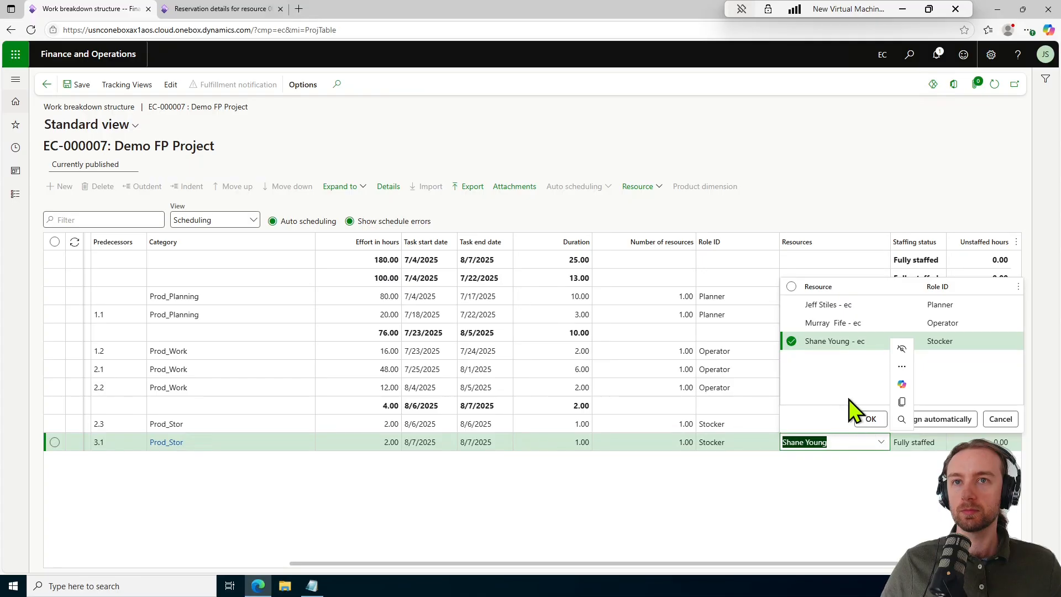
pyautogui.click(788, 341)
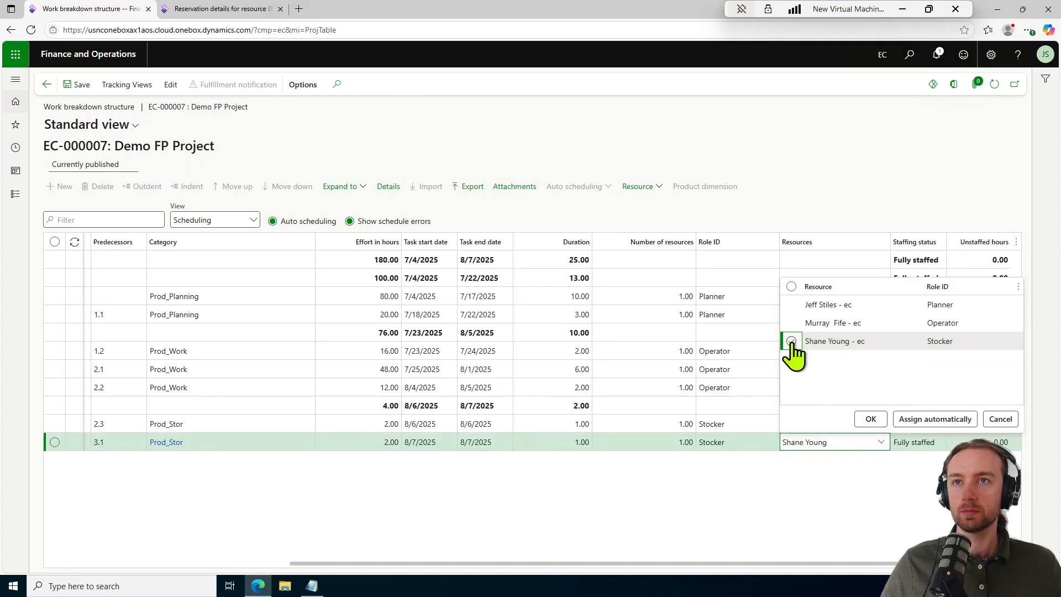
pyautogui.click(864, 419)
pyautogui.click(881, 443)
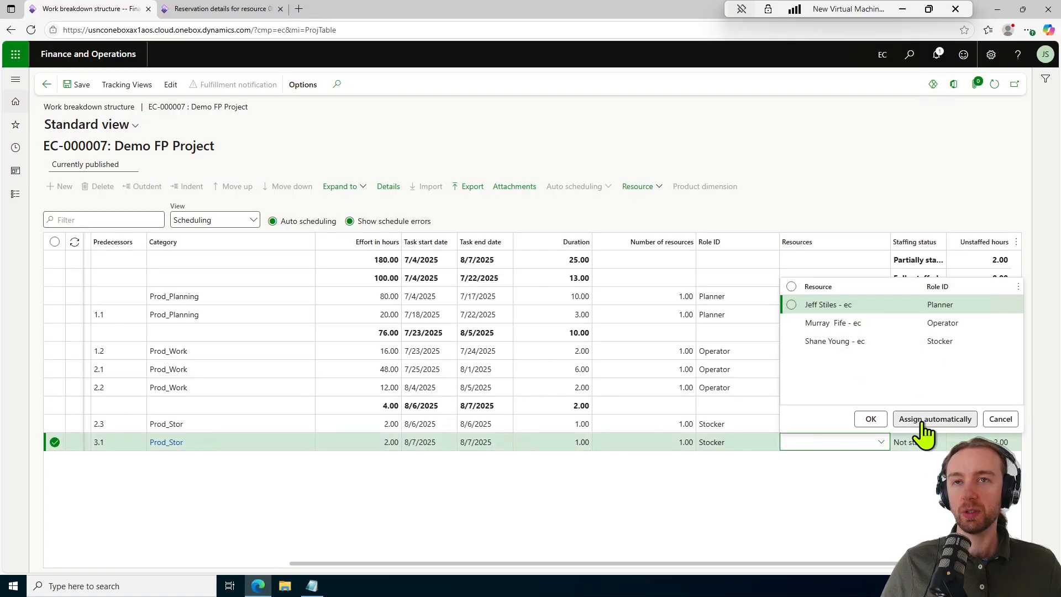
pyautogui.click(942, 423)
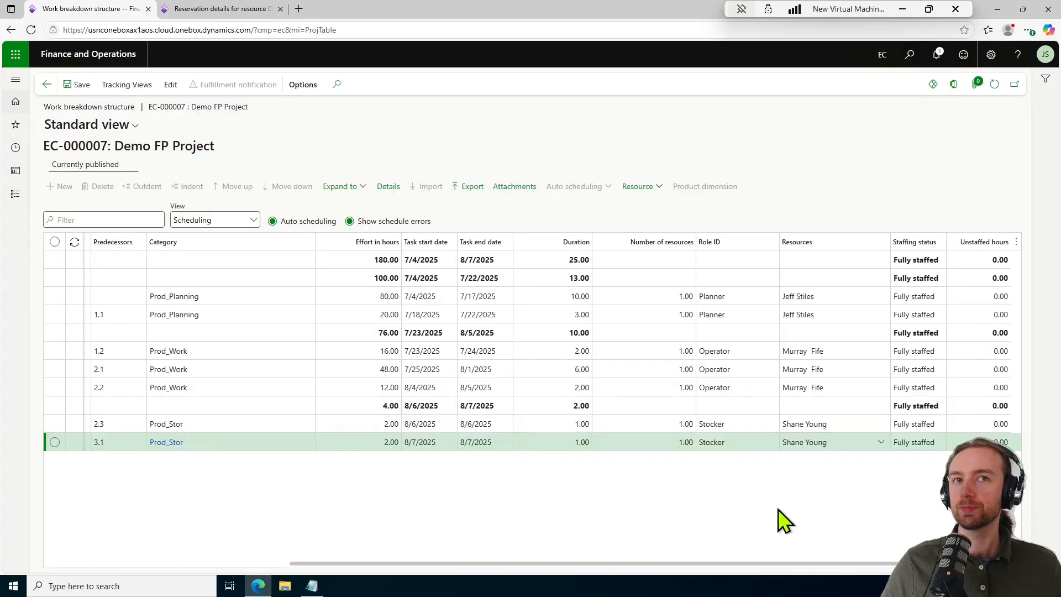
# Go back to the project's budget and forecast settings and turn on Use budget control, keeping Allow overruns as the budget overrun default
pyautogui.click(46, 85)
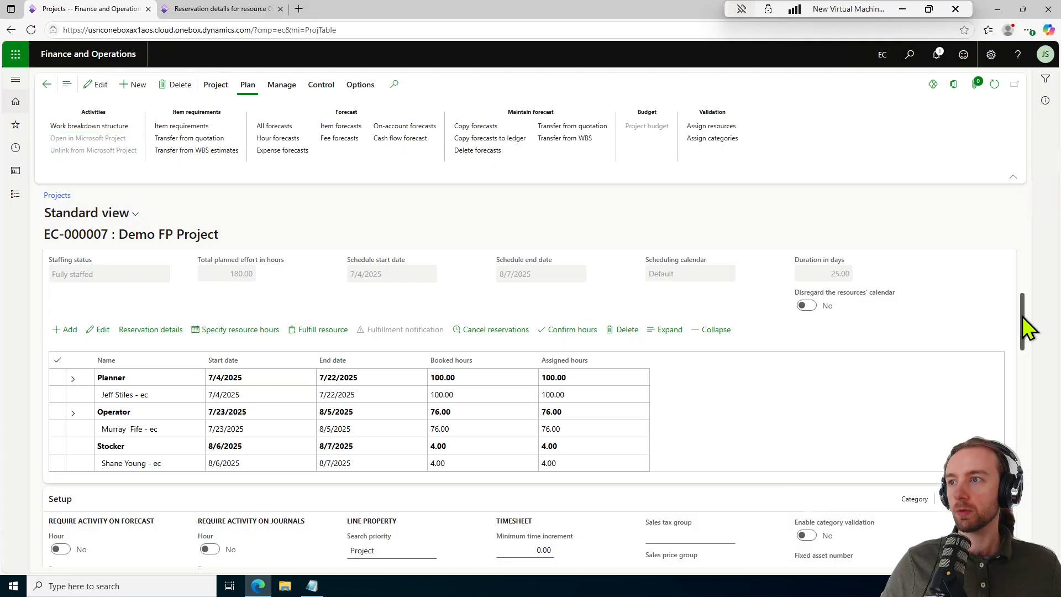
pyautogui.moveTo(1023, 316); pyautogui.dragTo(1023, 407)
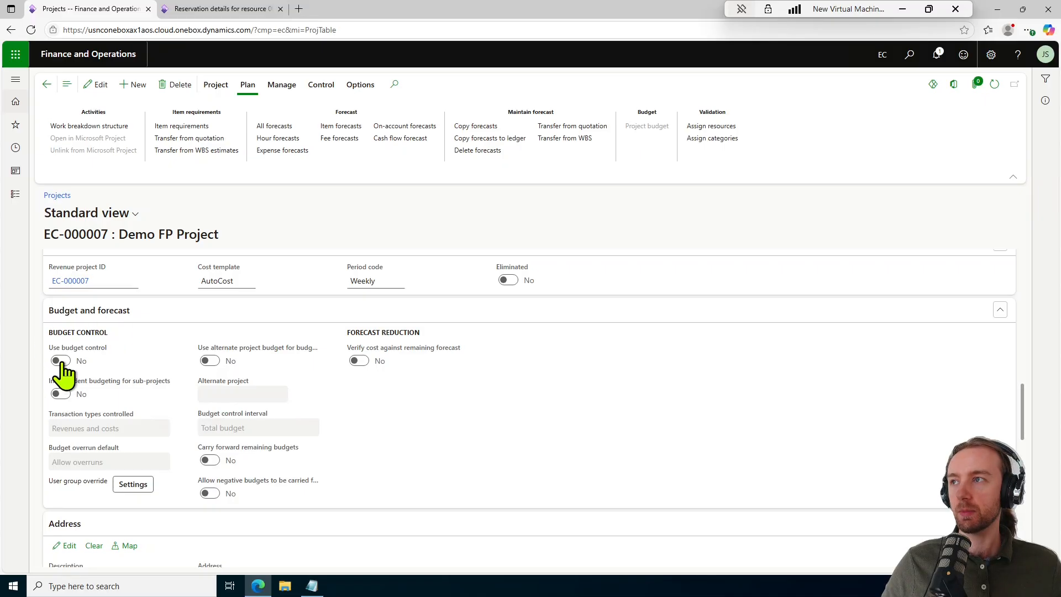
pyautogui.click(91, 85)
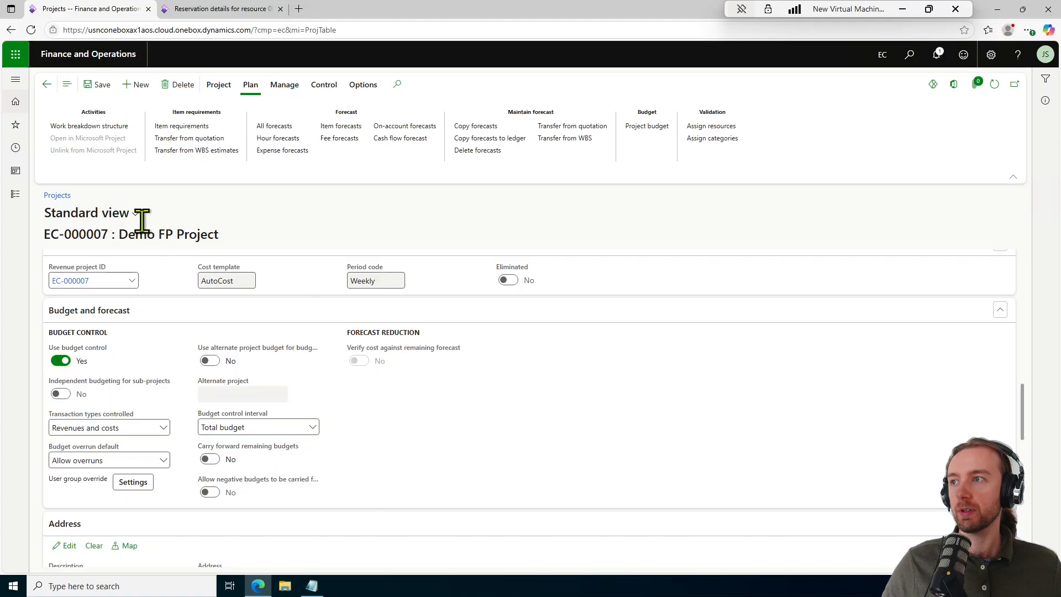
pyautogui.click(105, 86)
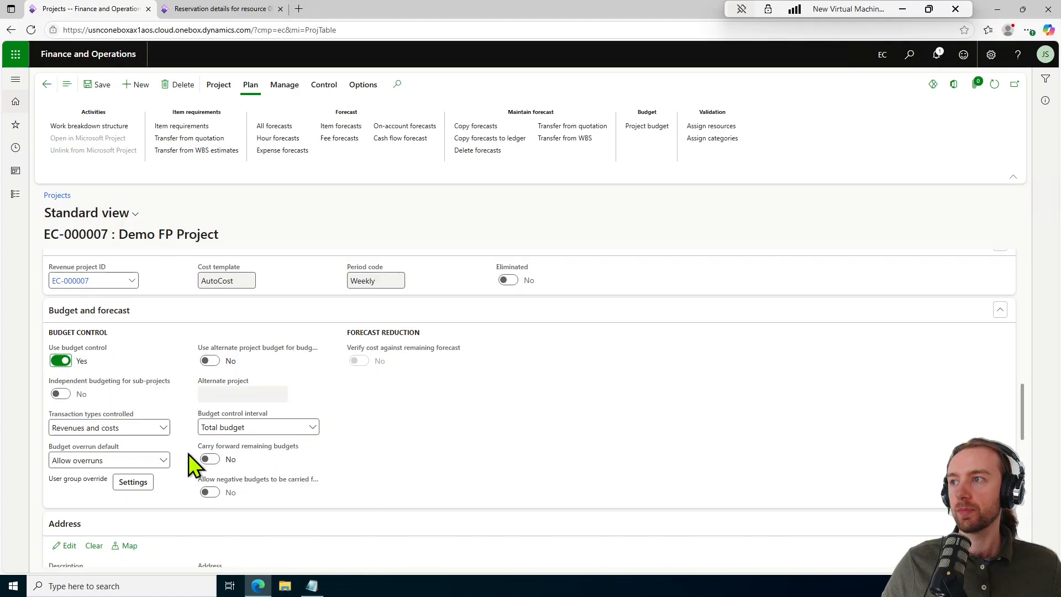
pyautogui.click(163, 461)
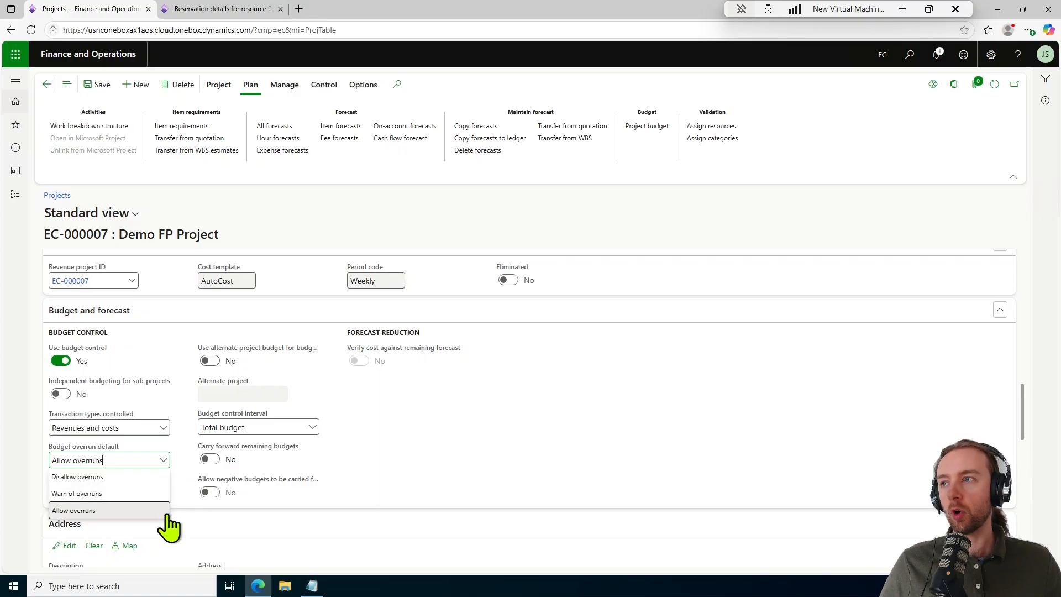
pyautogui.click(460, 448)
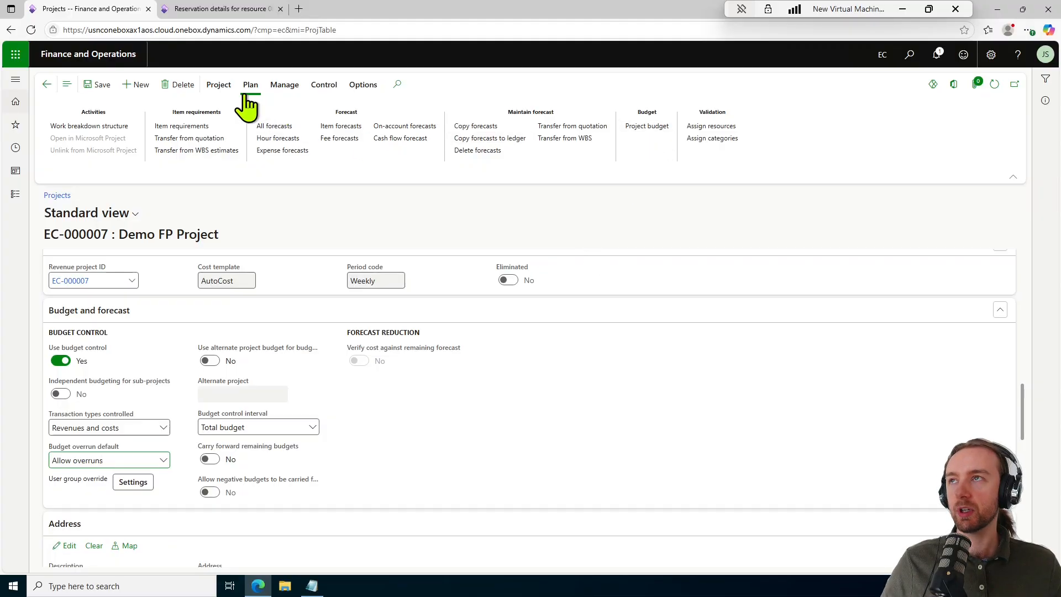
pyautogui.click(61, 360)
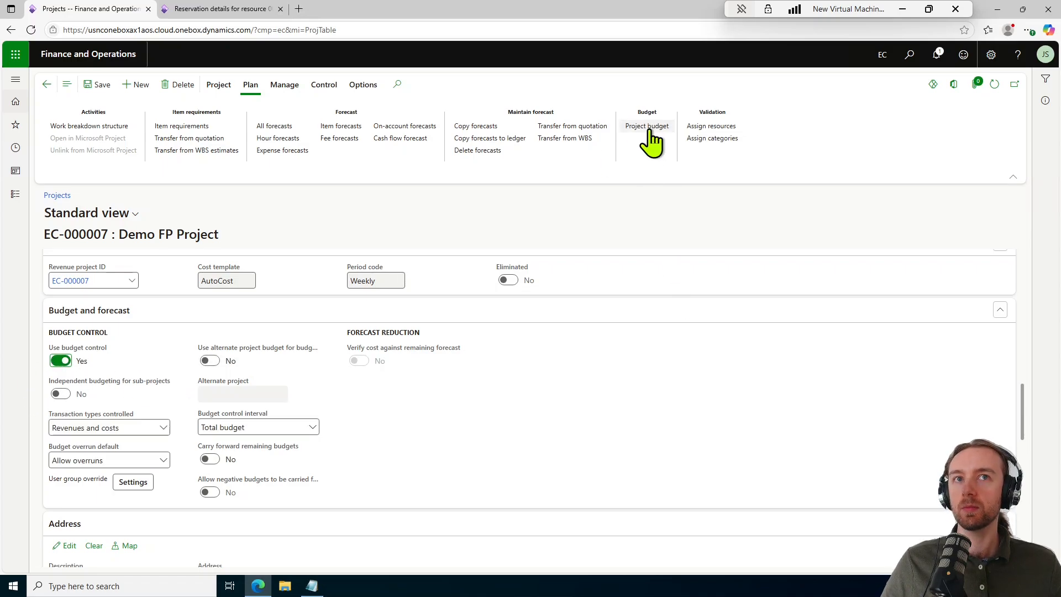
# Open the project budget and import forecast model F01 into it, summarized by category with a 0.00 mark up/down on units
pyautogui.click(651, 133)
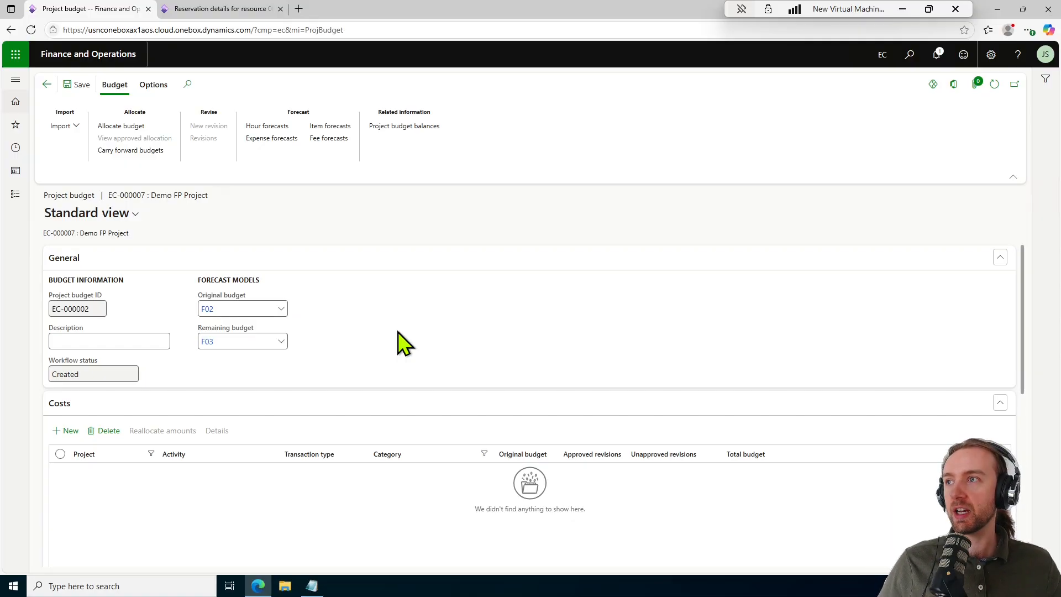
pyautogui.click(62, 126)
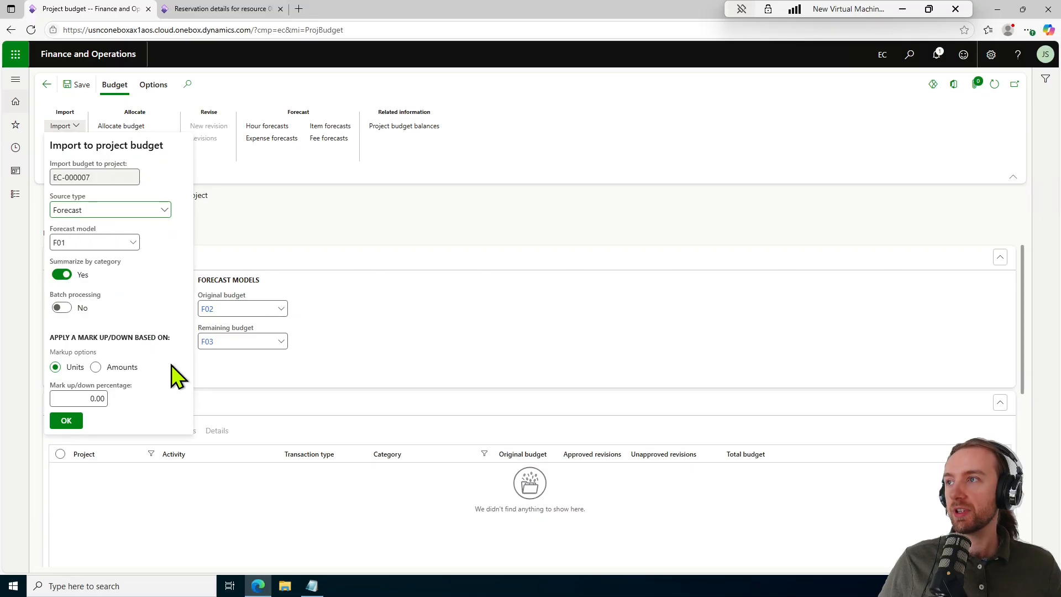
pyautogui.click(72, 424)
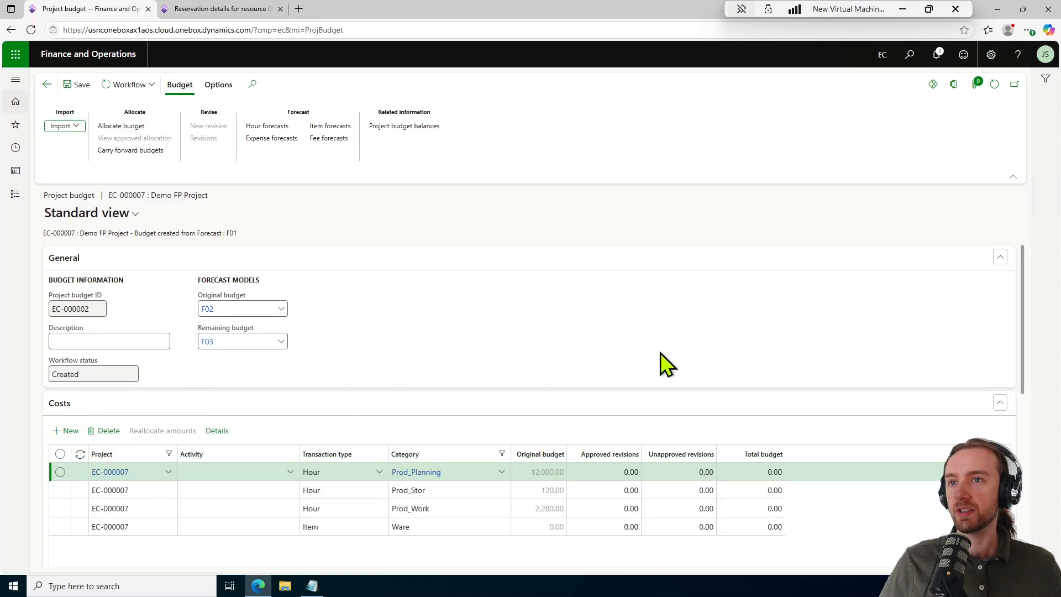
# Review the imported original budget amounts per category in both the cost and revenue lines
pyautogui.scroll(-1, 677, 363)
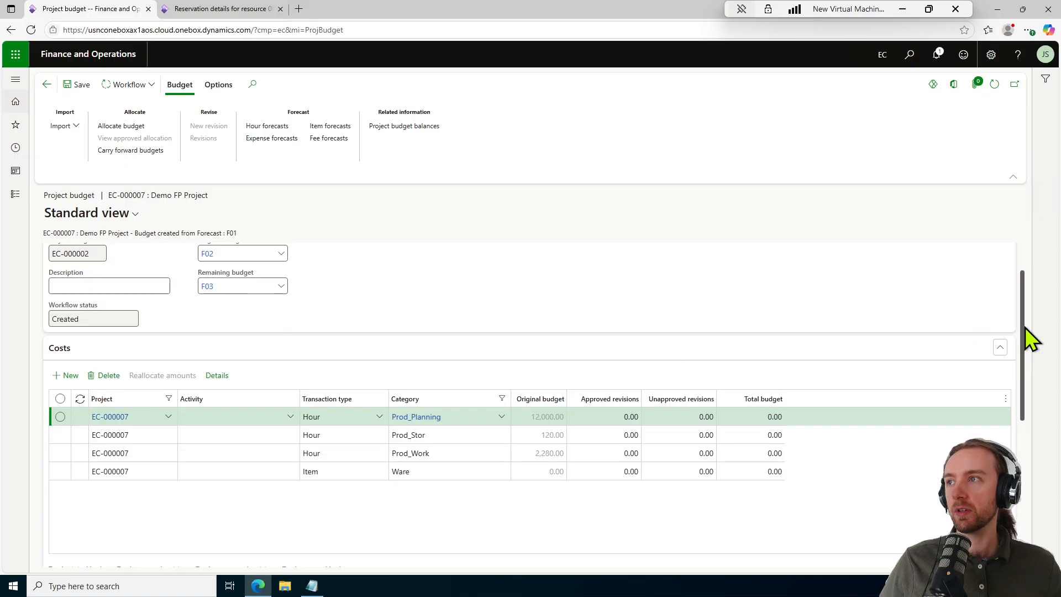
pyautogui.moveTo(1025, 327); pyautogui.dragTo(1026, 367)
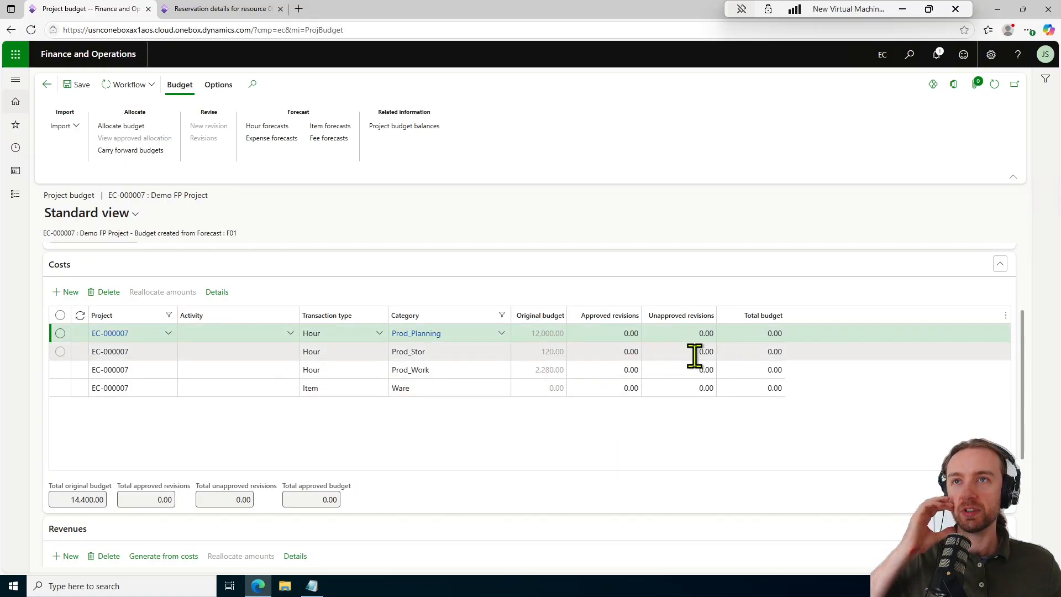
pyautogui.moveTo(1024, 397); pyautogui.dragTo(1028, 487)
pyautogui.click(565, 485)
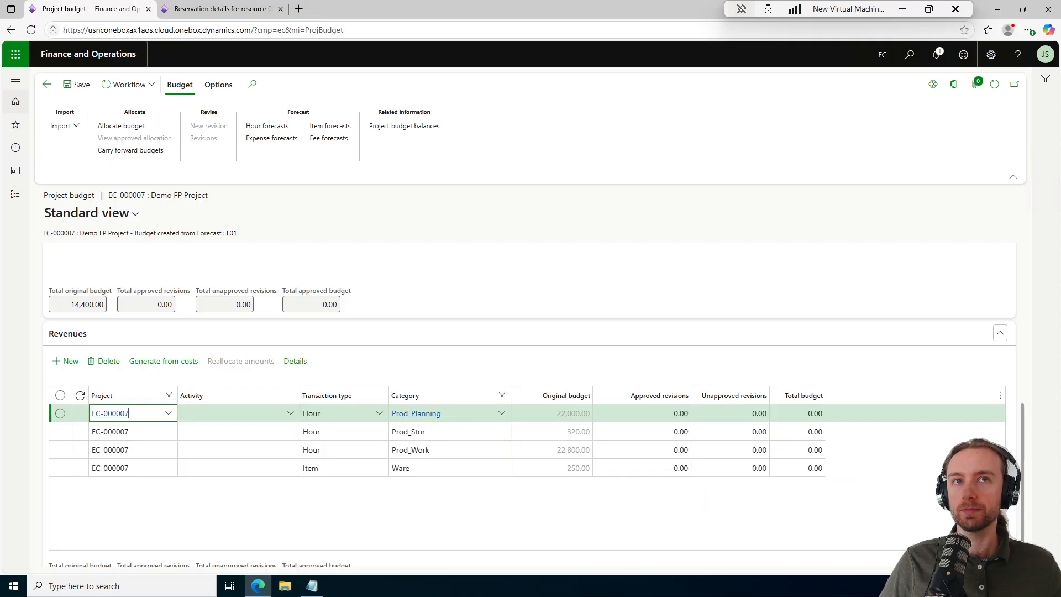
pyautogui.moveTo(1023, 462); pyautogui.dragTo(1036, 320)
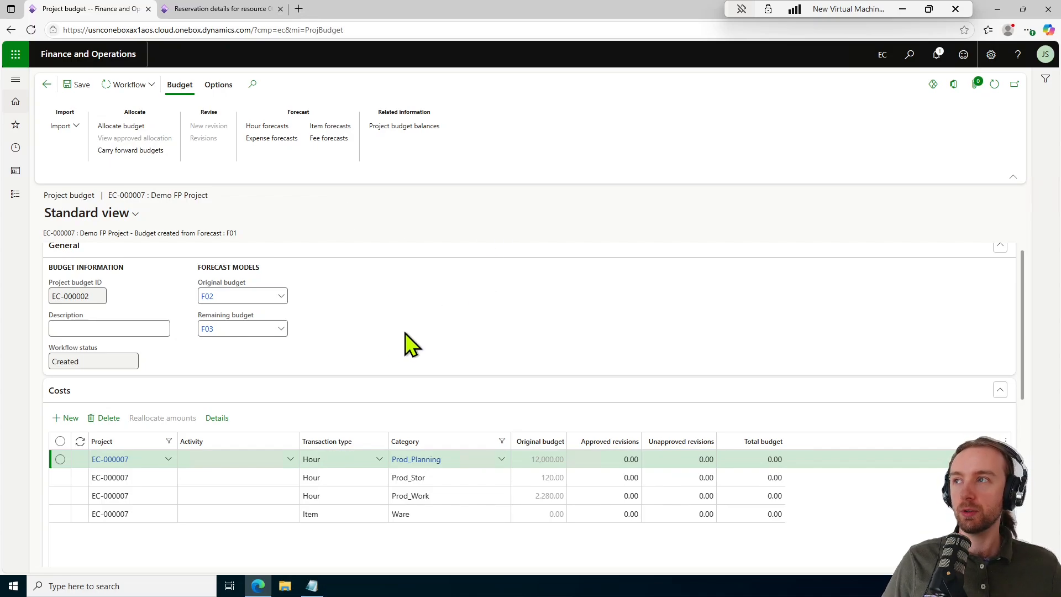
# Submit the original budget to the review workflow without a comment
pyautogui.click(135, 92)
pyautogui.click(133, 104)
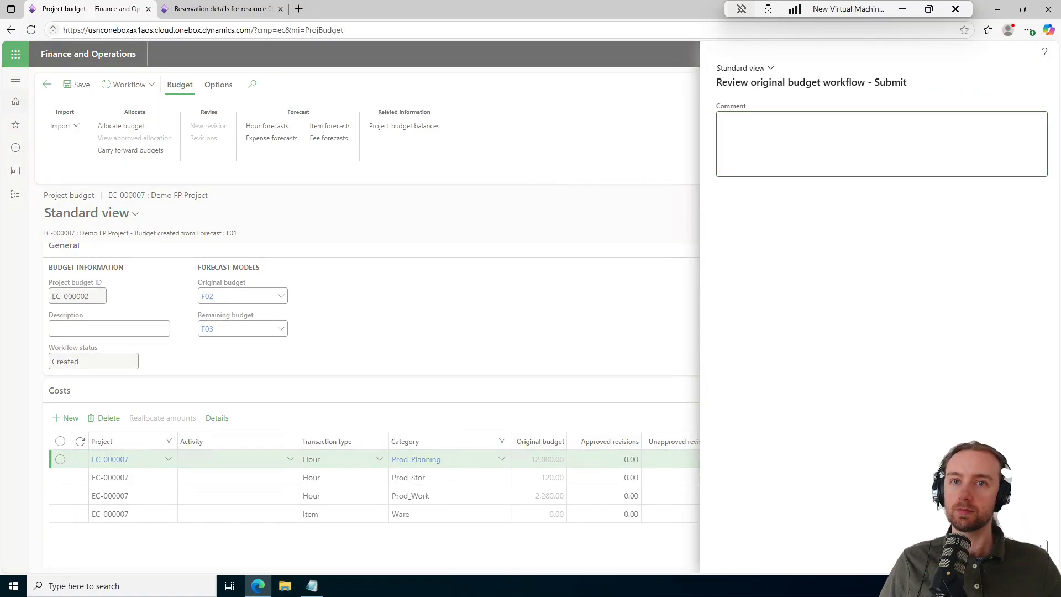
pyautogui.click(986, 548)
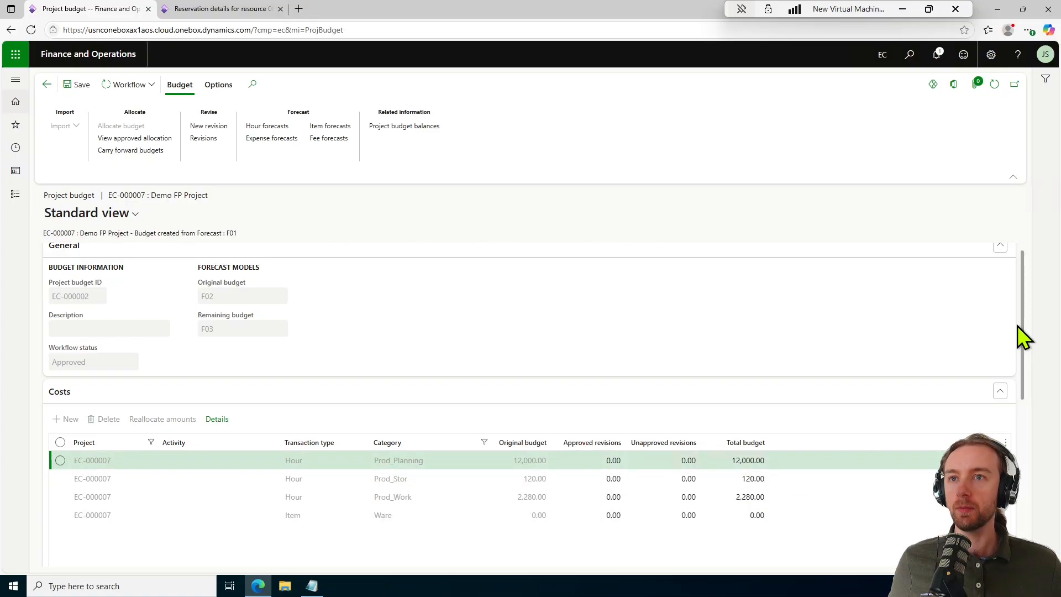
# Check the total budget amounts on the revenue and cost lines and save the project budget
pyautogui.moveTo(1023, 326); pyautogui.dragTo(1021, 486)
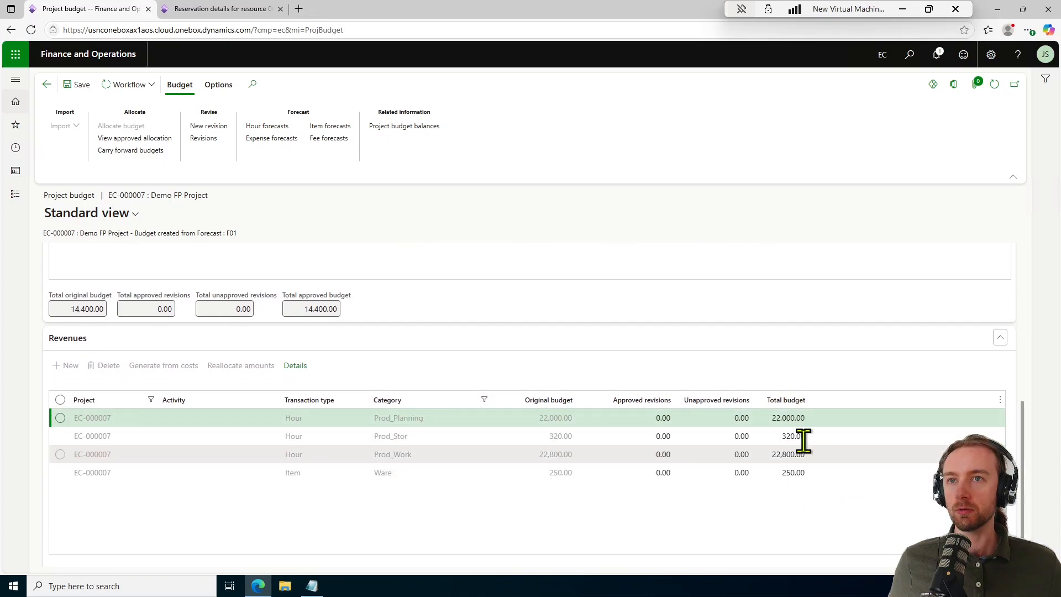
pyautogui.moveTo(1023, 482); pyautogui.dragTo(1049, 284)
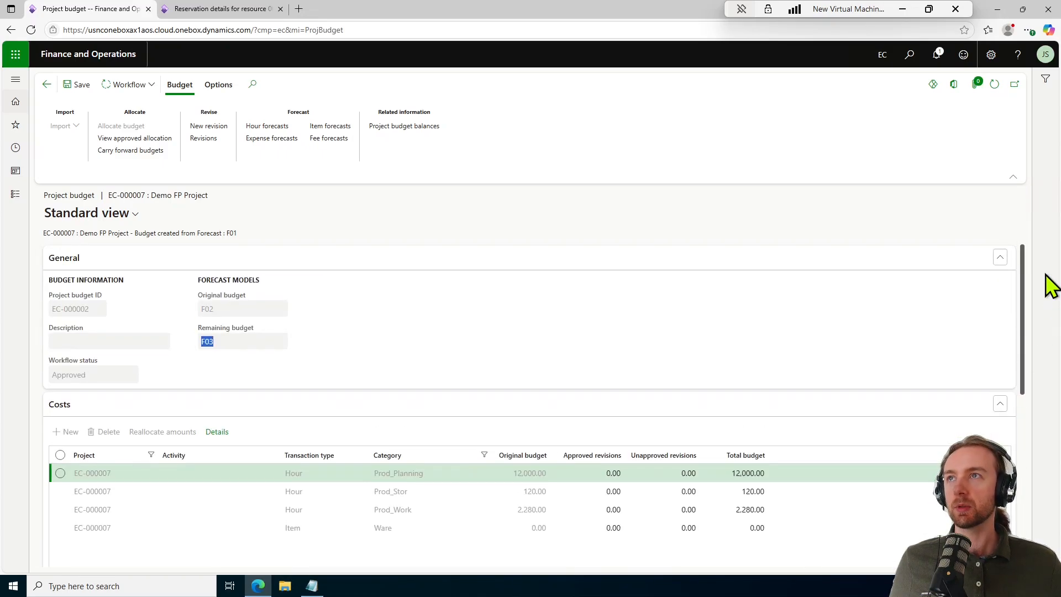
pyautogui.click(78, 86)
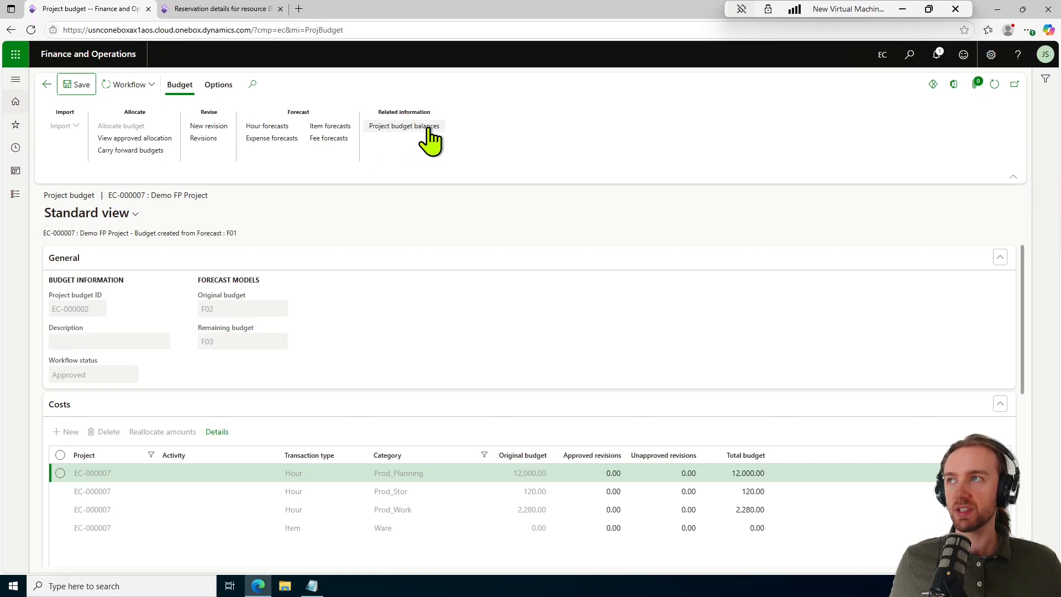
# Open the project budget balances and expand the total cost and total revenue by transaction type
pyautogui.click(428, 130)
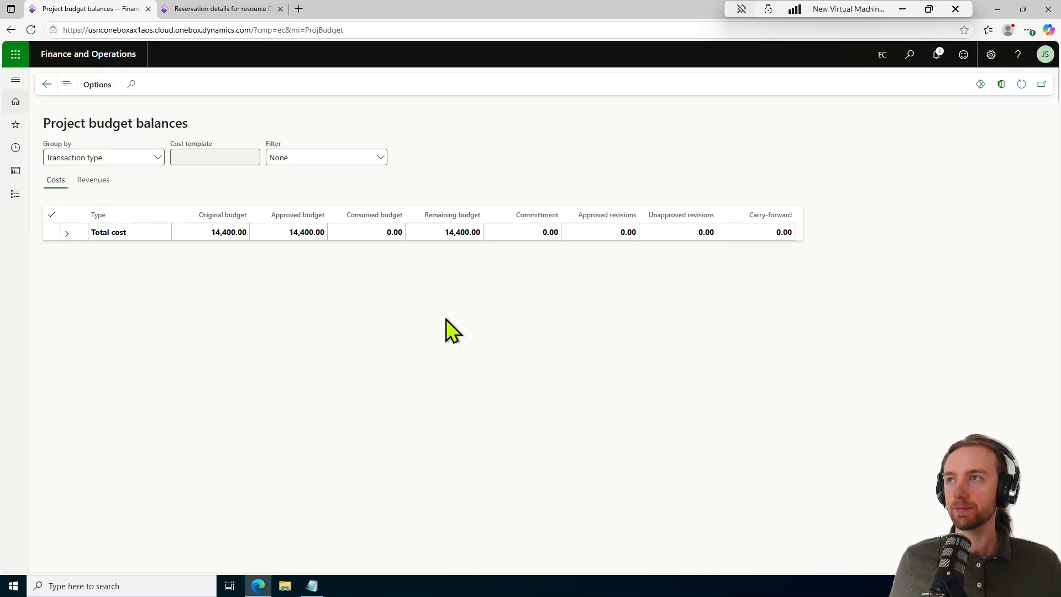
pyautogui.click(64, 232)
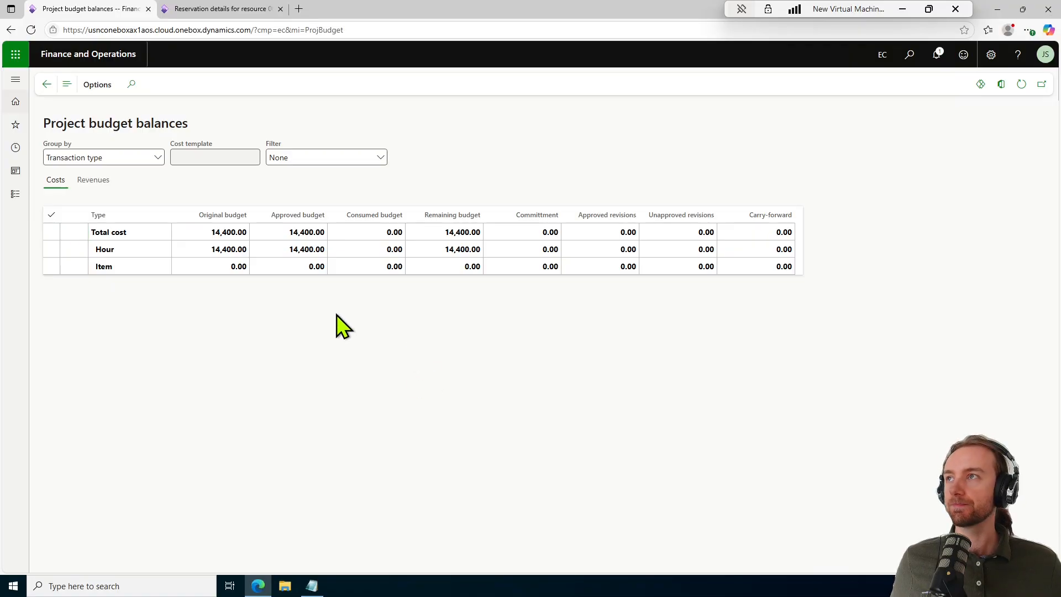
pyautogui.click(93, 181)
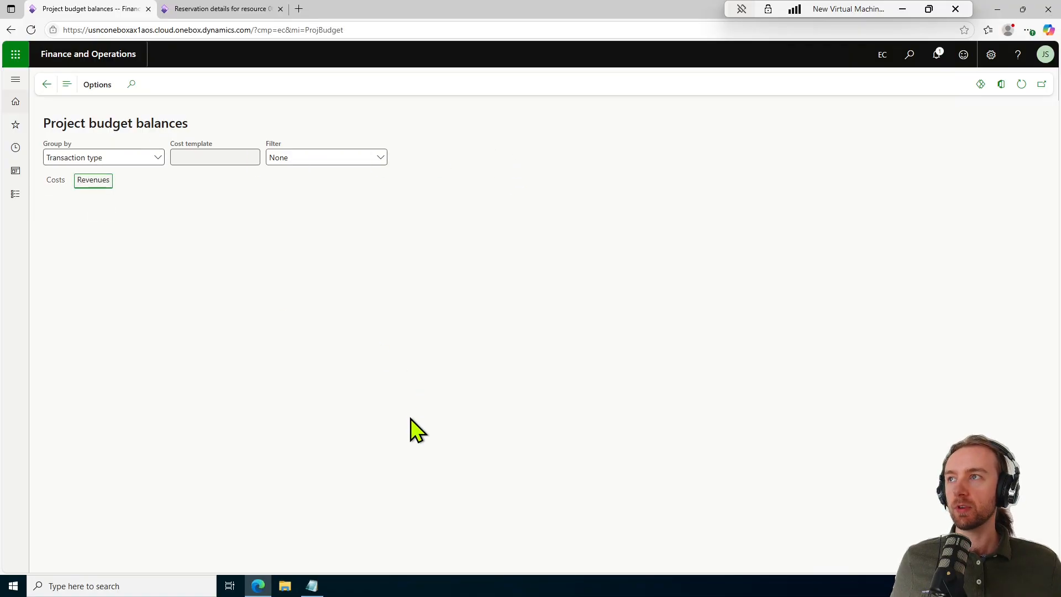
pyautogui.click(66, 233)
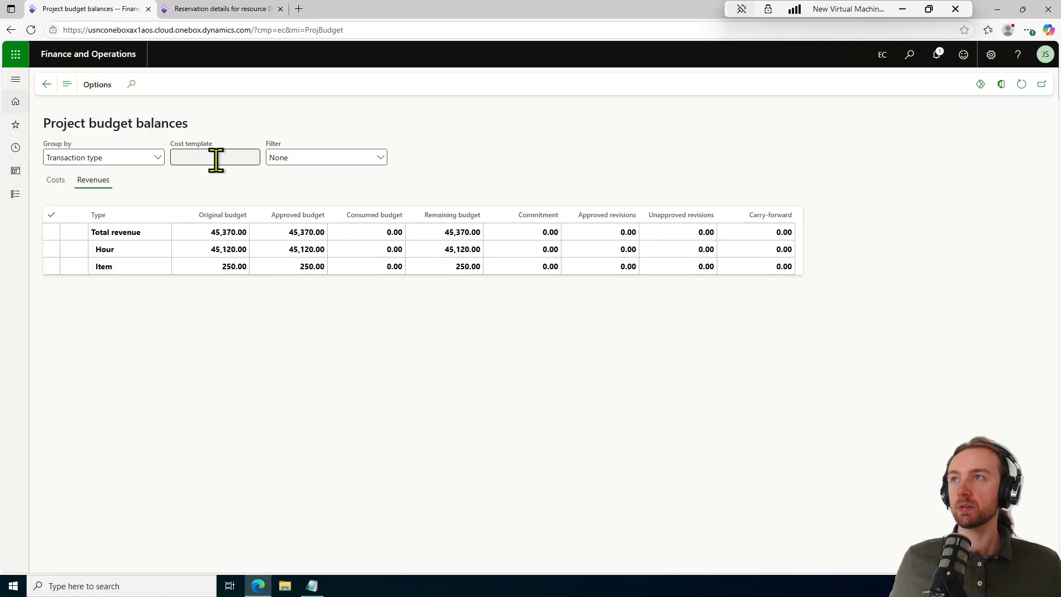
# Group the revenue budget balances by Category
pyautogui.click(156, 158)
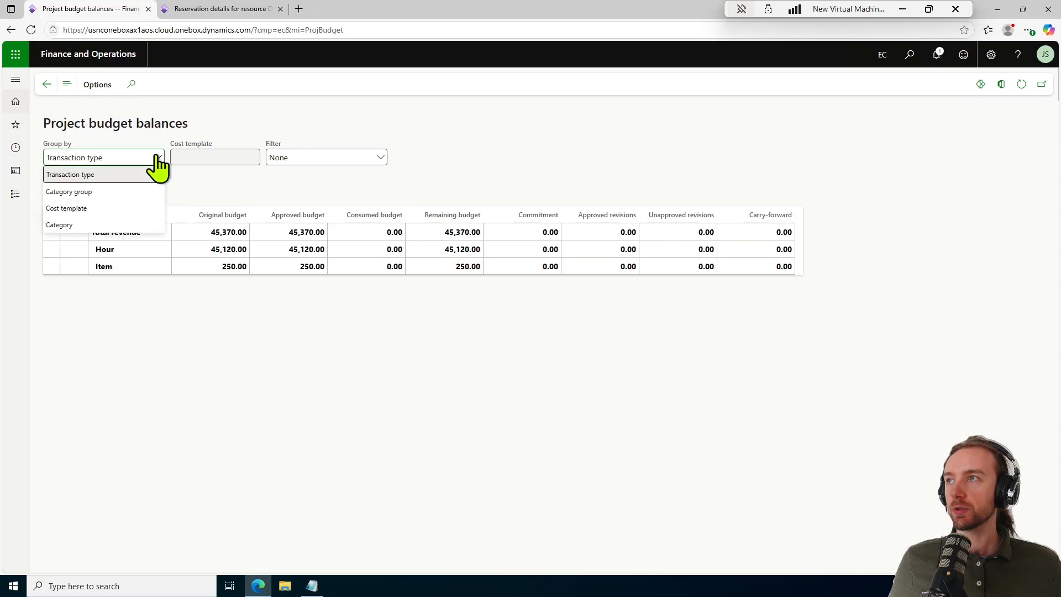
pyautogui.click(132, 224)
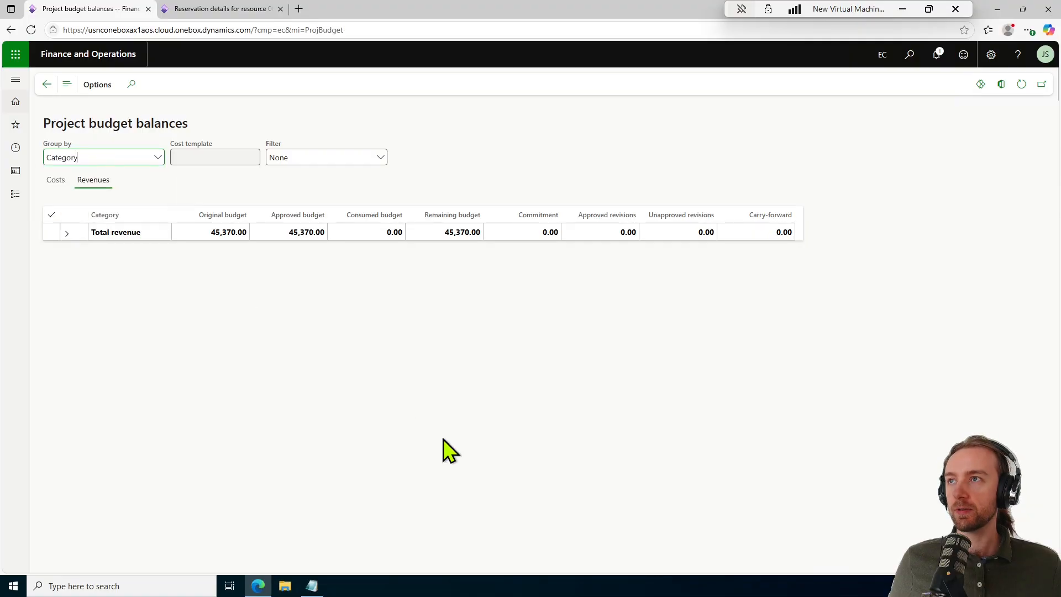
# Expand the total revenue by category in the budget balances and return to the Demo FP Project record
pyautogui.click(66, 233)
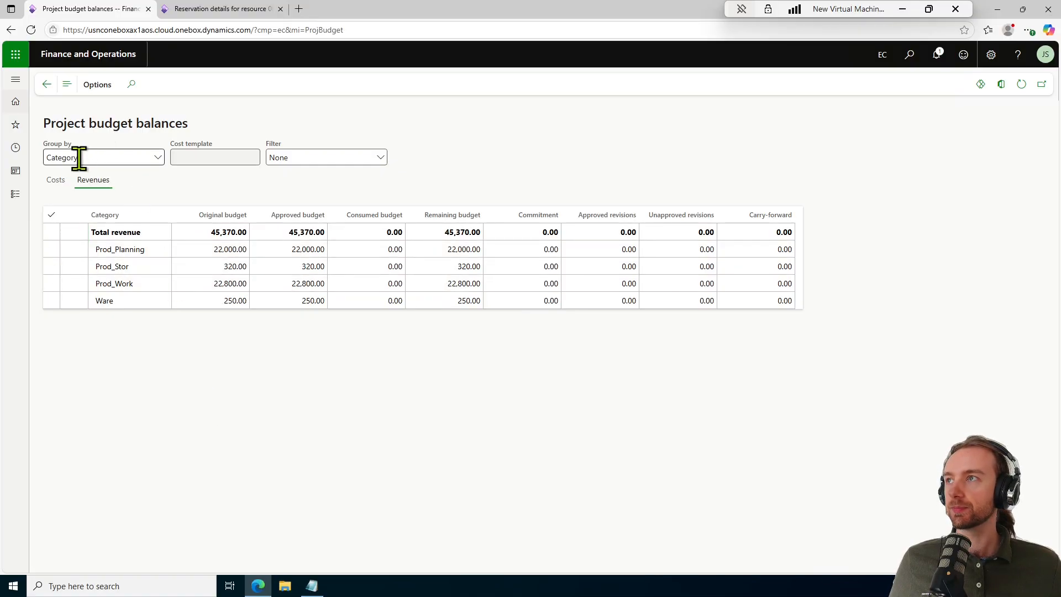
pyautogui.click(46, 84)
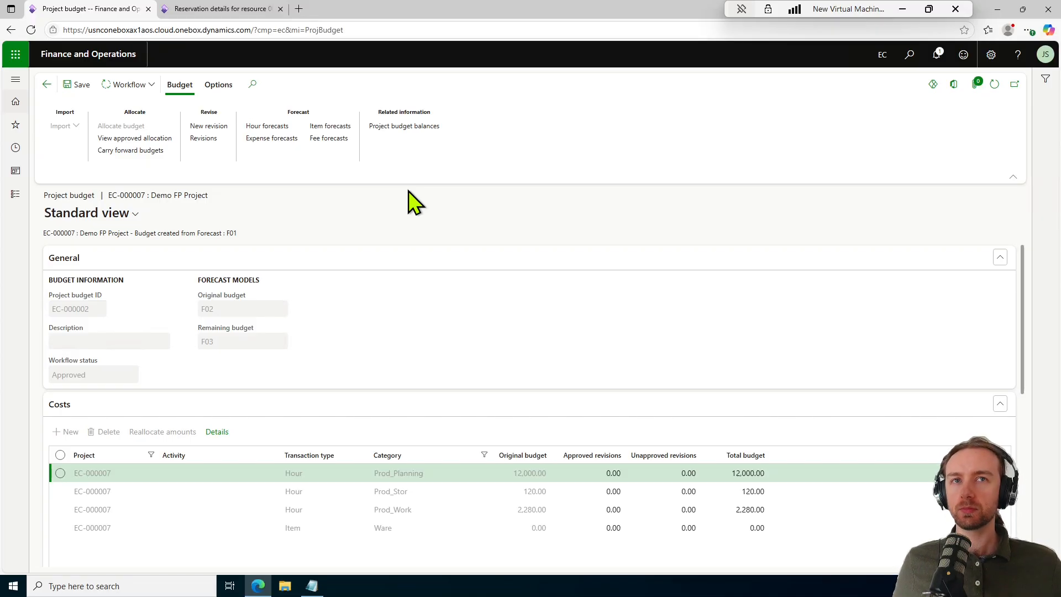
pyautogui.click(45, 86)
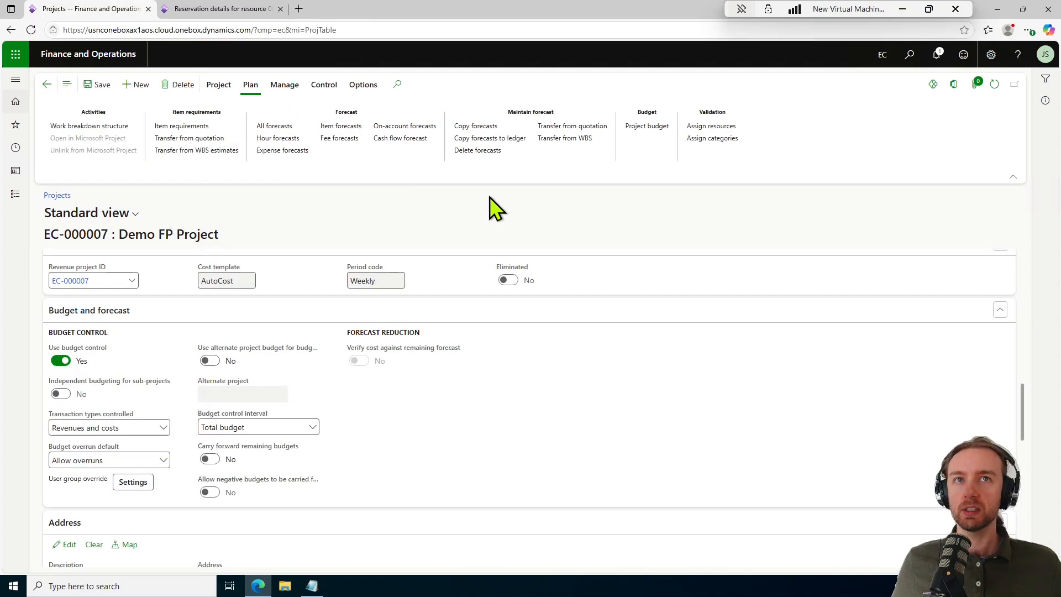
# Review the on-account transactions of Demo FP Project and return to the project record
pyautogui.click(285, 86)
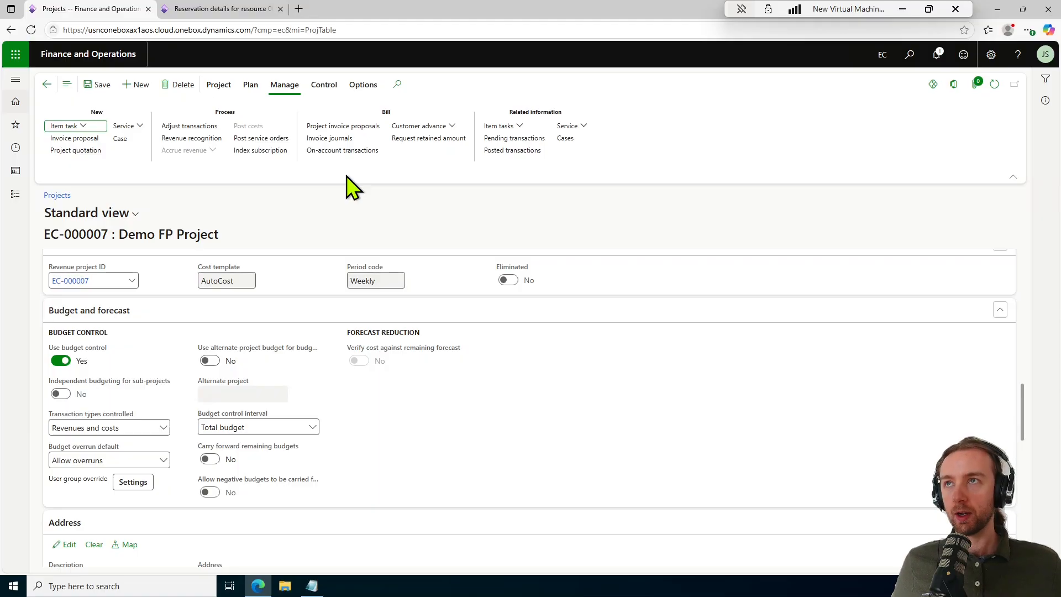
pyautogui.click(341, 150)
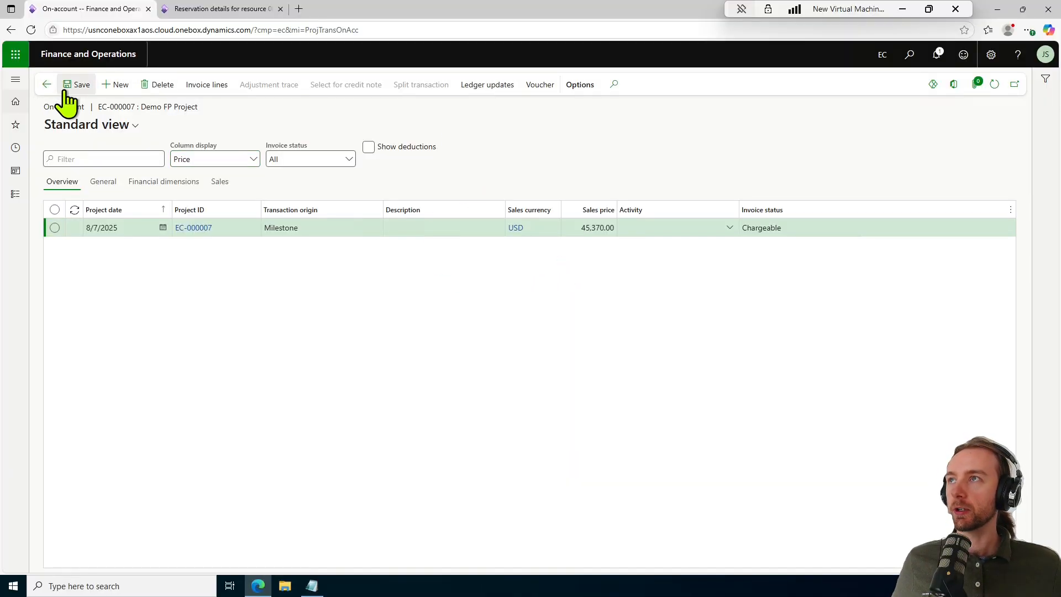
pyautogui.click(47, 84)
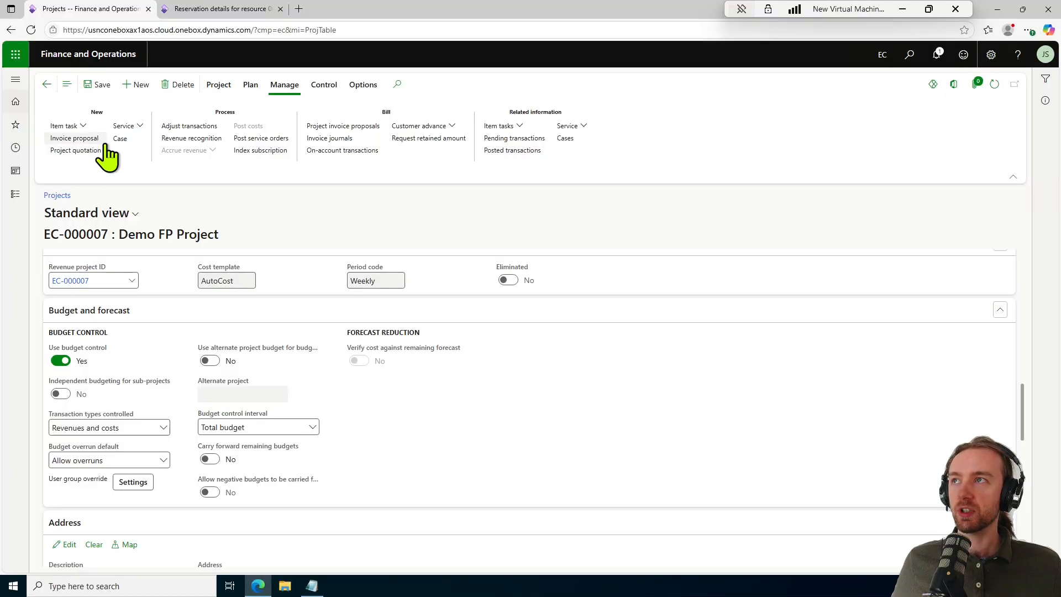
# Check which project stages are available for Demo FP Project without changing the stage
pyautogui.click(216, 83)
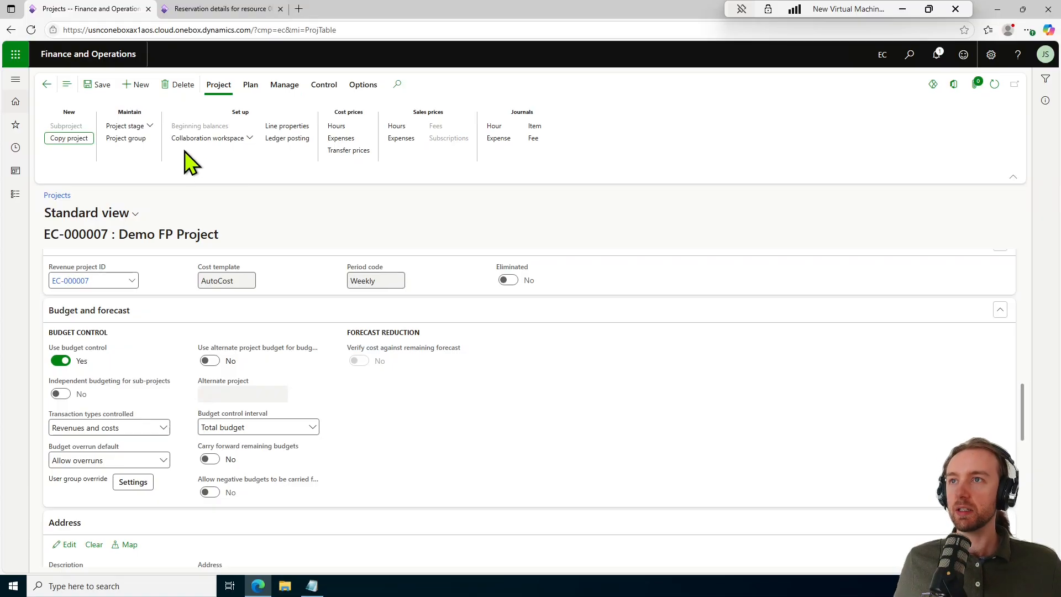
pyautogui.click(149, 127)
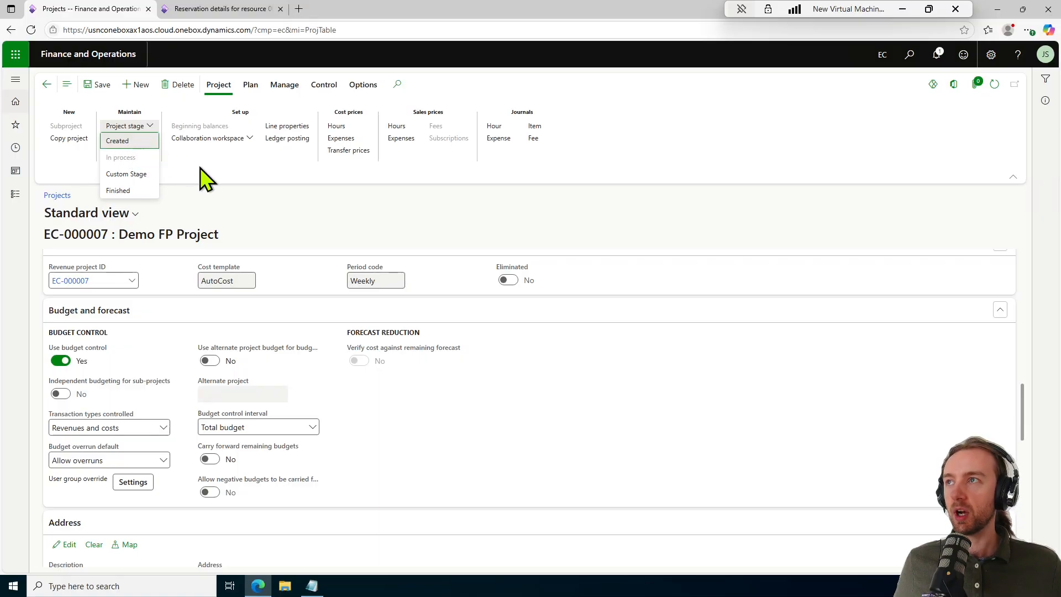
pyautogui.click(247, 173)
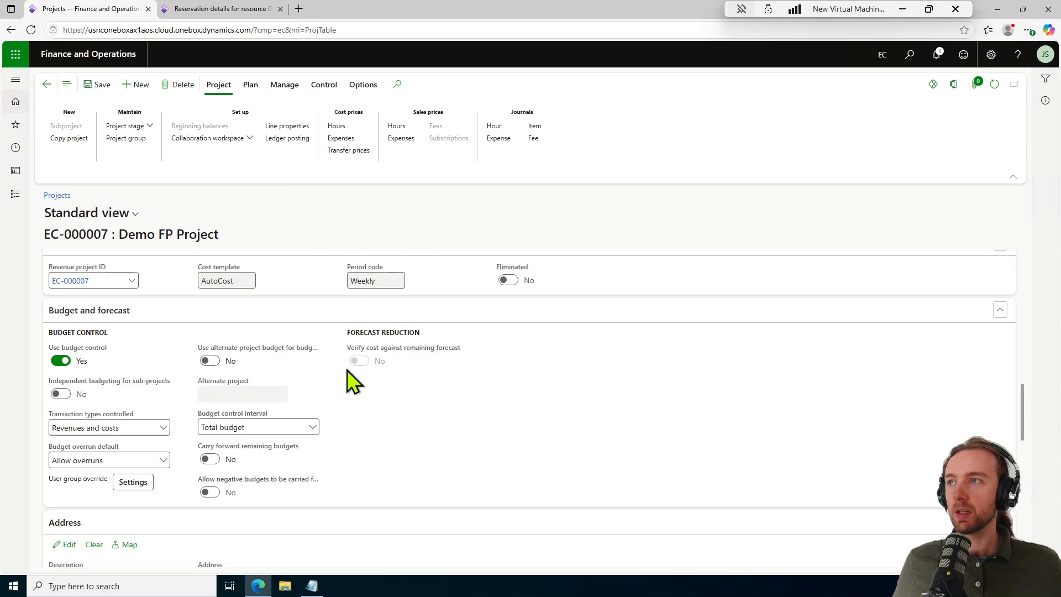
# Open the contract of Demo FP Project and add a billing rule with line type Progress
pyautogui.scroll(8, 352, 375)
pyautogui.scroll(5, 354, 368)
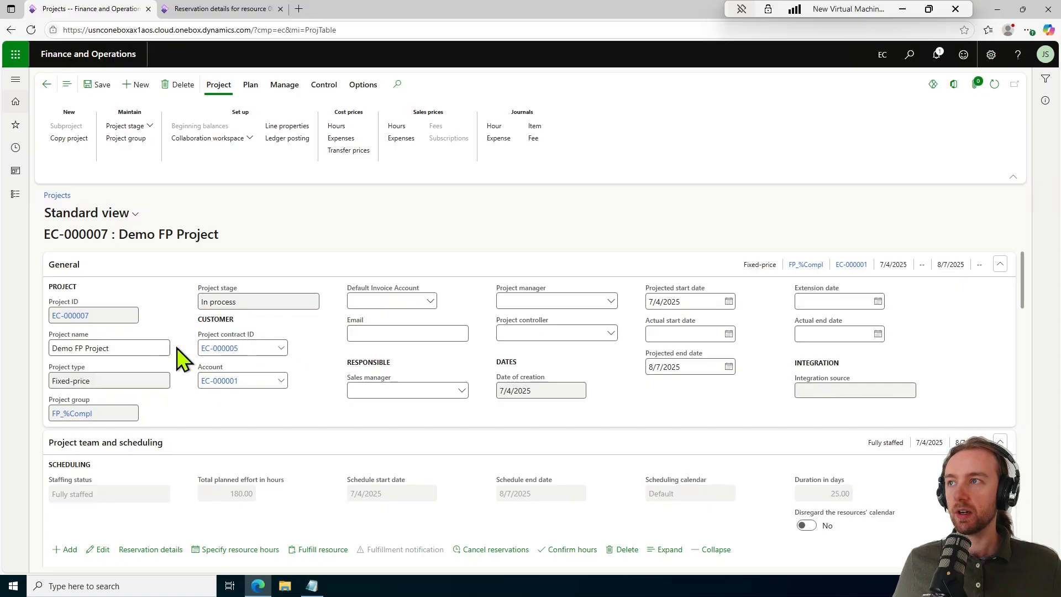
pyautogui.click(215, 348)
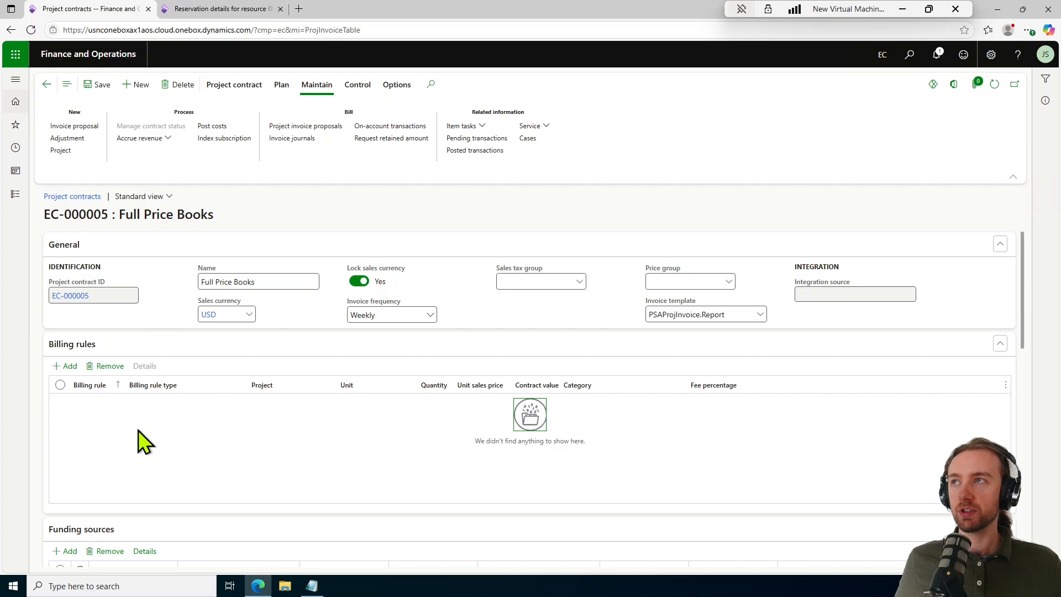
pyautogui.click(65, 366)
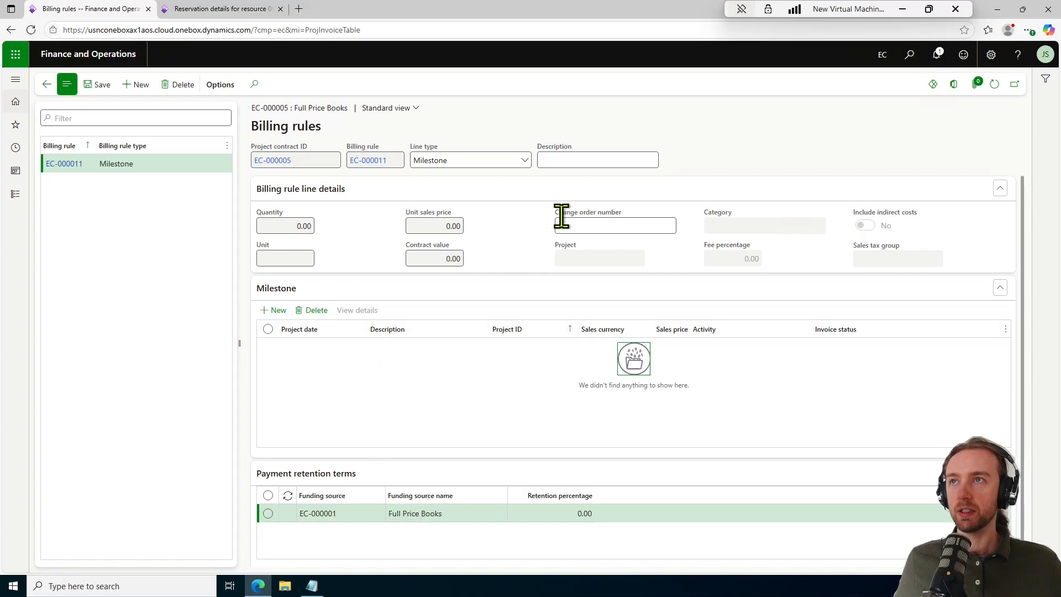
pyautogui.click(525, 160)
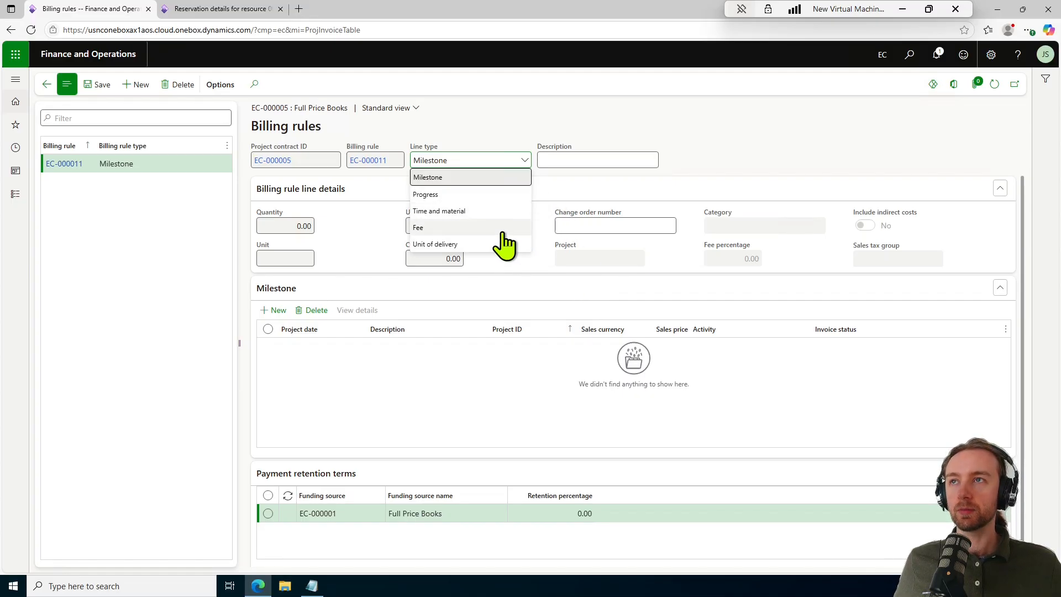
pyautogui.click(459, 198)
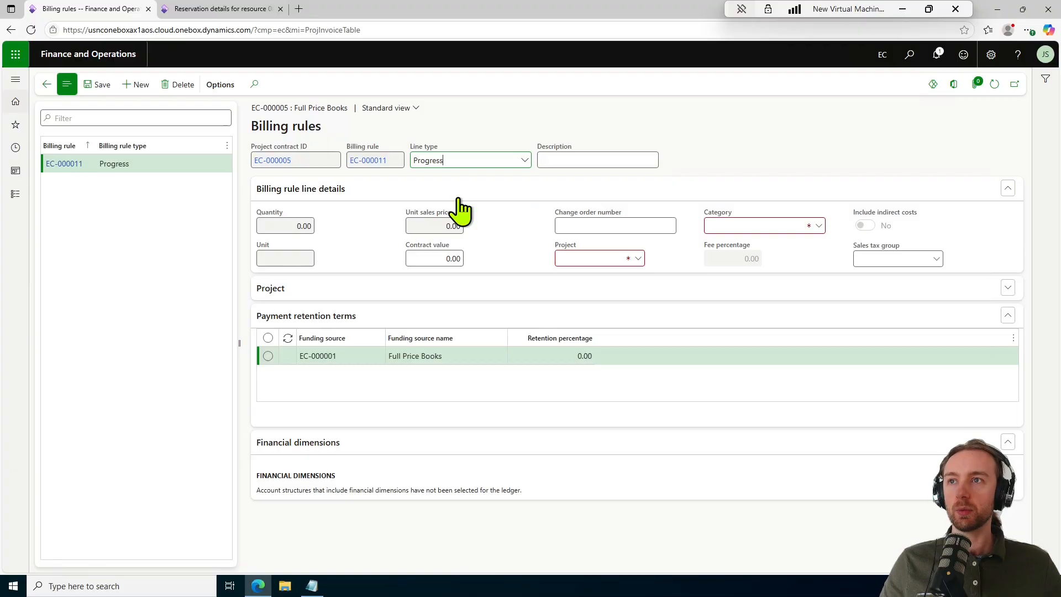
# Enter "Fixed Price Billing" as the description of the new billing rule
pyautogui.click(626, 160)
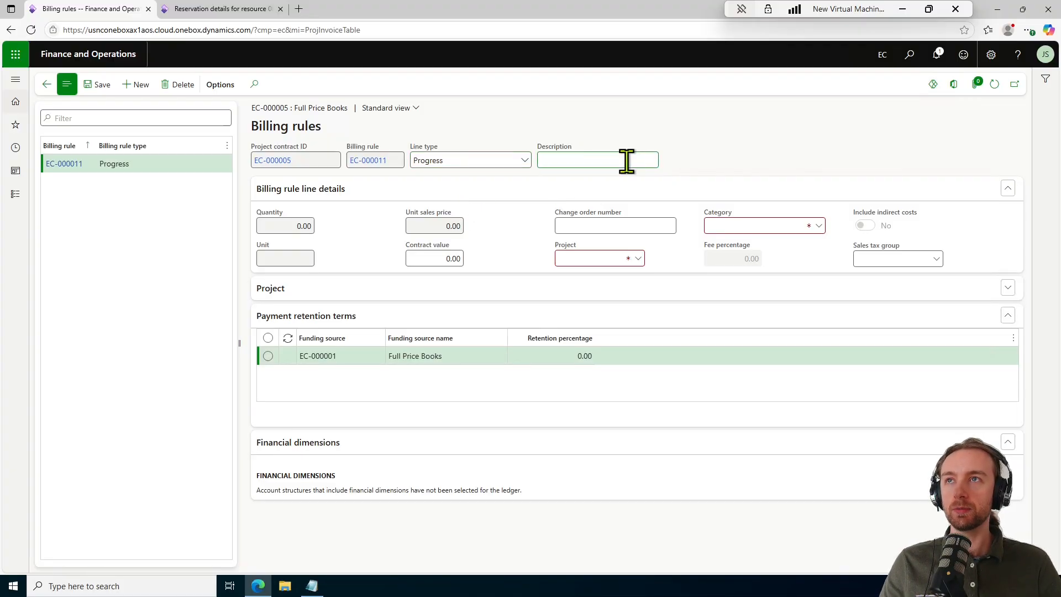
pyautogui.write('Fix')
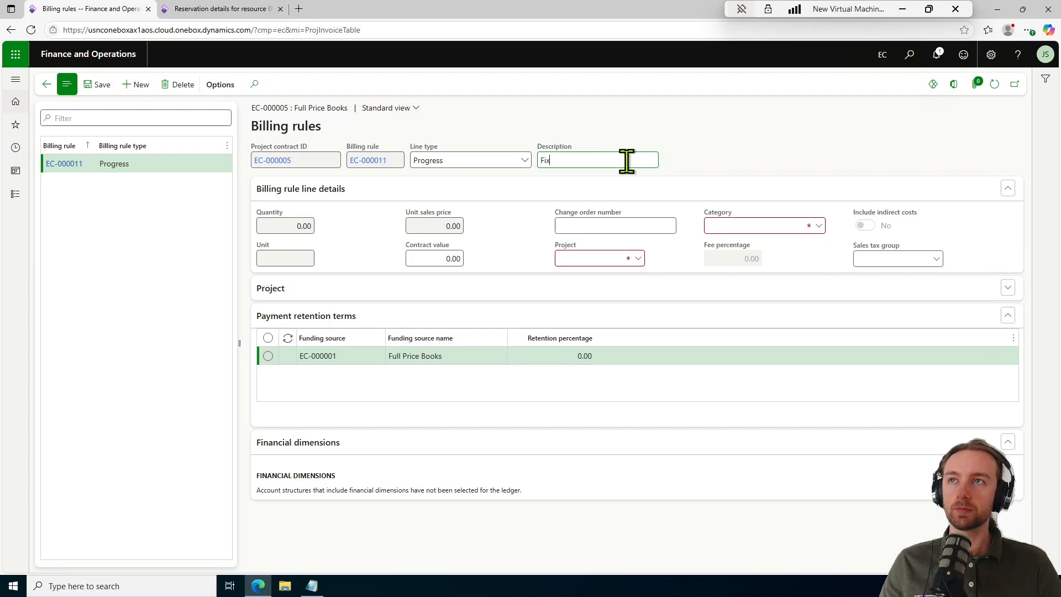
pyautogui.write('ed Price')
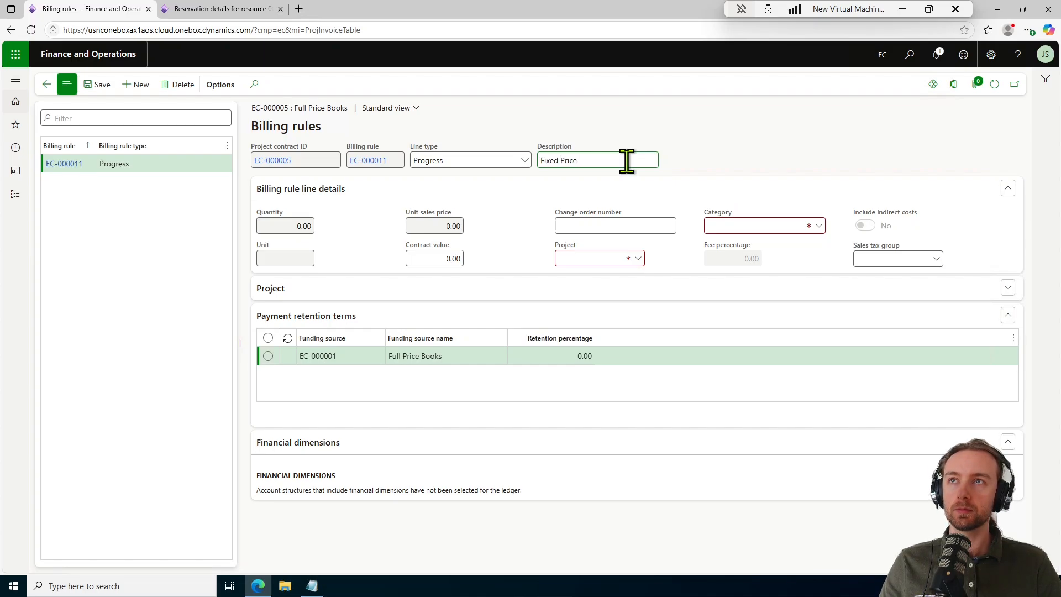
pyautogui.write(' Billing')
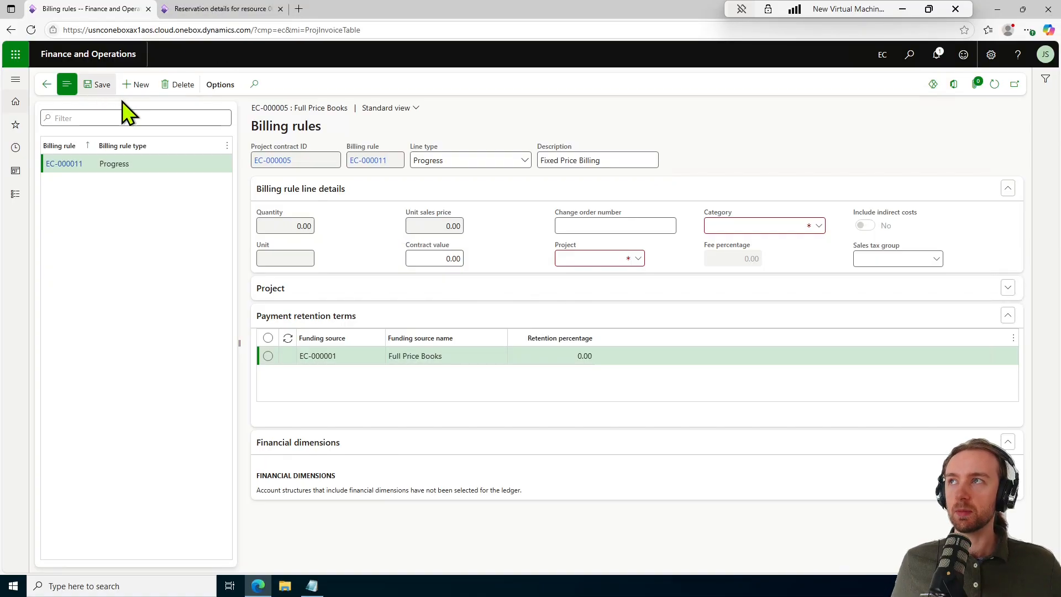
# Duplicate the browser tab and open Demo FP Project there from the All projects list of Project management and accounting
pyautogui.rightClick(98, 11)
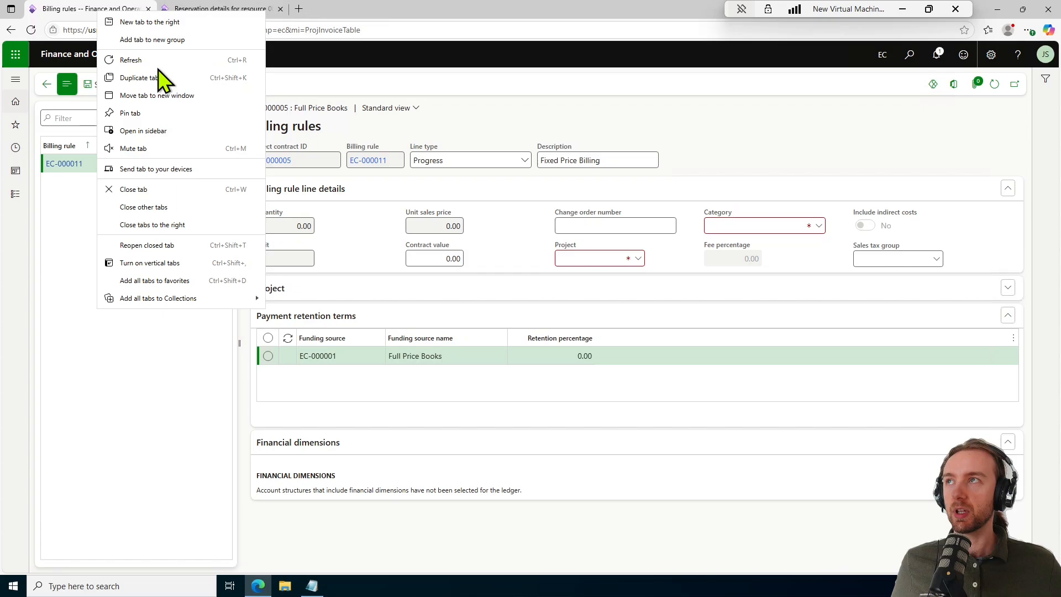
pyautogui.click(163, 77)
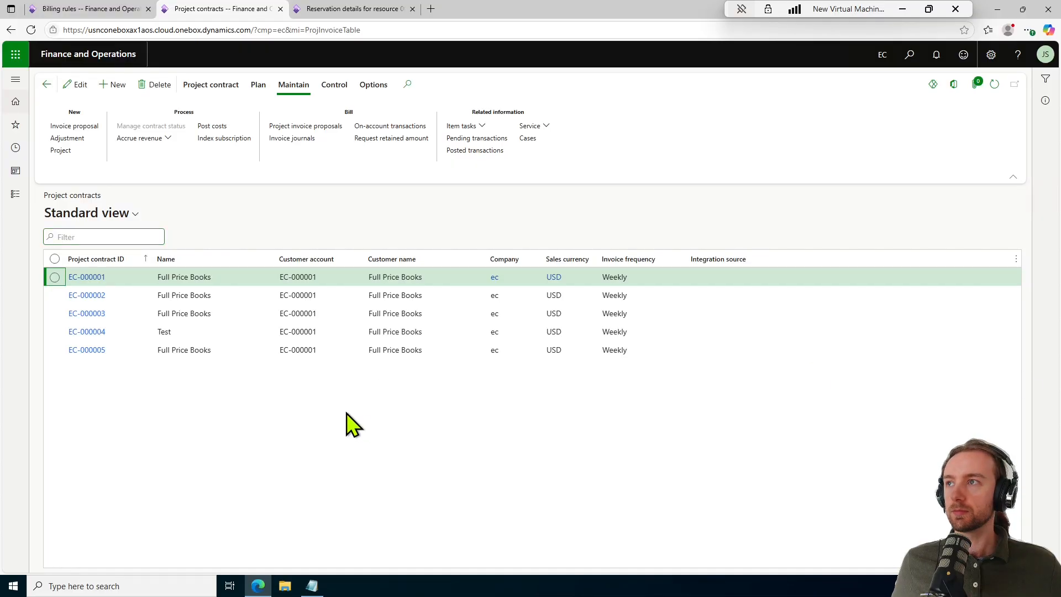
pyautogui.click(176, 353)
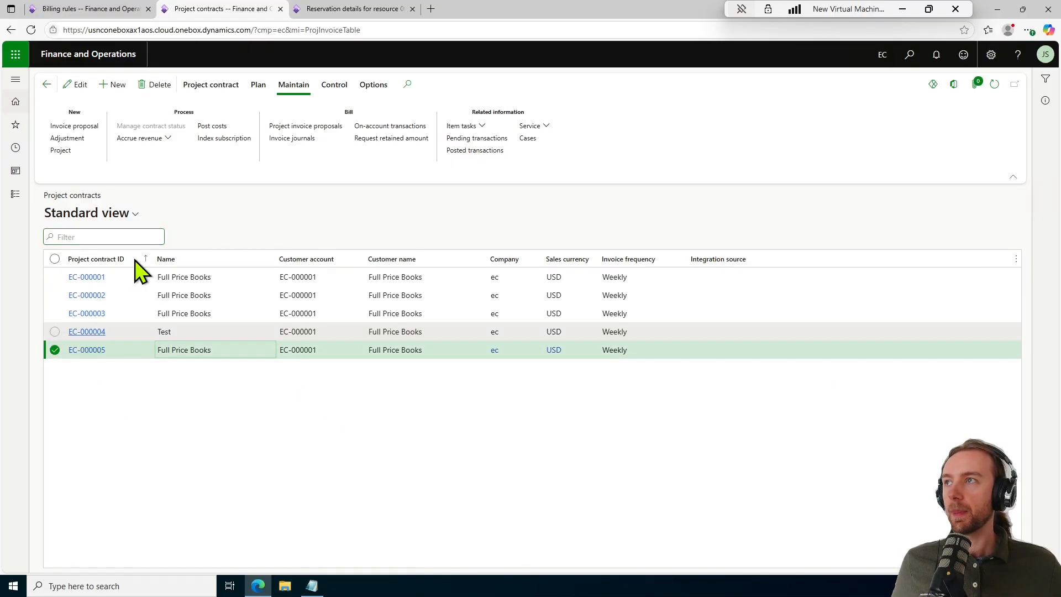
pyautogui.click(15, 198)
pyautogui.scroll(-6, 89, 404)
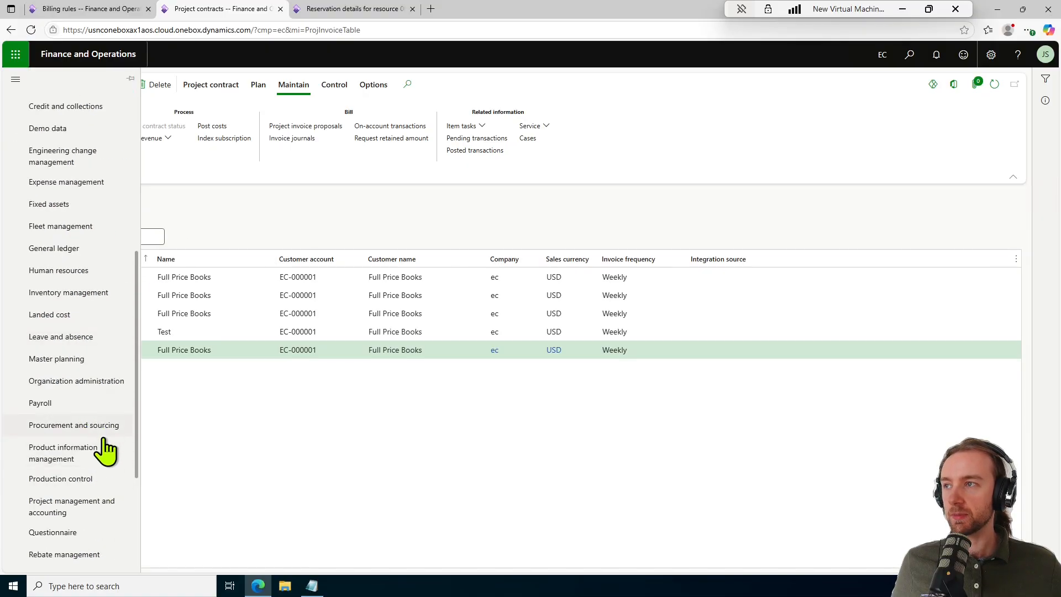
pyautogui.click(102, 507)
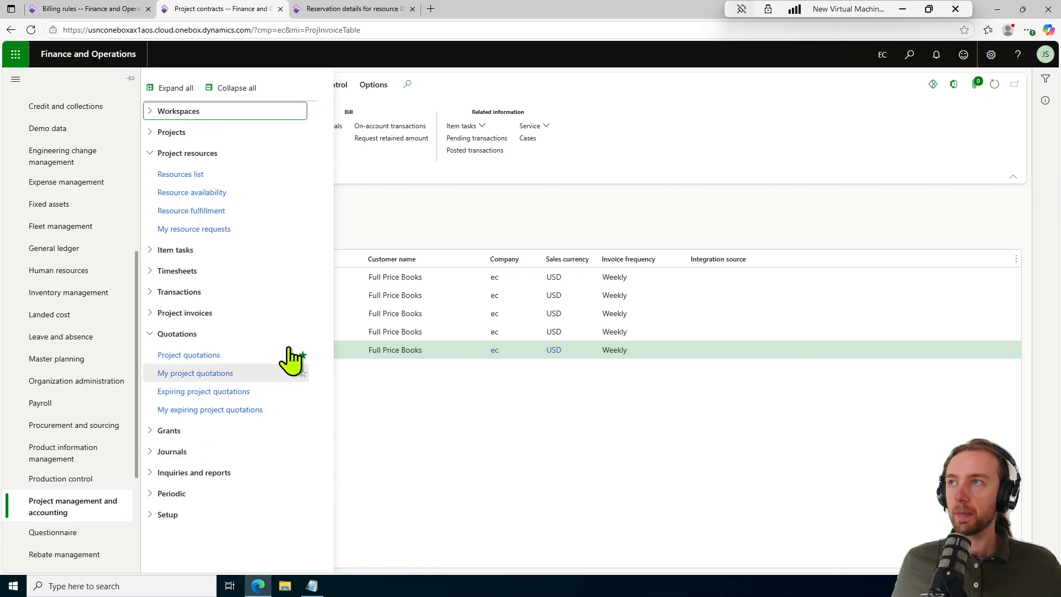
pyautogui.click(174, 135)
pyautogui.click(221, 152)
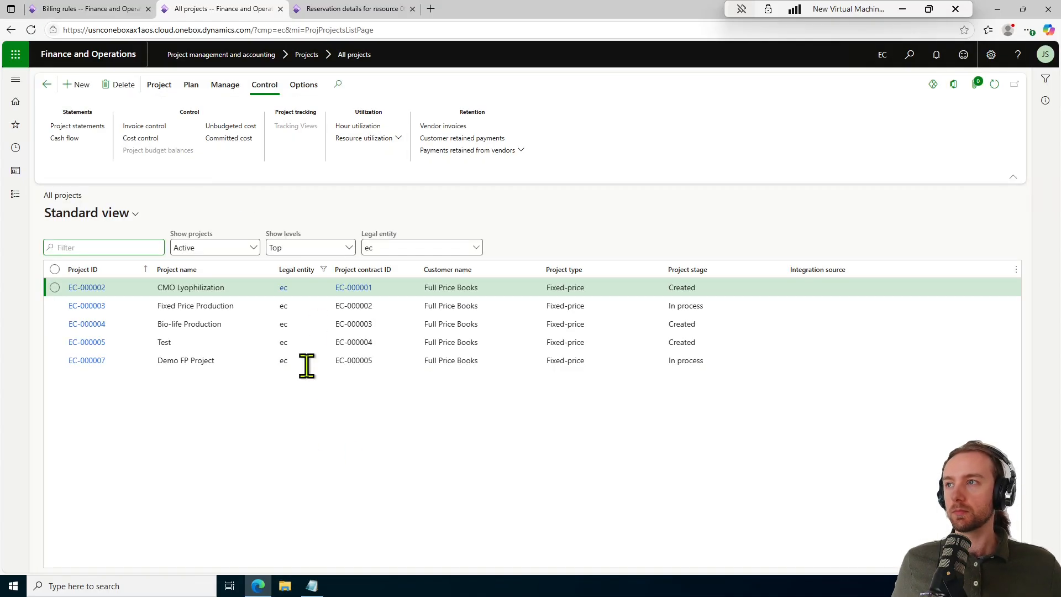
pyautogui.click(312, 364)
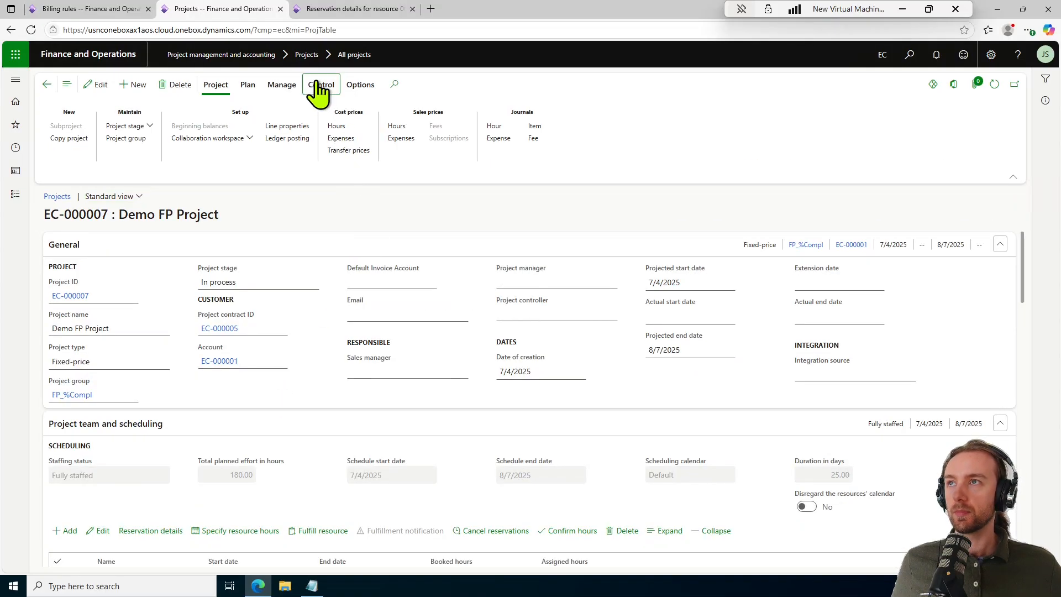
# Open the project's on-account transactions in the duplicated tab to look up the milestone's sales price
pyautogui.click(318, 86)
pyautogui.click(280, 84)
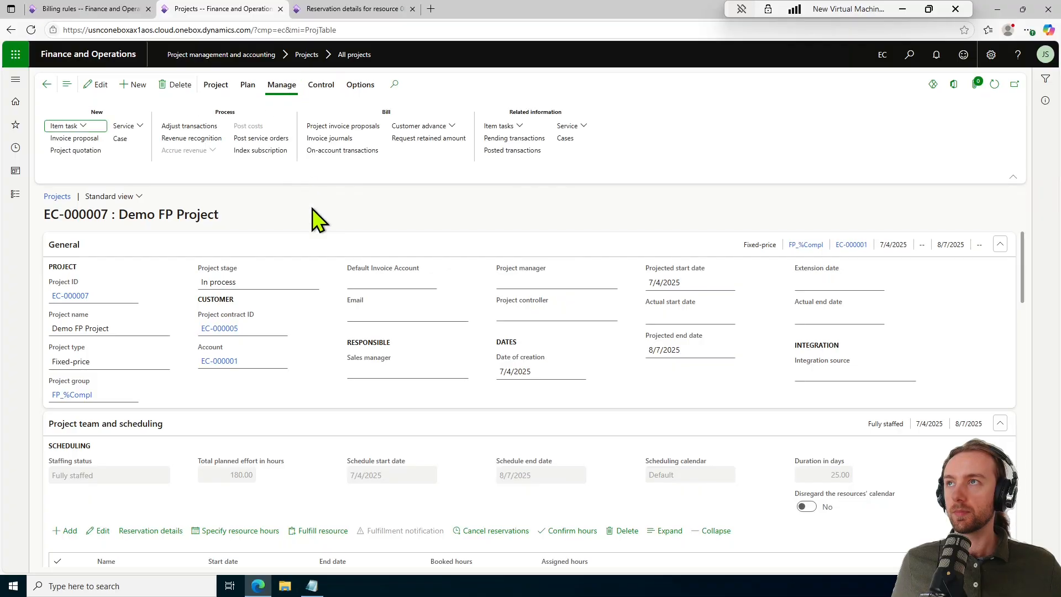
pyautogui.click(344, 150)
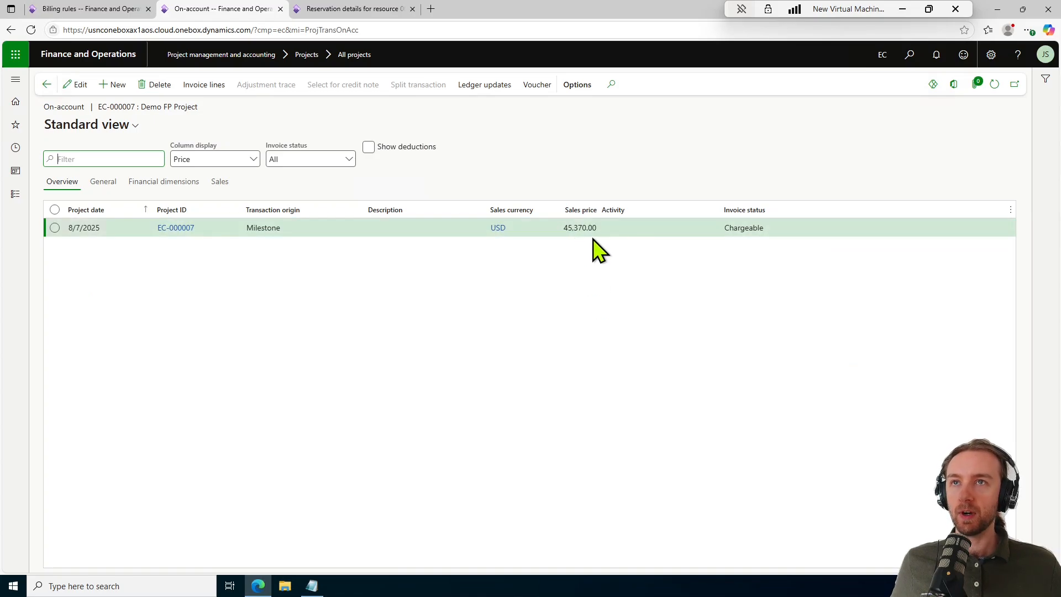
# Back in the billing rule, set the contract value to 45,370.00 and the project to EC-000007
pyautogui.click(94, 8)
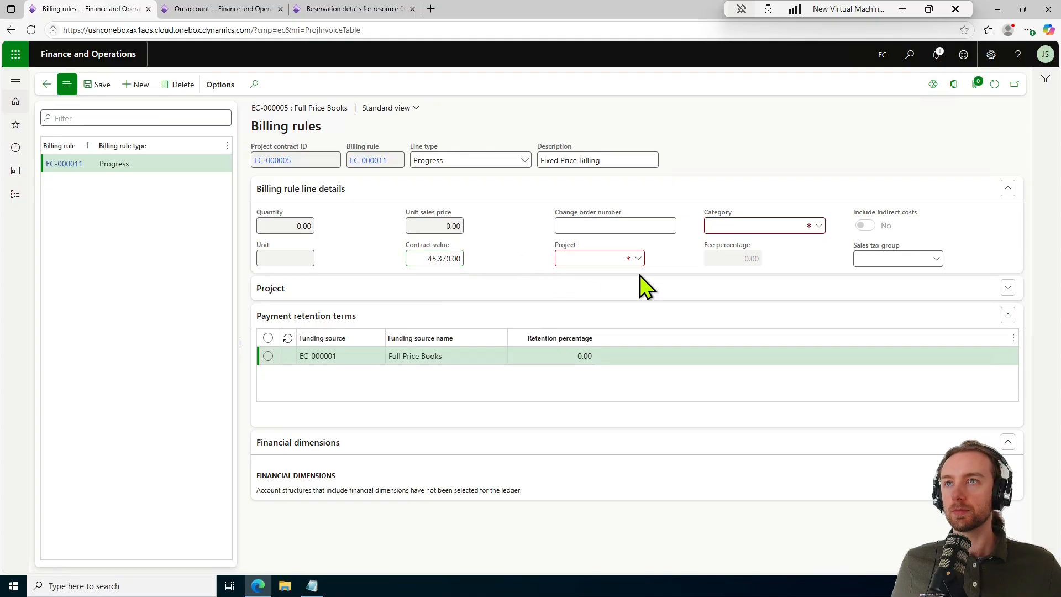
pyautogui.click(638, 258)
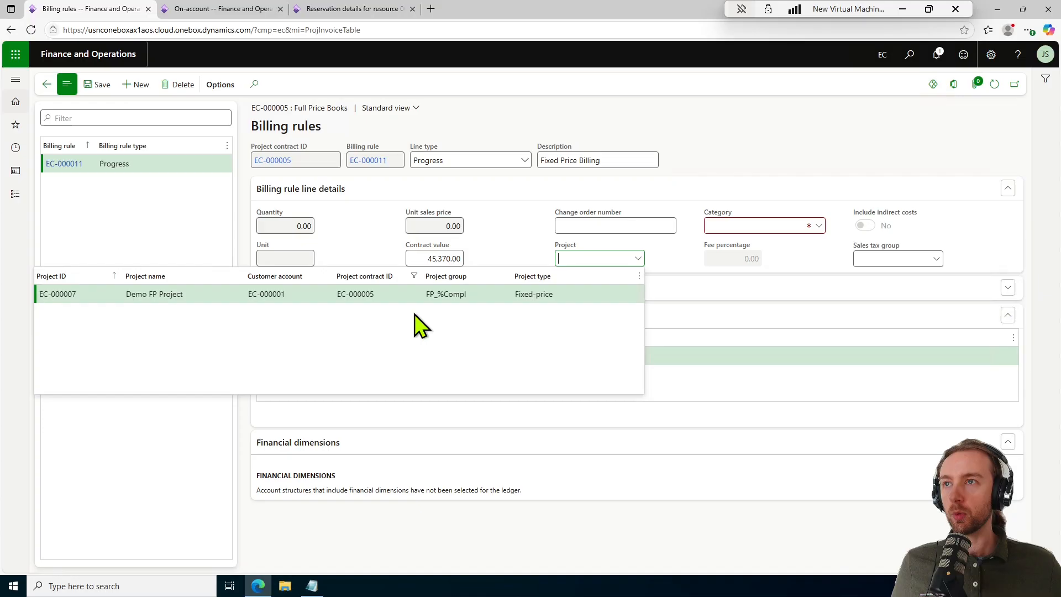
pyautogui.click(216, 295)
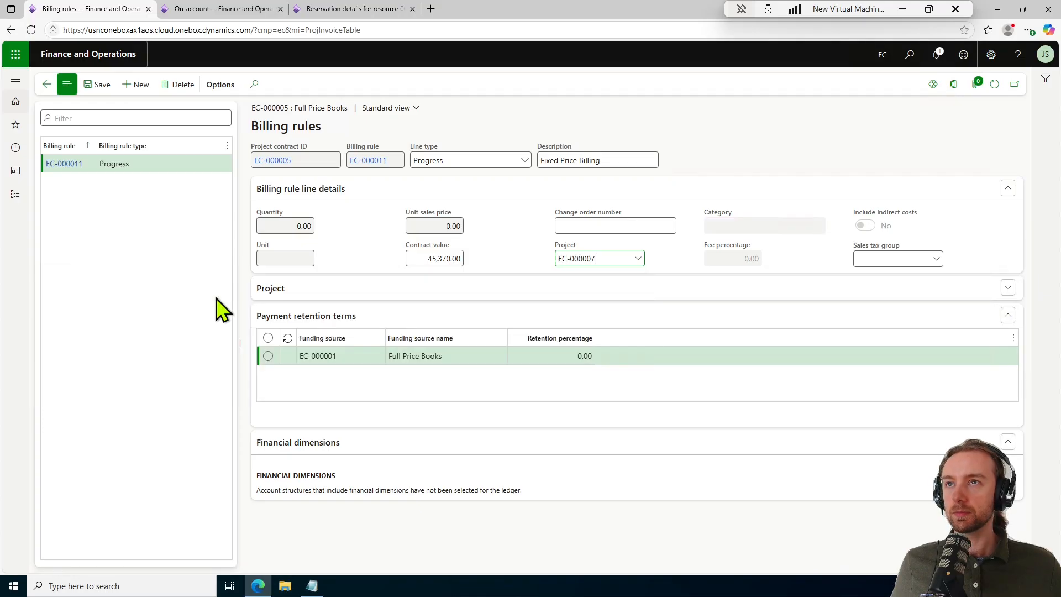
# Add Demo FP Project to the billing rule's selected projects and open its chargeable categories
pyautogui.click(391, 297)
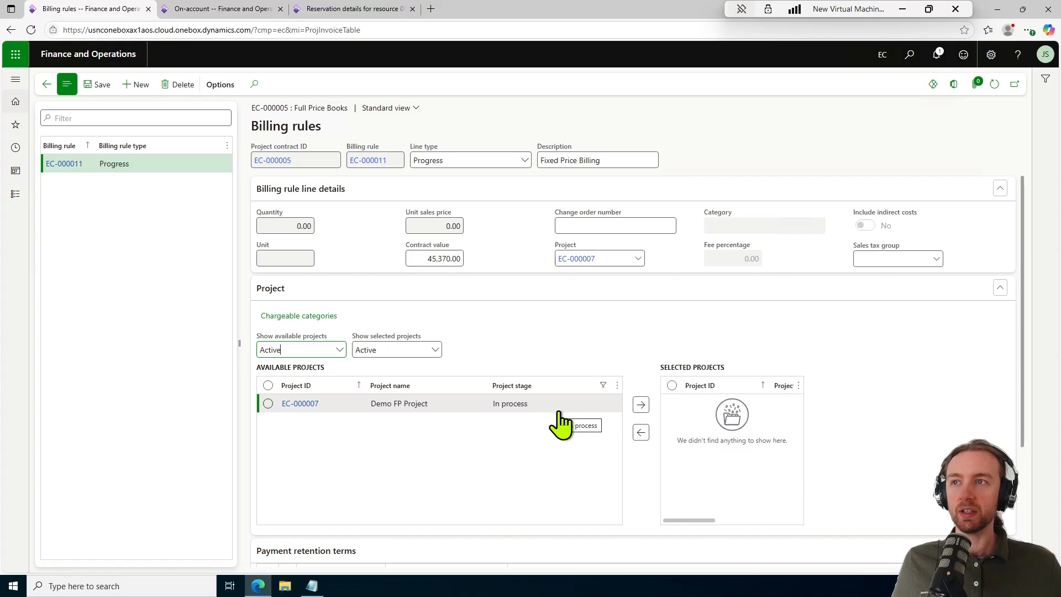
pyautogui.click(641, 406)
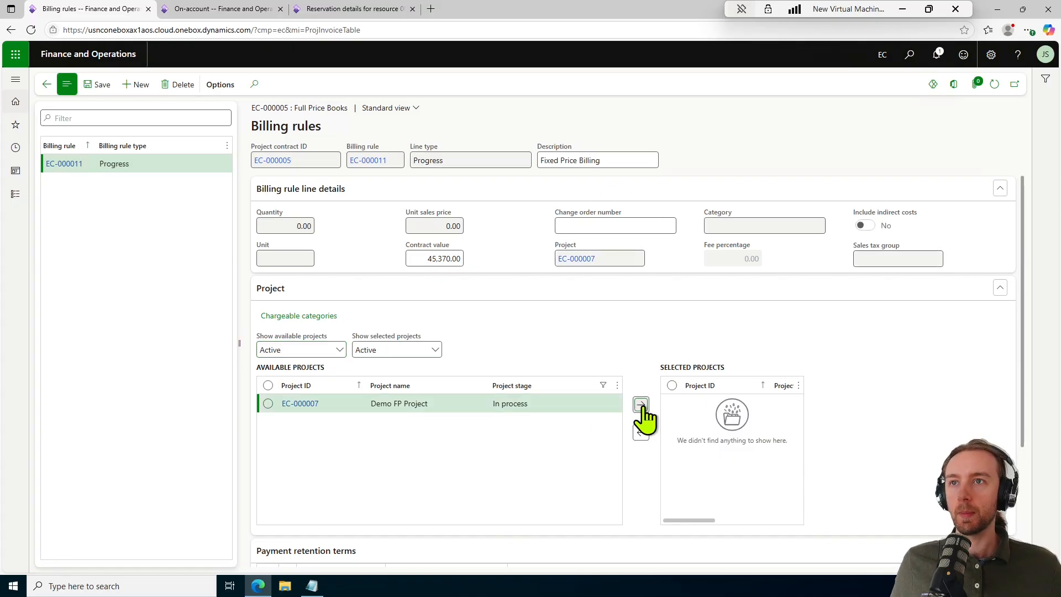
pyautogui.click(268, 404)
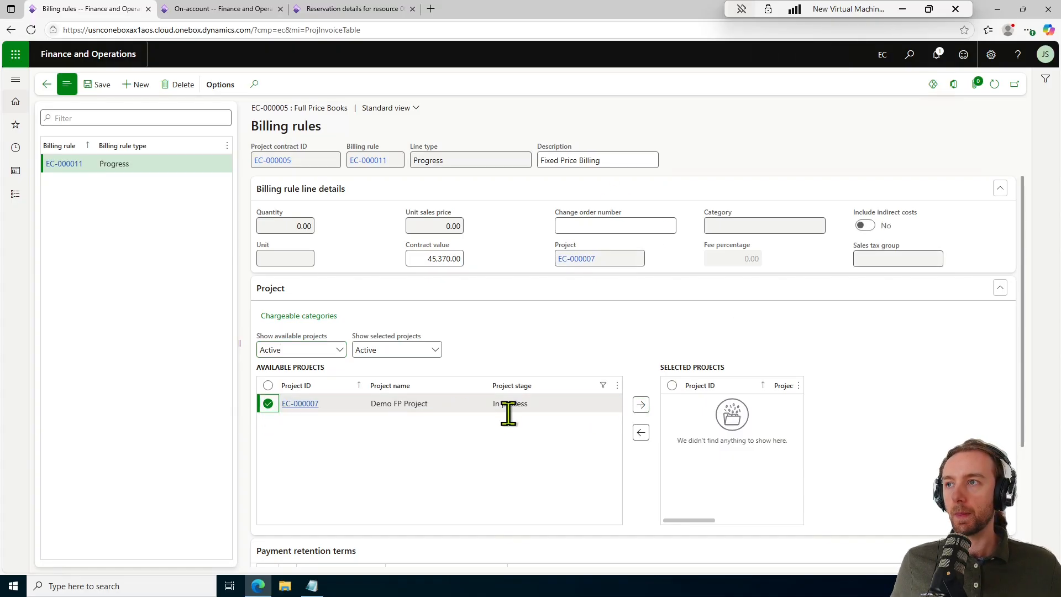
pyautogui.click(640, 406)
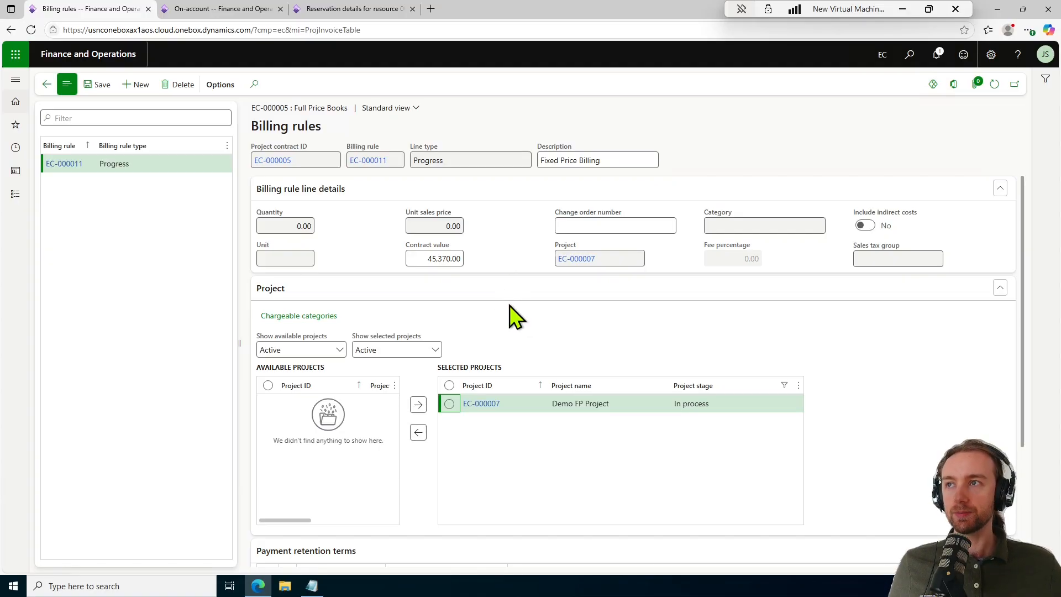
pyautogui.click(308, 318)
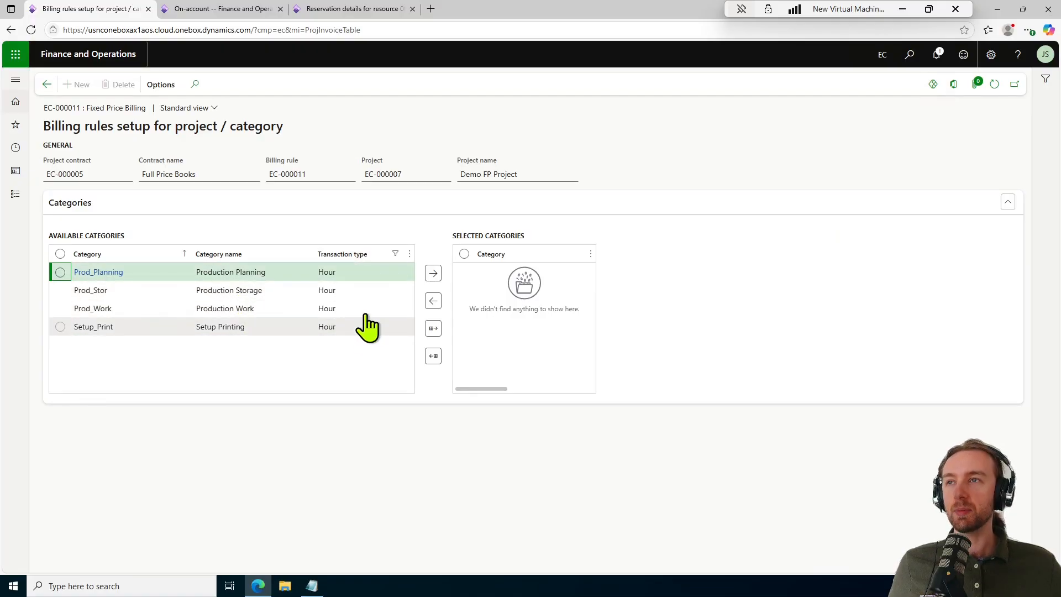
# Add Prod_Planning, Prod_Stor and Prod_Work to the billing rule's selected chargeable categories and return to the billing rule
pyautogui.click(397, 256)
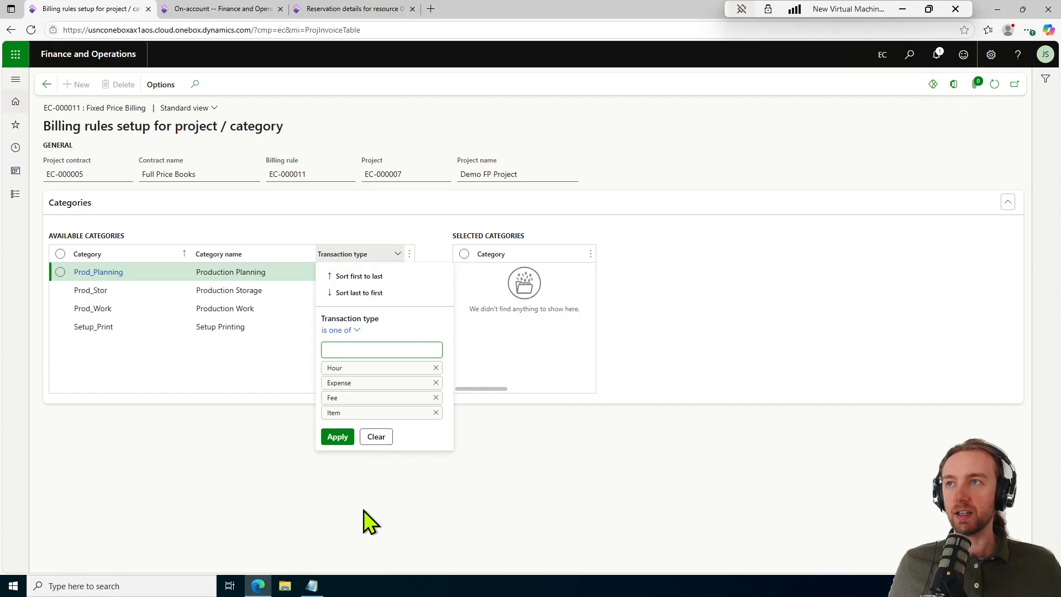
pyautogui.press('Return')
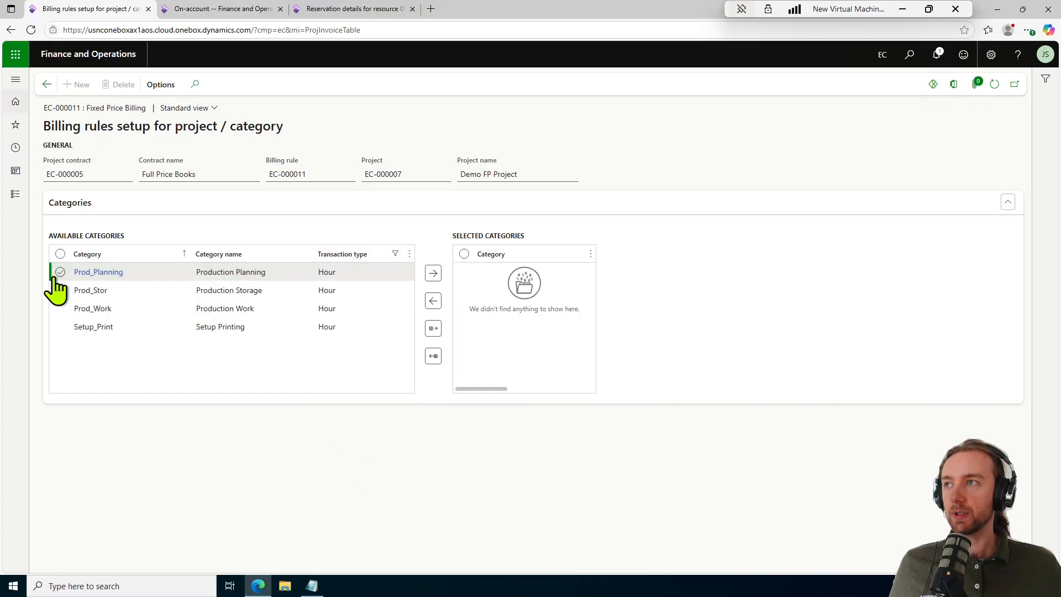
pyautogui.click(60, 272)
pyautogui.click(60, 291)
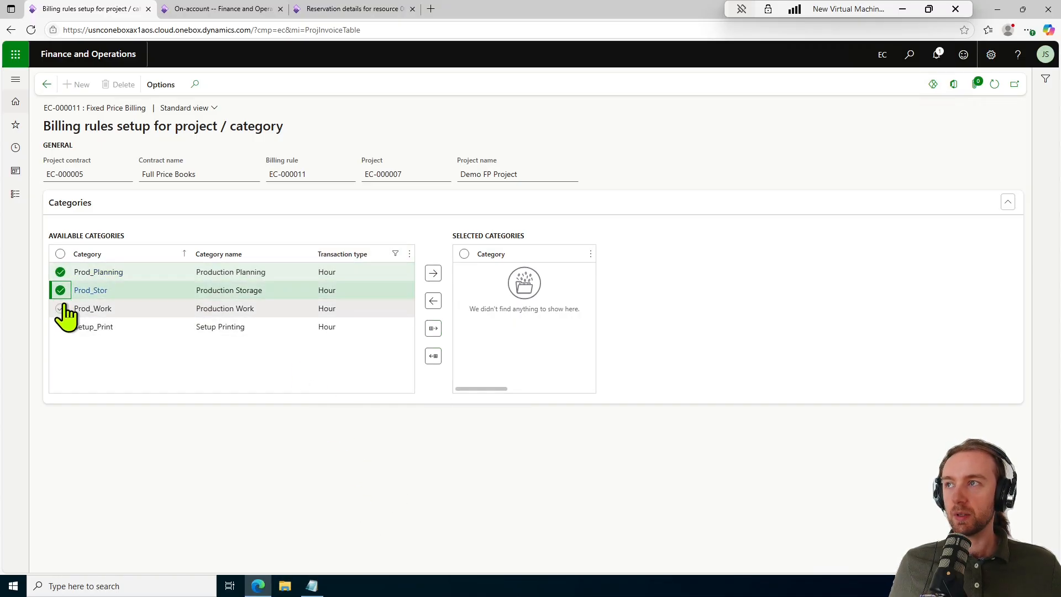
pyautogui.click(60, 308)
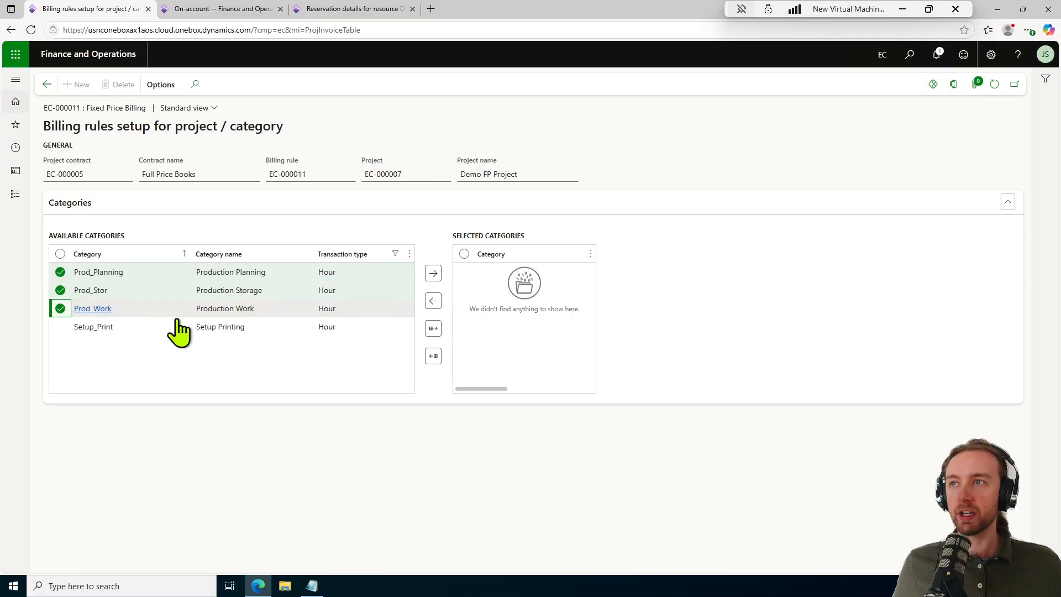
pyautogui.click(434, 273)
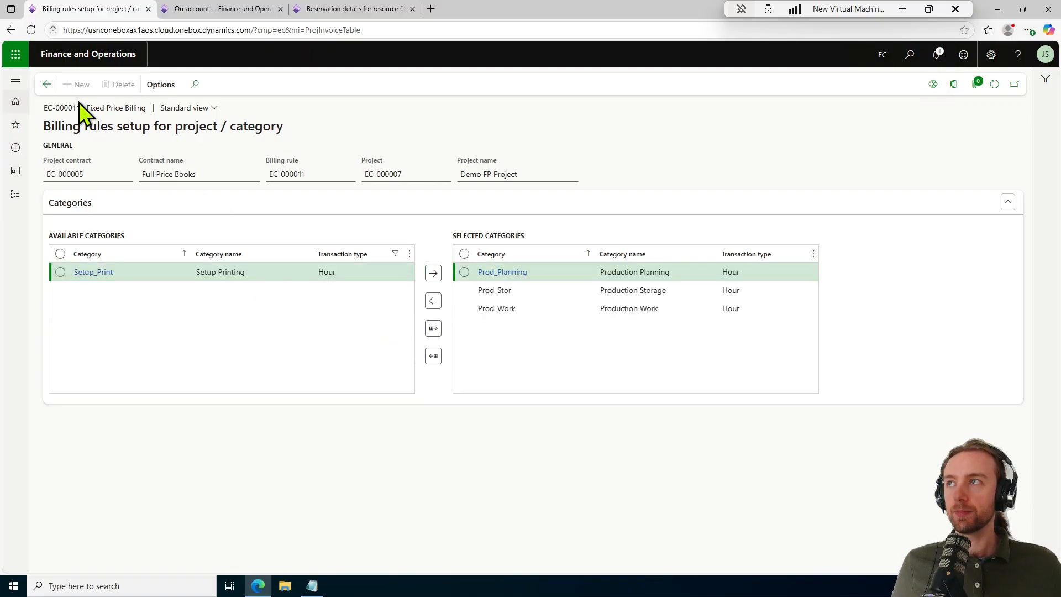
pyautogui.click(45, 85)
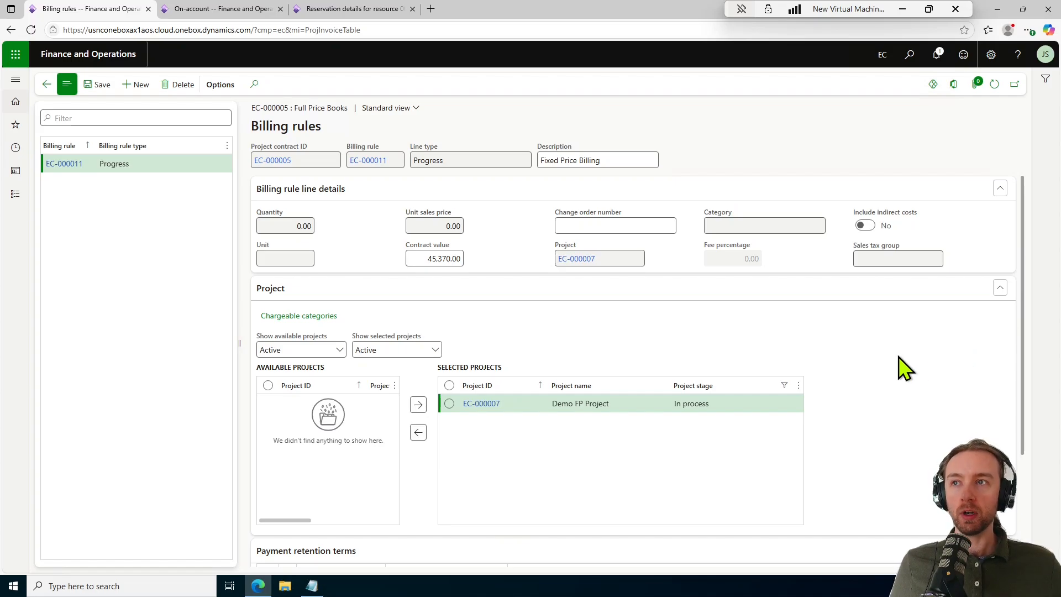
# Review the billing rule's selected chargeable categories, then go back to the contract and open project EC-000007 from its billing rule line
pyautogui.click(328, 316)
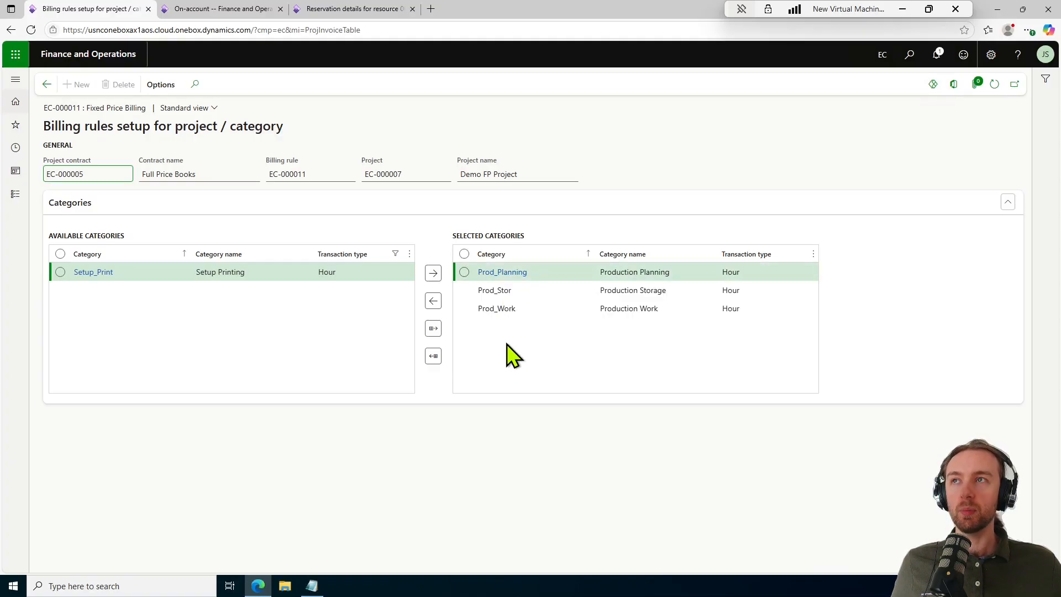
pyautogui.click(47, 84)
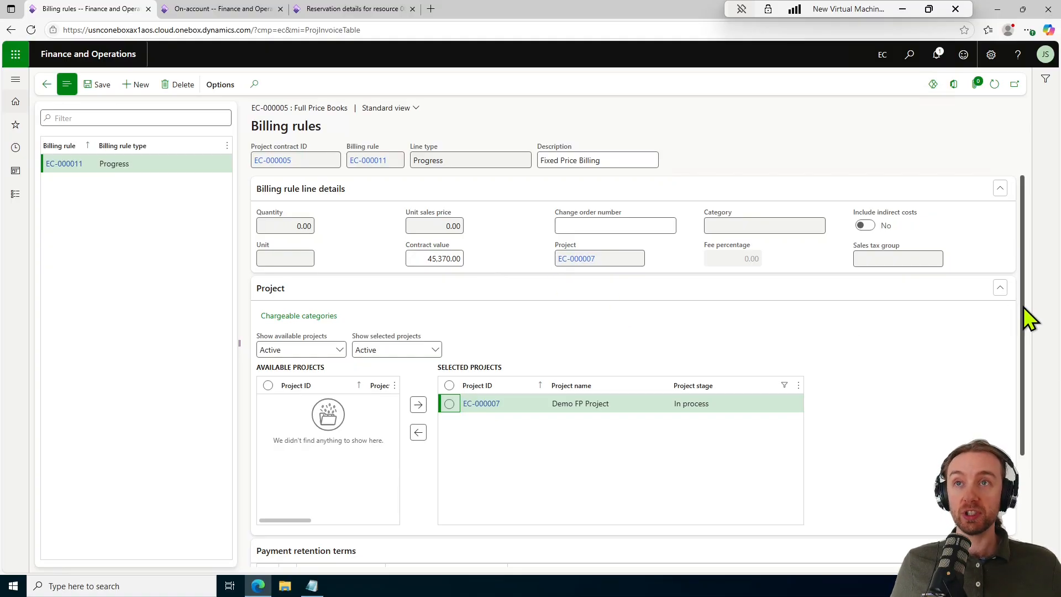
pyautogui.moveTo(1024, 307); pyautogui.dragTo(983, 282)
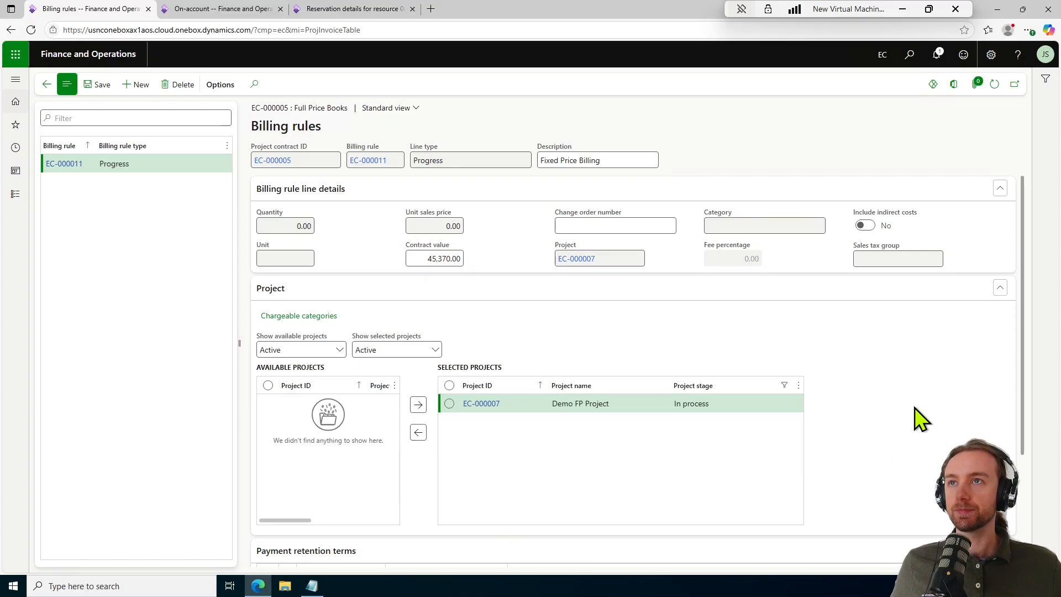
pyautogui.click(46, 84)
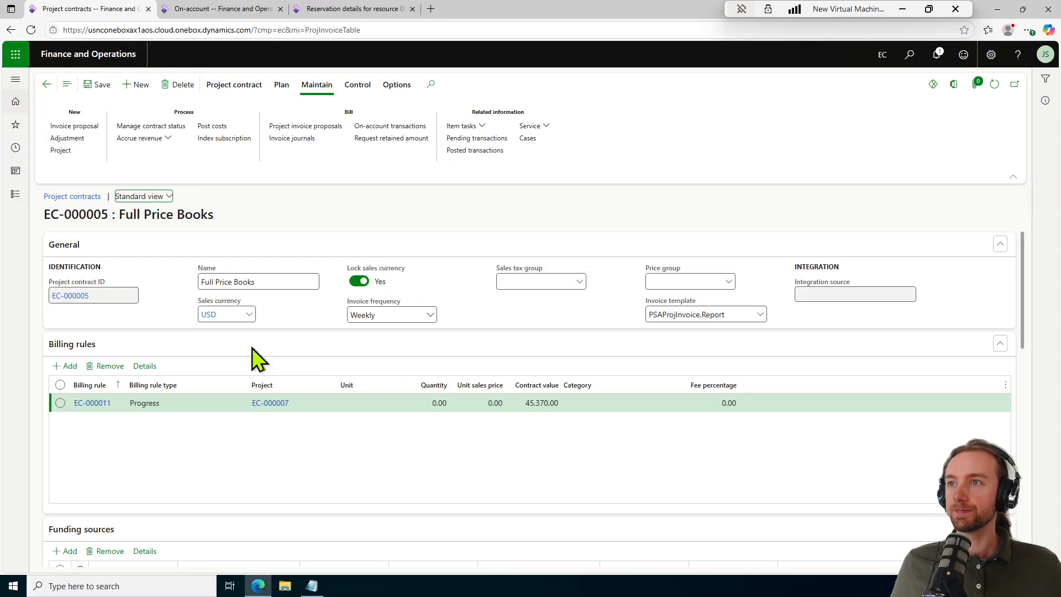
pyautogui.click(270, 403)
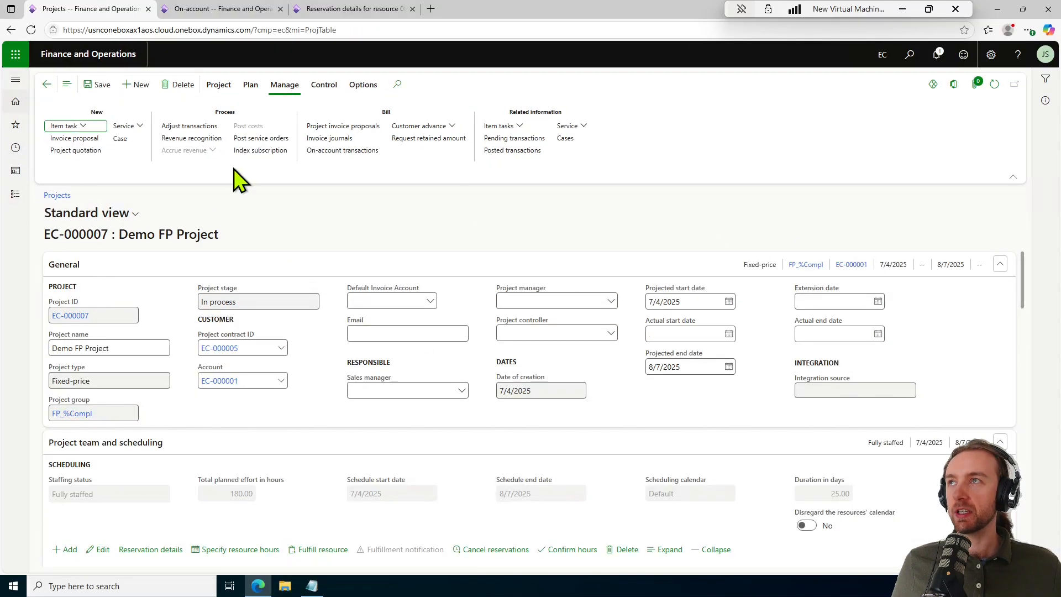
# Switch to the on-account browser tab and open All timesheets of Project management and accounting there
pyautogui.click(208, 4)
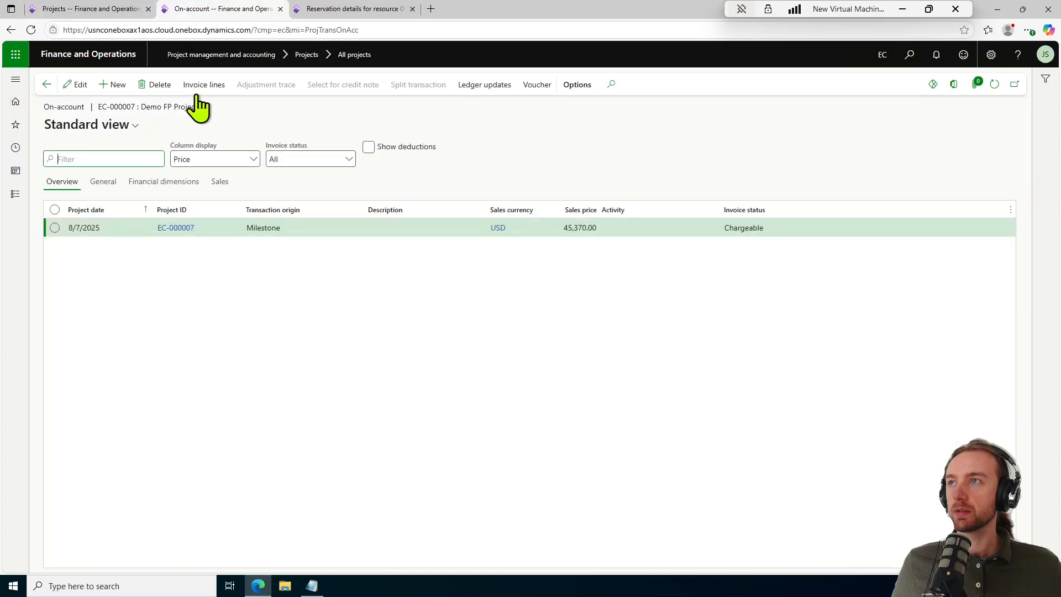
pyautogui.click(14, 195)
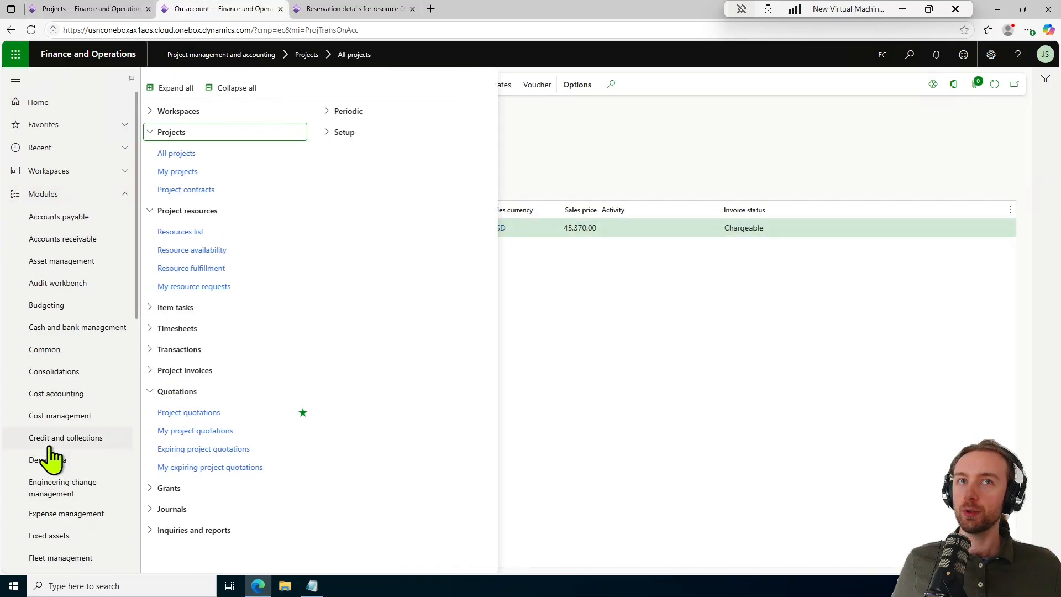
pyautogui.scroll(-8, 55, 457)
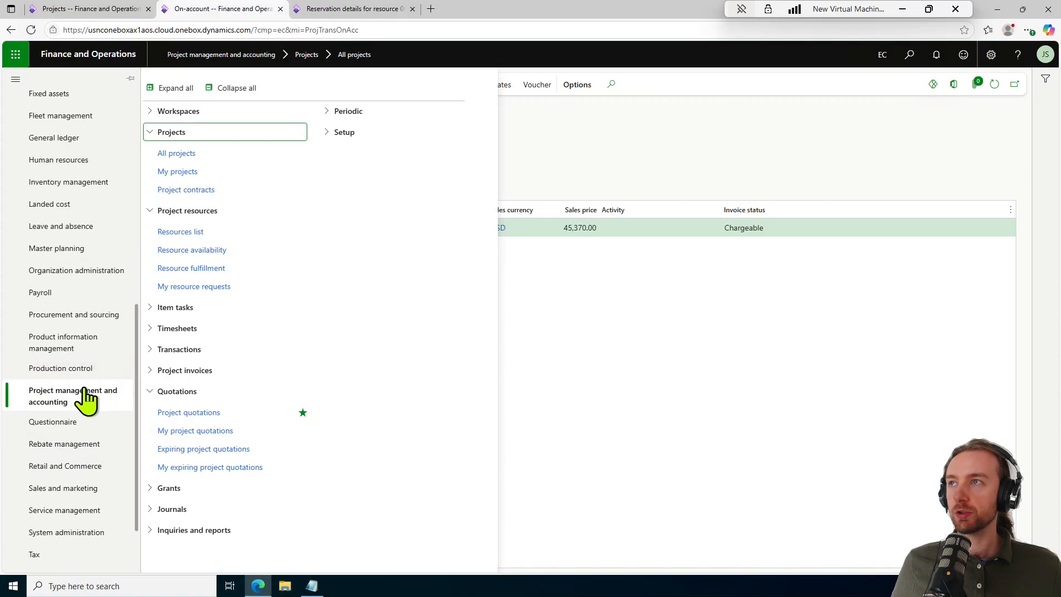
pyautogui.click(235, 90)
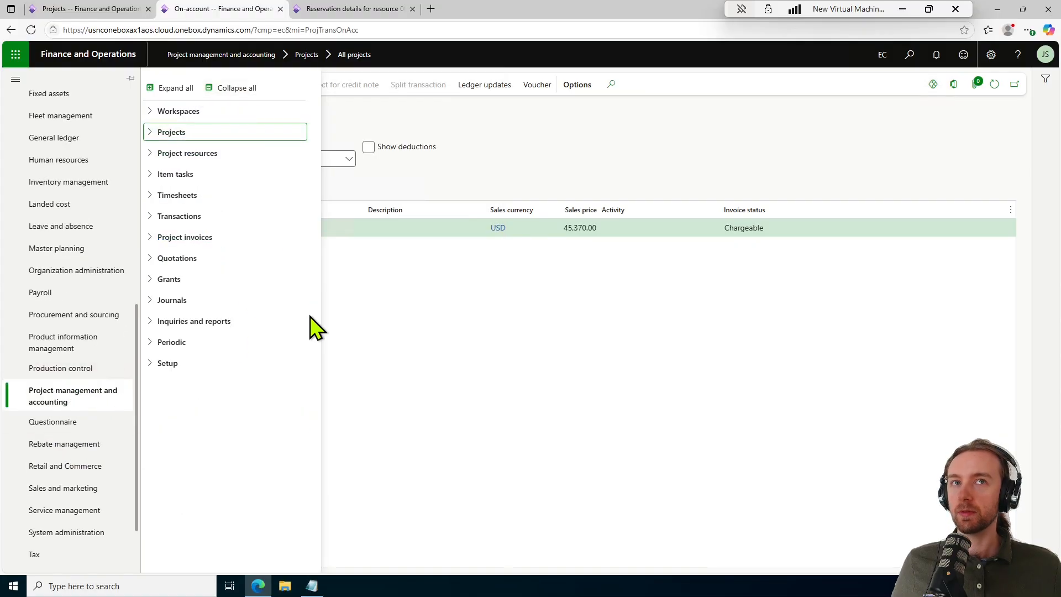
pyautogui.click(180, 197)
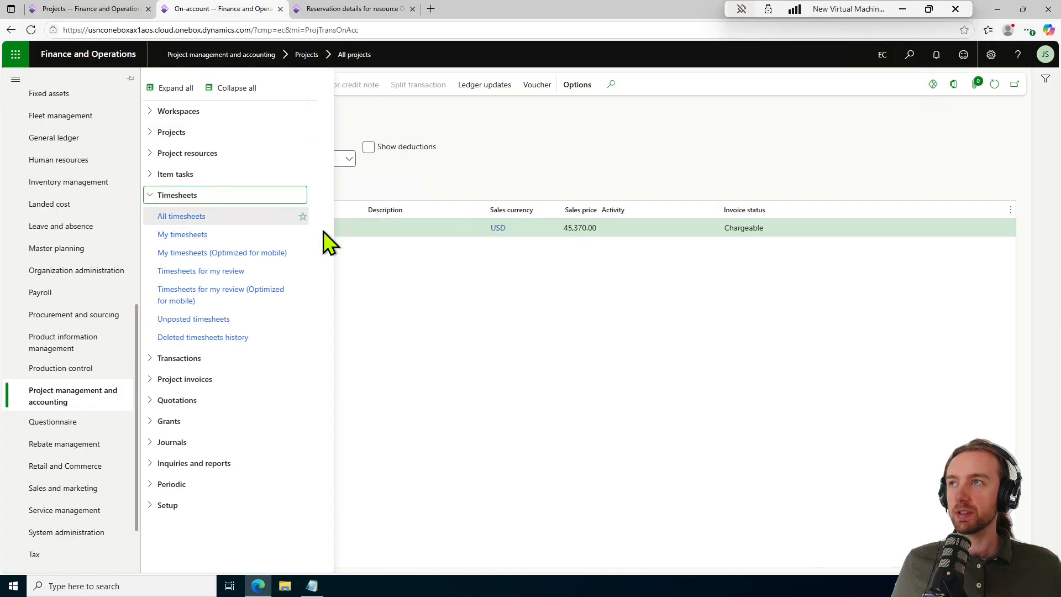
pyautogui.click(221, 215)
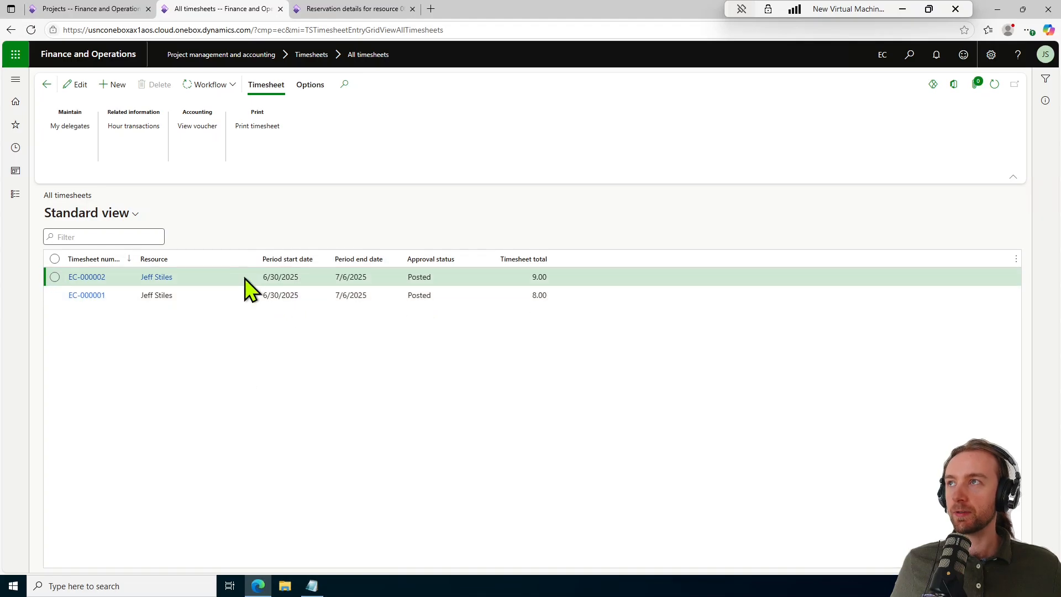
# Create a new timesheet dated 7/4/2025 for the default resource
pyautogui.click(117, 86)
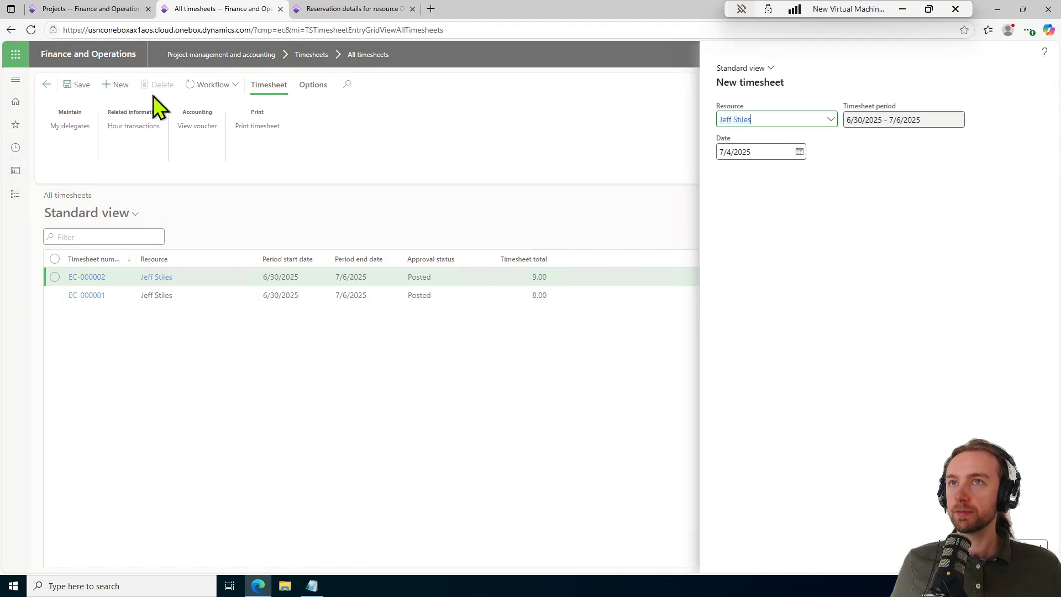
pyautogui.click(831, 121)
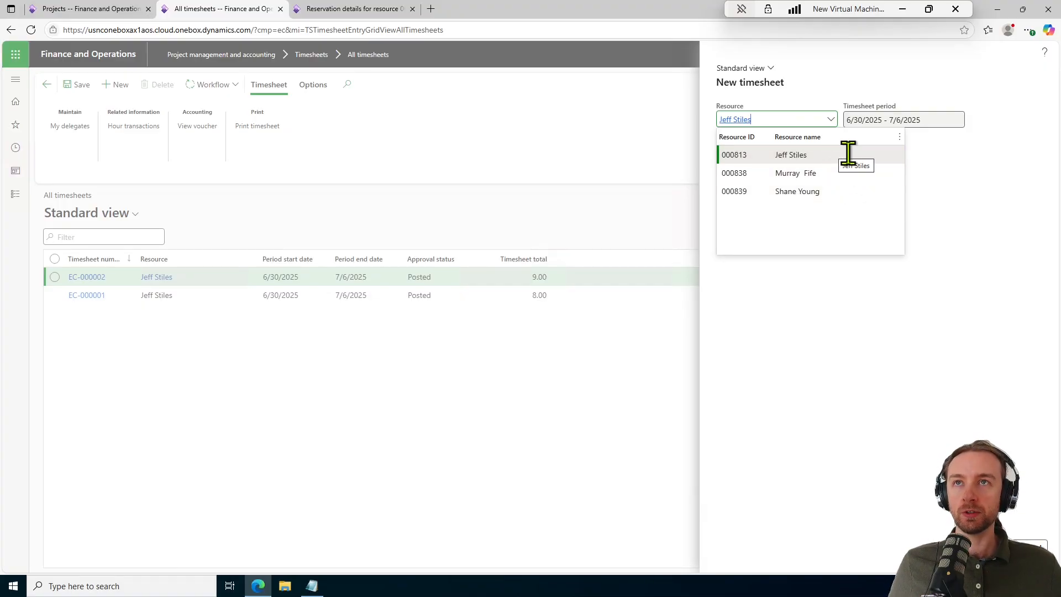
pyautogui.click(896, 357)
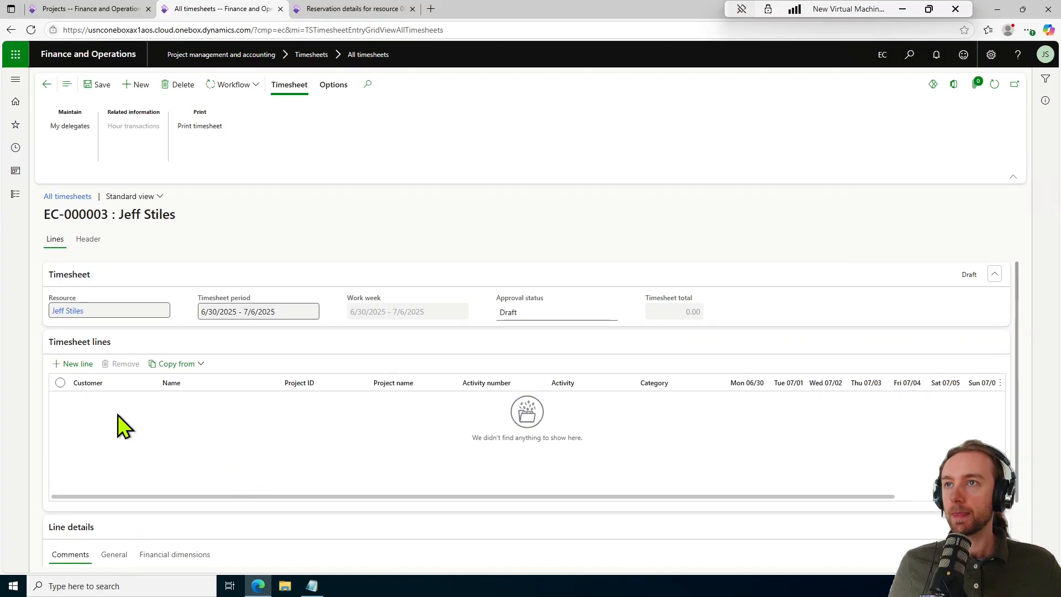
# Add a timesheet line and set its project to EC-000007, Demo FP Project
pyautogui.click(77, 365)
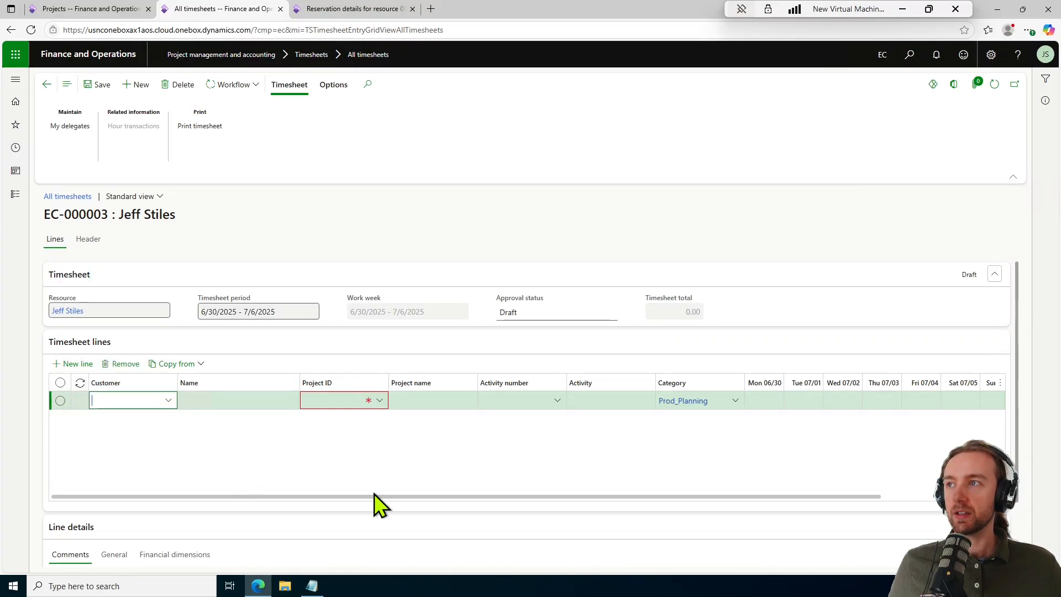
pyautogui.click(168, 401)
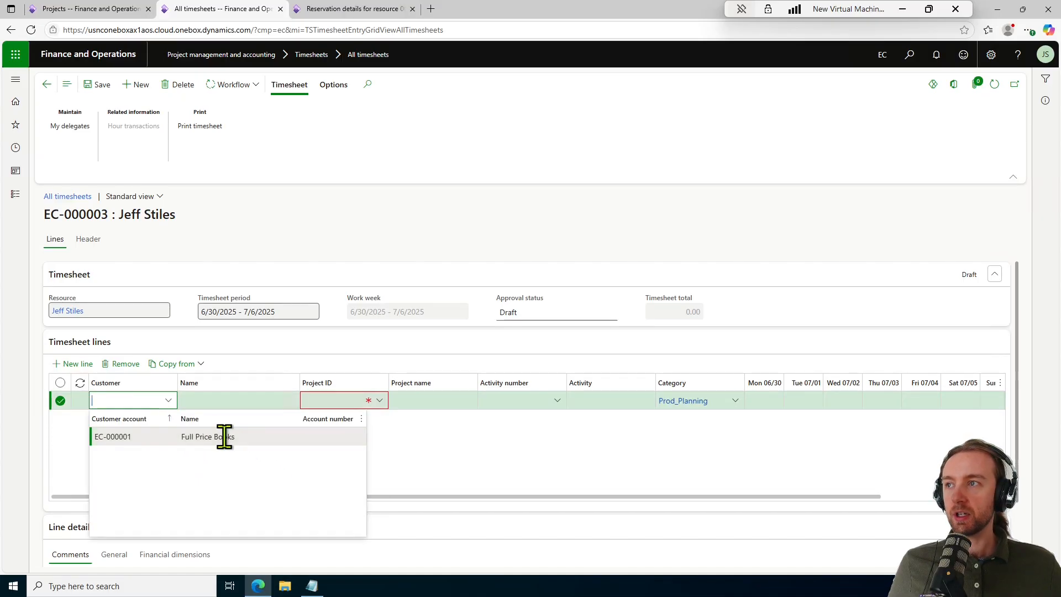
pyautogui.click(379, 401)
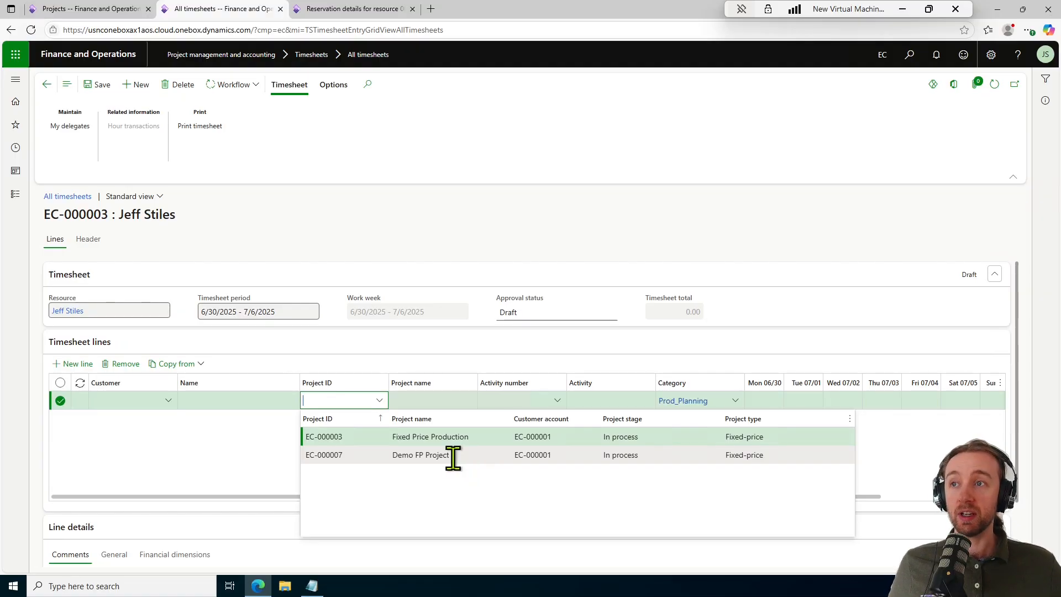
pyautogui.click(454, 456)
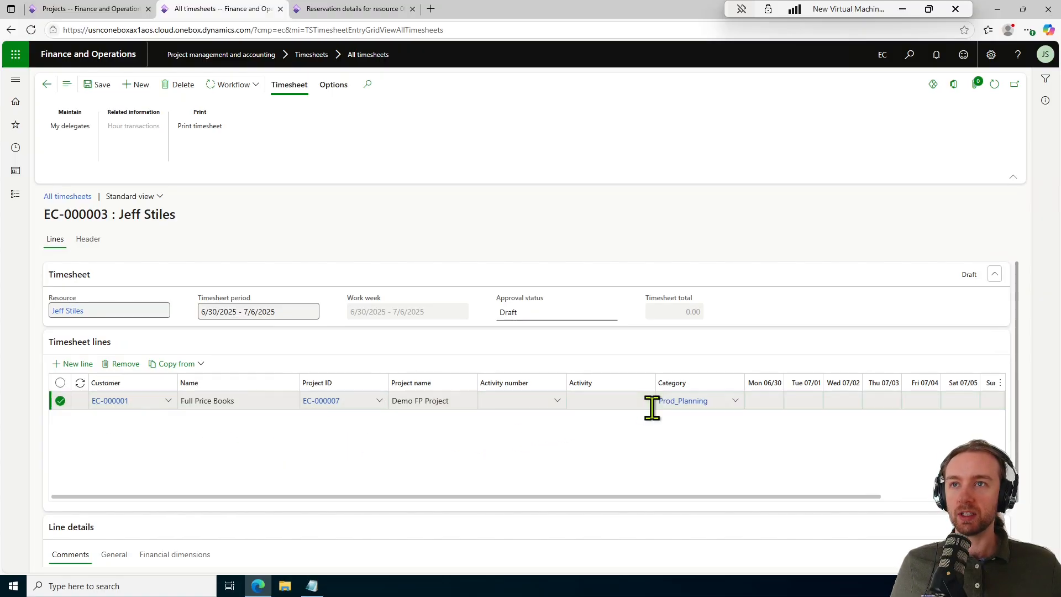
# Set the timesheet line's activity to Formula Design under Planning
pyautogui.click(558, 401)
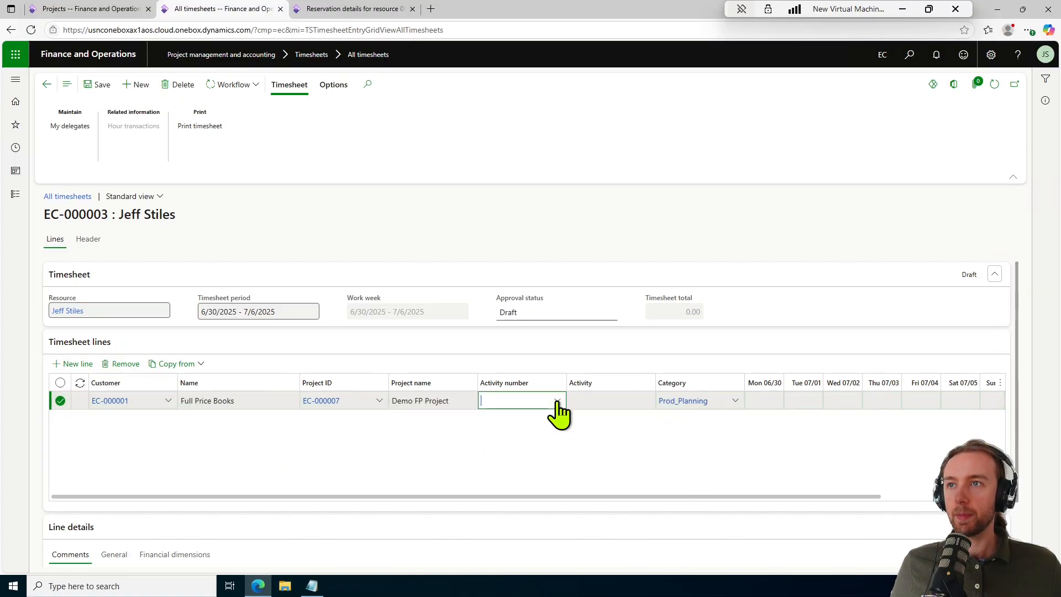
pyautogui.click(557, 401)
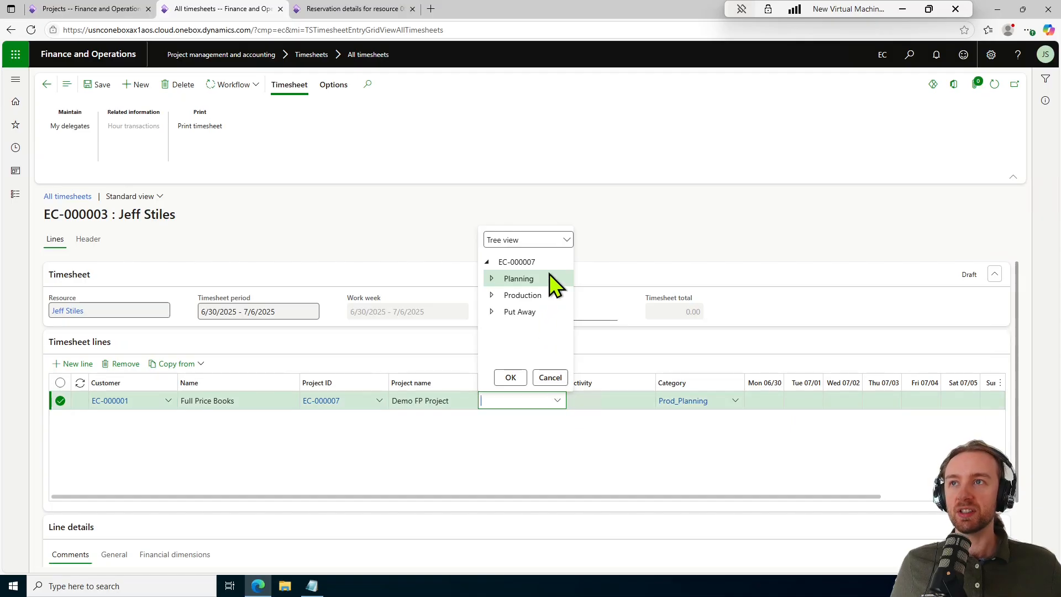
pyautogui.click(492, 279)
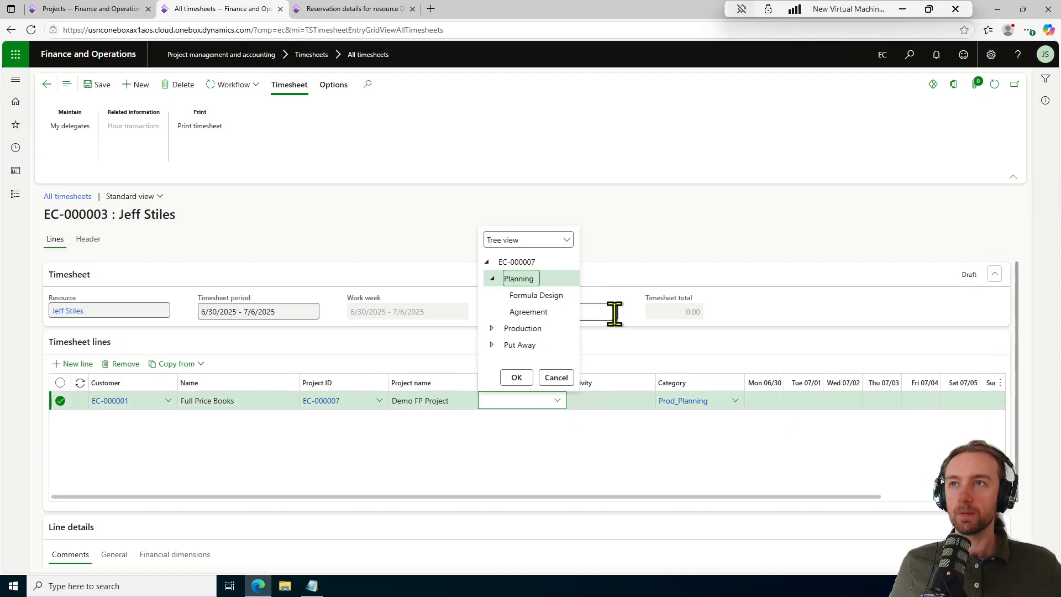
pyautogui.click(568, 297)
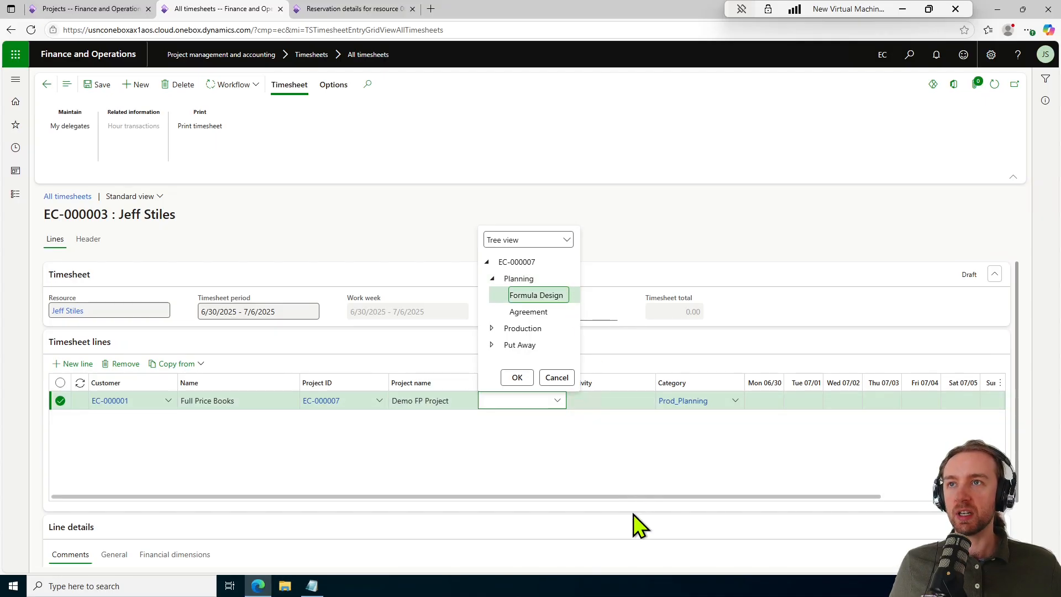
pyautogui.click(506, 381)
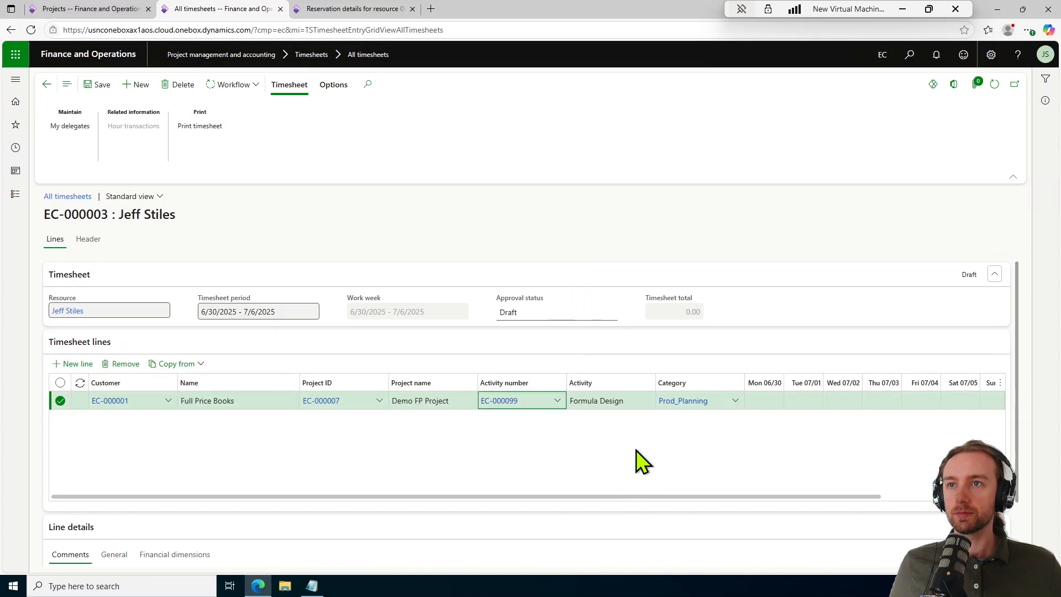
# Enter 9.00 hours for Fri 07/04 on the timesheet line and save the timesheet
pyautogui.moveTo(663, 499); pyautogui.dragTo(848, 497)
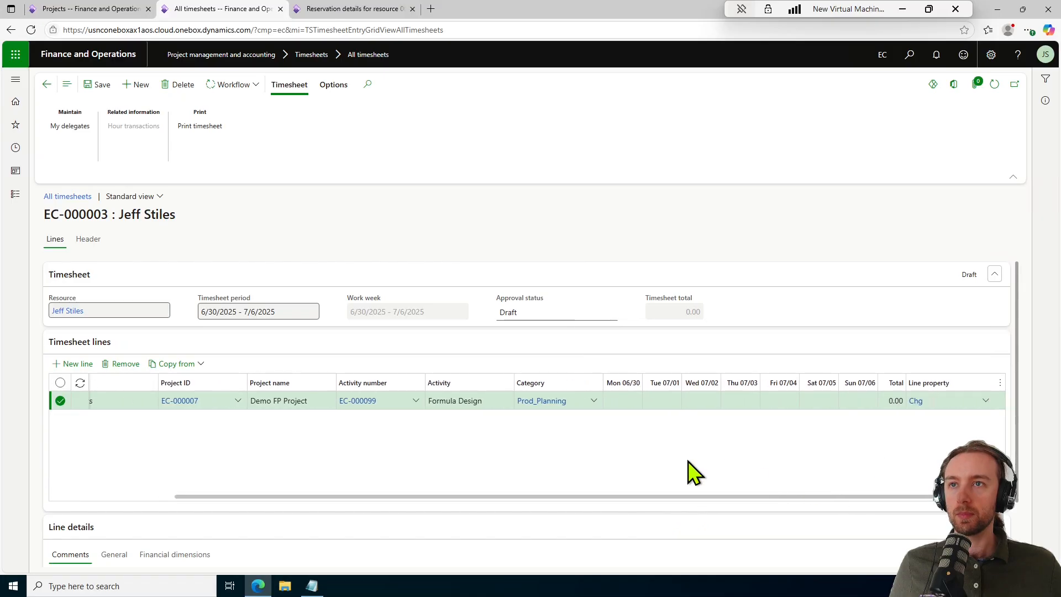
pyautogui.click(777, 399)
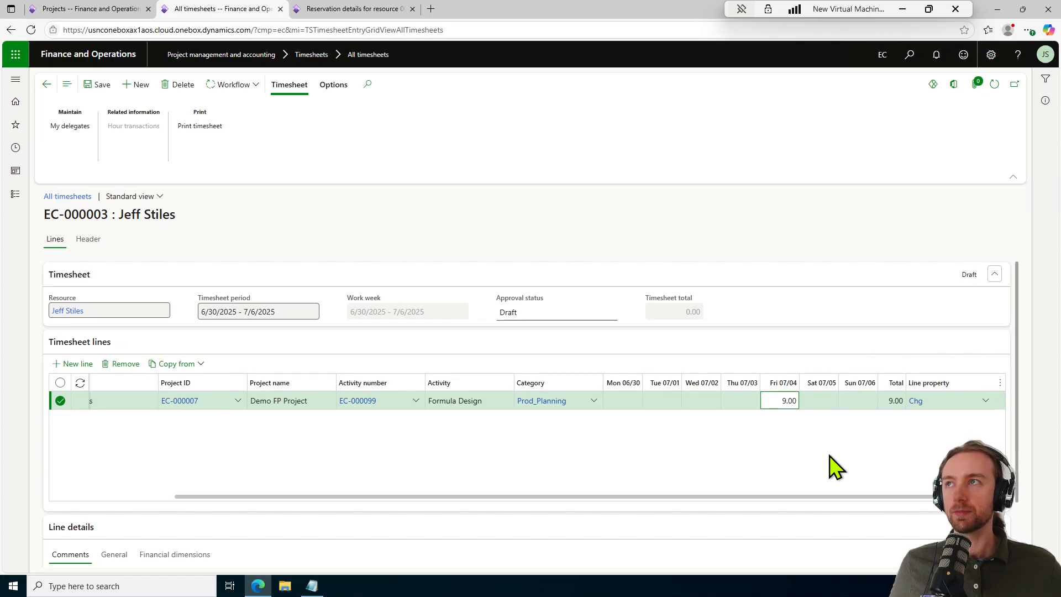
pyautogui.click(99, 84)
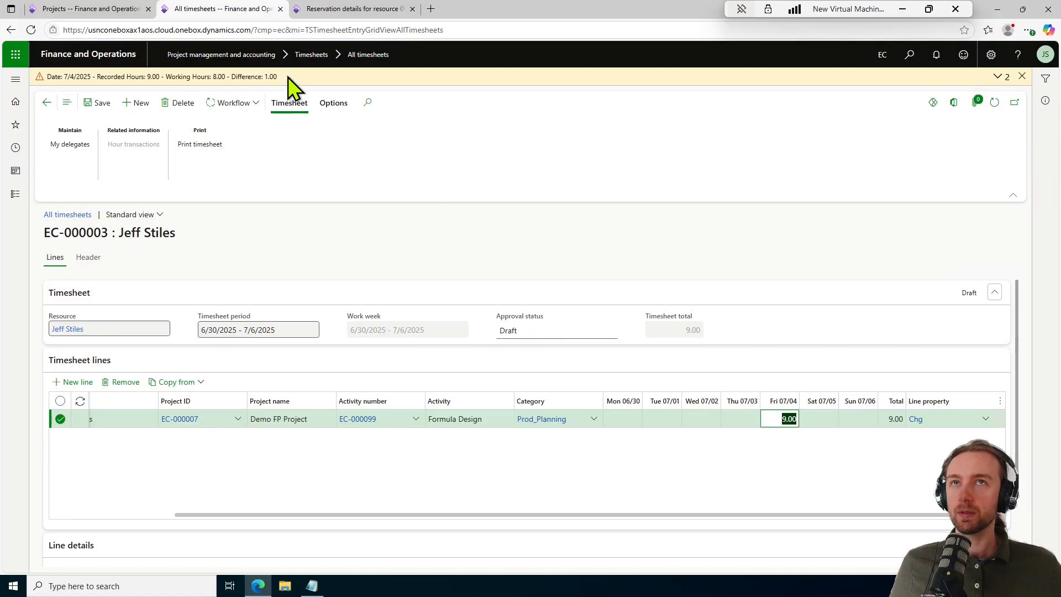
# Read and dismiss the warnings, set the line's Fri 07/04 hours to 8.00 and save the timesheet
pyautogui.click(998, 77)
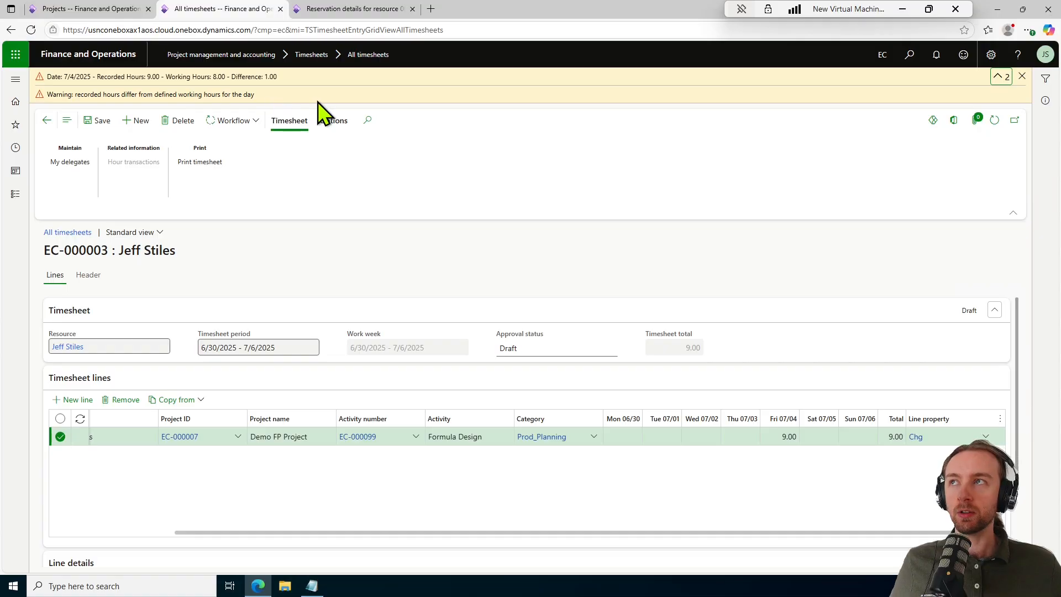
pyautogui.click(1021, 76)
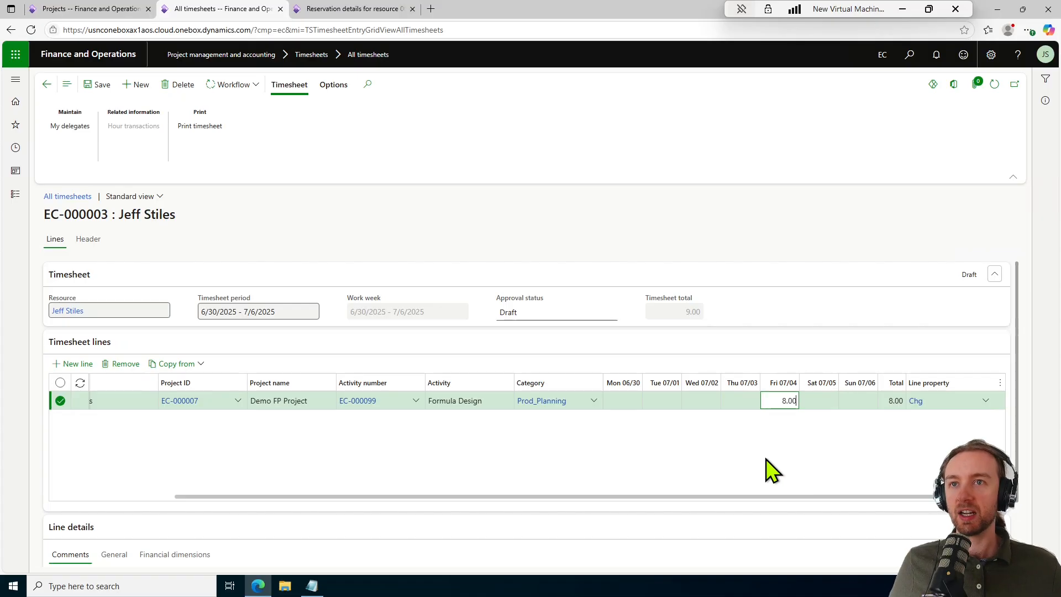
pyautogui.click(103, 86)
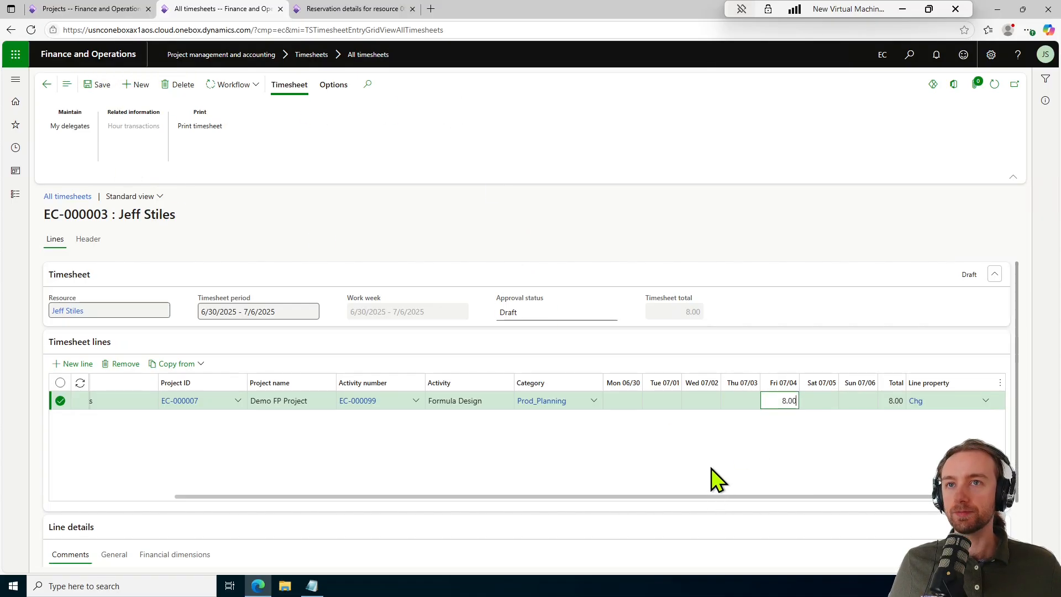
# Submit timesheet EC-000003 for review through the timesheet workflow
pyautogui.scroll(-2, 717, 479)
pyautogui.scroll(2, 717, 479)
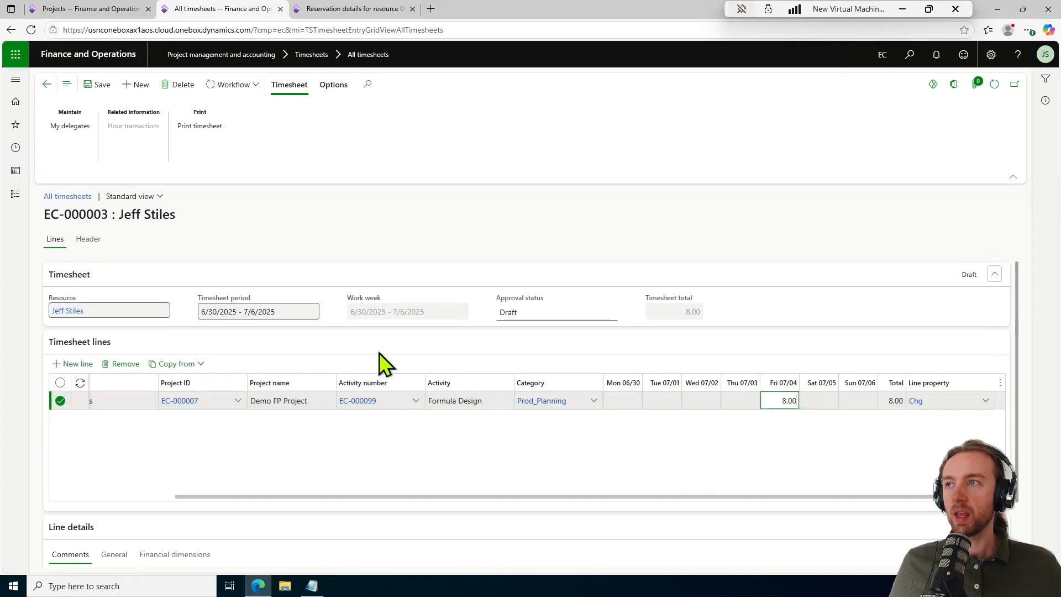
pyautogui.click(246, 85)
pyautogui.click(228, 142)
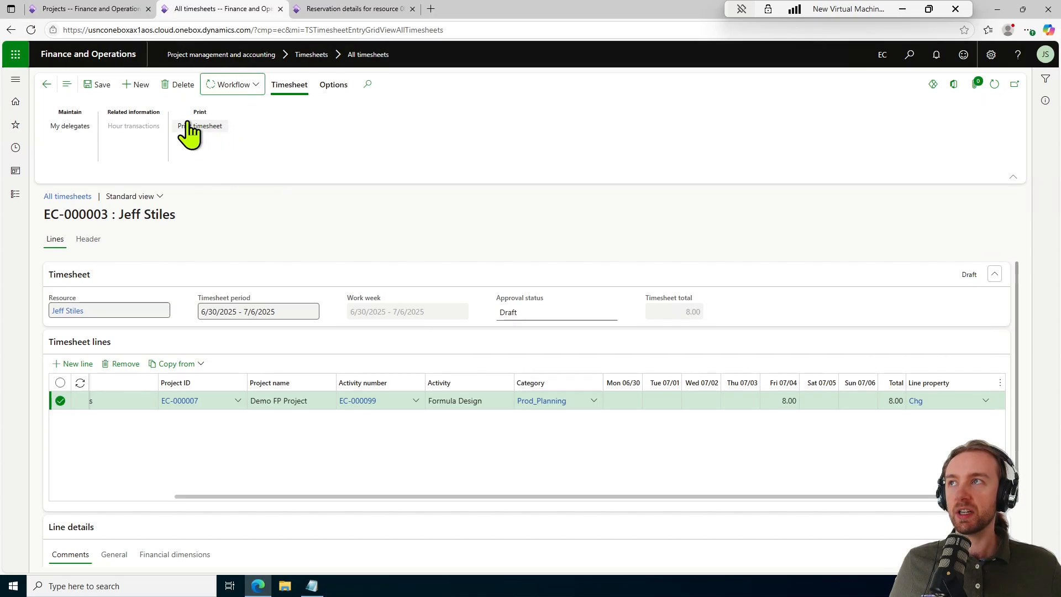
pyautogui.click(228, 86)
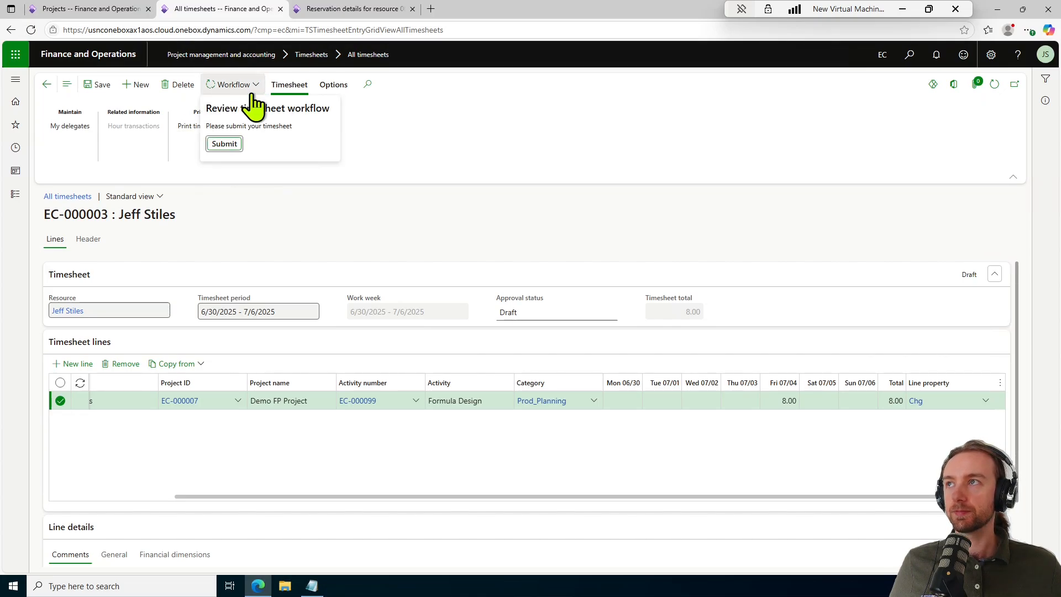
pyautogui.click(227, 145)
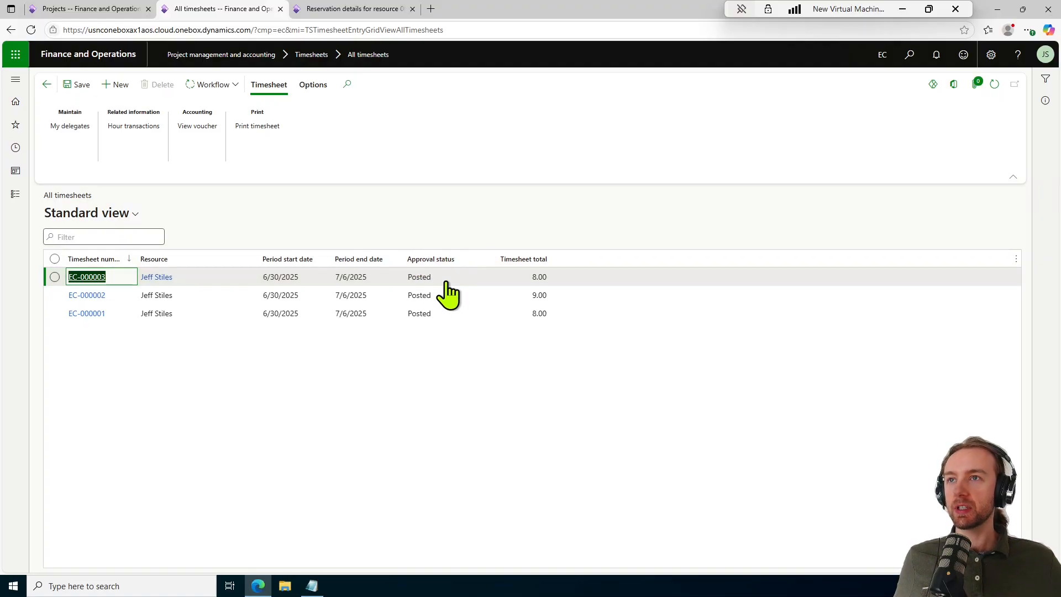
# Inspect the hour transactions of timesheet EC-000003, including prices, line property and invoice status, and return to the timesheet list
pyautogui.click(136, 133)
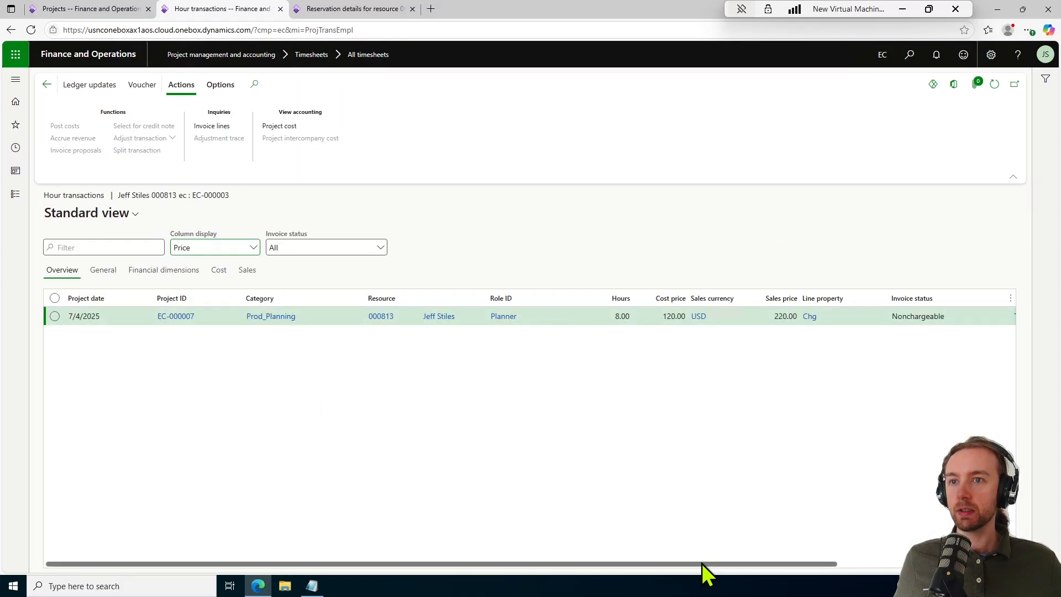
pyautogui.moveTo(702, 562); pyautogui.dragTo(880, 563)
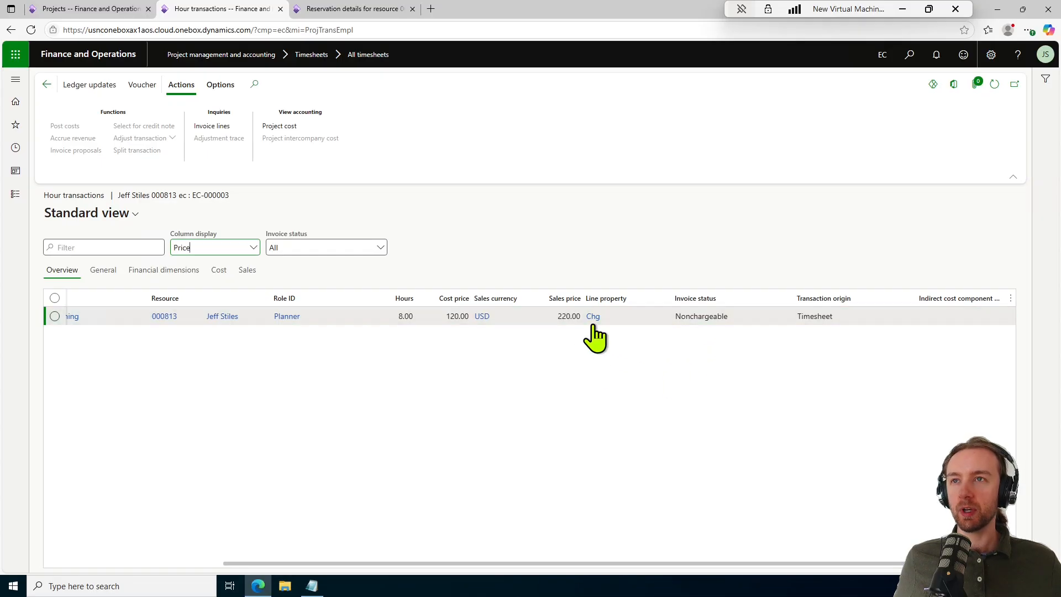
pyautogui.moveTo(595, 322)
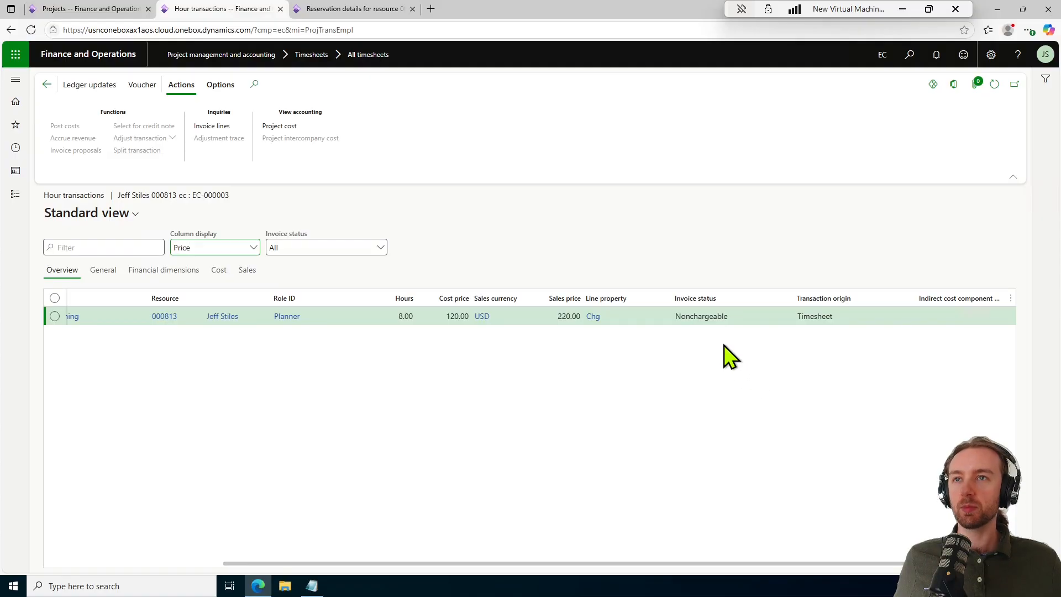
pyautogui.moveTo(877, 565); pyautogui.dragTo(296, 443)
pyautogui.click(47, 85)
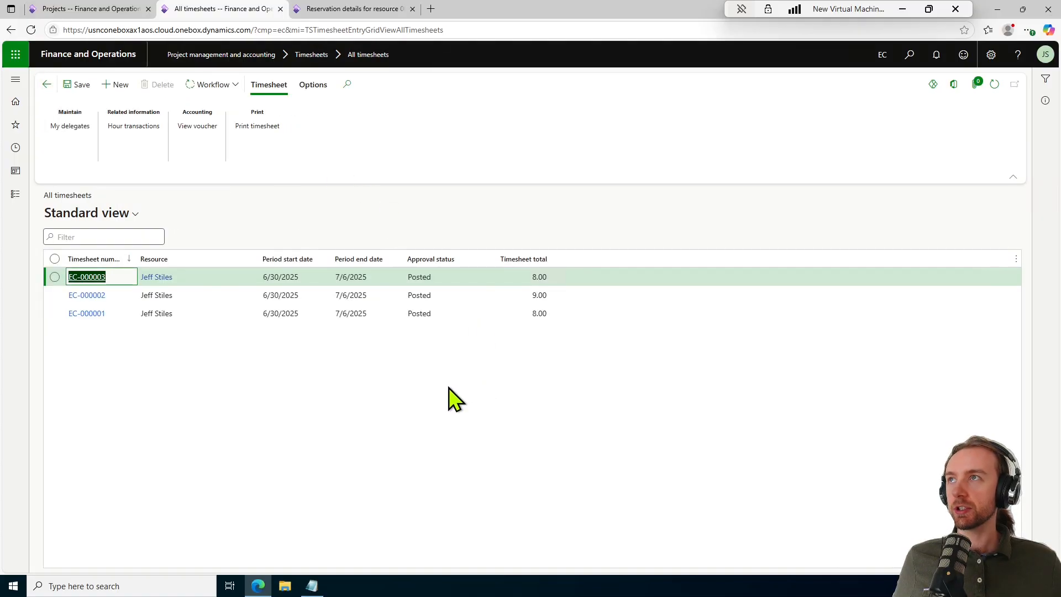
# Preview a new invoice proposal for project contract EC-000005, close it without creating it, and return to the Demo FP Project
pyautogui.click(117, 12)
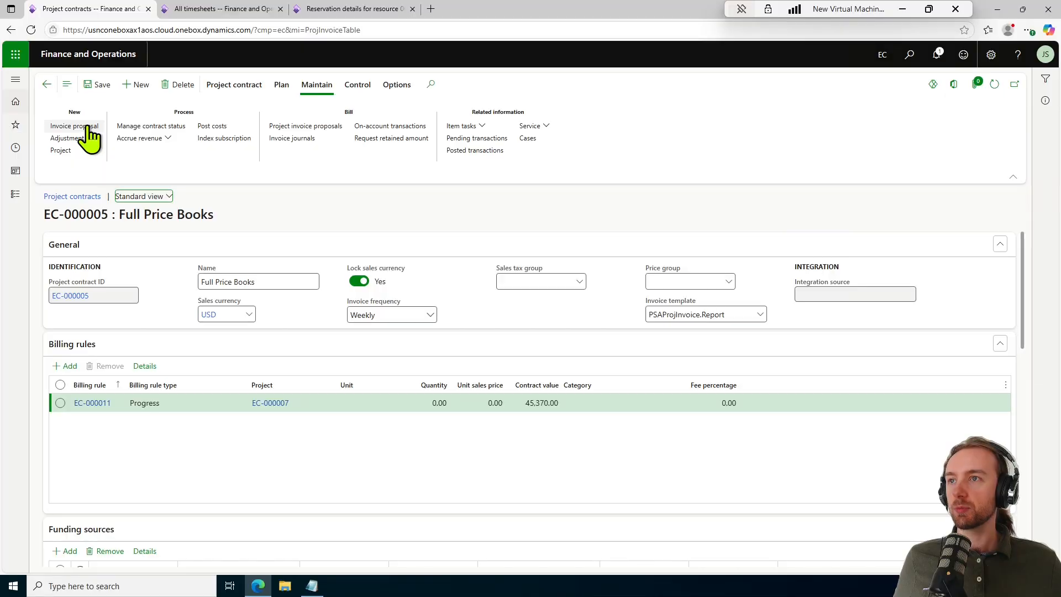
pyautogui.click(87, 128)
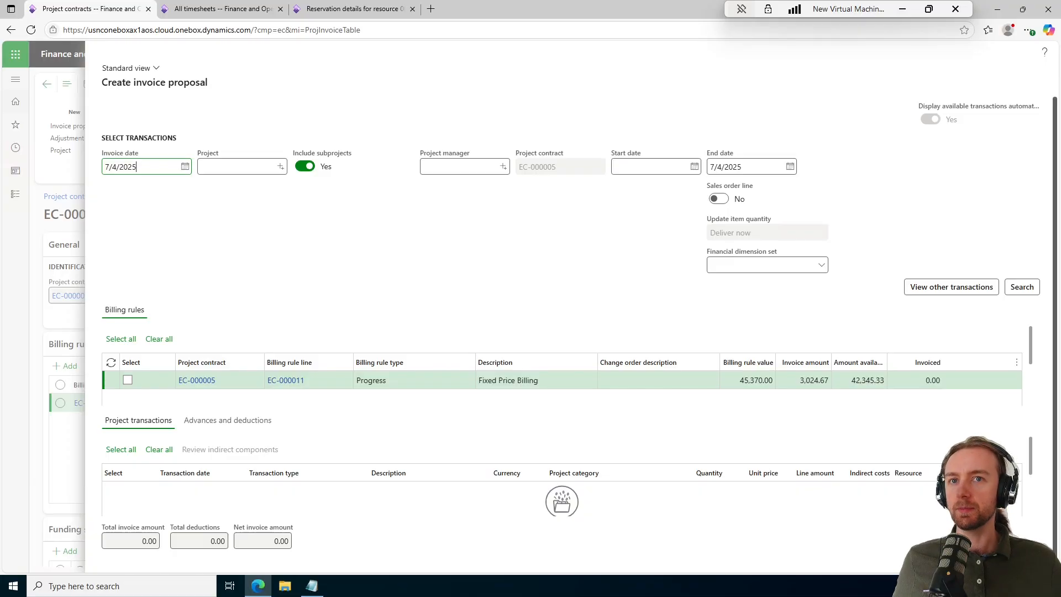
pyautogui.press('Escape')
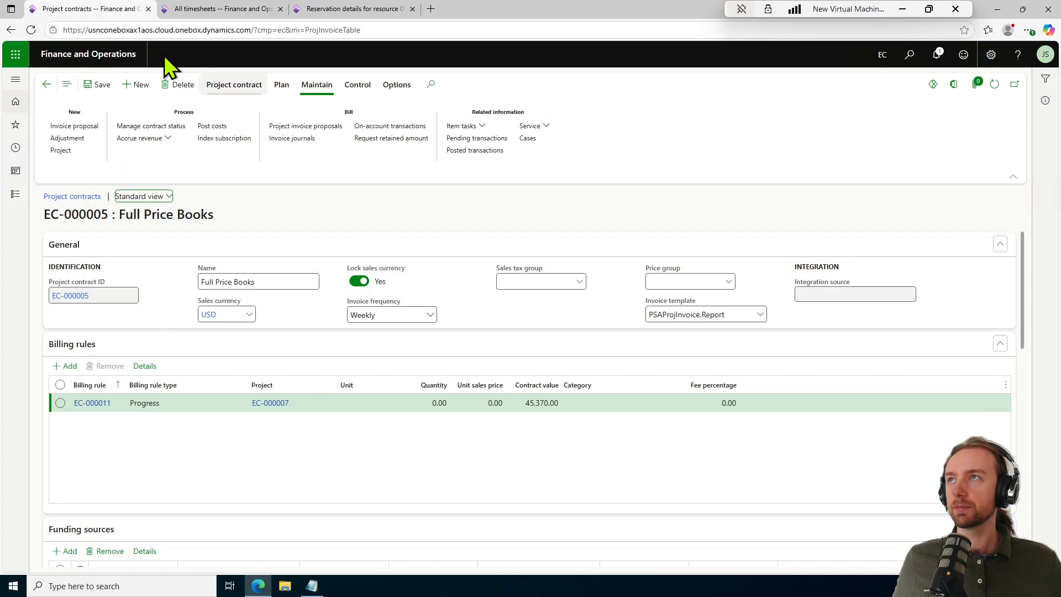
pyautogui.click(45, 85)
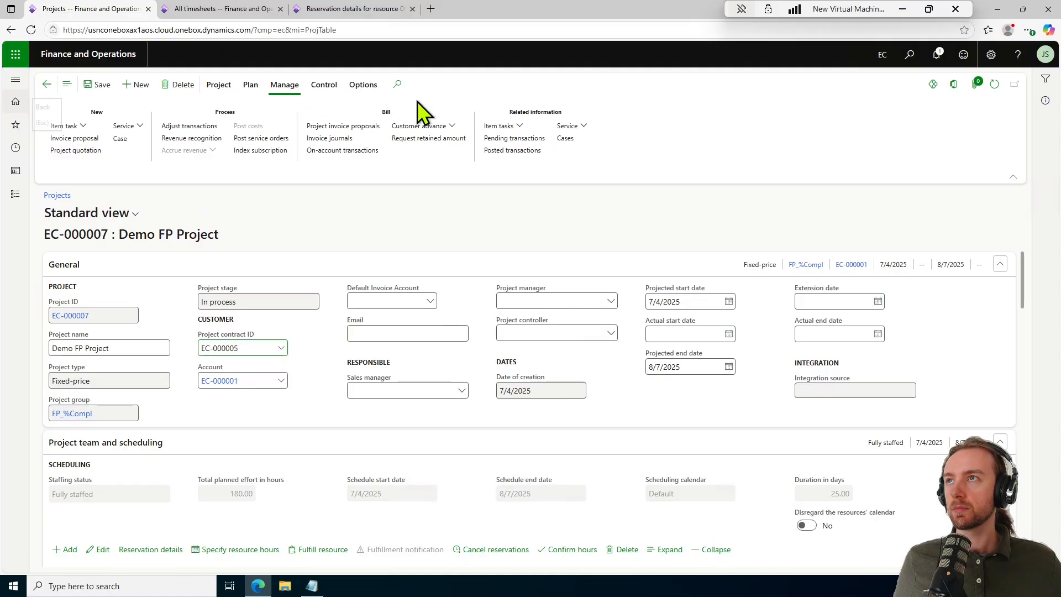
# Open the project's work breakdown structure in the Cost estimates view and expand the tasks to examine their estimate lines
pyautogui.click(219, 91)
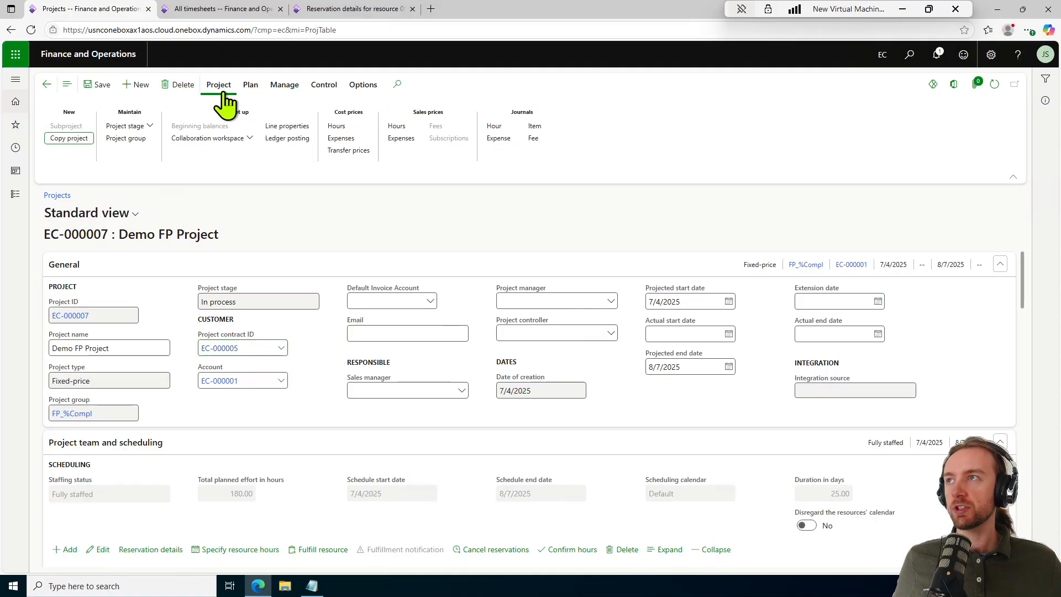
pyautogui.click(251, 91)
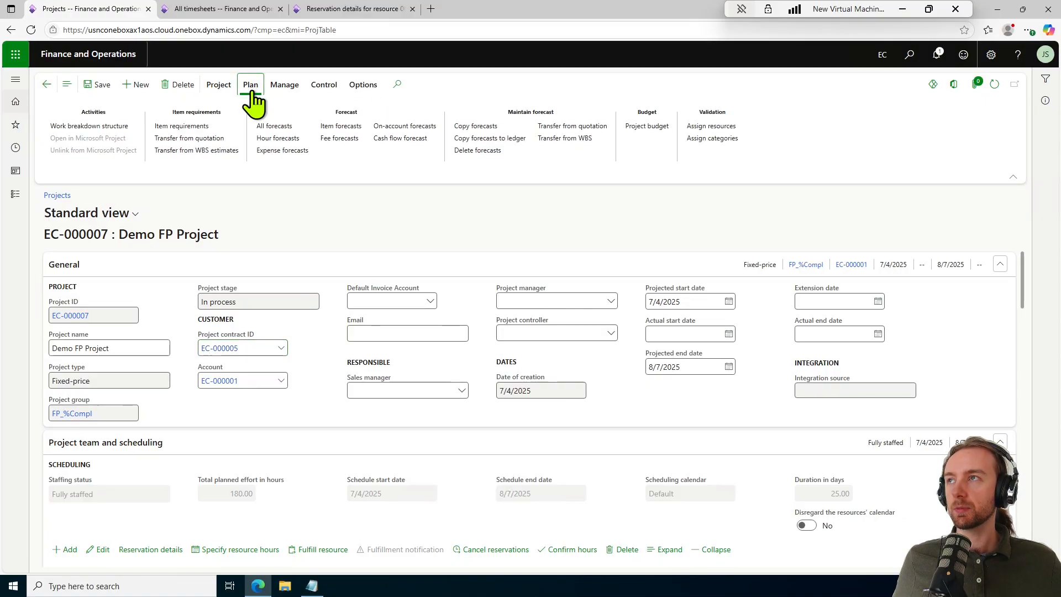
pyautogui.click(99, 126)
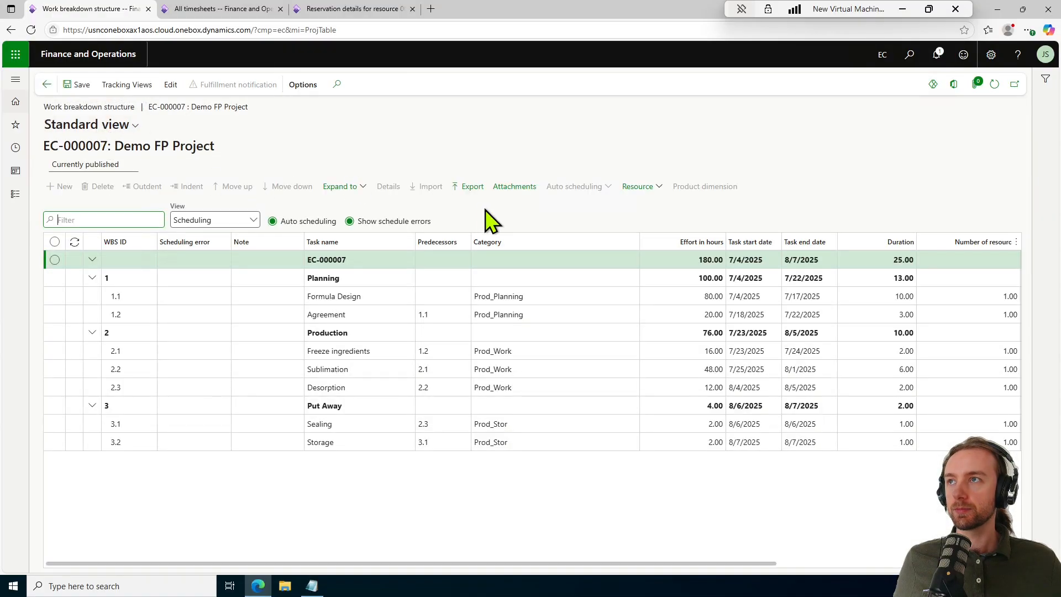
pyautogui.click(253, 220)
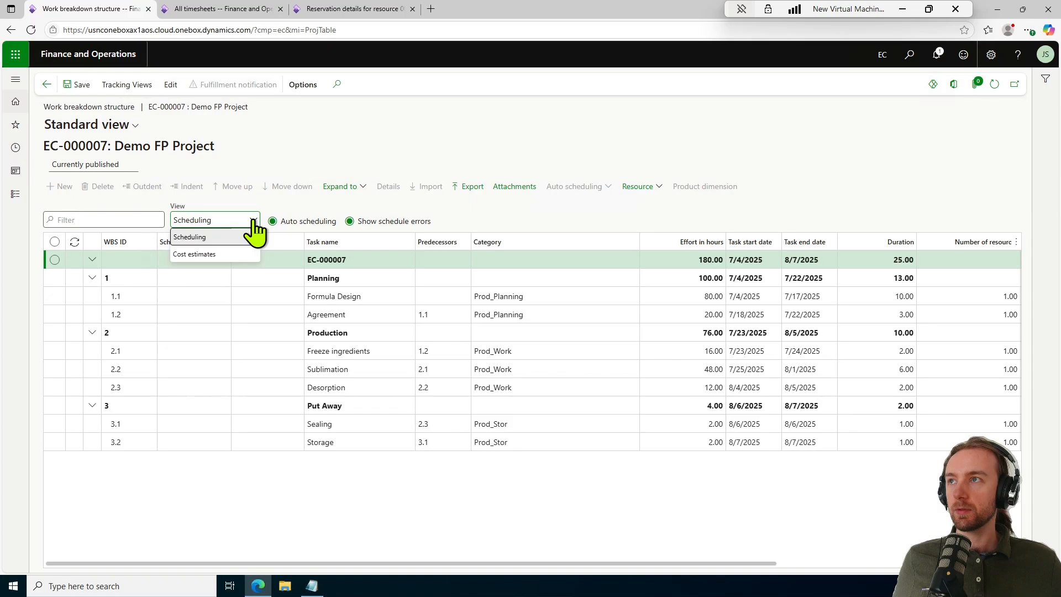
pyautogui.click(221, 255)
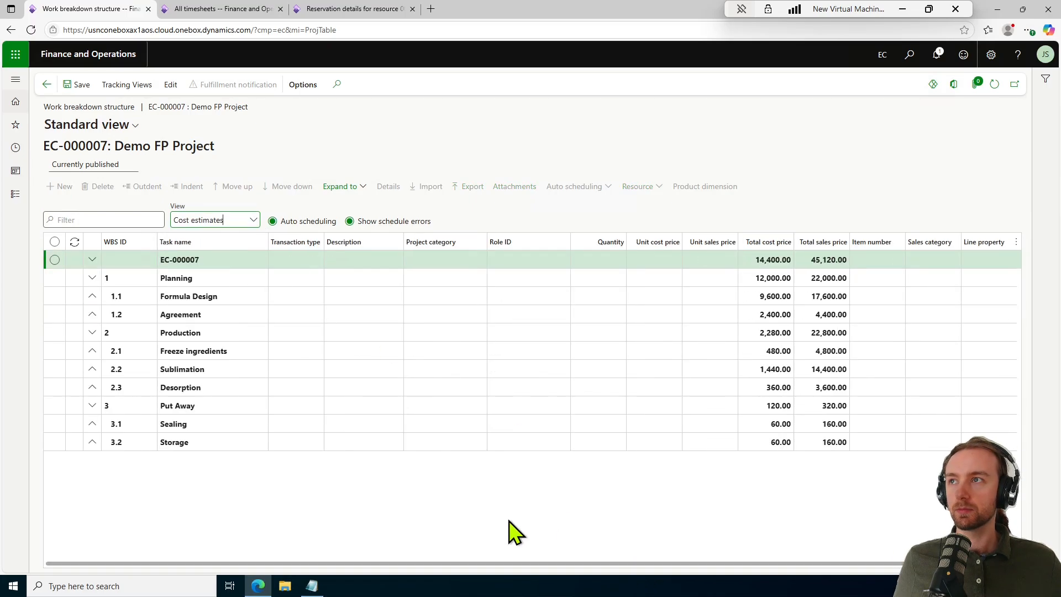
pyautogui.click(340, 188)
pyautogui.click(362, 232)
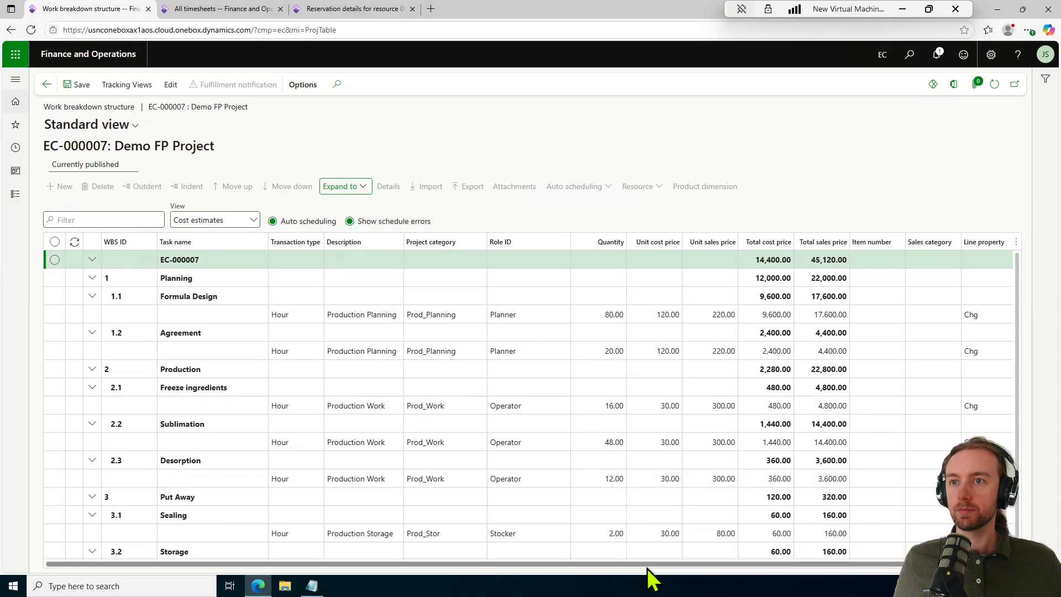
pyautogui.moveTo(650, 566); pyautogui.dragTo(688, 566)
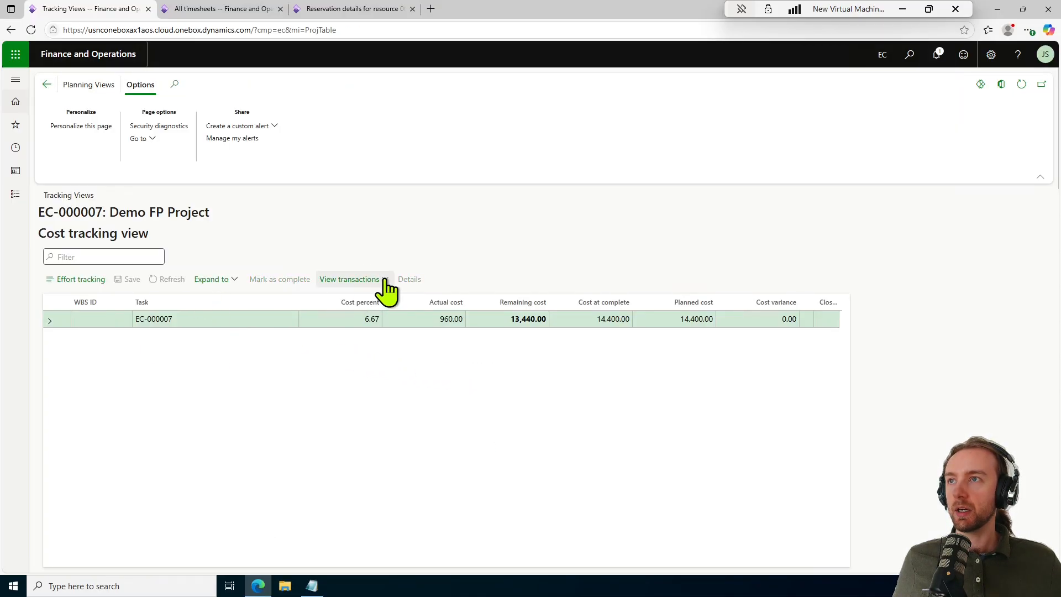
# Expand the project's cost tracking view, examine cost percent for Formula Design, Planning and the whole project plus actual and remaining cost, and return to the project
pyautogui.click(209, 280)
pyautogui.click(212, 313)
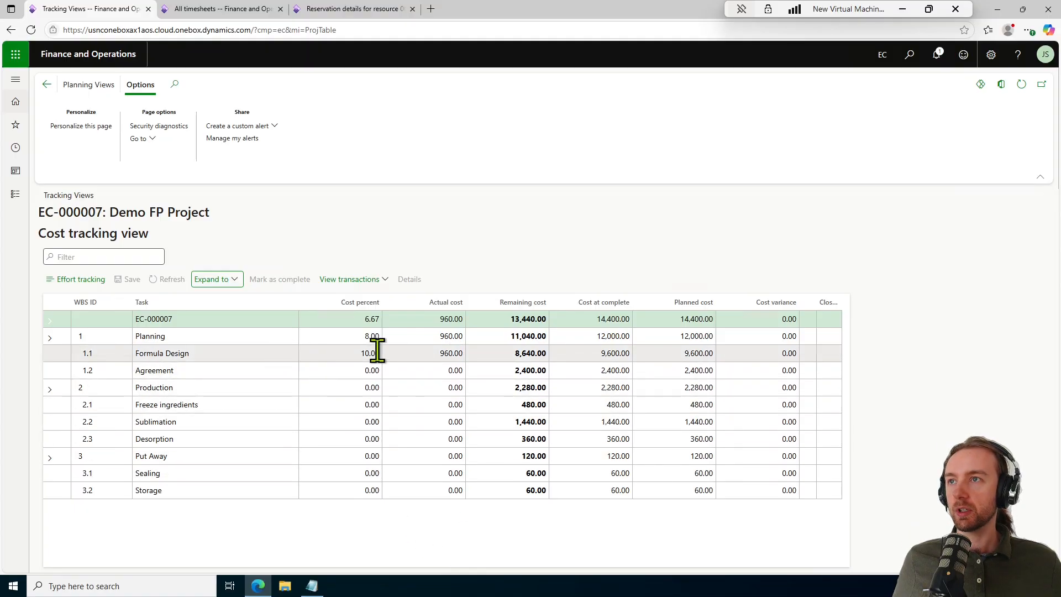
pyautogui.click(366, 353)
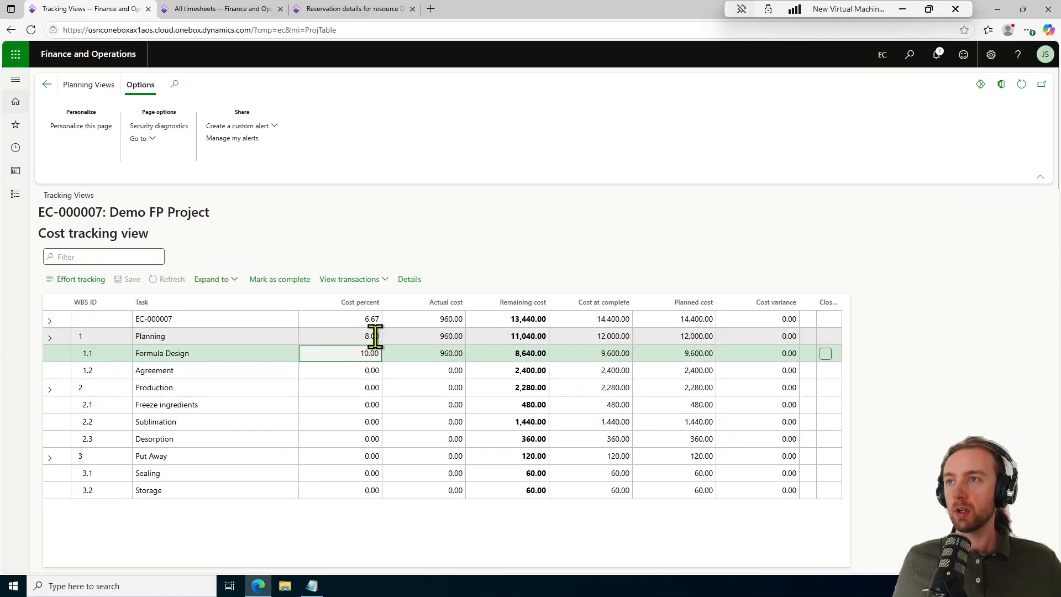
pyautogui.click(373, 336)
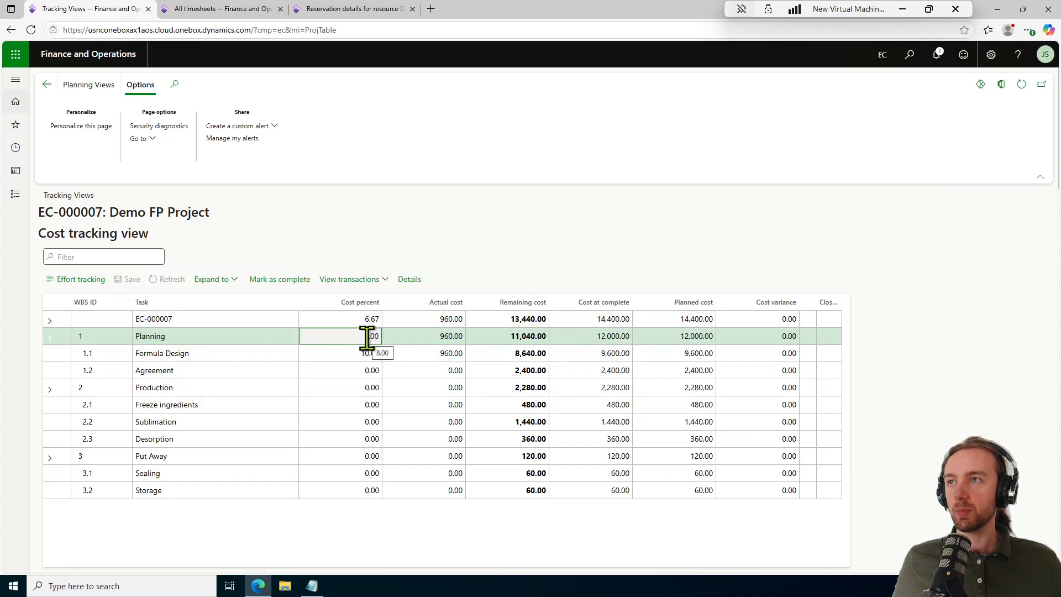
pyautogui.click(370, 320)
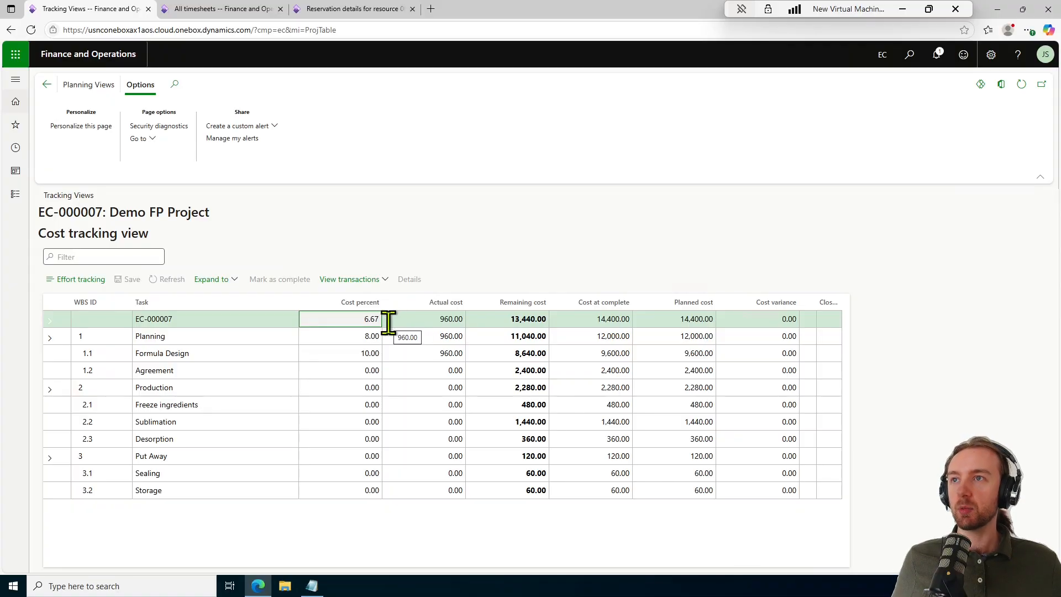
pyautogui.click(443, 319)
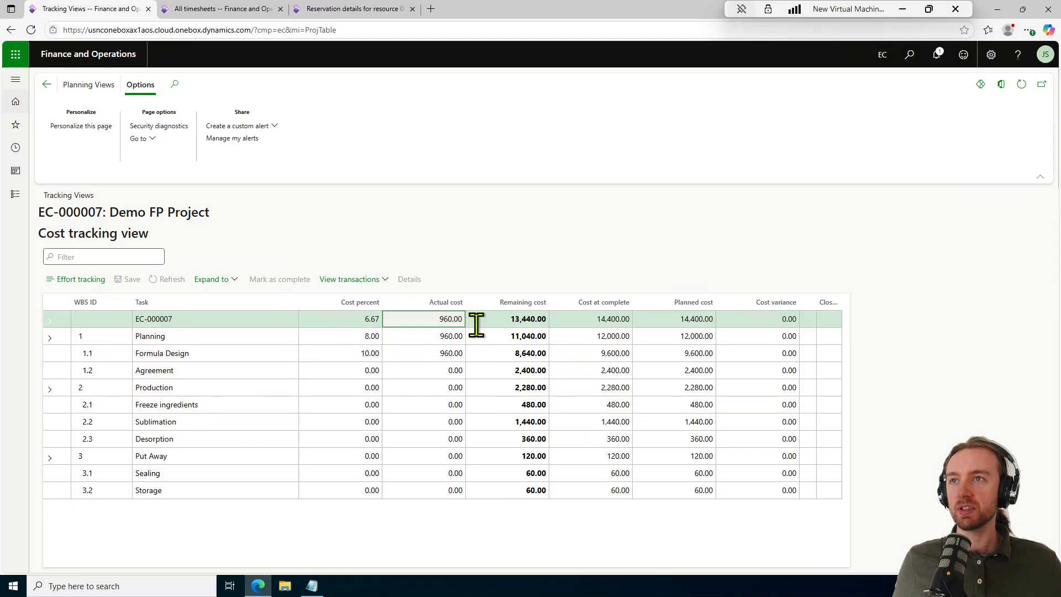
pyautogui.click(528, 320)
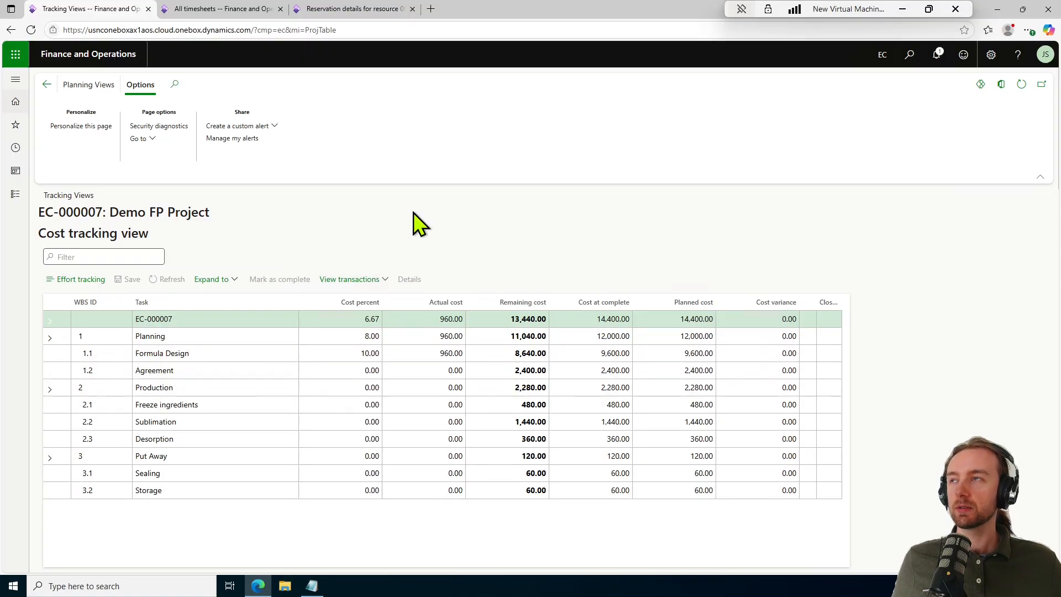
pyautogui.click(47, 84)
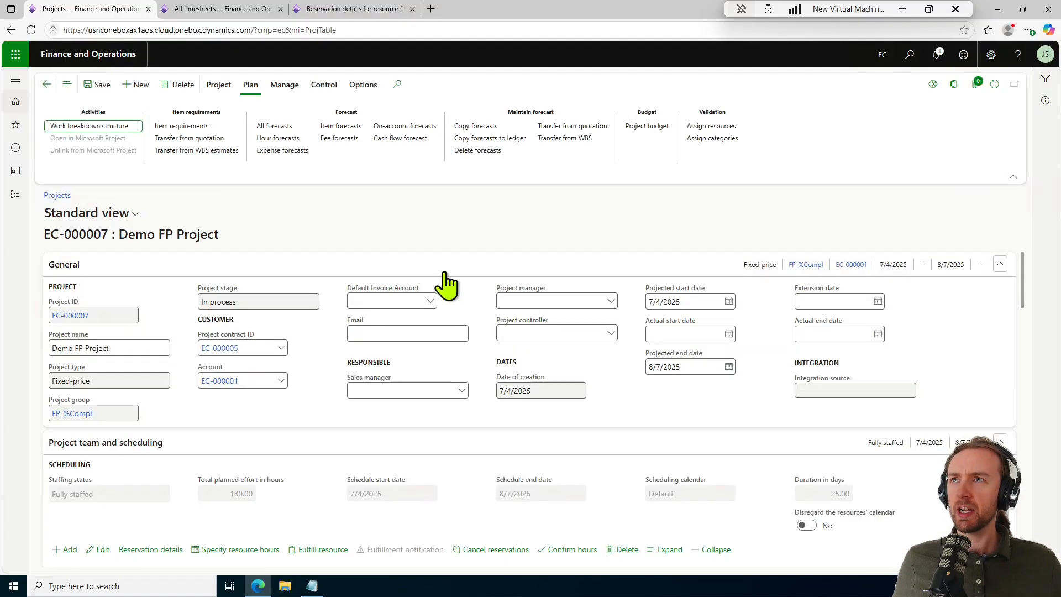
# Open the project's contract EC-000005, start a new invoice proposal and examine the Progress billing rule's invoice amount
pyautogui.click(221, 349)
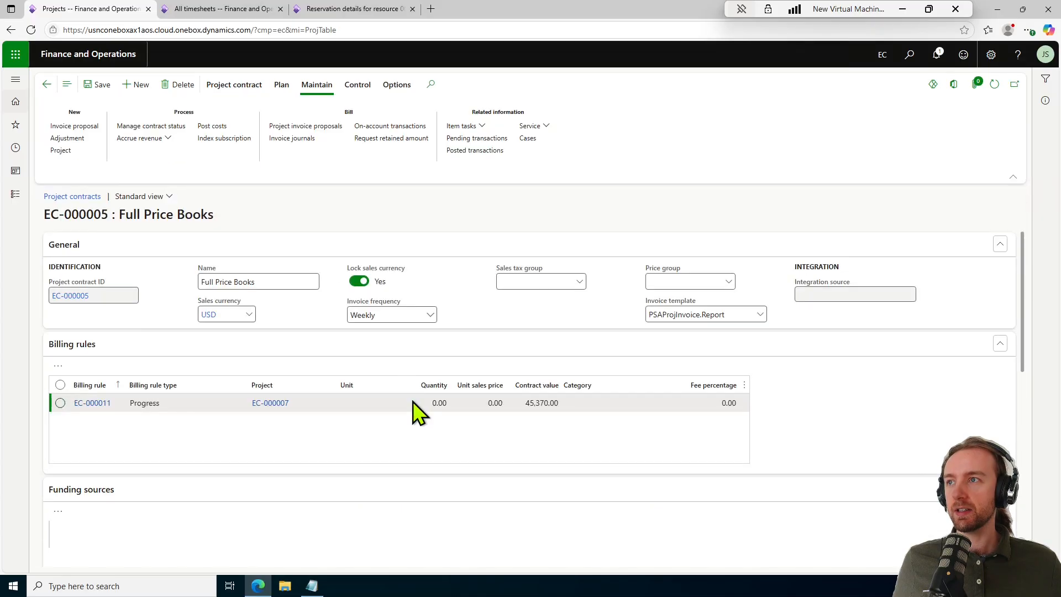
pyautogui.click(96, 127)
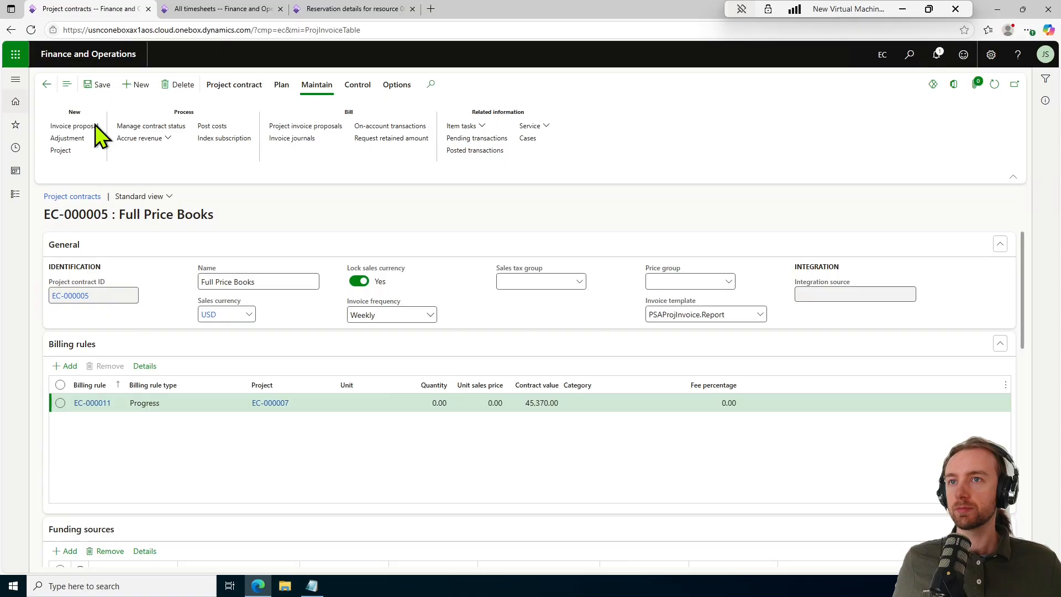
pyautogui.click(824, 384)
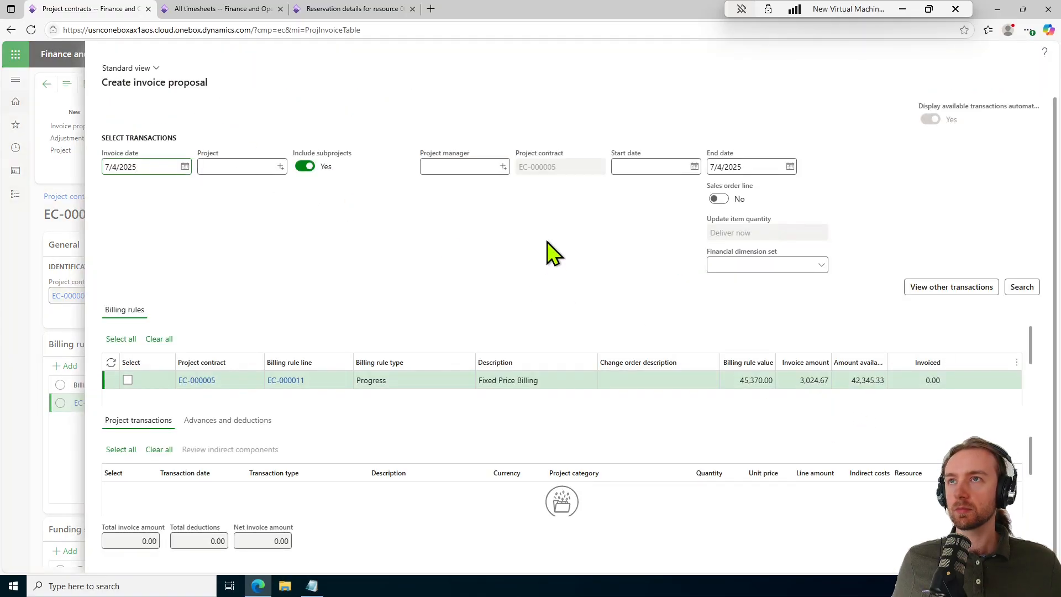
pyautogui.click(636, 167)
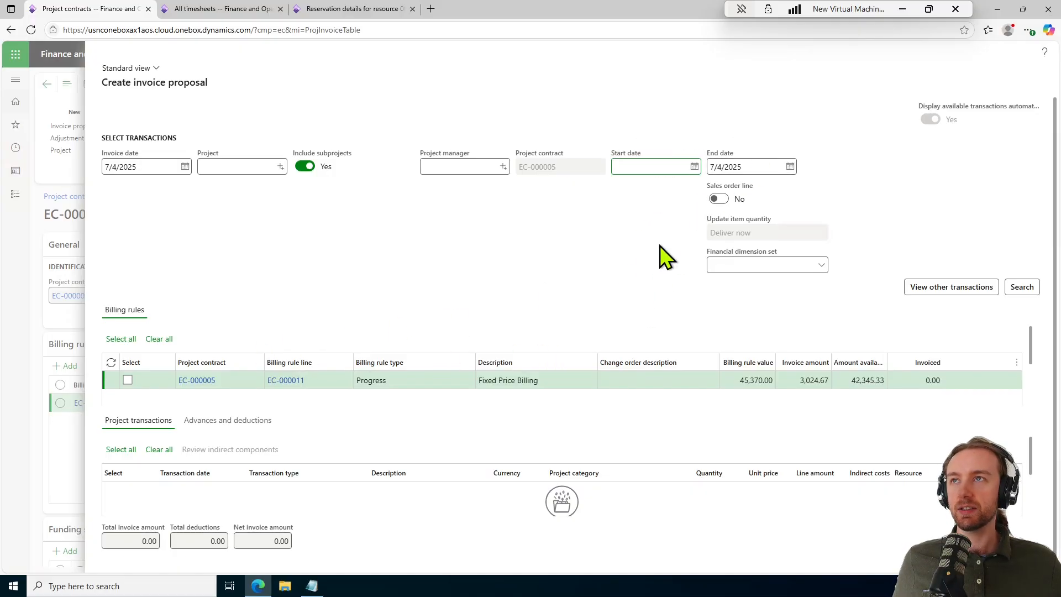
pyautogui.click(694, 166)
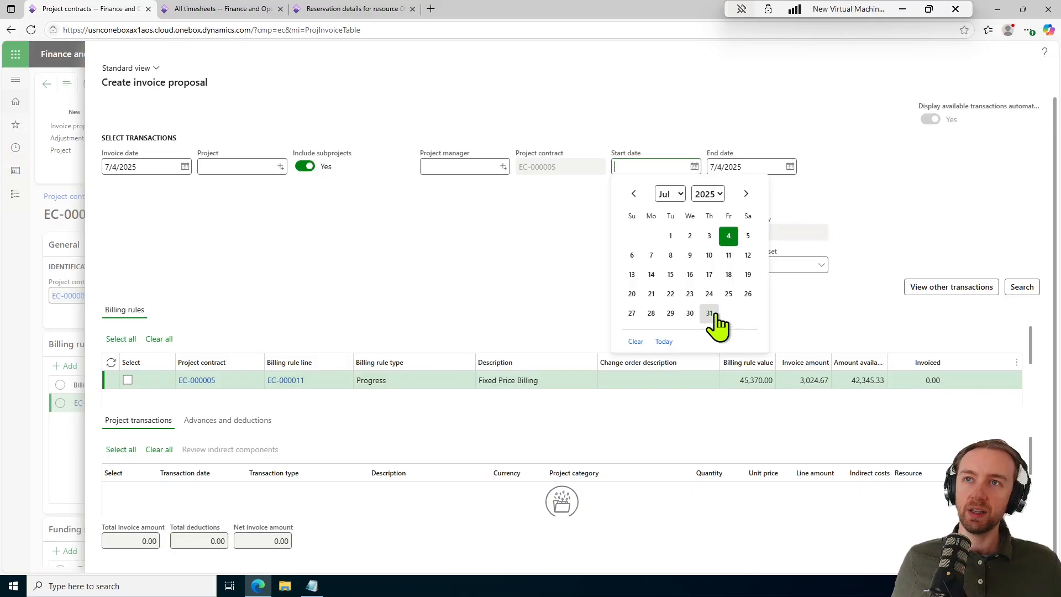
pyautogui.click(548, 267)
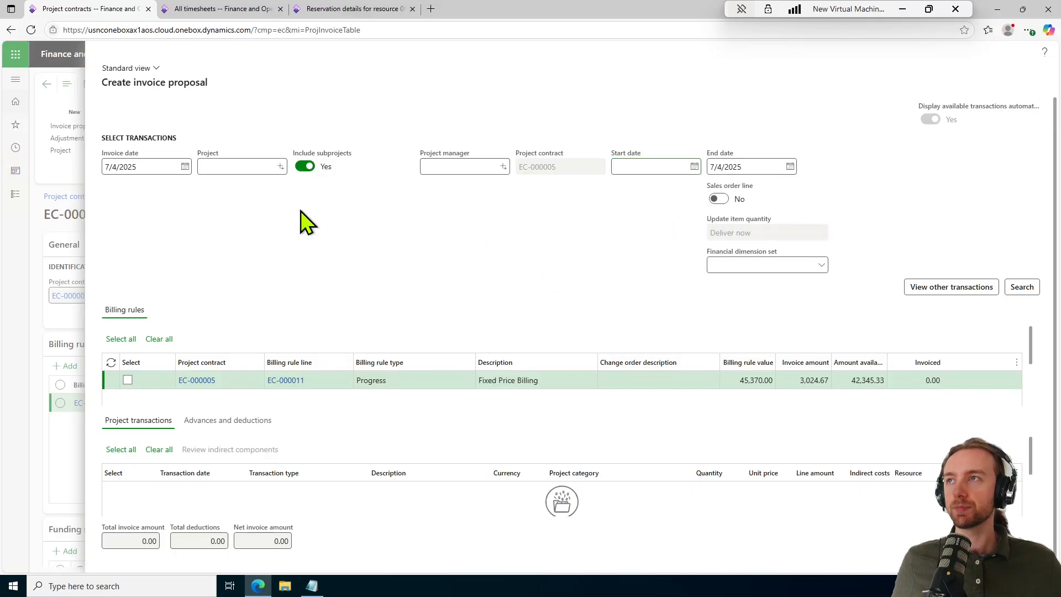
# Restrict the invoice proposal to project EC-000007, Demo FP Project, and highlight its Fixed Price Billing rule
pyautogui.click(281, 167)
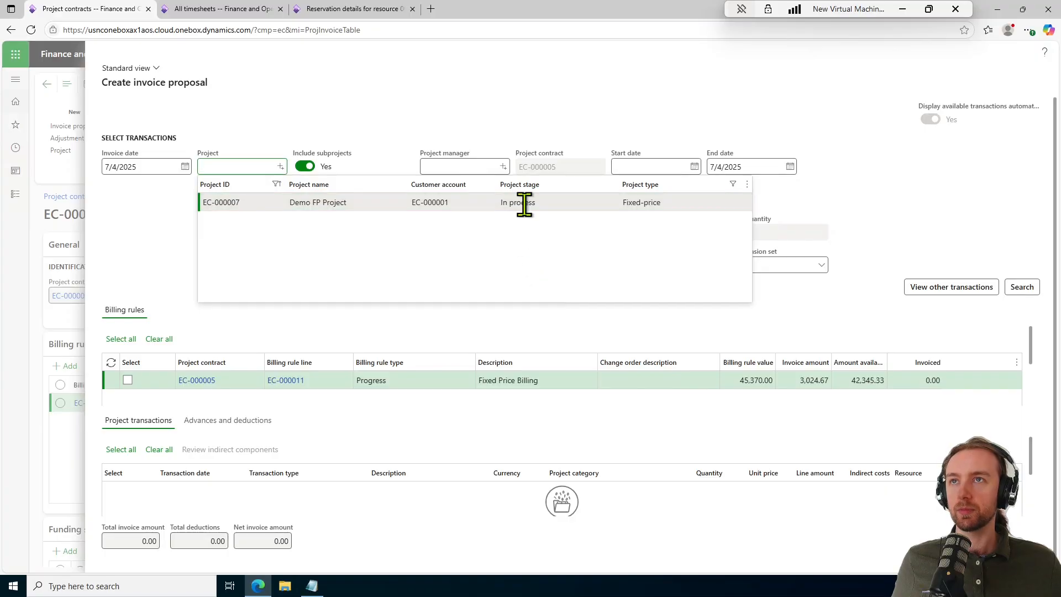
pyautogui.click(524, 204)
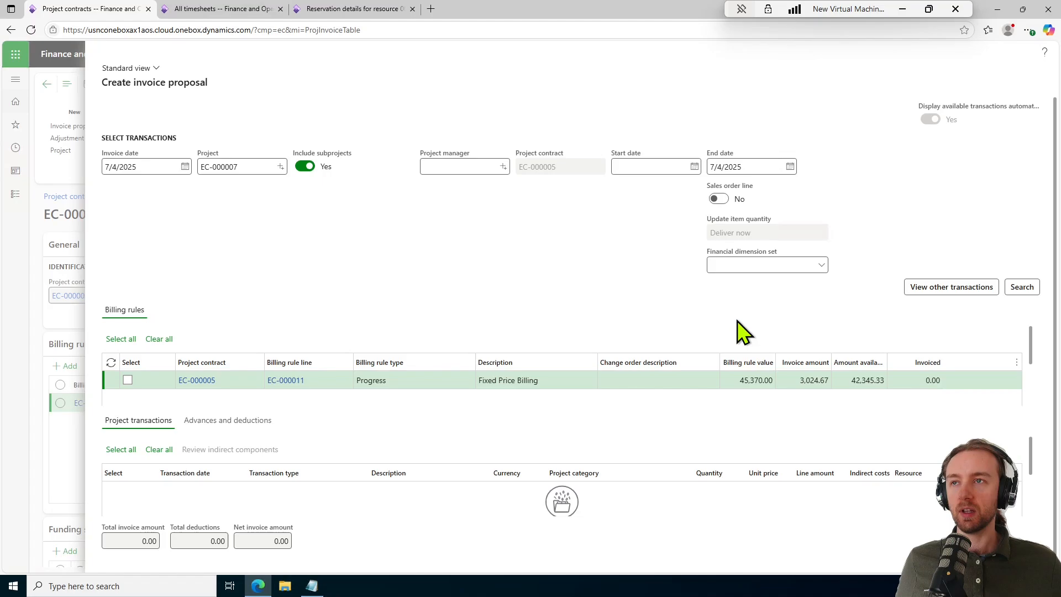
pyautogui.click(496, 386)
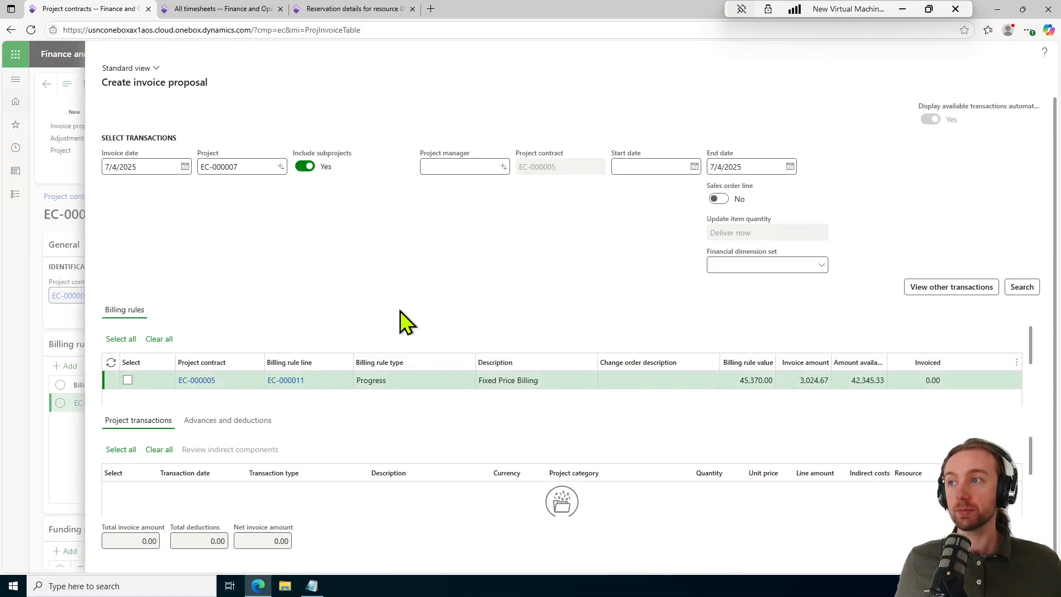
# Create the invoice proposal from the Fixed Price Billing rule and review the proposal's totals
pyautogui.click(129, 382)
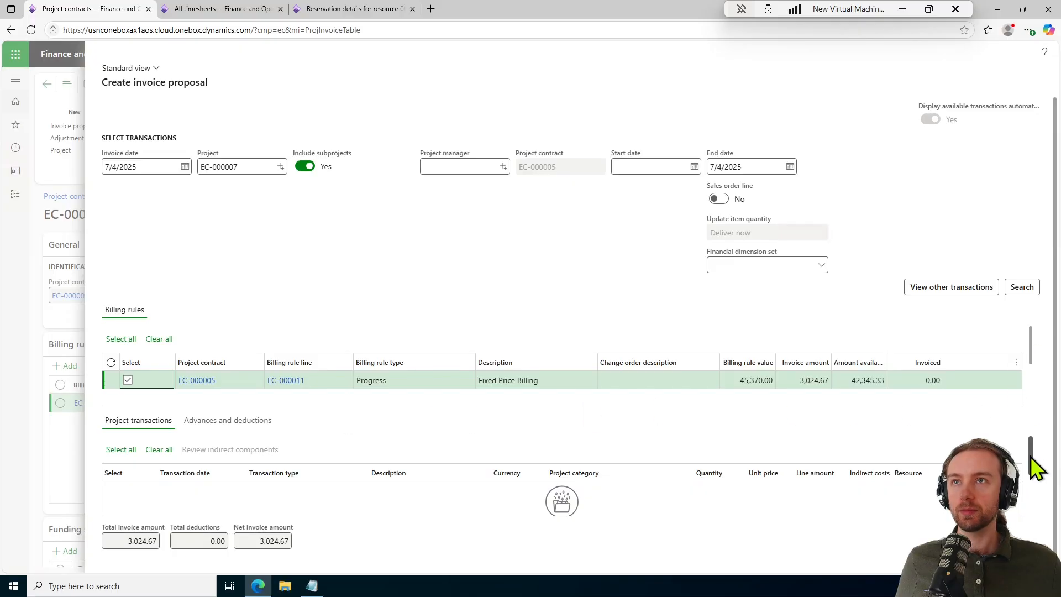
pyautogui.scroll(-3, 1033, 470)
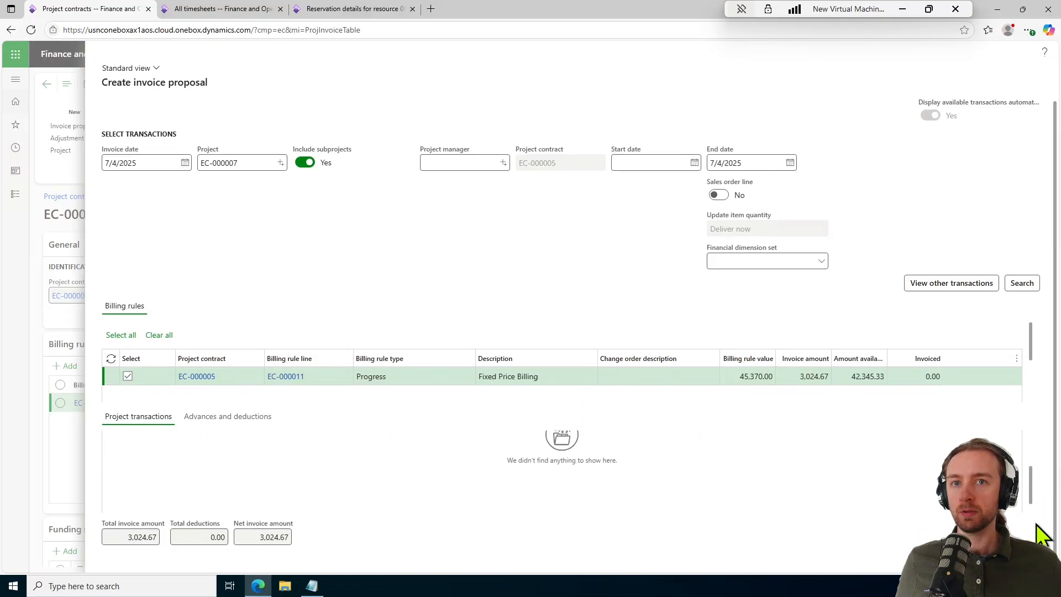
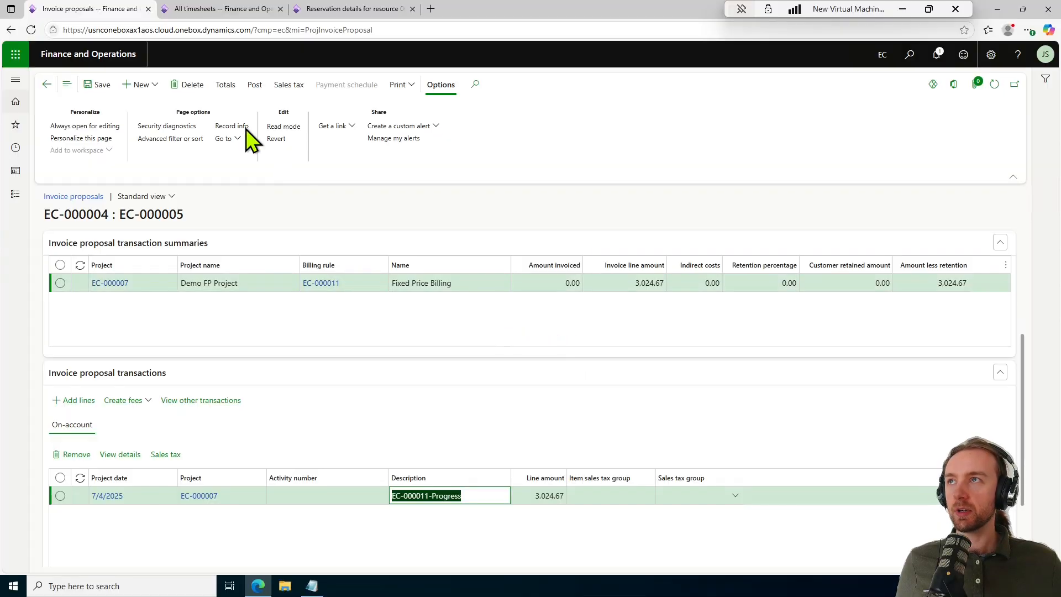
pyautogui.click(225, 90)
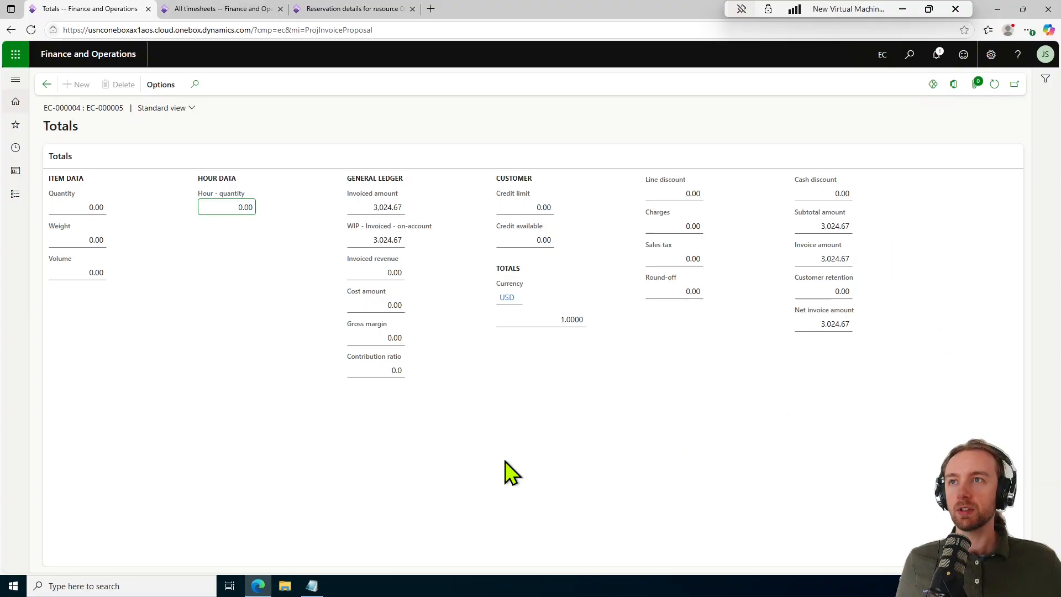
pyautogui.click(46, 86)
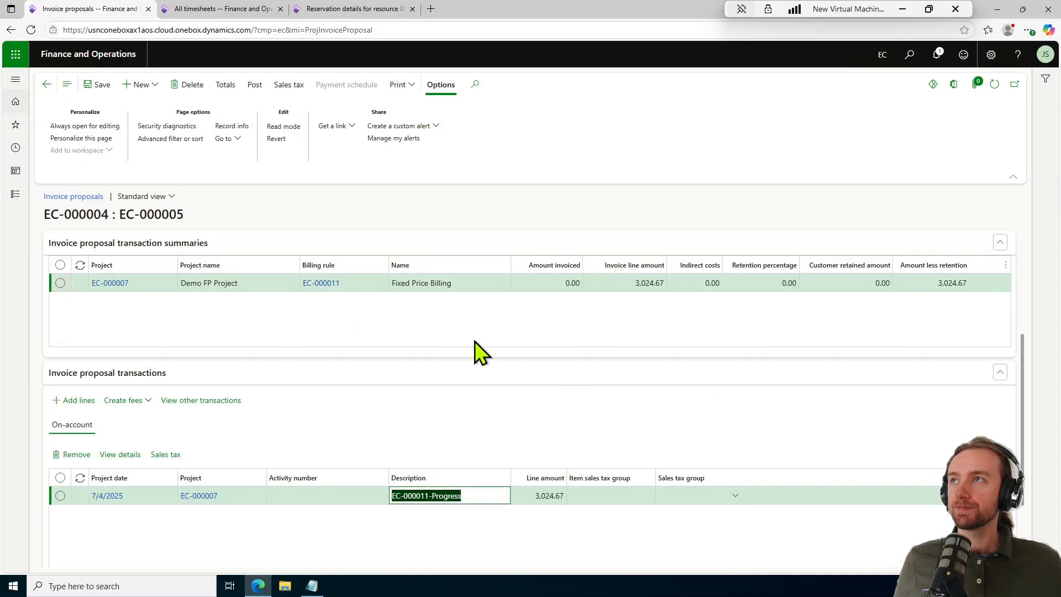
# Check the invoice proposal's print options and post the proposal with Posting, Print invoice and Use print management destination on
pyautogui.click(402, 84)
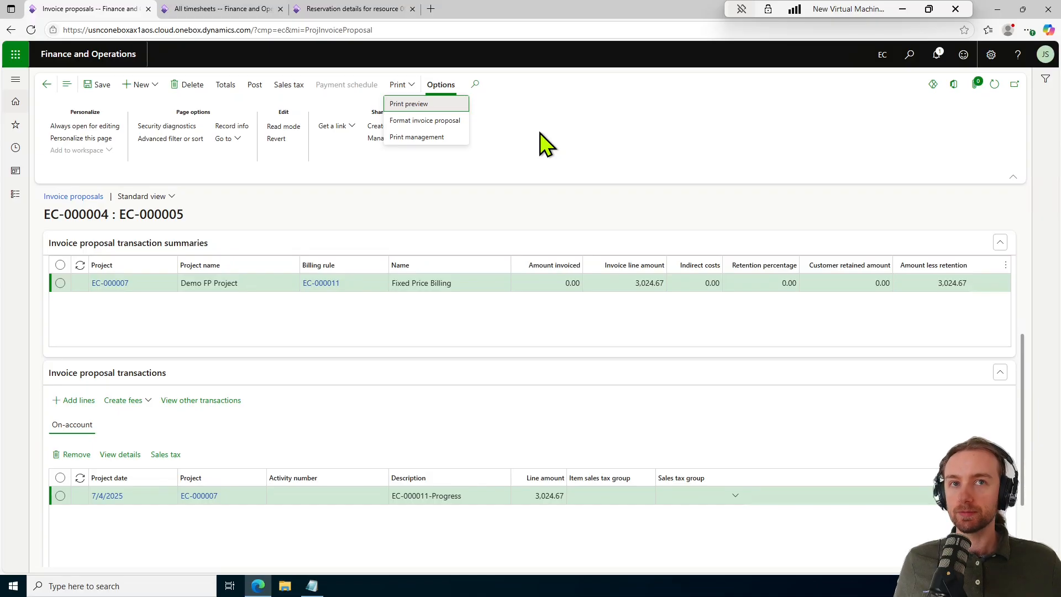
pyautogui.press('Escape')
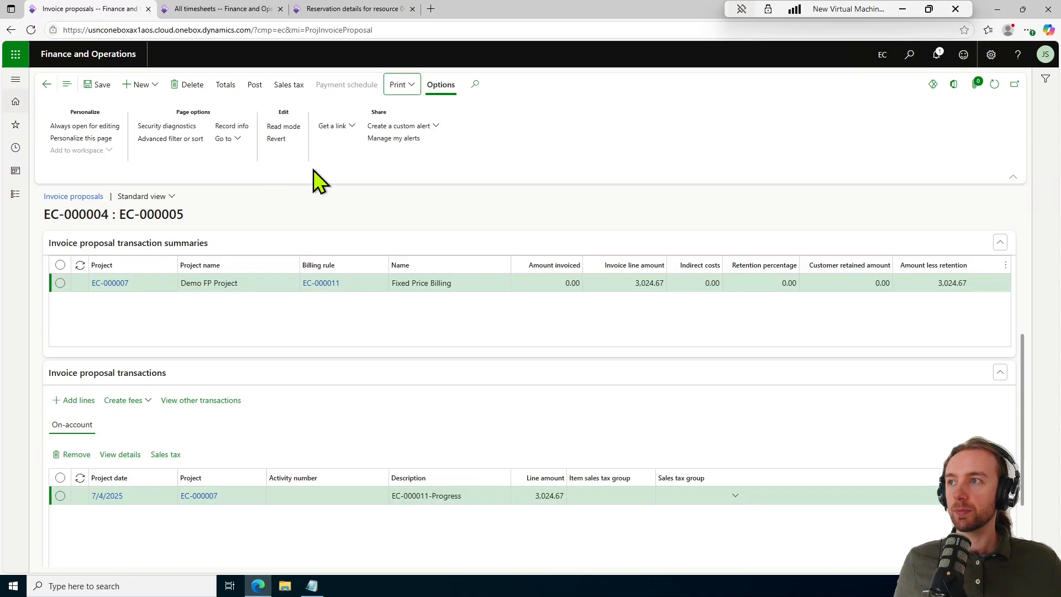
pyautogui.click(258, 86)
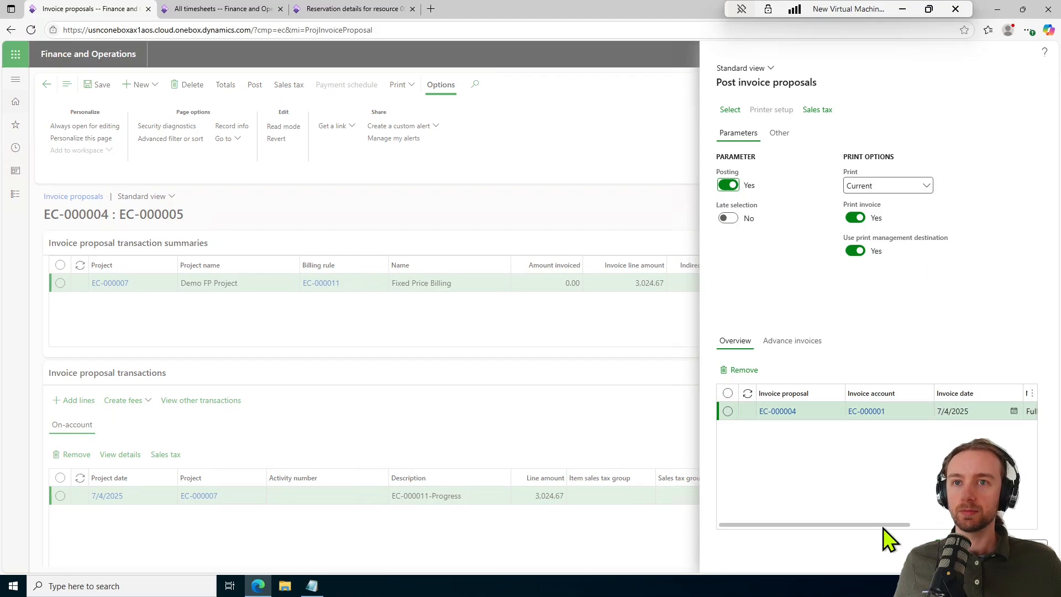
pyautogui.moveTo(887, 526)
pyautogui.mouseDown()
pyautogui.moveTo(936, 520)
pyautogui.moveTo(877, 536)
pyautogui.mouseUp()
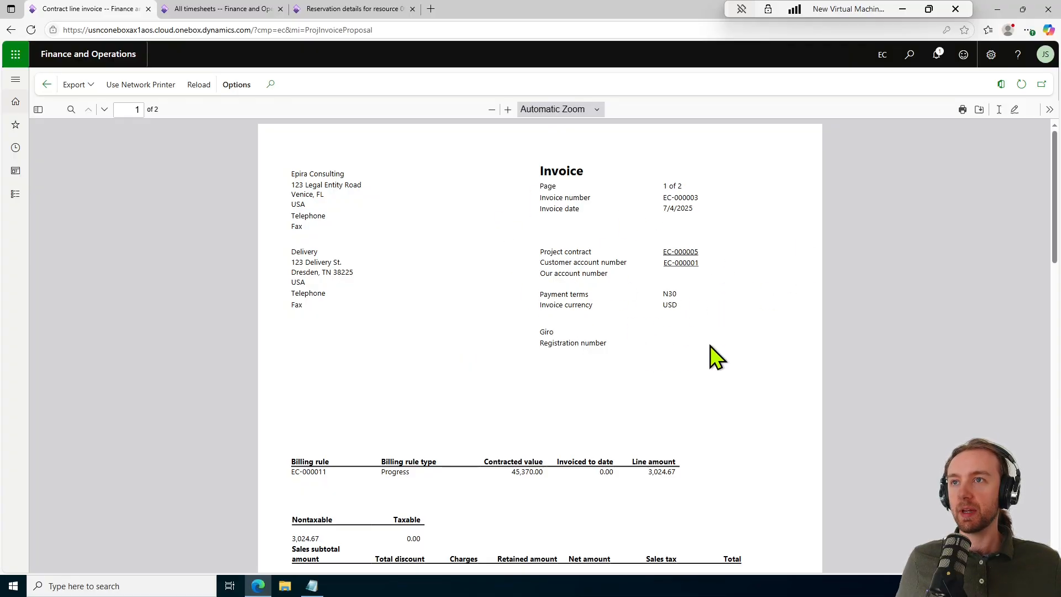
# Read through both pages of the printed invoice, check the proposal's status and return to the project contract
pyautogui.scroll(-4, 825, 358)
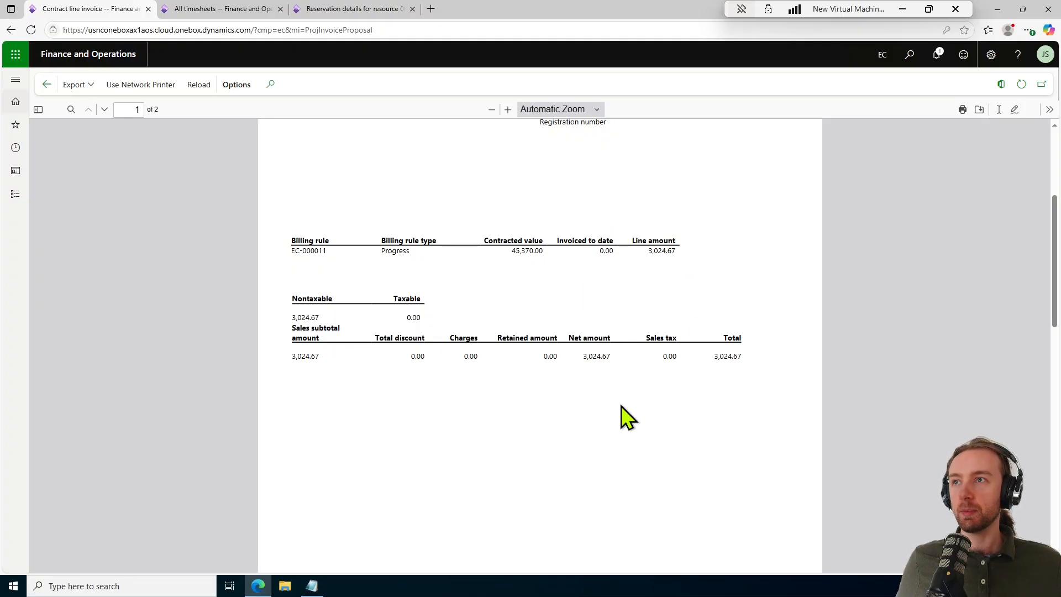
pyautogui.scroll(-3, 758, 403)
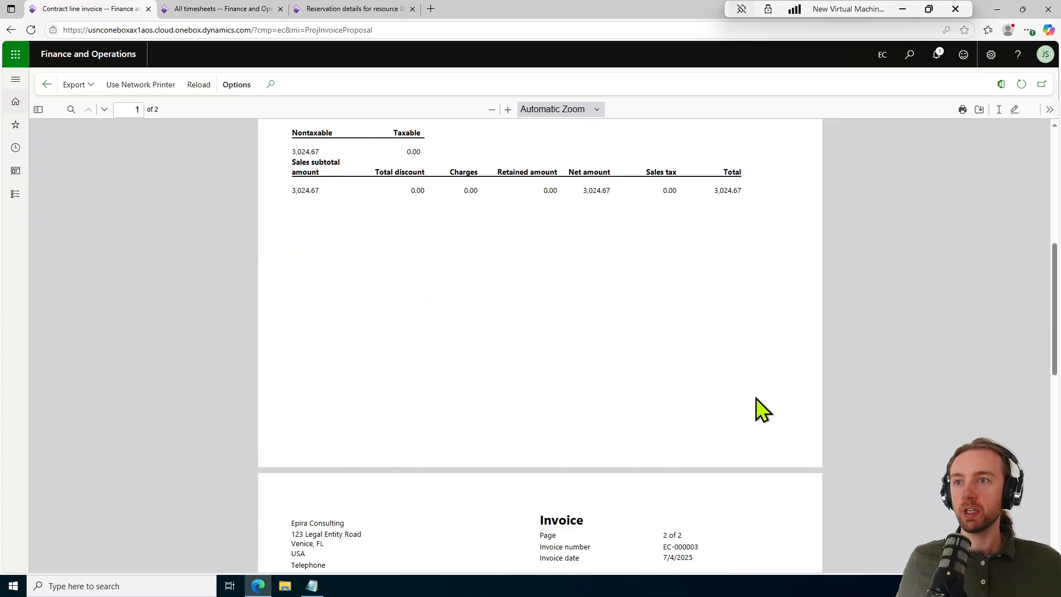
pyautogui.scroll(-6, 758, 406)
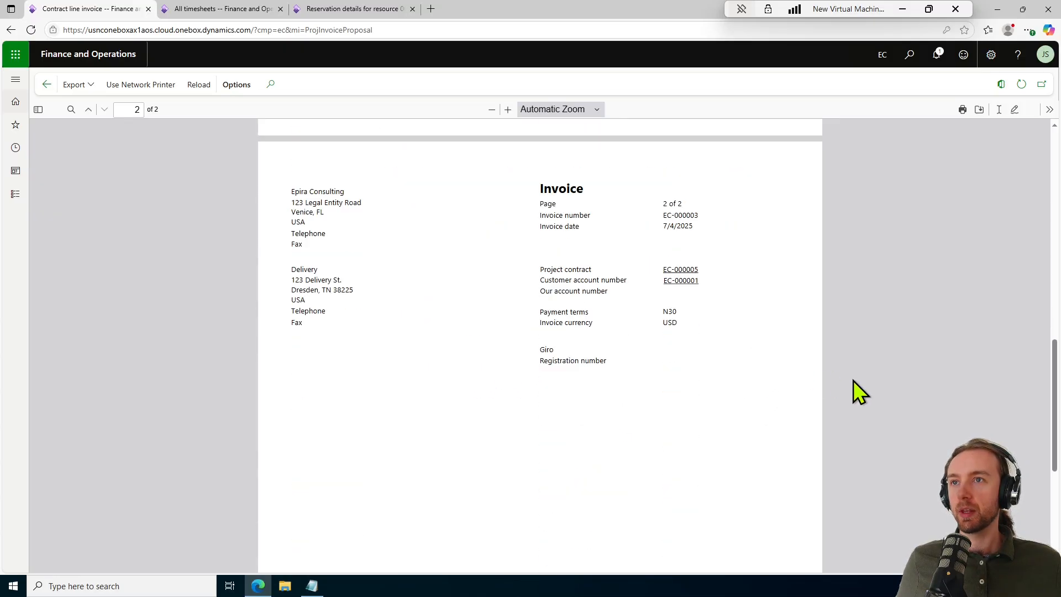
pyautogui.scroll(11, 853, 380)
pyautogui.scroll(2, 813, 391)
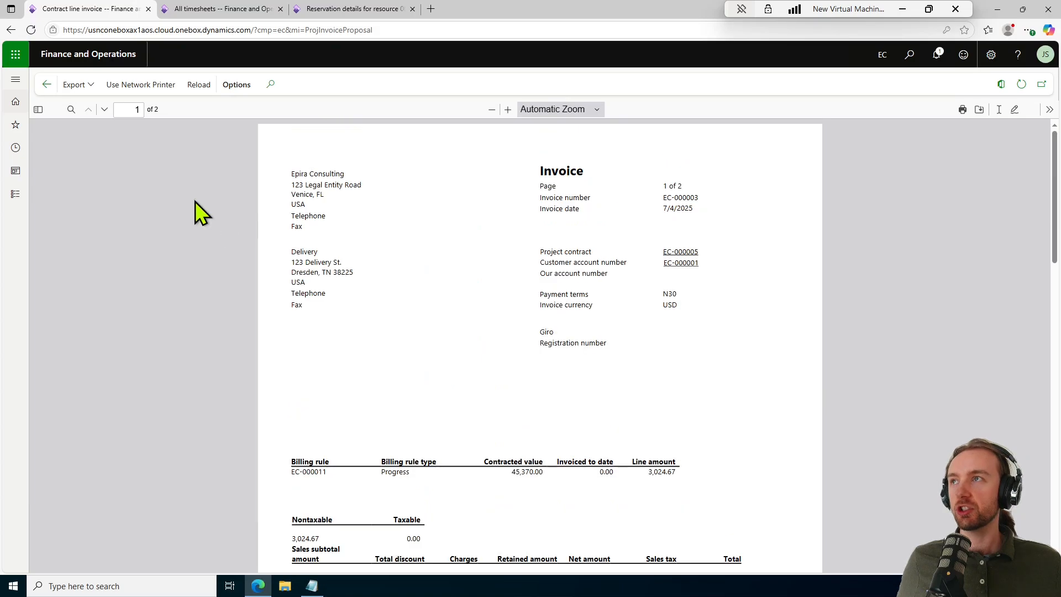
pyautogui.click(49, 89)
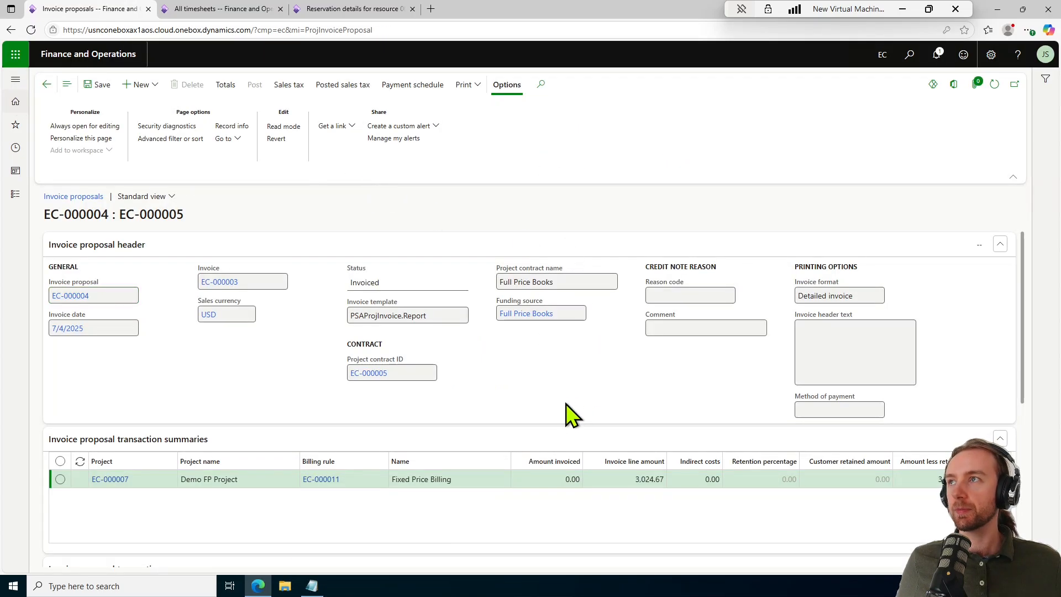
pyautogui.click(45, 86)
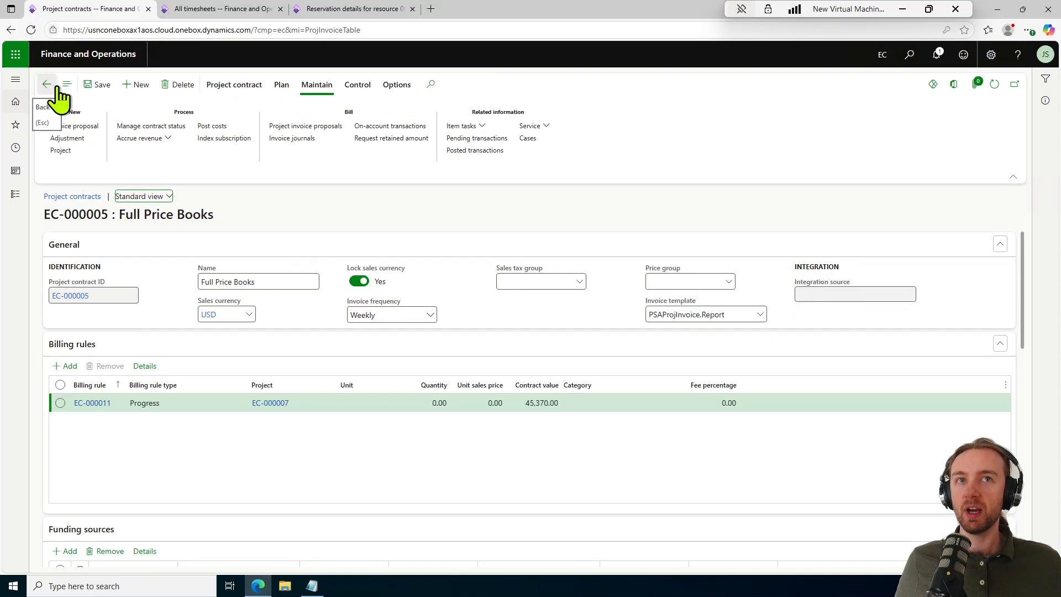
# Calculate the contract's invoice control to examine quotation versus invoiced and remaining amounts, and calculate its cash flow
pyautogui.click(359, 86)
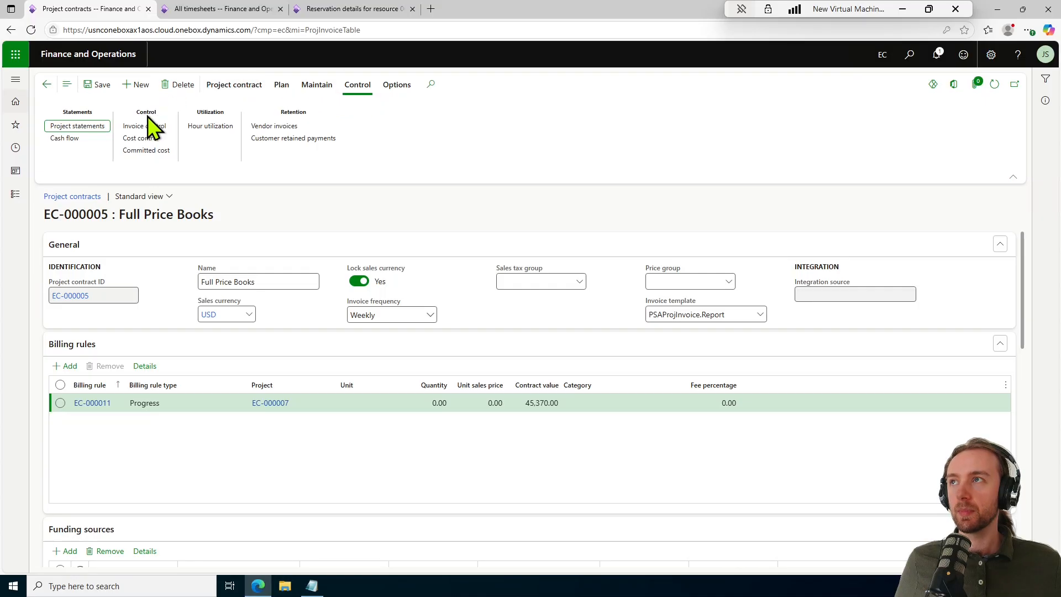
pyautogui.click(145, 126)
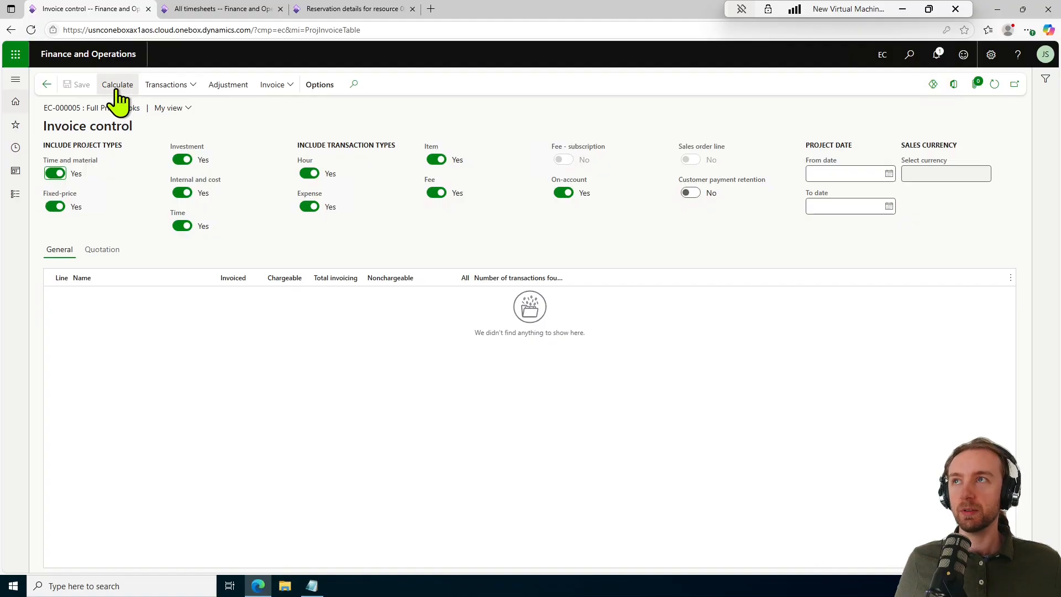
pyautogui.click(109, 248)
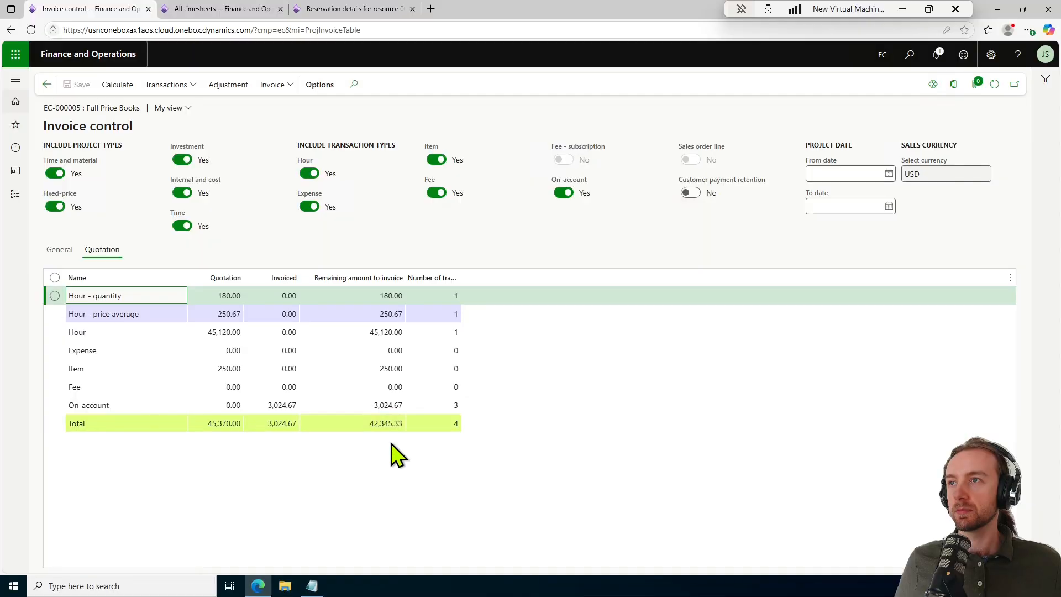
pyautogui.click(46, 85)
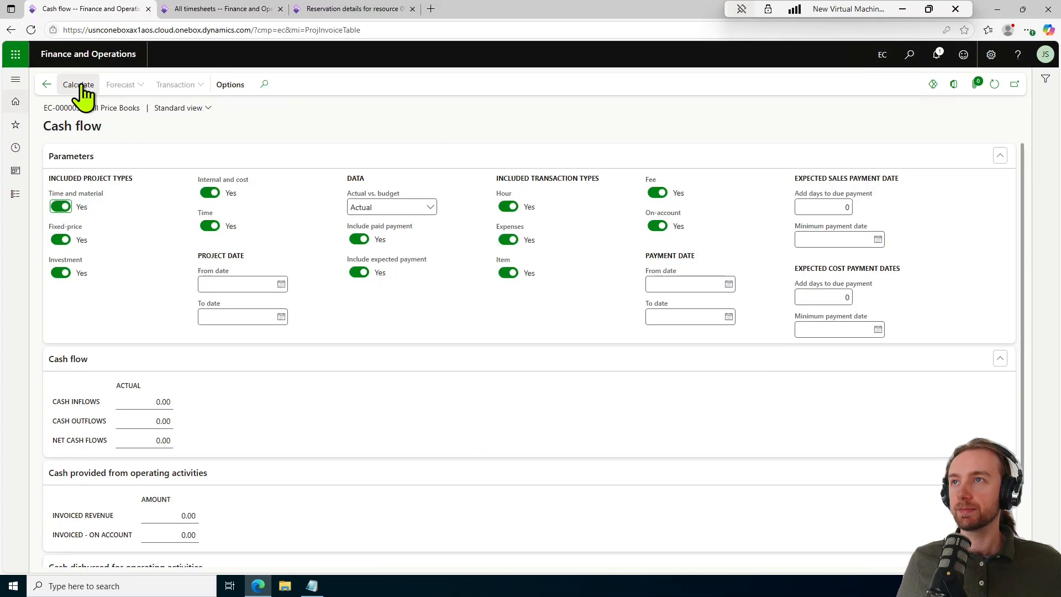
pyautogui.click(78, 85)
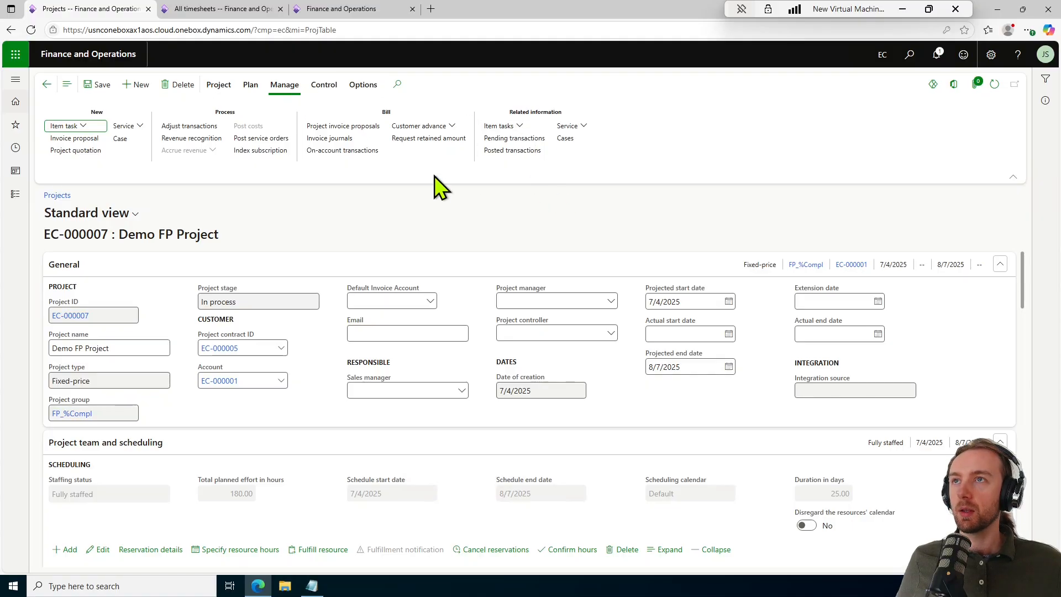
# Open Demo FP Project's posted transactions and examine the invoice status and transaction type of the hour and on-account lines
pyautogui.click(524, 154)
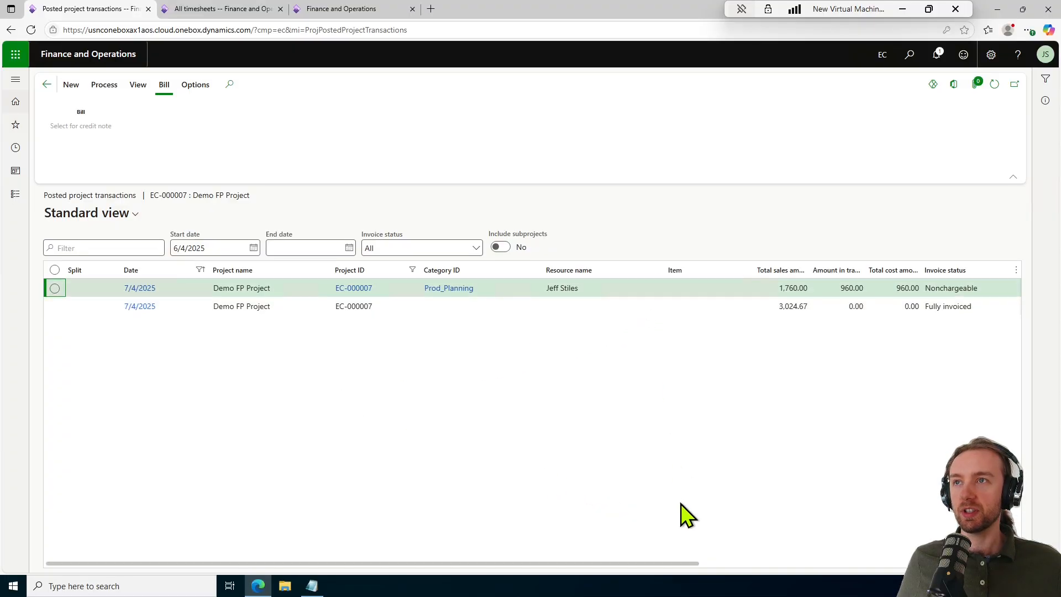
pyautogui.moveTo(673, 564); pyautogui.dragTo(791, 557)
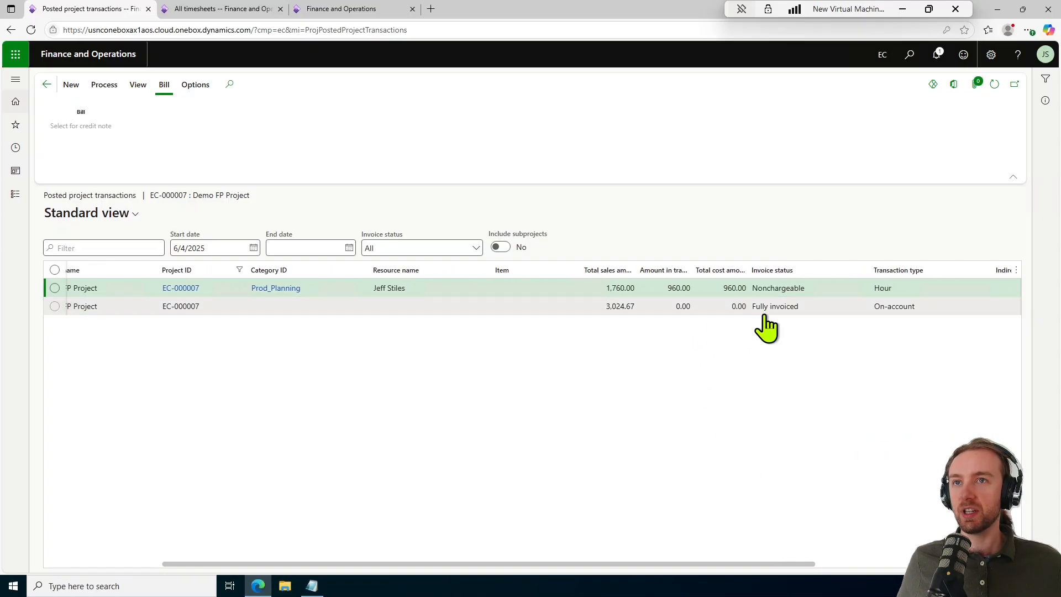
pyautogui.click(808, 308)
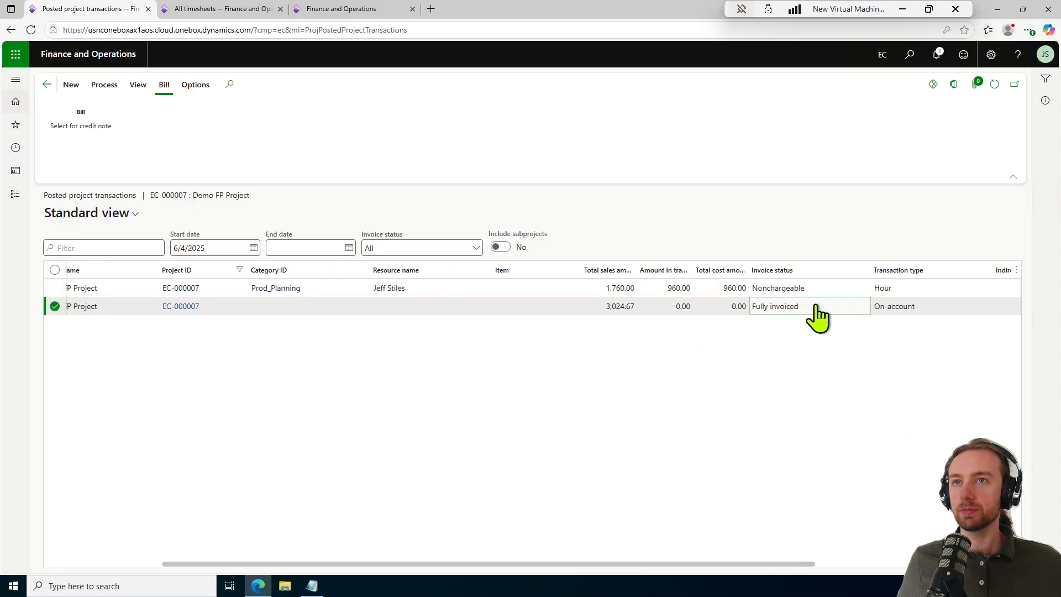
pyautogui.click(844, 289)
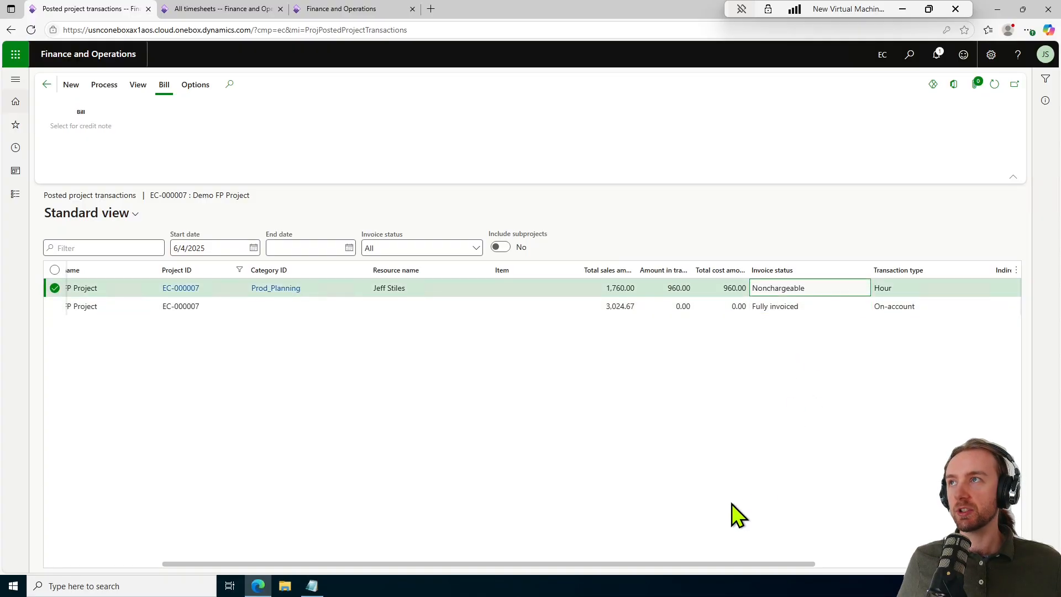
# View the transaction details of the posted Prod_Planning hour line and of the on-account line
pyautogui.moveTo(675, 564); pyautogui.dragTo(490, 558)
pyautogui.click(137, 86)
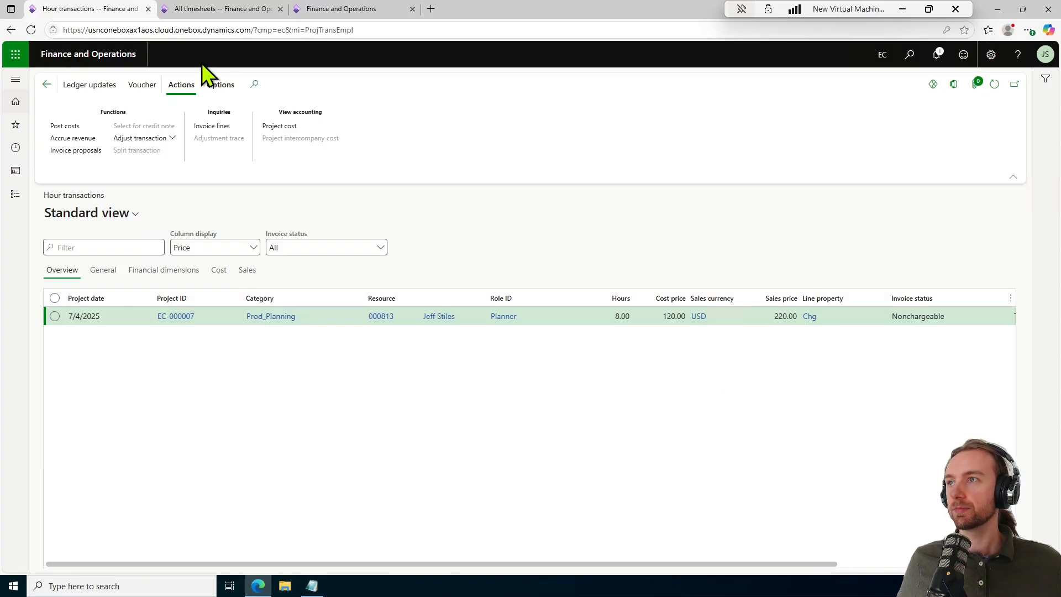
pyautogui.click(46, 84)
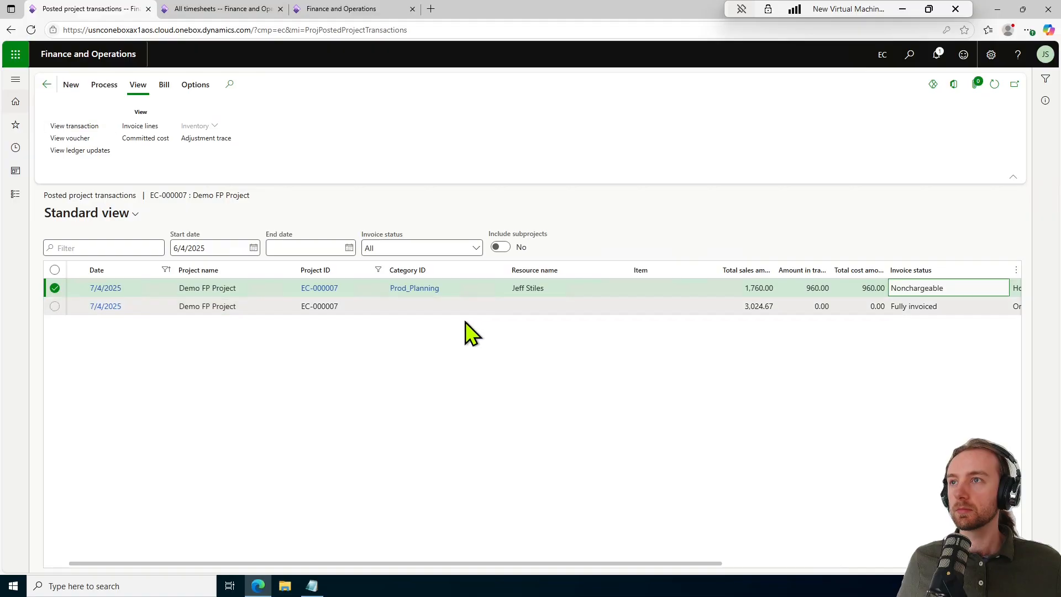
pyautogui.click(410, 308)
pyautogui.click(111, 127)
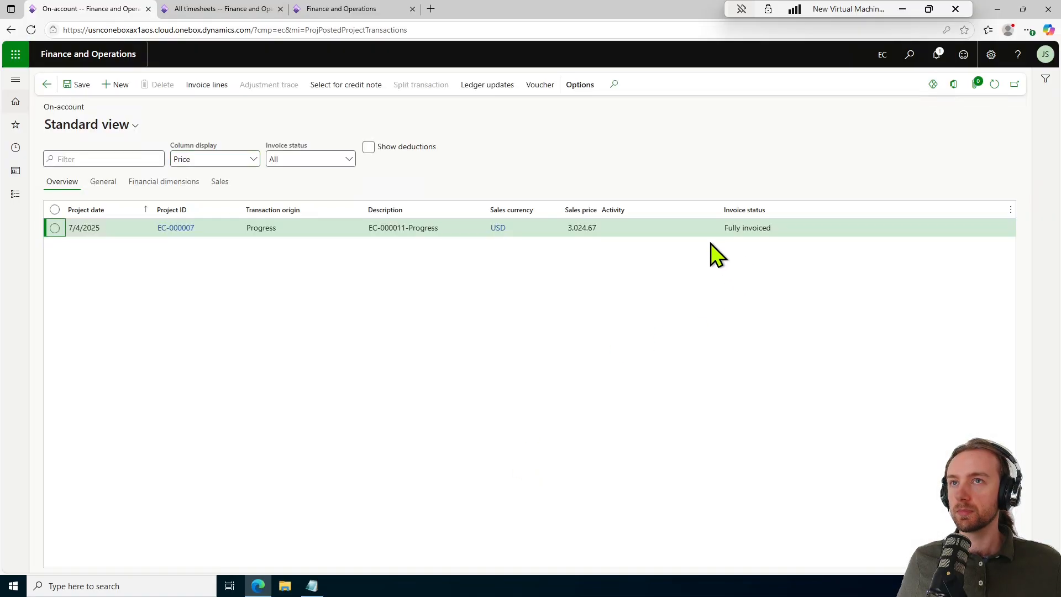
pyautogui.click(47, 85)
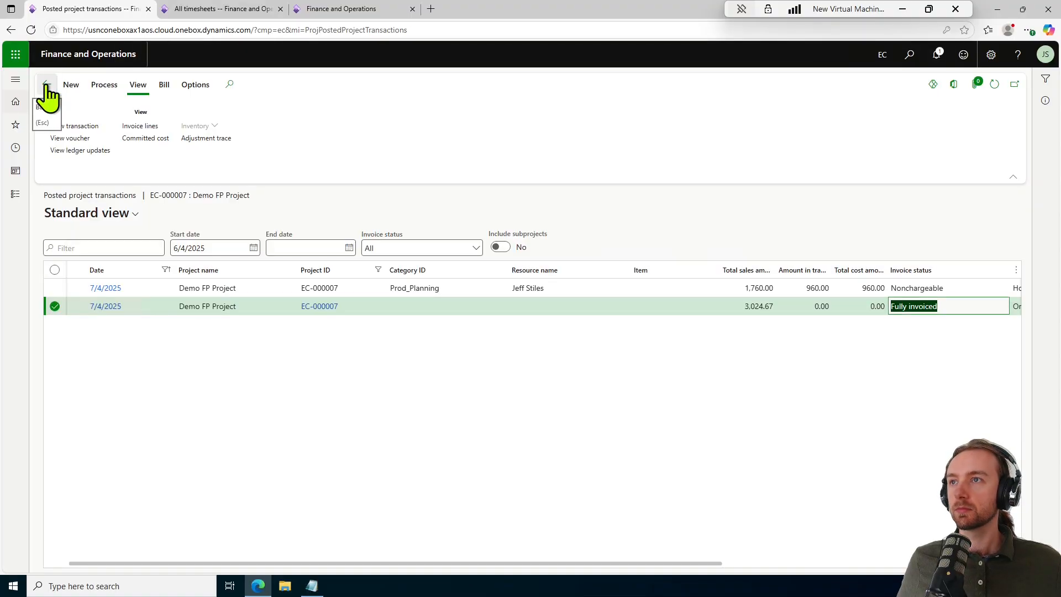
# Open the project's invoice journal and view a copy of its posted invoice
pyautogui.click(47, 85)
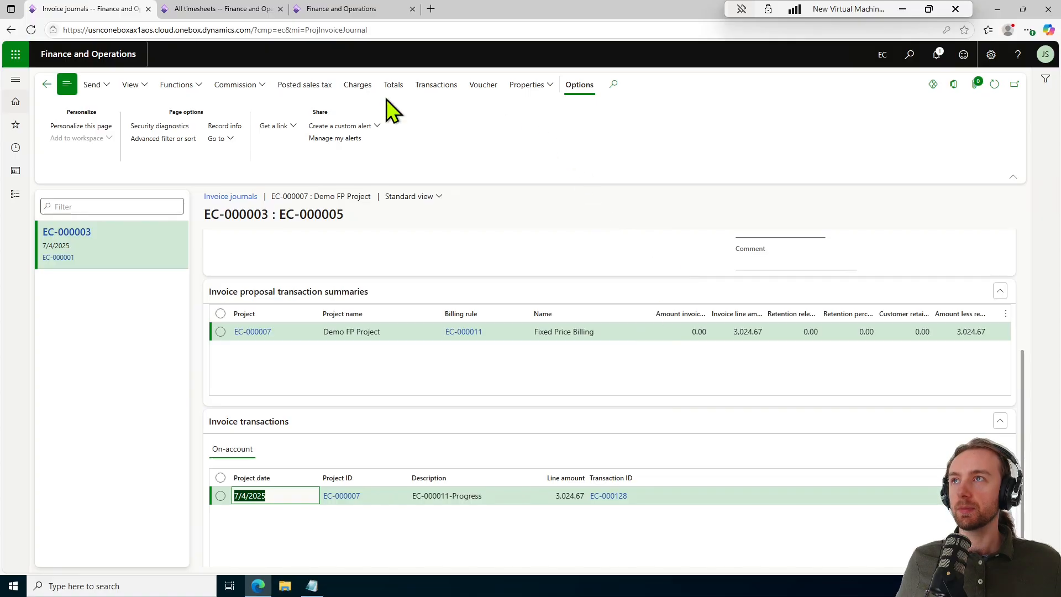
pyautogui.click(133, 85)
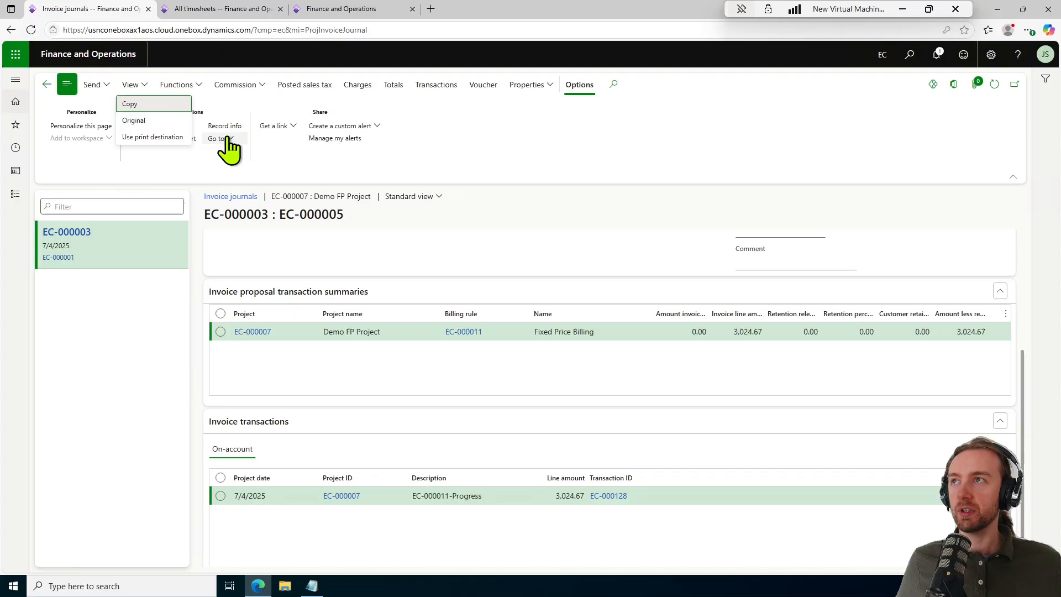
pyautogui.click(160, 103)
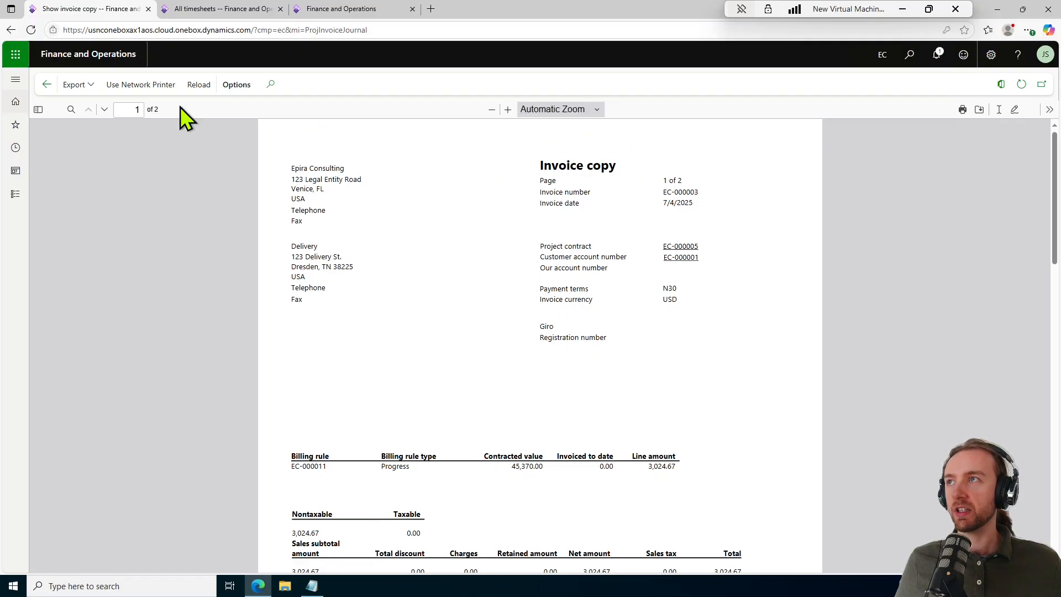
pyautogui.click(47, 84)
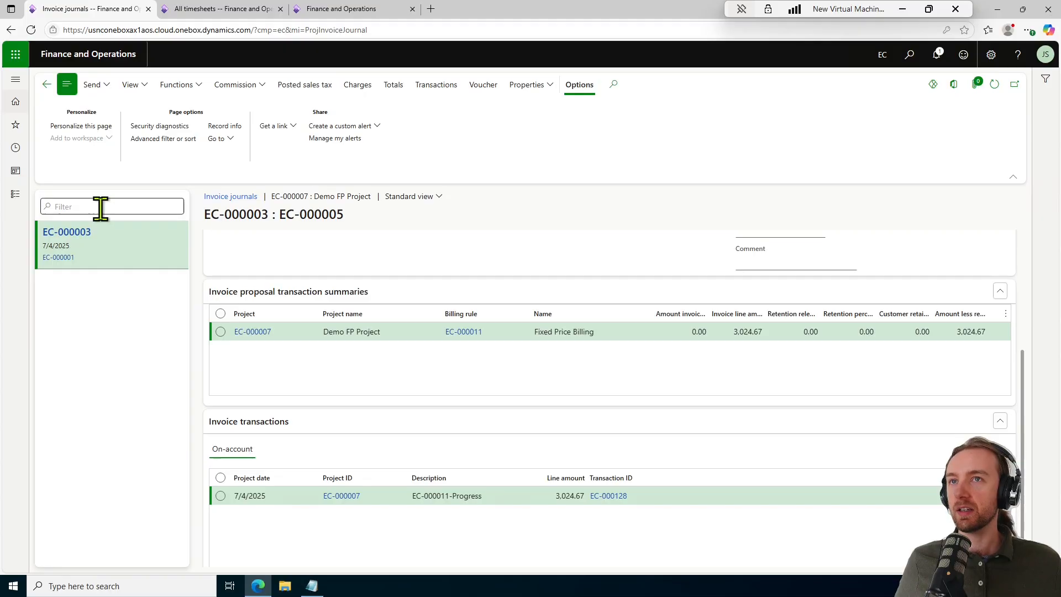
# Return to project contract EC-000005 and examine its contract status for invoiced amount, remaining amount and percentage complete
pyautogui.click(44, 84)
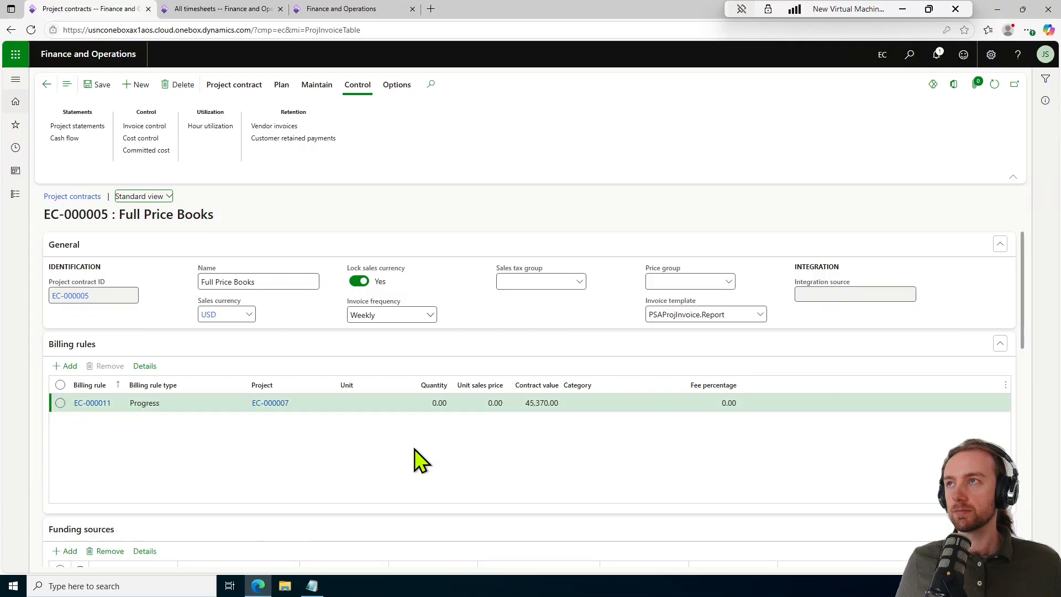
pyautogui.click(320, 88)
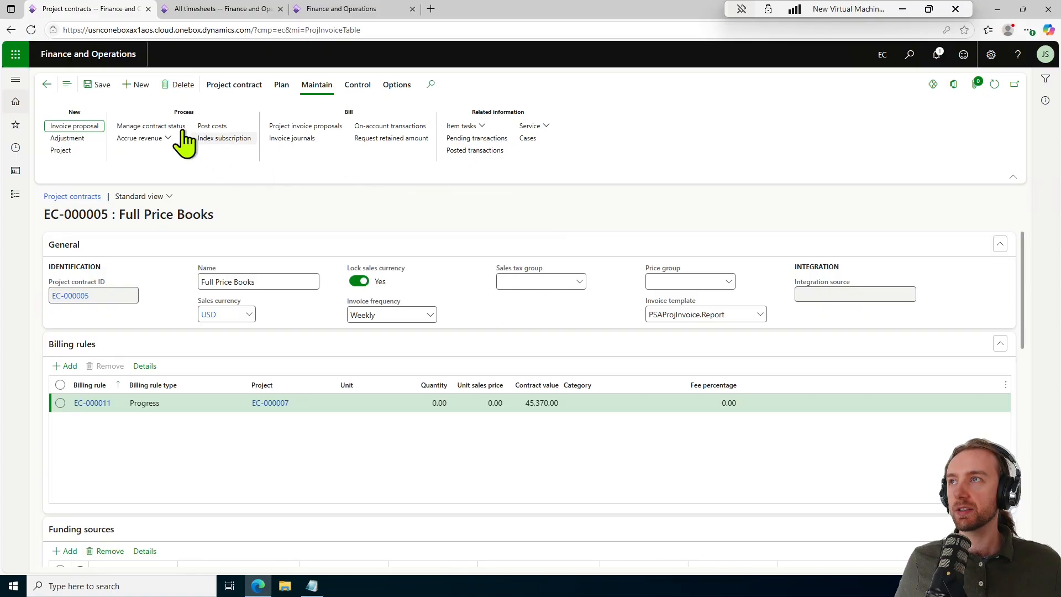
pyautogui.click(162, 126)
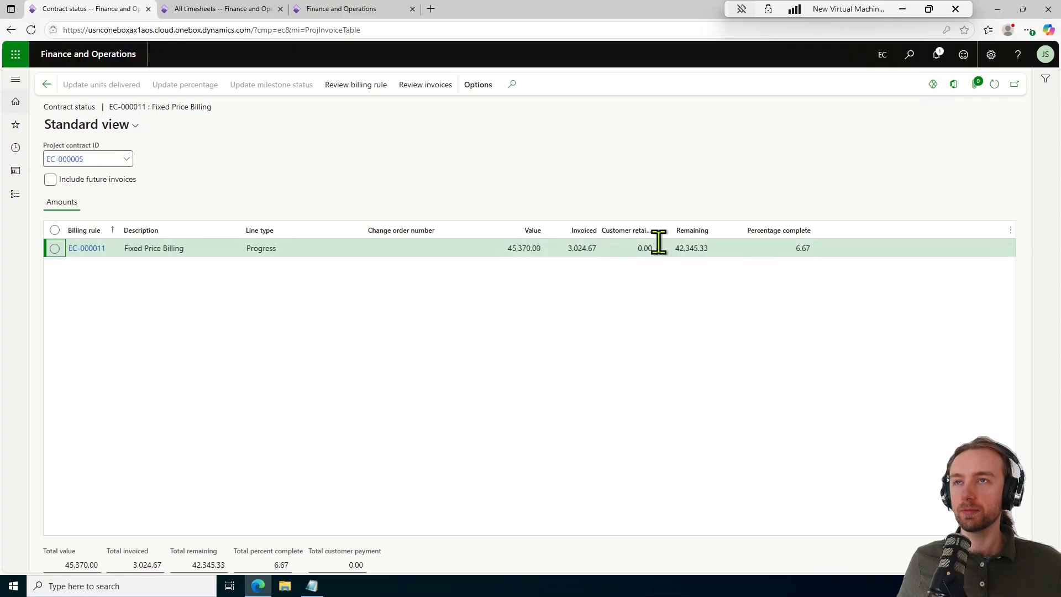
# Widen the Customer retained payment column in the contract status and open Demo FP Project from its project contract
pyautogui.moveTo(654, 230); pyautogui.dragTo(687, 280)
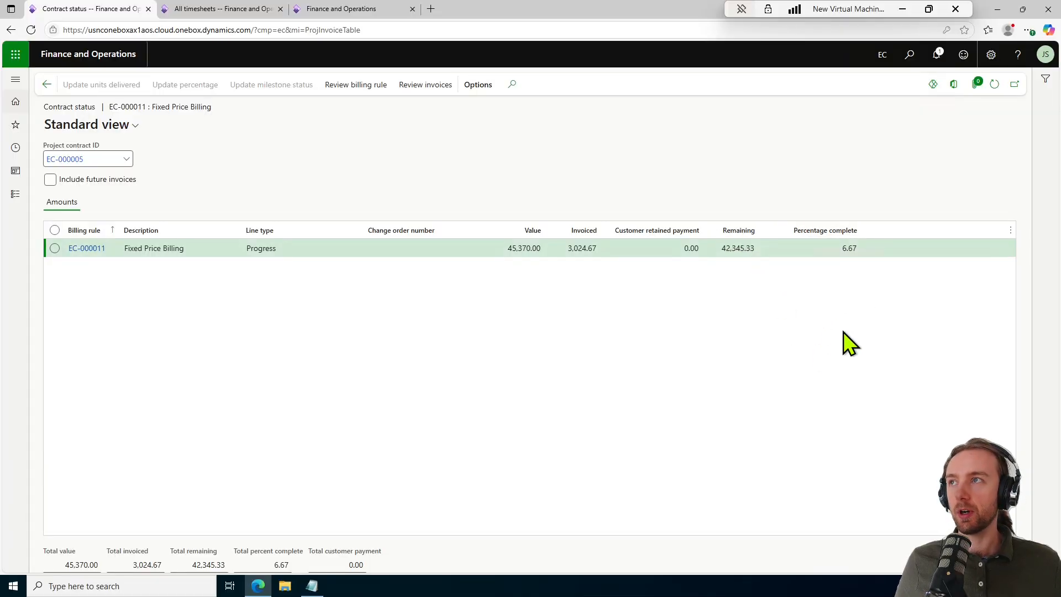
pyautogui.click(47, 85)
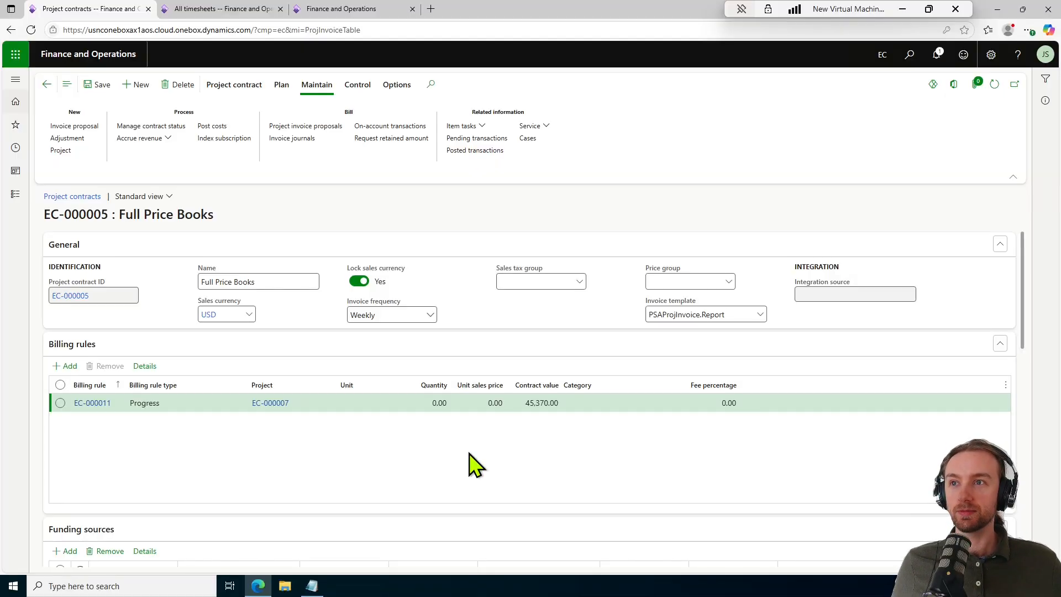
pyautogui.click(270, 403)
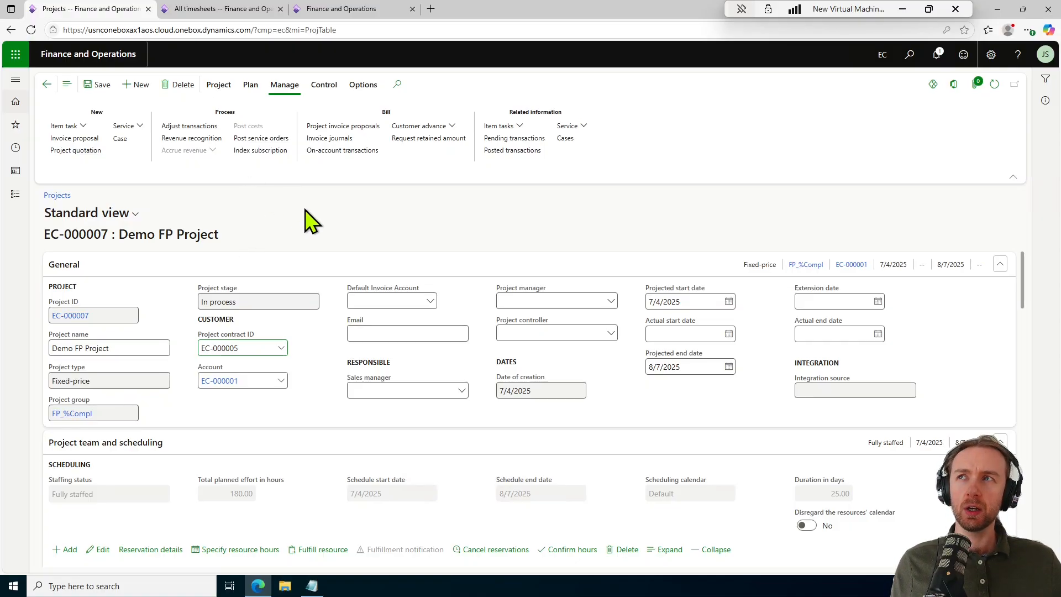
# Open Demo FP Project's item forecasts and examine the P1004 Book (FG) line's site, warehouse, quantity and sales price
pyautogui.click(250, 87)
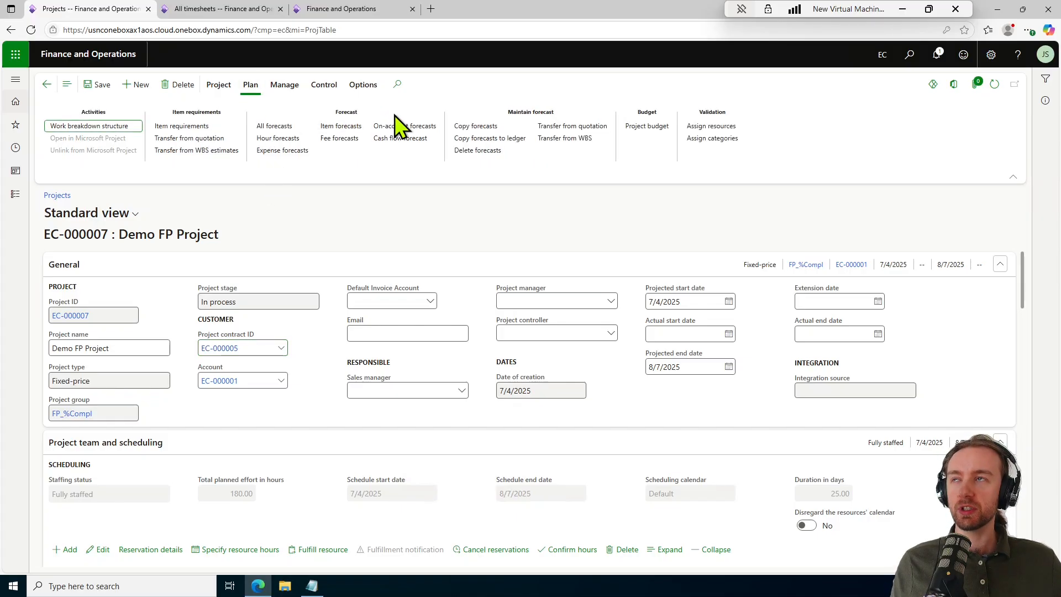
pyautogui.click(345, 130)
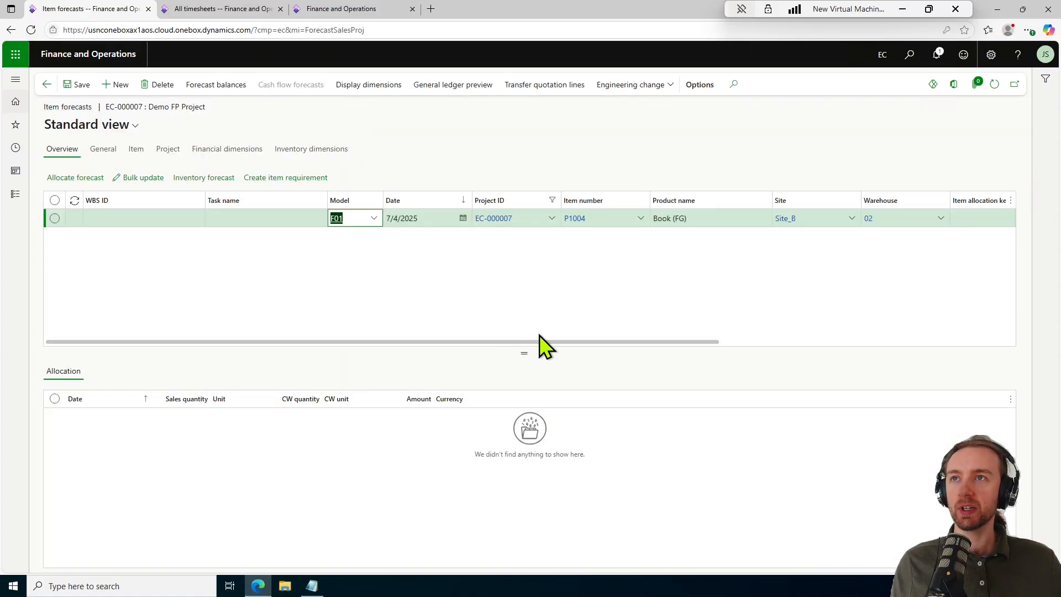
pyautogui.moveTo(545, 341); pyautogui.dragTo(827, 340)
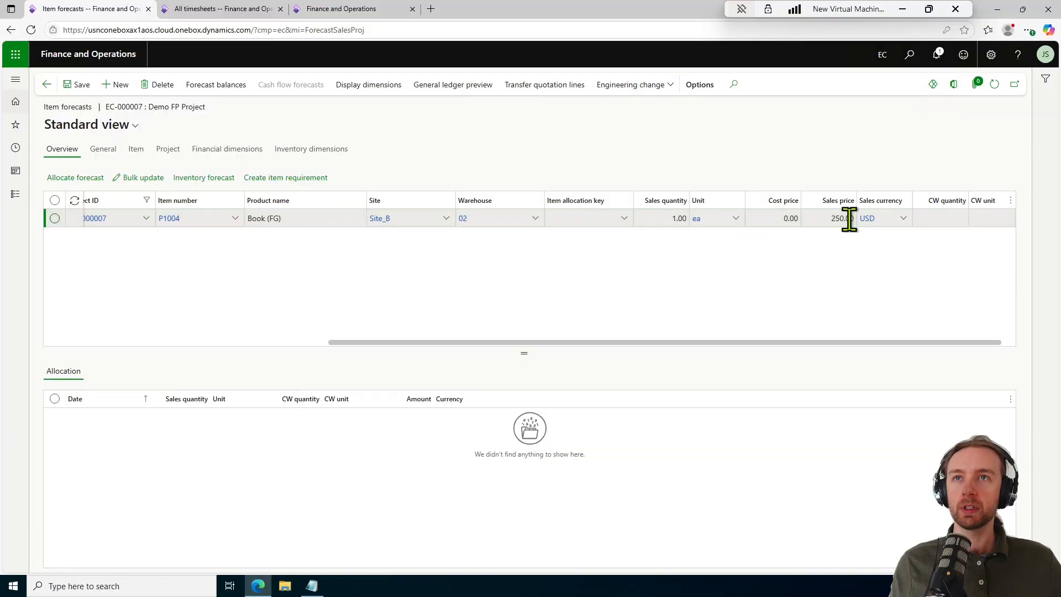
pyautogui.moveTo(881, 339); pyautogui.dragTo(581, 327)
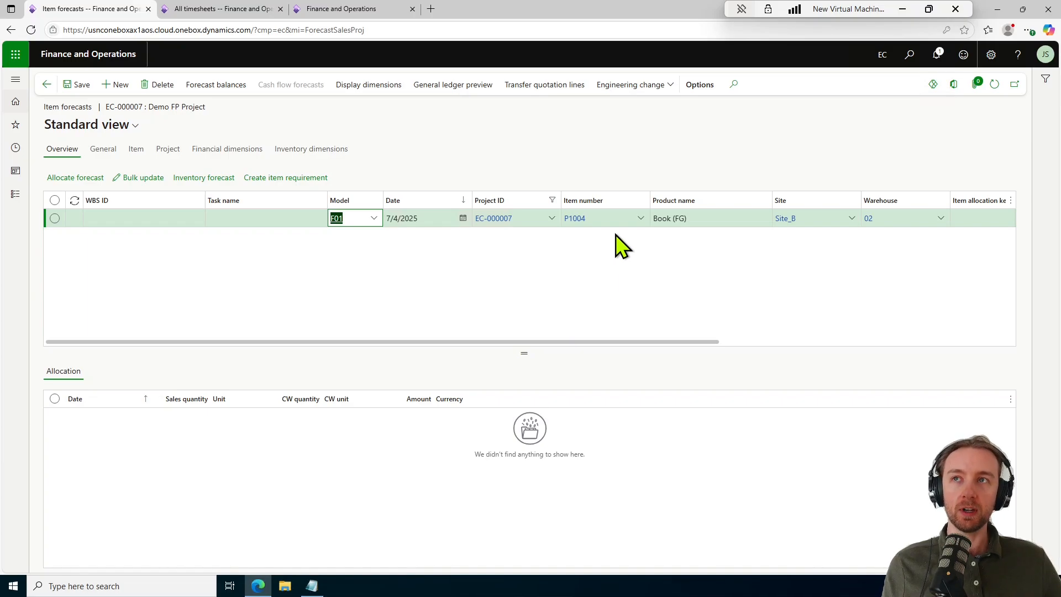
pyautogui.click(586, 285)
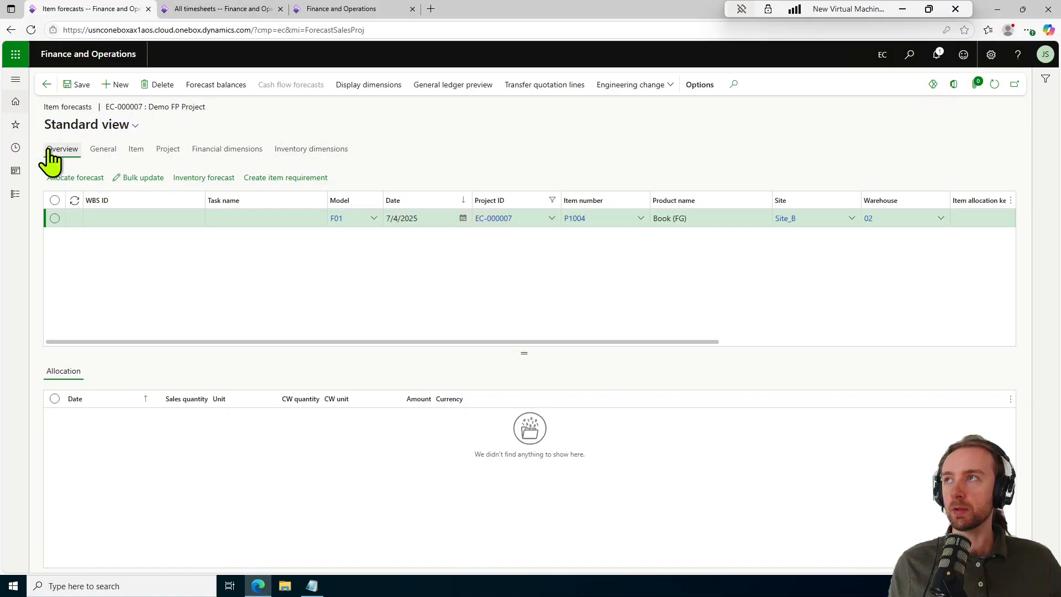
# Duplicate the item forecasts browser tab and open the Project management and accounting parameters in the copy
pyautogui.rightClick(82, 6)
pyautogui.click(123, 67)
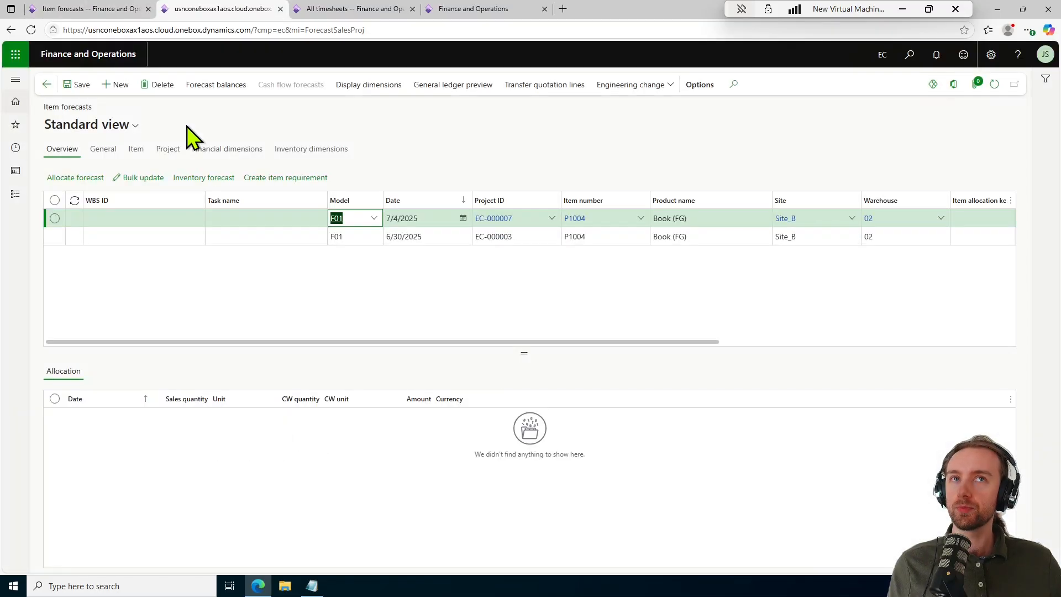
pyautogui.click(15, 195)
pyautogui.scroll(-5, 79, 429)
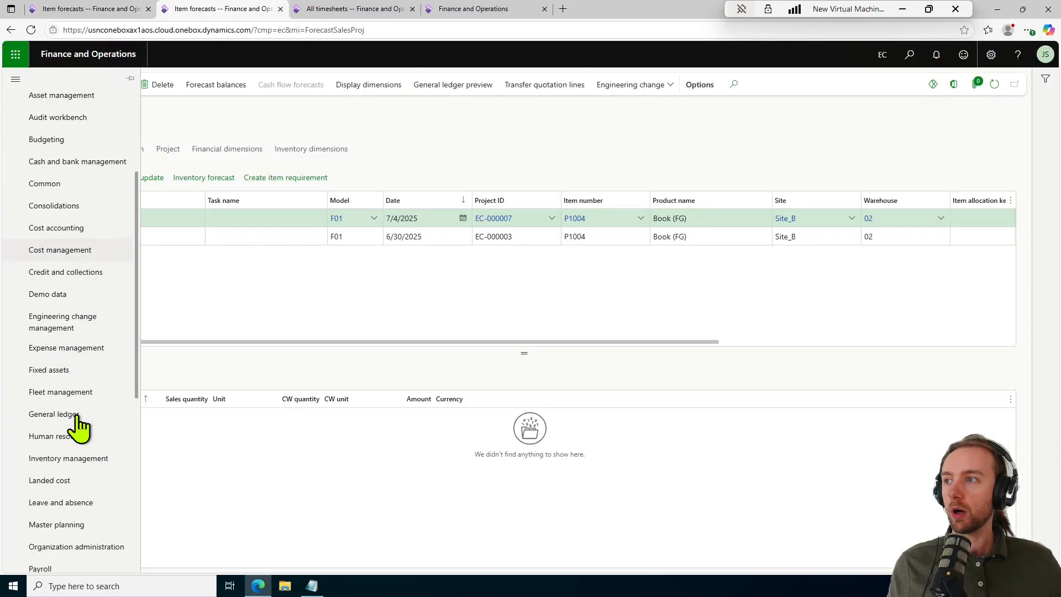
pyautogui.scroll(-2, 122, 508)
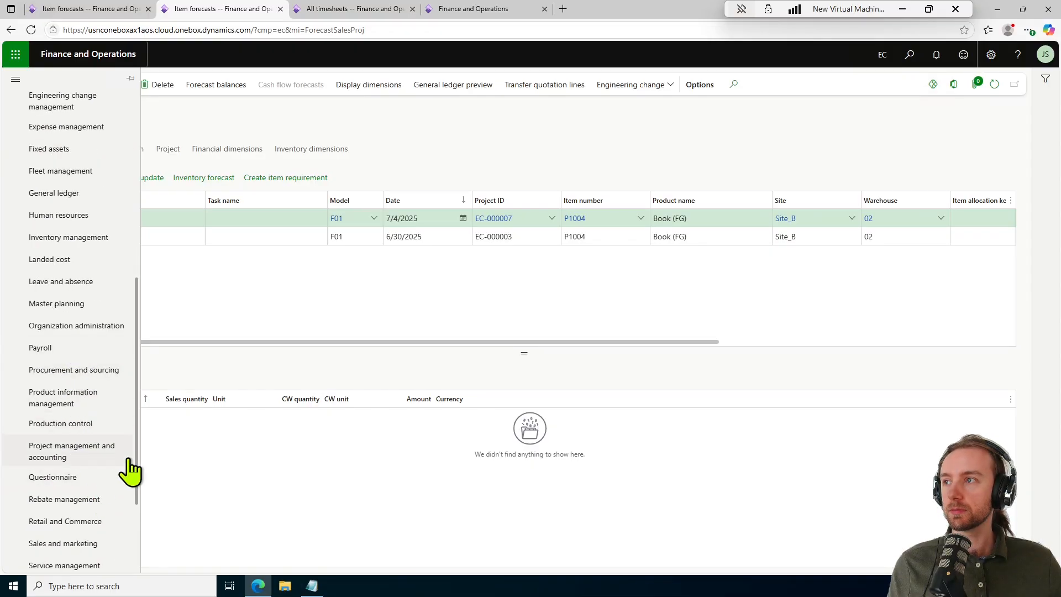
pyautogui.click(83, 451)
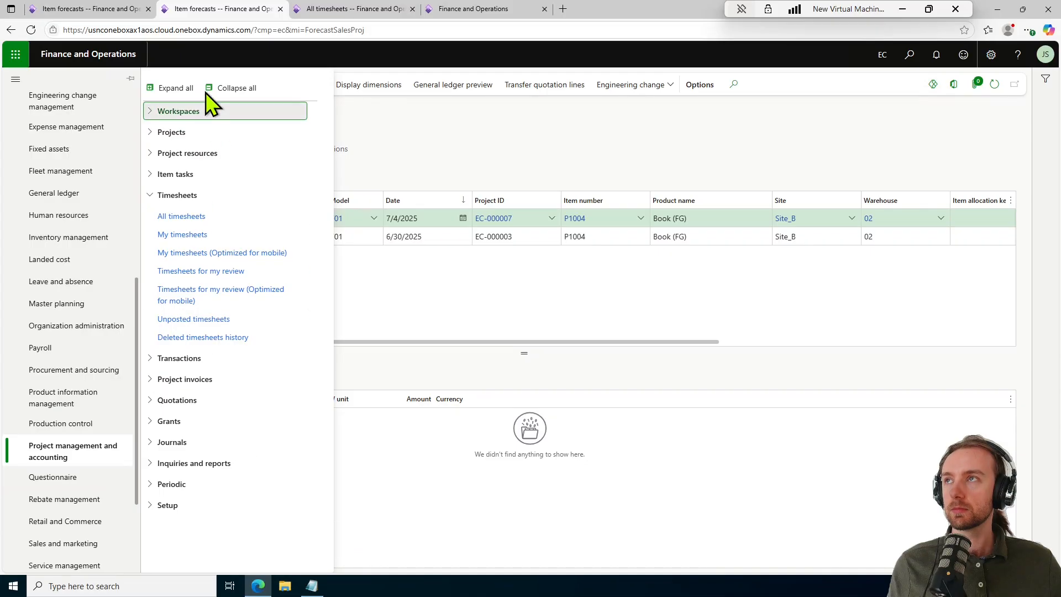
pyautogui.click(191, 365)
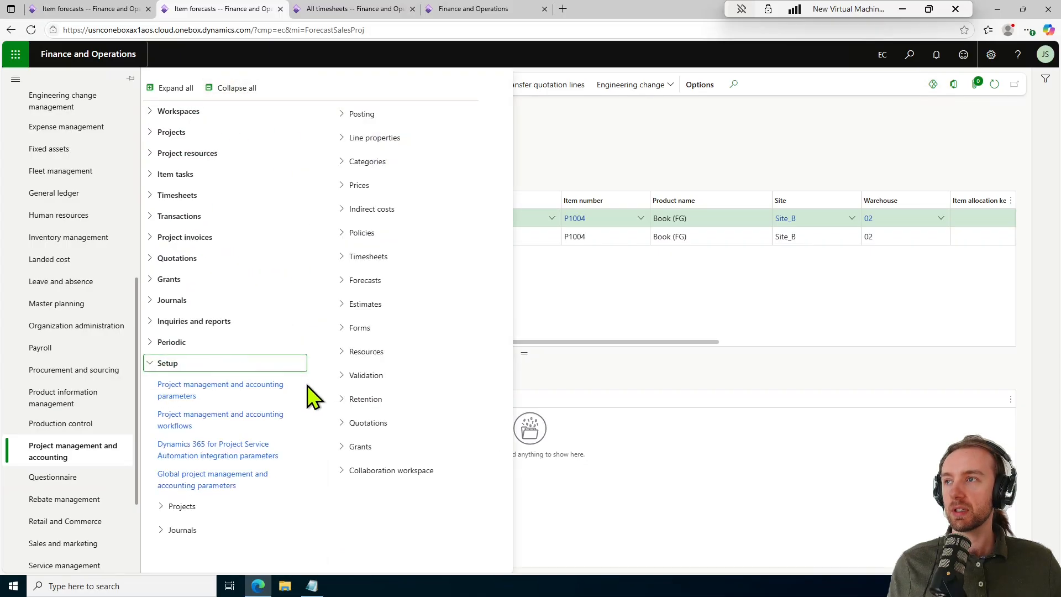
pyautogui.click(230, 390)
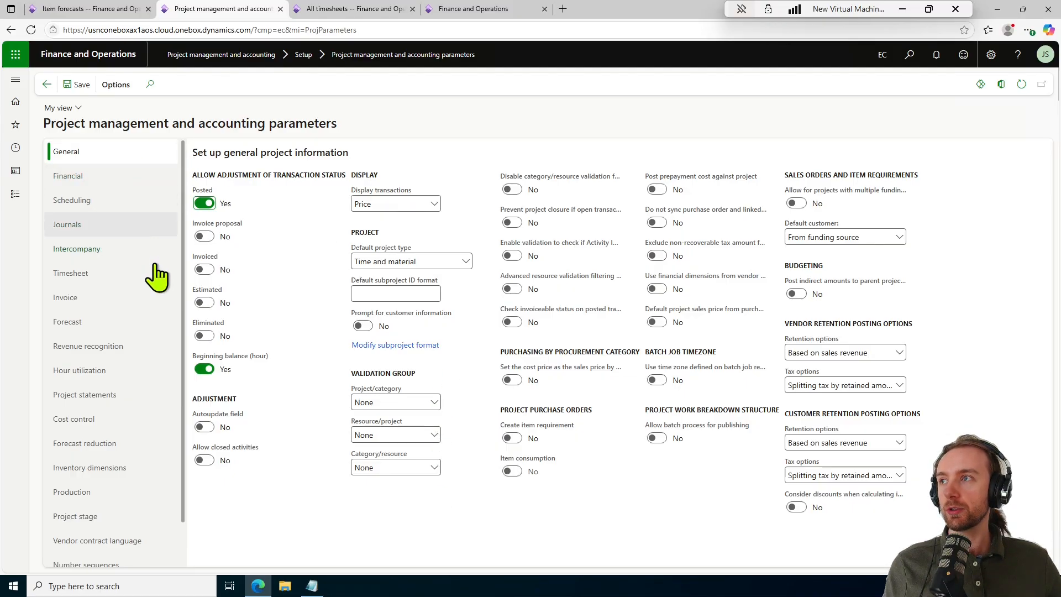
# Examine the available posting methods in the Production section of the project parameters, leaving Finished item selected
pyautogui.click(121, 500)
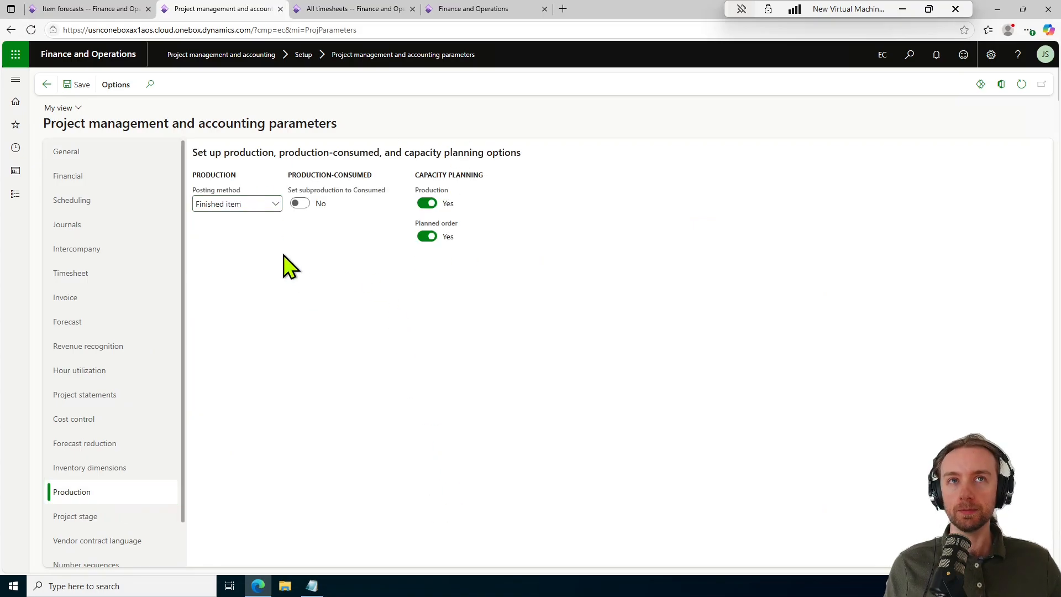
pyautogui.click(275, 205)
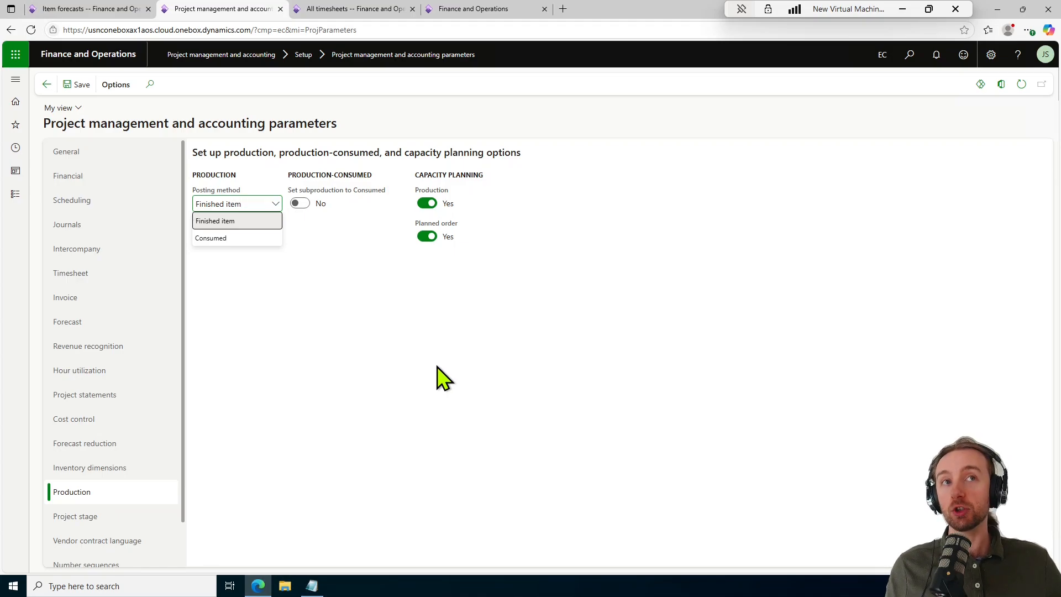
pyautogui.click(437, 366)
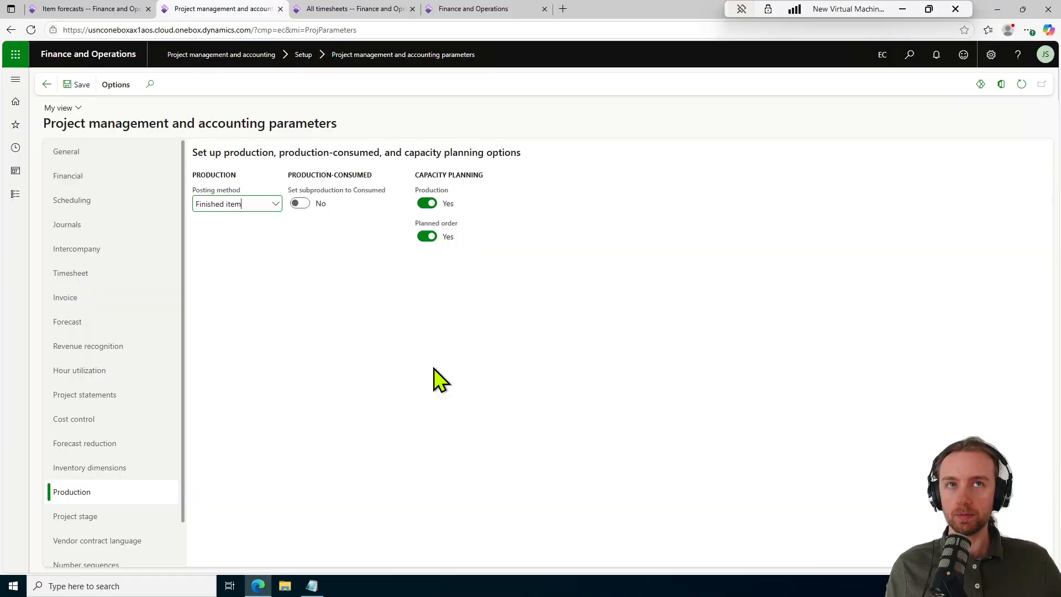
pyautogui.click(276, 204)
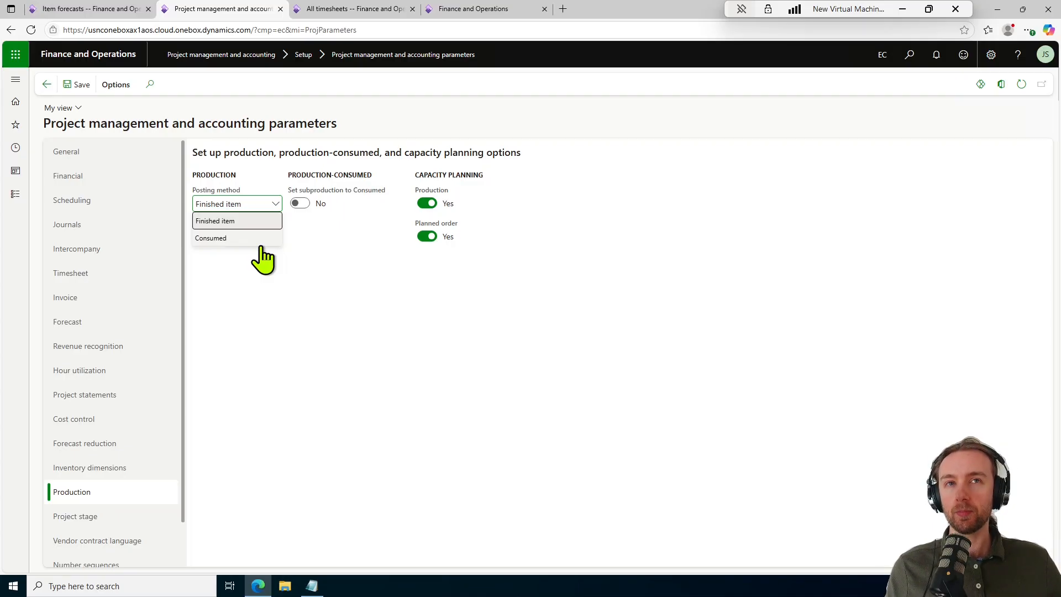
pyautogui.click(352, 298)
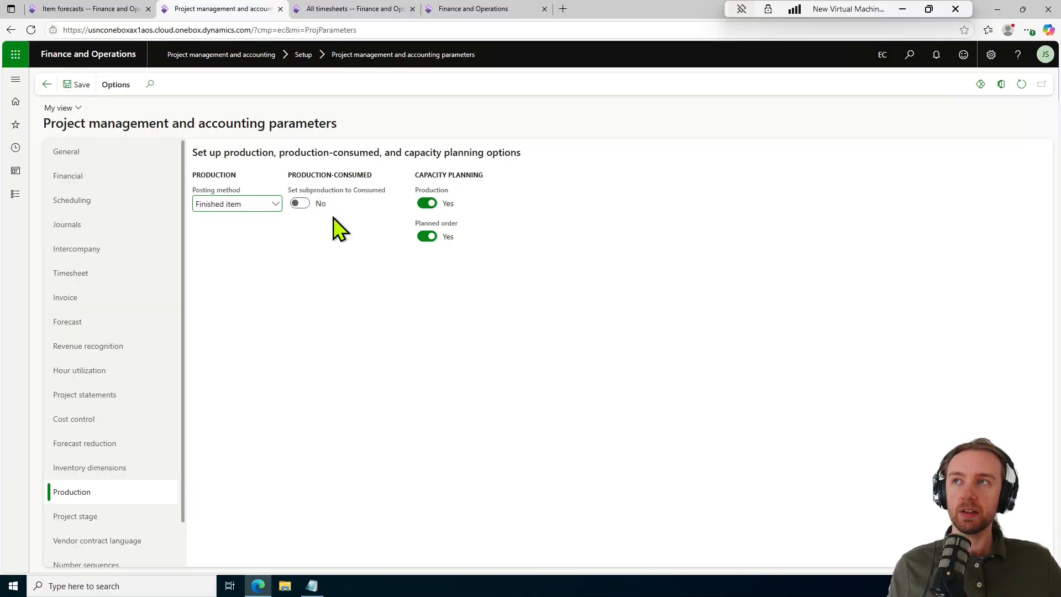
# Try the Set subproduction to Consumed option, switch it back off, and leave the project parameters
pyautogui.click(301, 203)
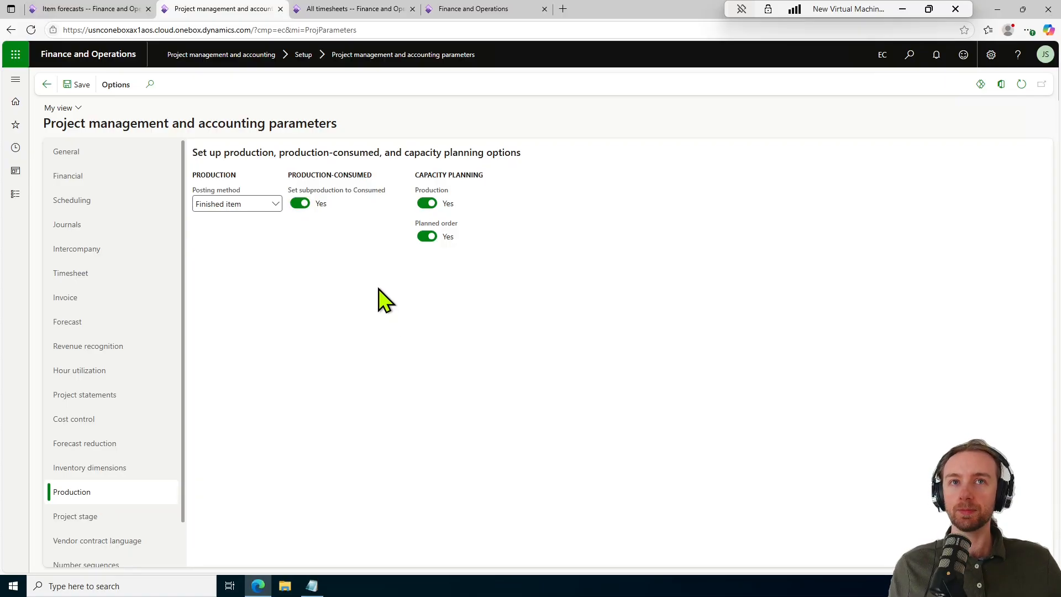
pyautogui.click(303, 203)
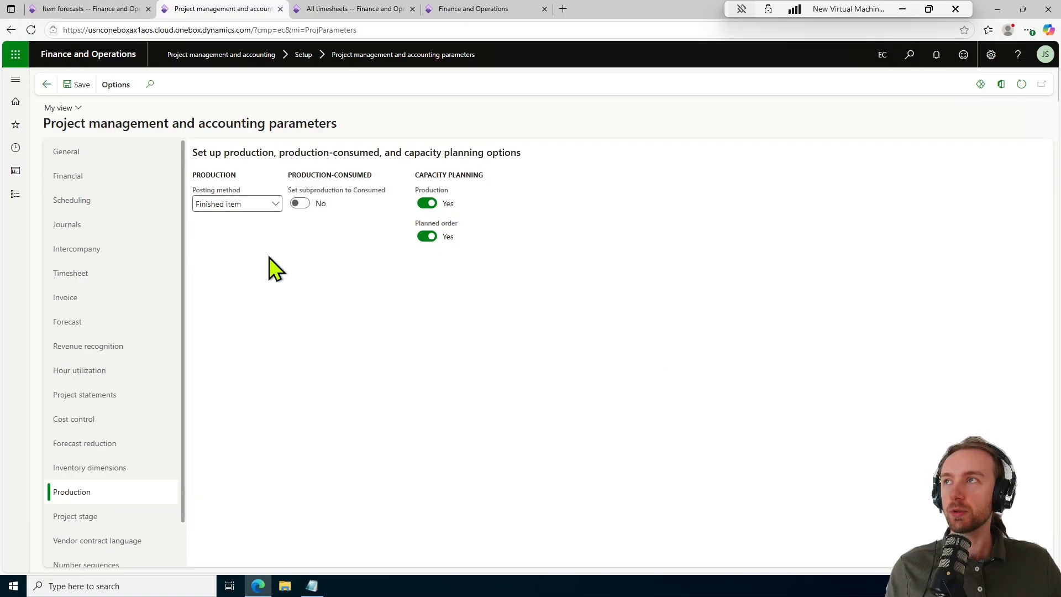
pyautogui.click(45, 84)
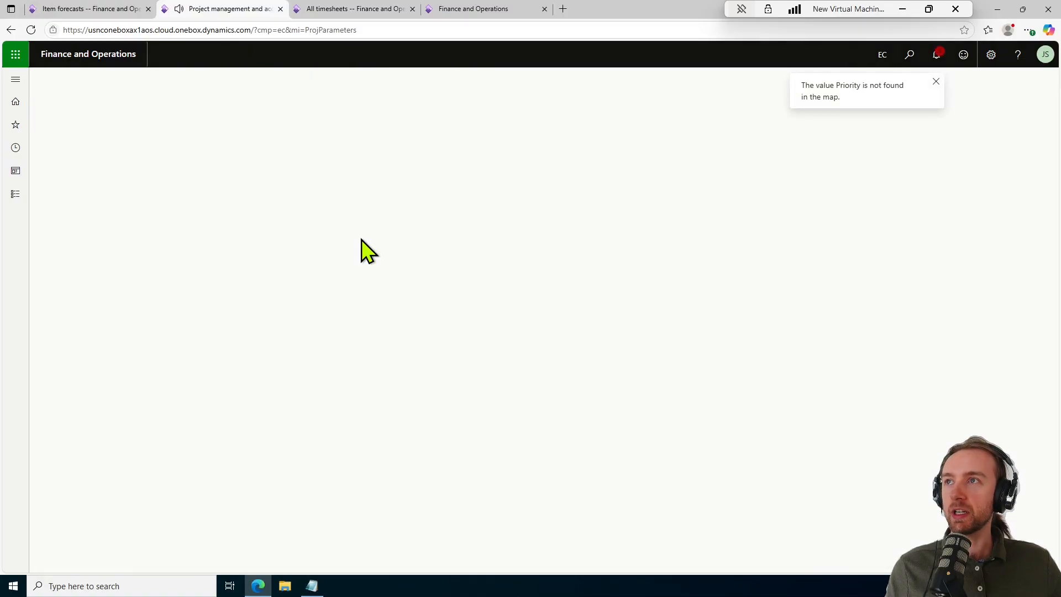
# Return to Demo FP Project's item forecasts and create an item requirement from the P1004 Book (FG) forecast line
pyautogui.click(95, 9)
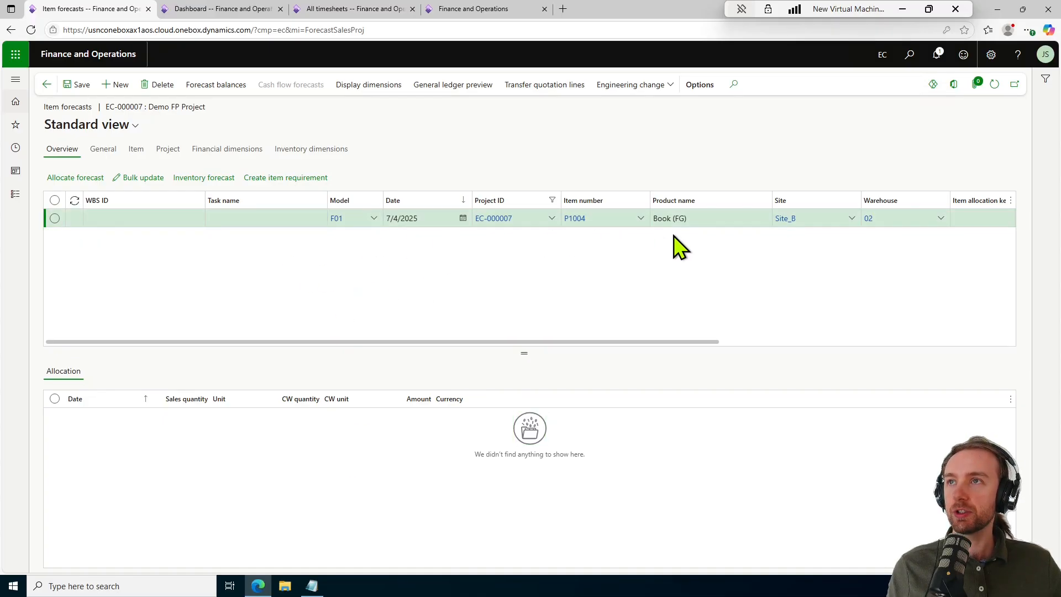
pyautogui.click(299, 178)
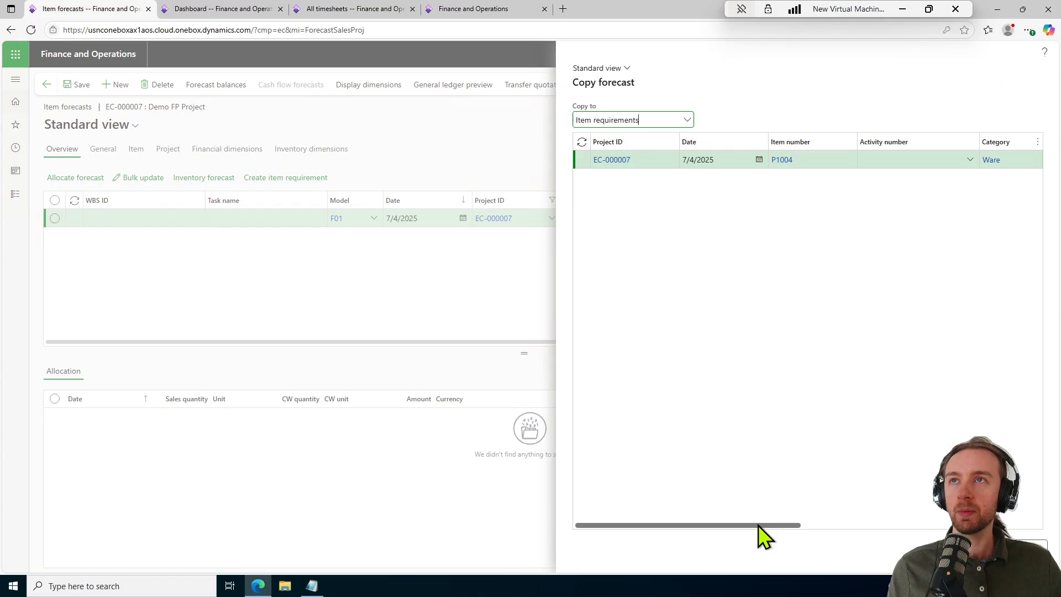
pyautogui.moveTo(759, 526)
pyautogui.mouseDown()
pyautogui.moveTo(932, 522)
pyautogui.moveTo(766, 525)
pyautogui.mouseUp()
pyautogui.click(854, 162)
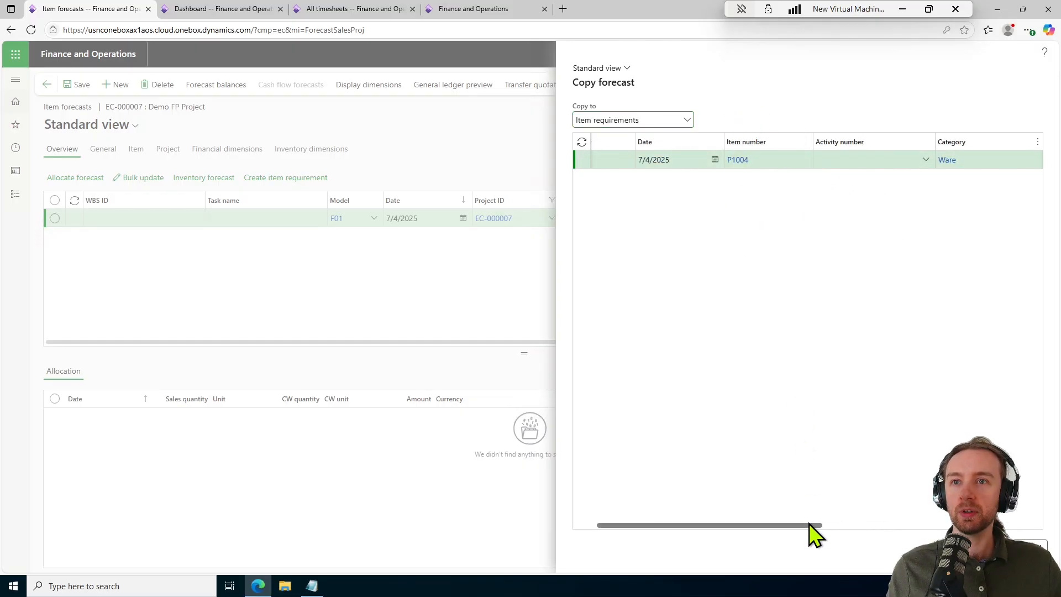
pyautogui.moveTo(810, 524); pyautogui.dragTo(1026, 525)
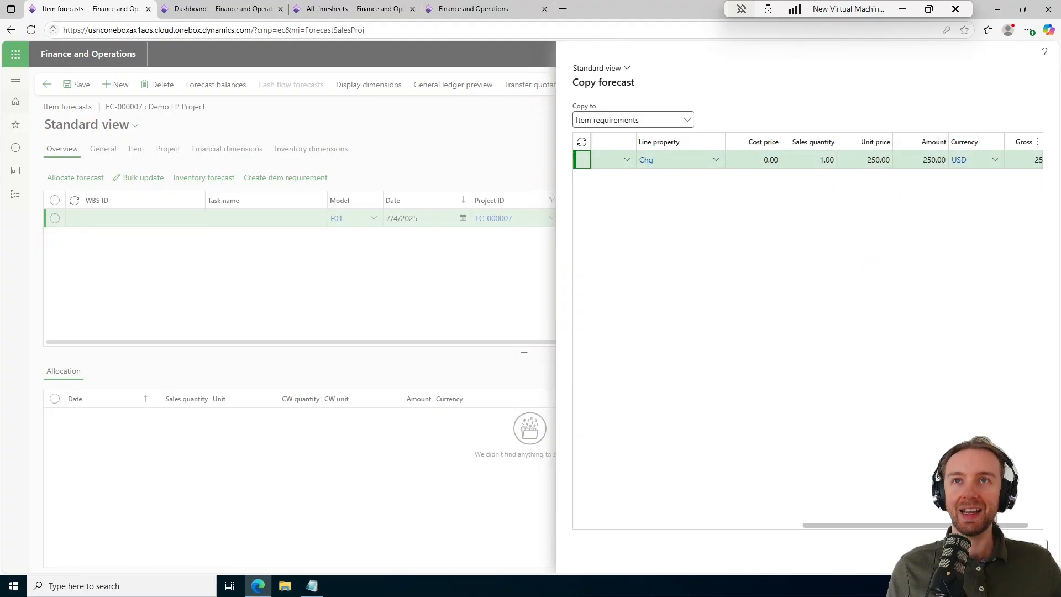
pyautogui.moveTo(962, 526); pyautogui.dragTo(981, 525)
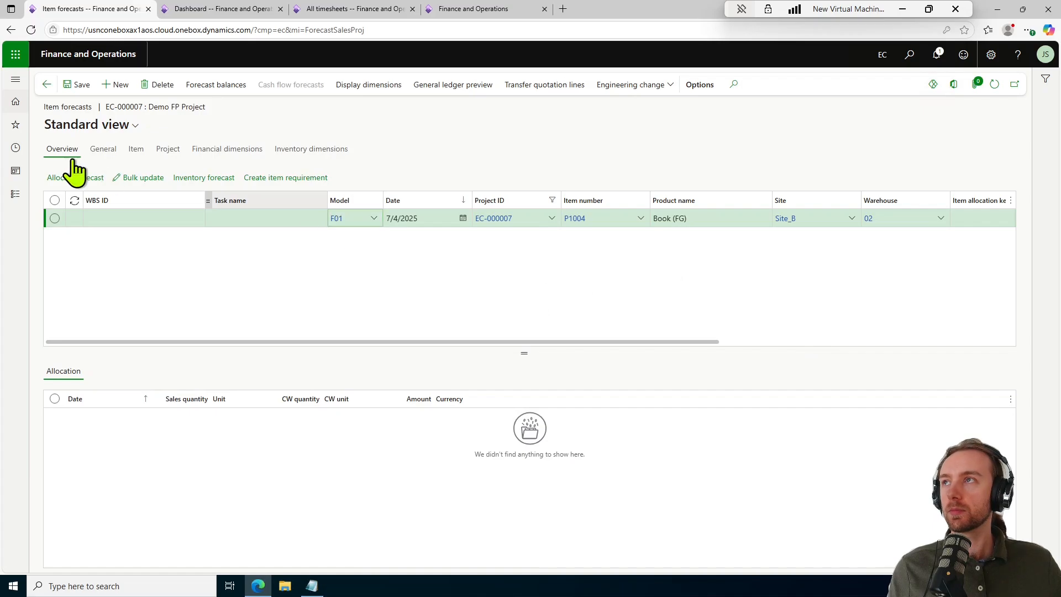
# Open Demo FP Project's item requirements and examine the P1004 line's sales order, line property, status and category
pyautogui.click(45, 85)
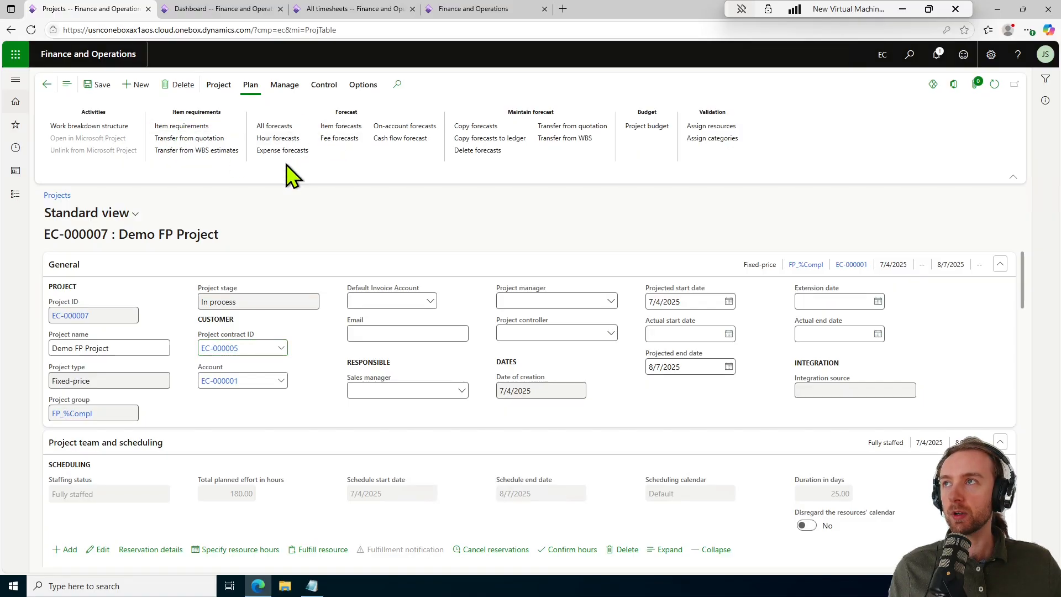
pyautogui.click(449, 406)
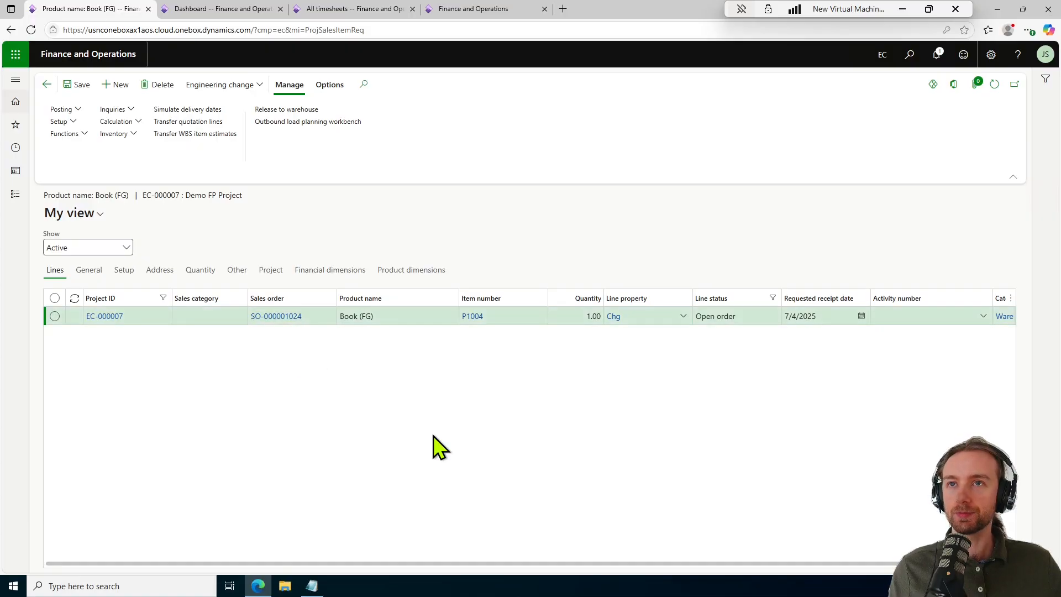
pyautogui.moveTo(603, 563); pyautogui.dragTo(708, 561)
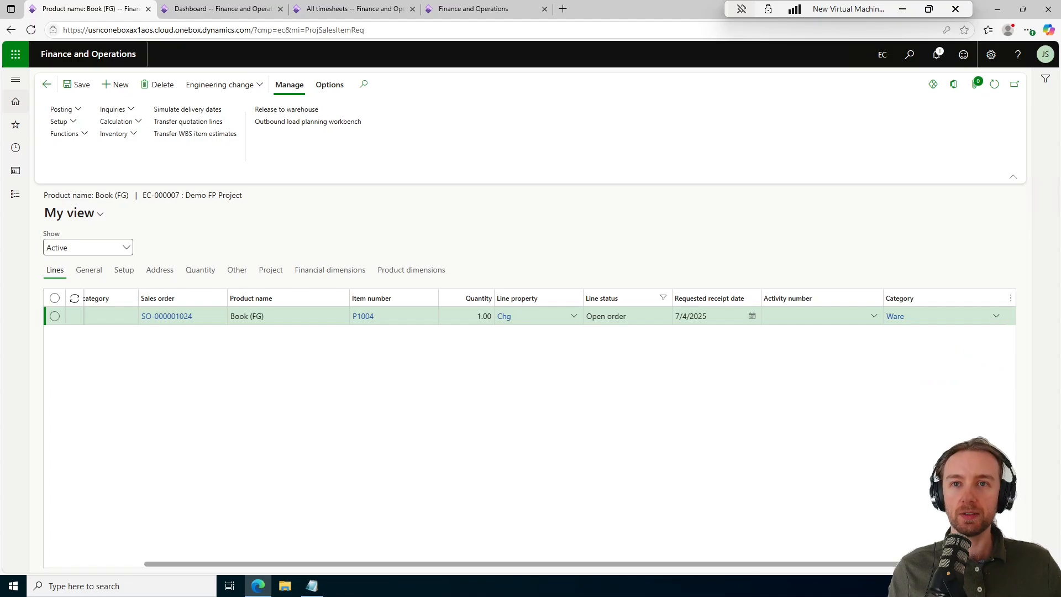
pyautogui.moveTo(907, 564); pyautogui.dragTo(721, 558)
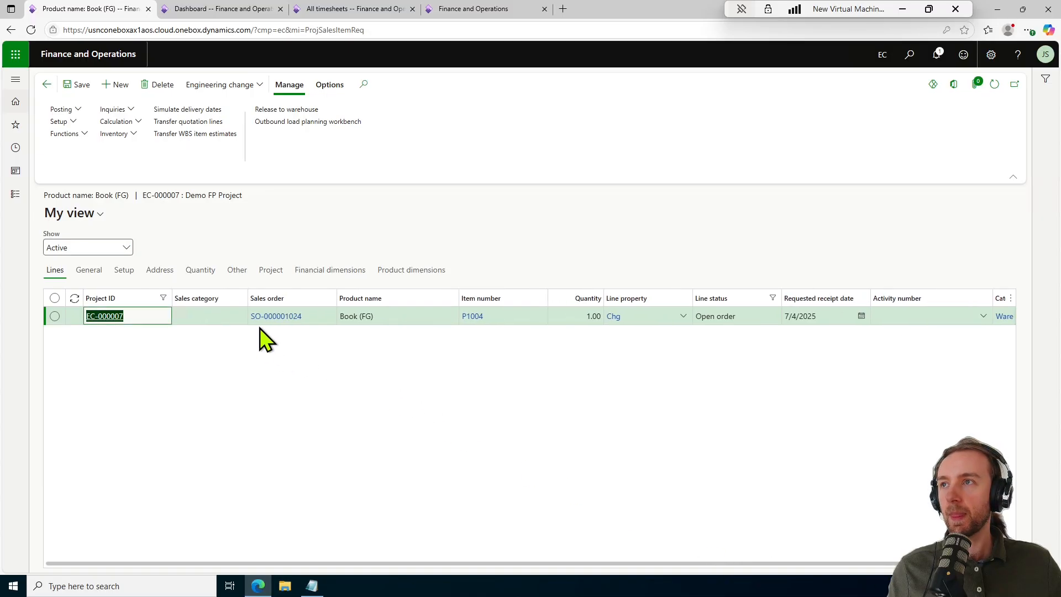
# Open the sales order linked to the item requirement and examine its Book (FG) line
pyautogui.click(282, 320)
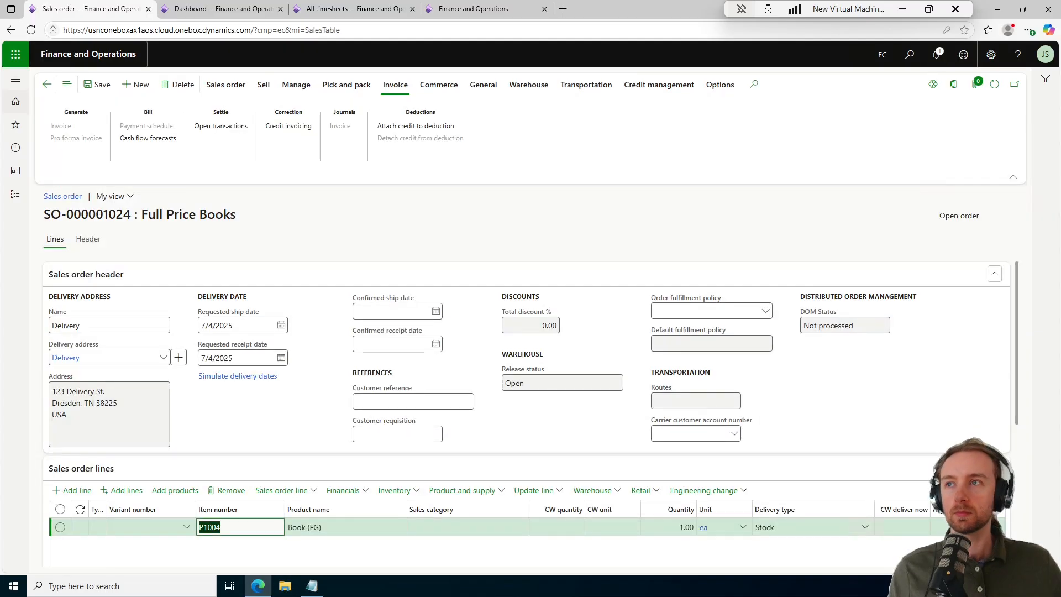
pyautogui.scroll(-2, 335, 403)
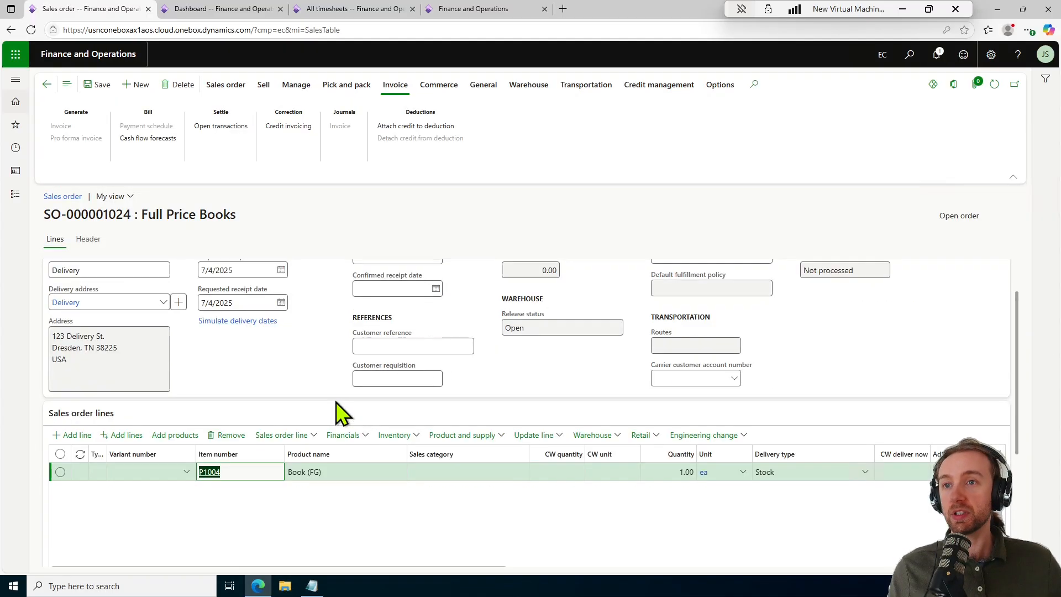
pyautogui.scroll(-2, 335, 402)
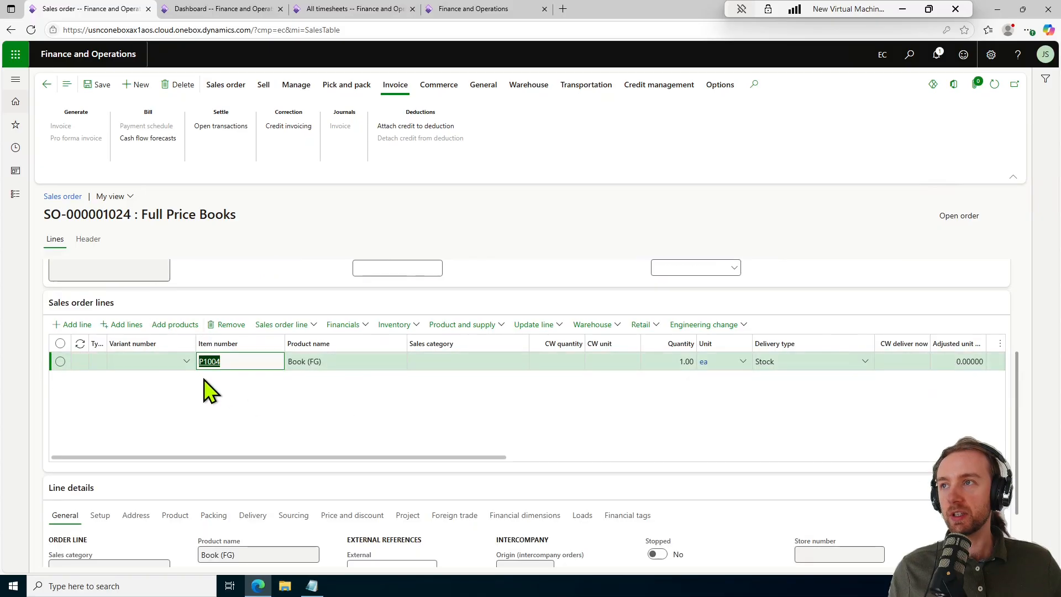
pyautogui.moveTo(461, 458); pyautogui.dragTo(304, 441)
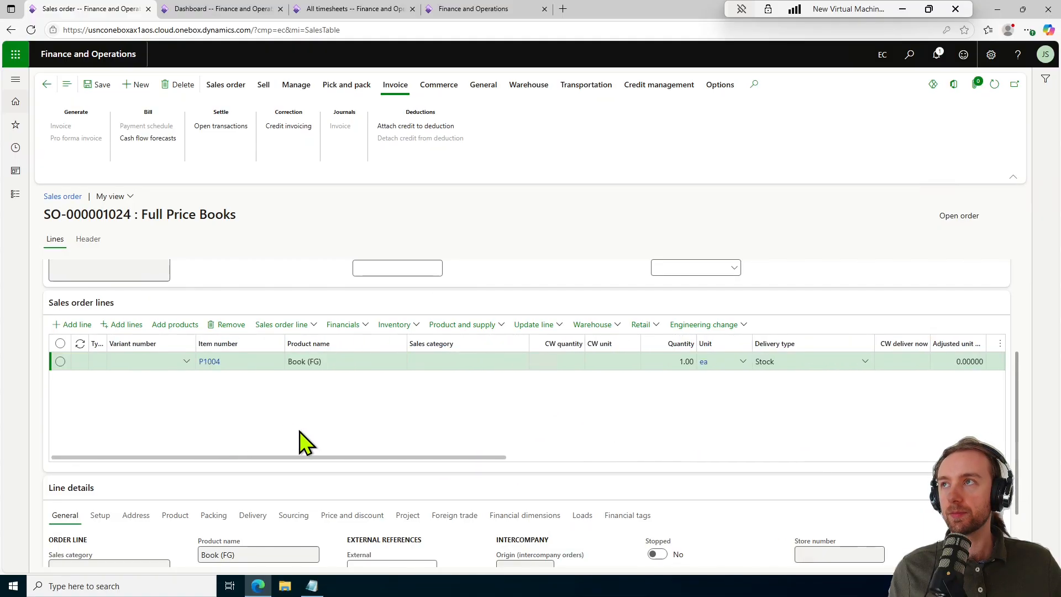
# Examine the Book (FG) sales order line's project details, including its project ID, activity number, category and line property
pyautogui.scroll(3, 303, 440)
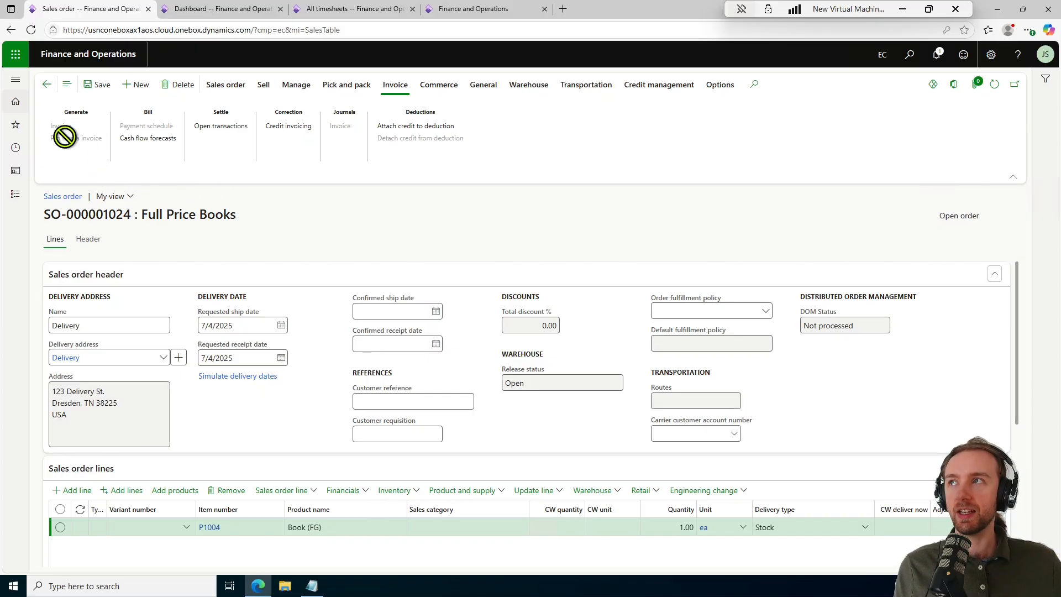
pyautogui.moveTo(1019, 320); pyautogui.dragTo(1030, 479)
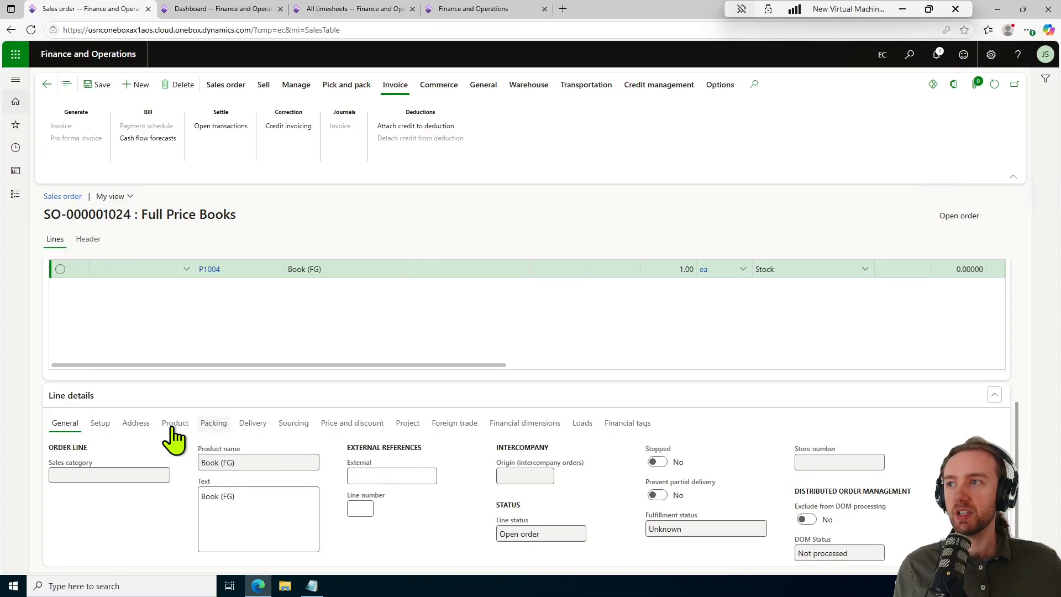
pyautogui.click(411, 424)
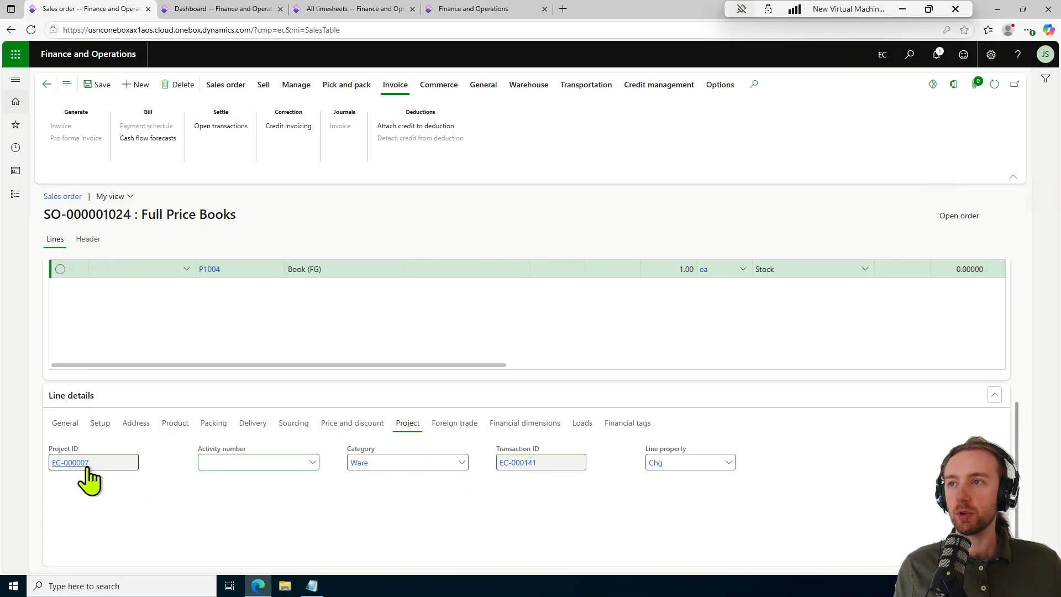
pyautogui.moveTo(87, 470)
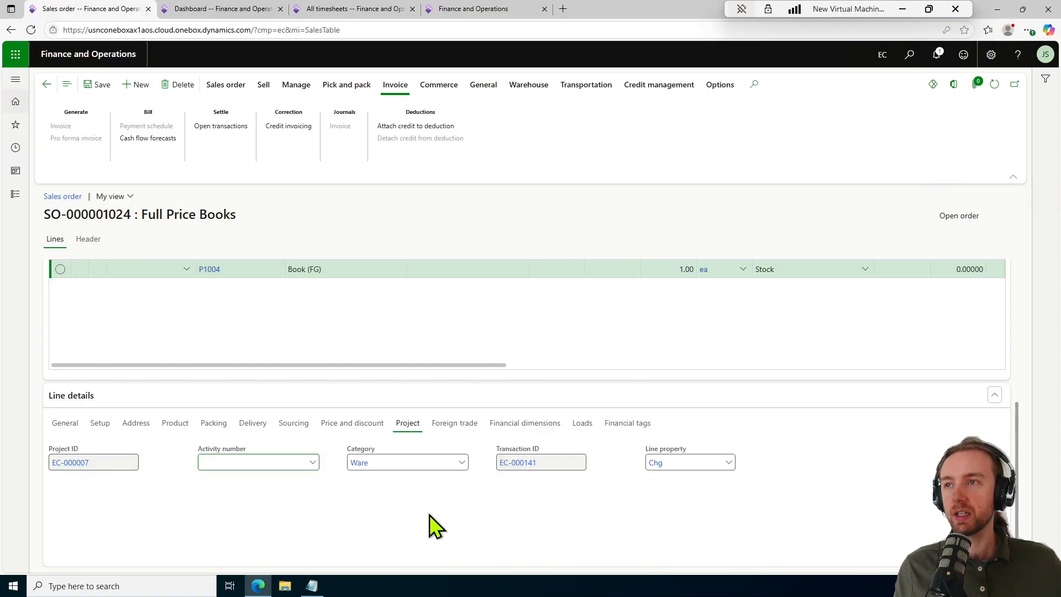
pyautogui.click(316, 461)
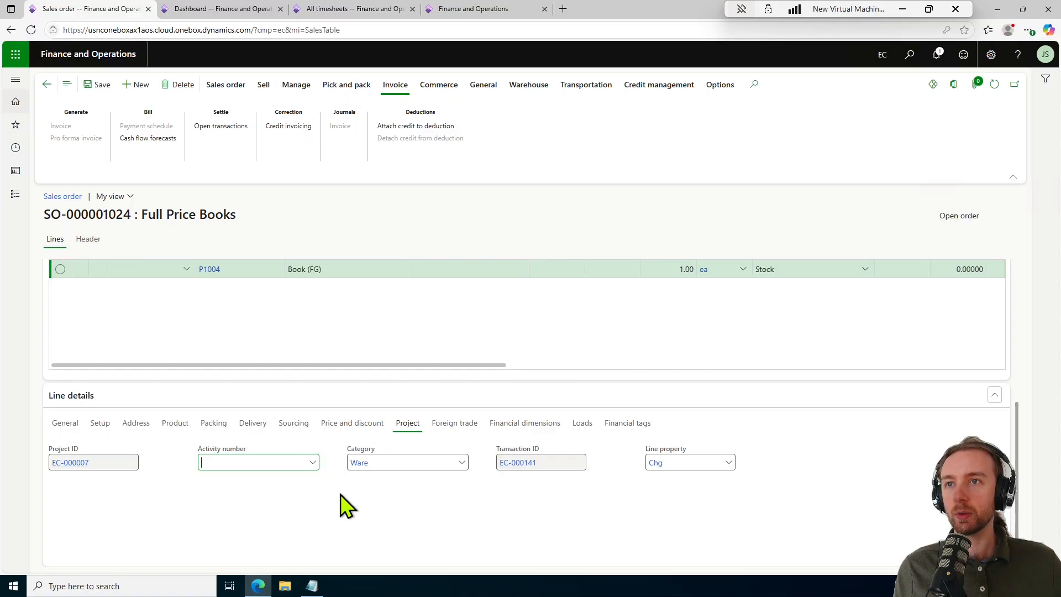
pyautogui.scroll(5, 348, 448)
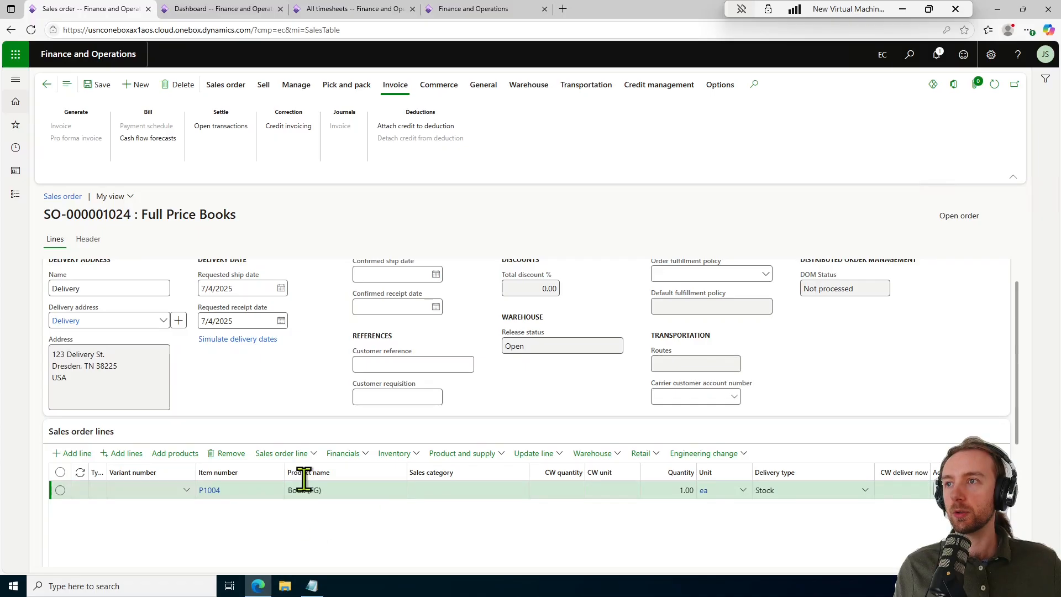
pyautogui.scroll(1, 304, 398)
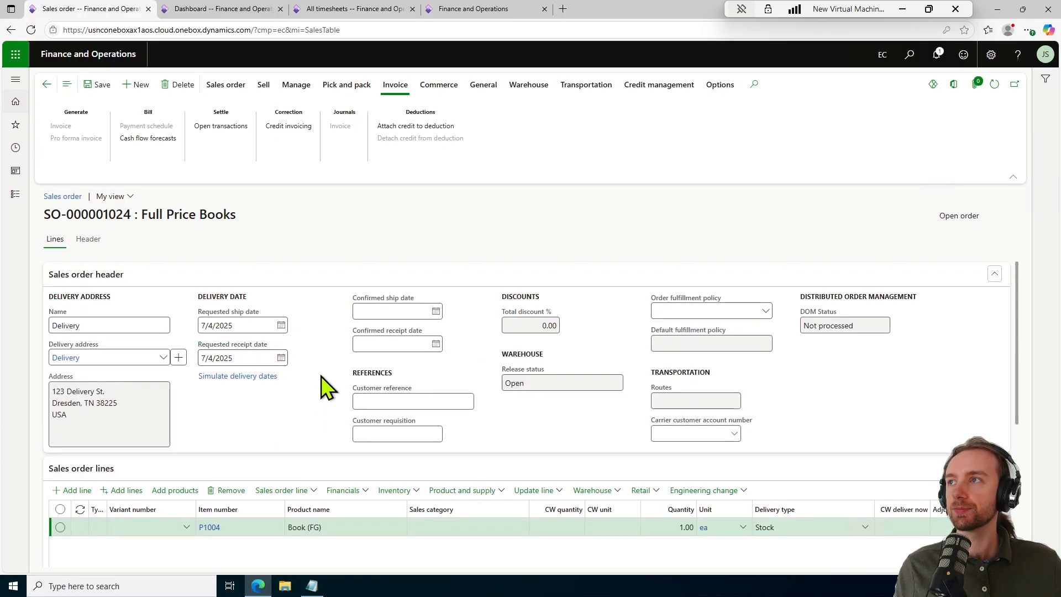
# Check the order type options in the sales order's header, then return to the project's item requirements
pyautogui.click(90, 241)
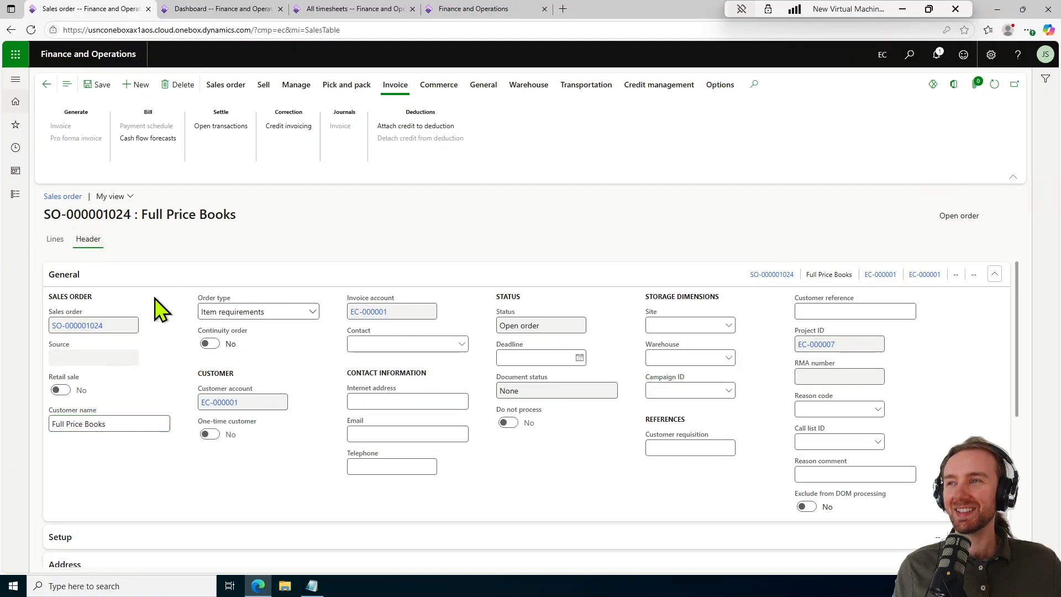
pyautogui.click(313, 313)
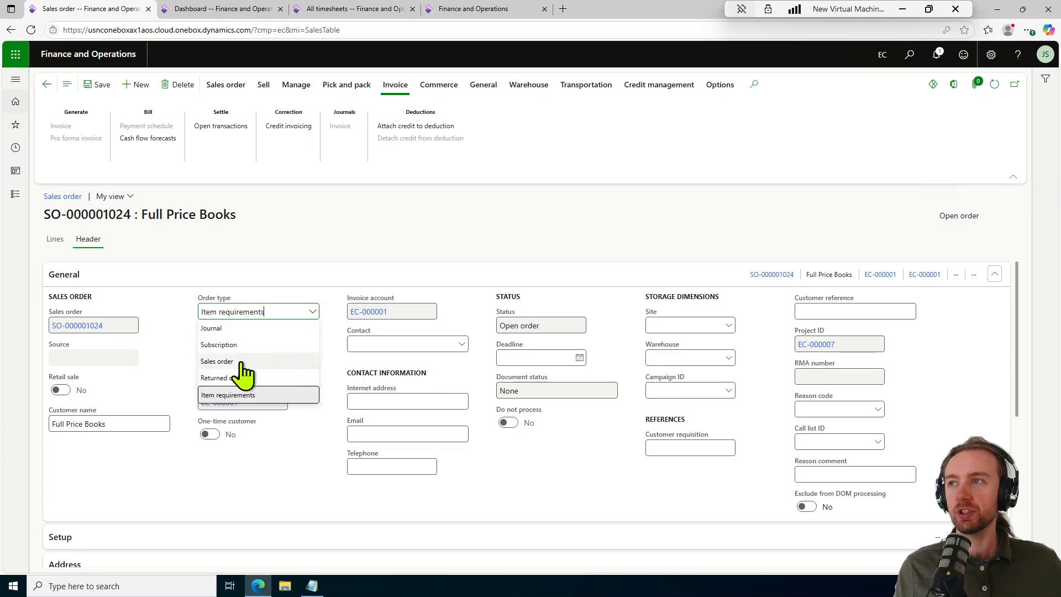
pyautogui.click(164, 359)
pyautogui.click(44, 86)
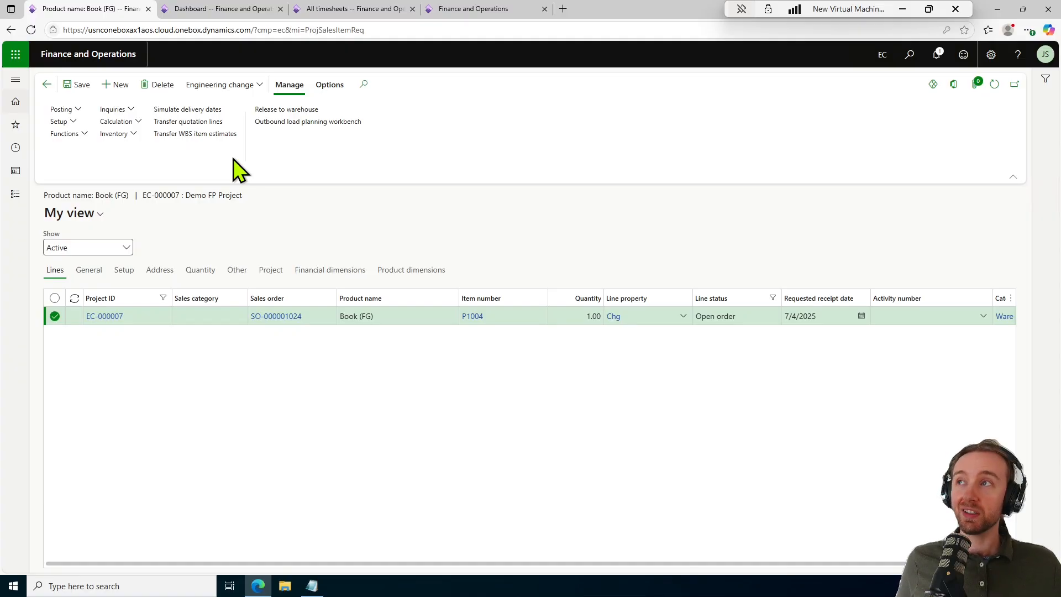
pyautogui.click(78, 111)
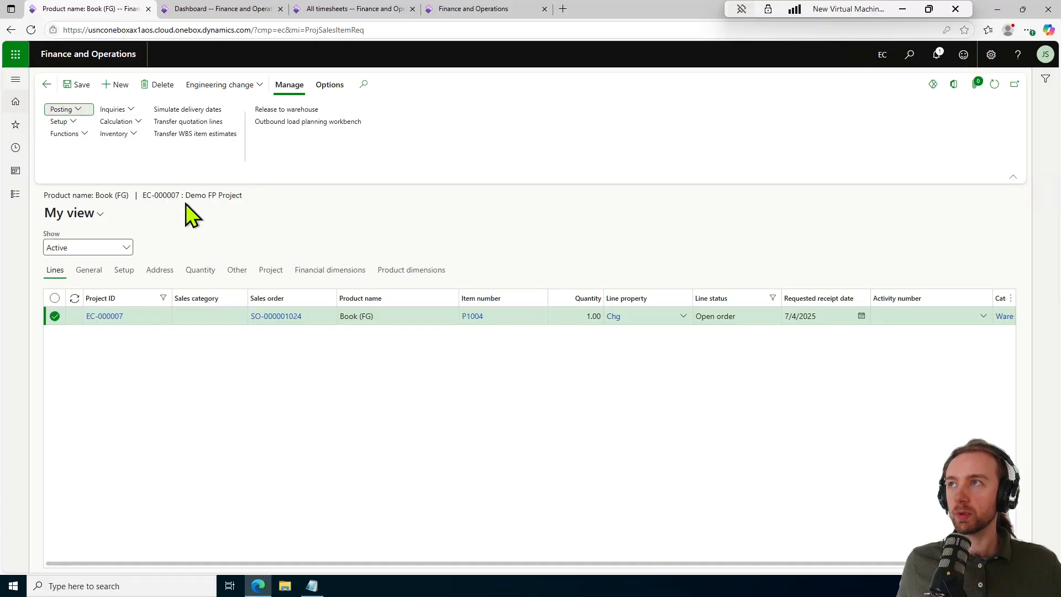
pyautogui.click(186, 168)
pyautogui.click(116, 134)
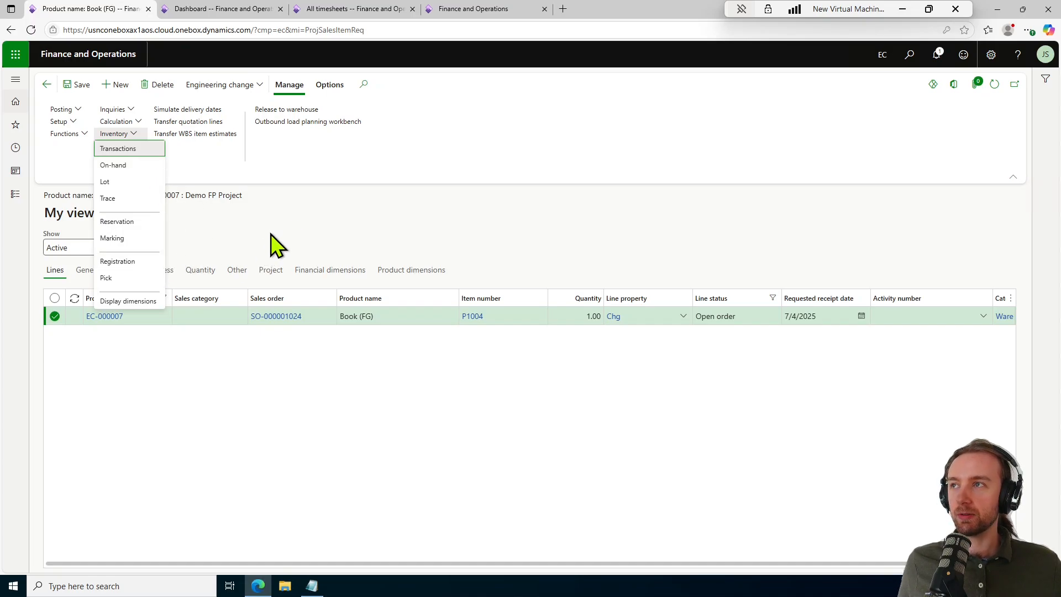
pyautogui.click(293, 219)
pyautogui.click(64, 134)
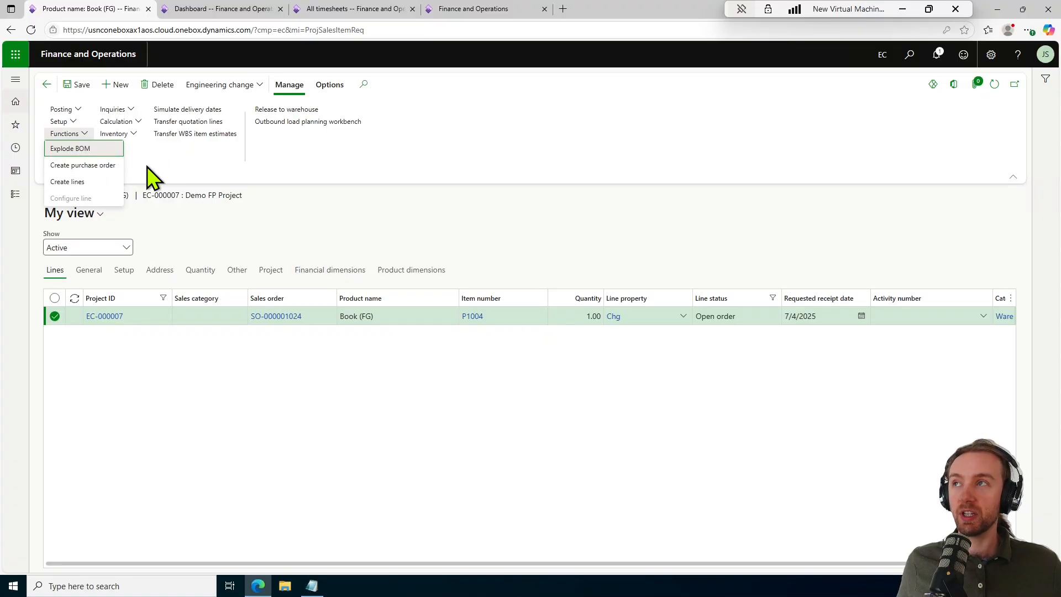
pyautogui.click(62, 121)
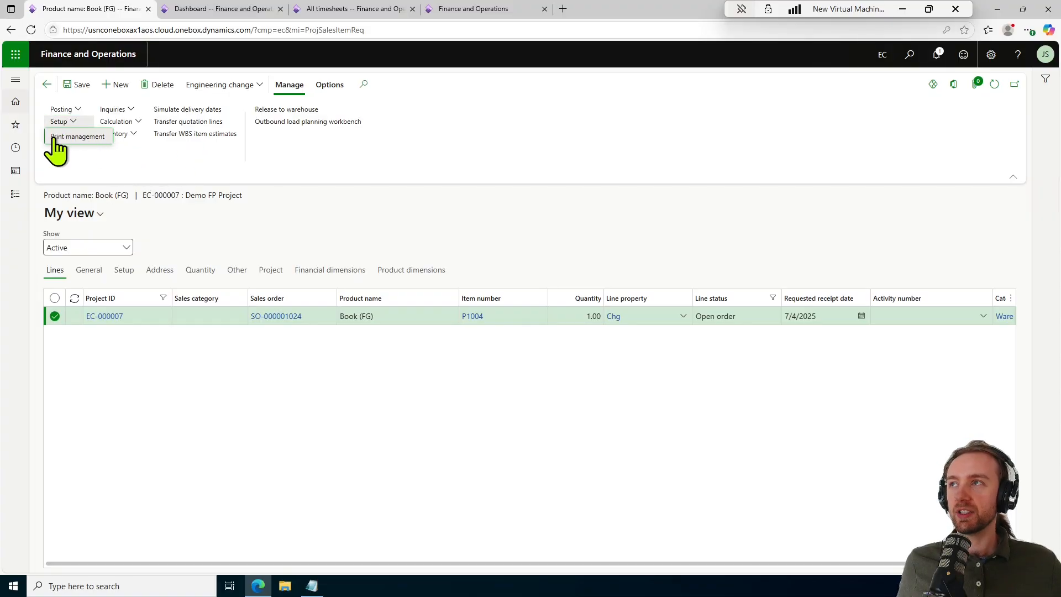
pyautogui.click(168, 160)
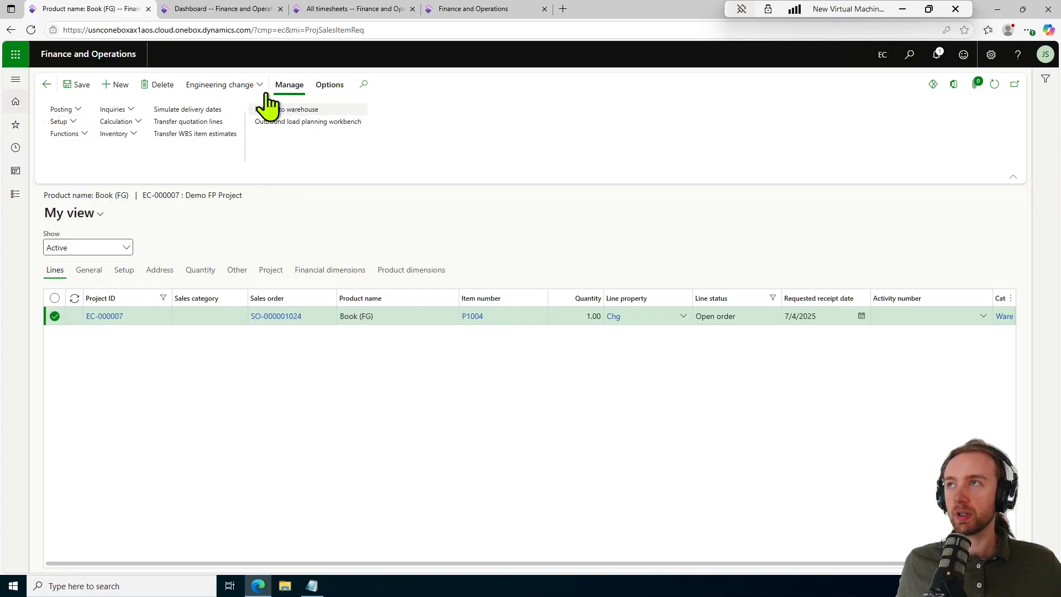
pyautogui.click(249, 88)
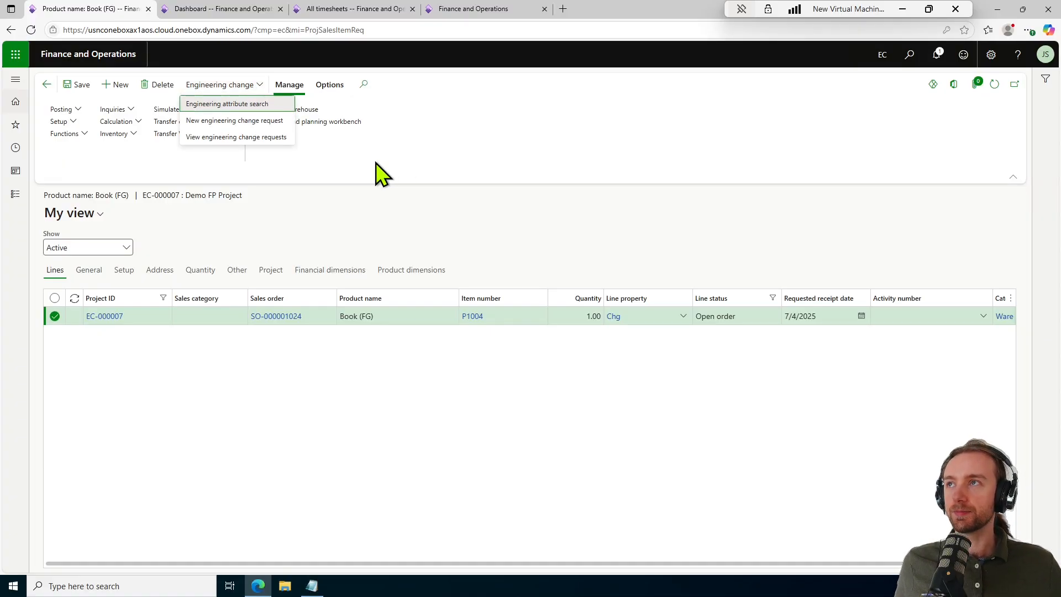
pyautogui.click(376, 163)
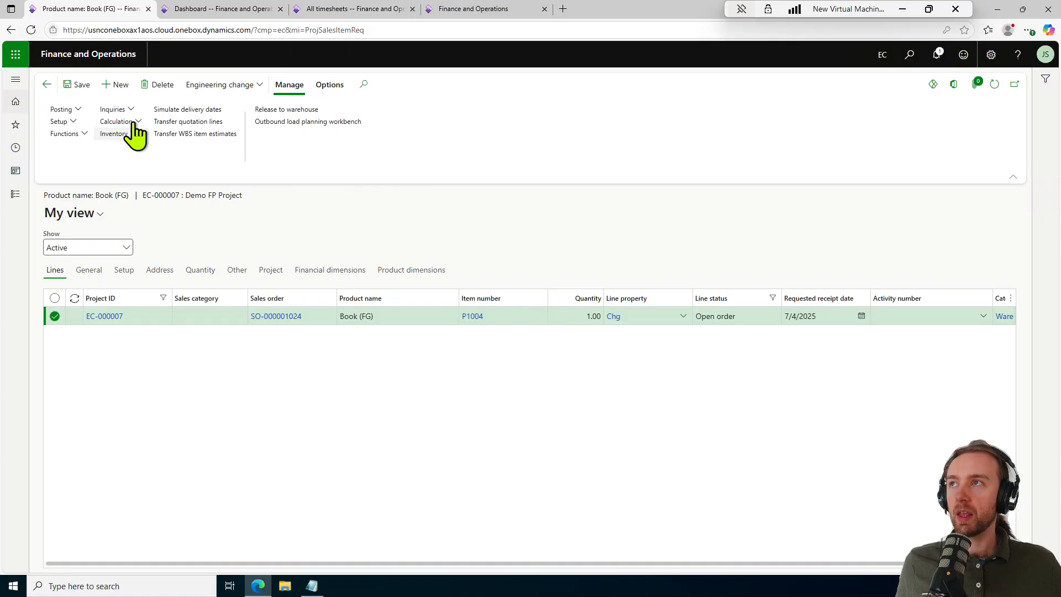
# Try to open a production order from the P1004 item requirement line and read the notification messages
pyautogui.click(119, 110)
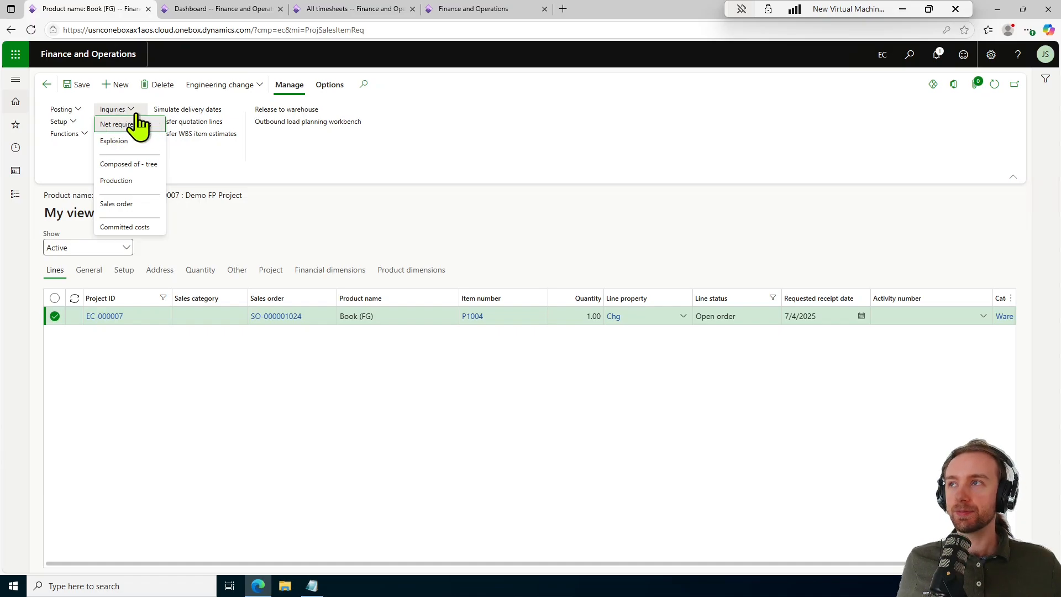
pyautogui.click(138, 182)
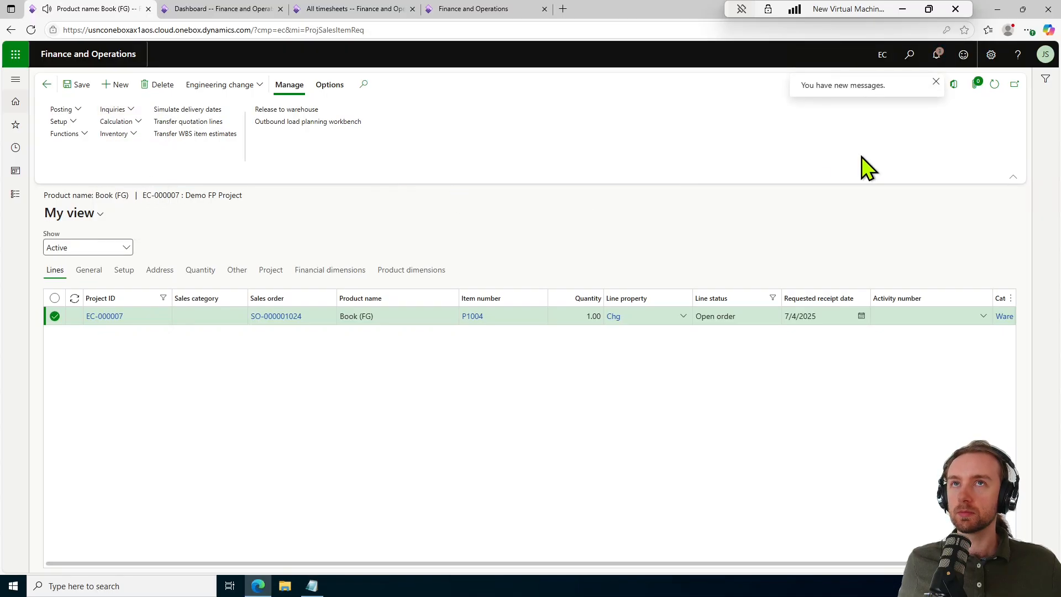
pyautogui.click(937, 54)
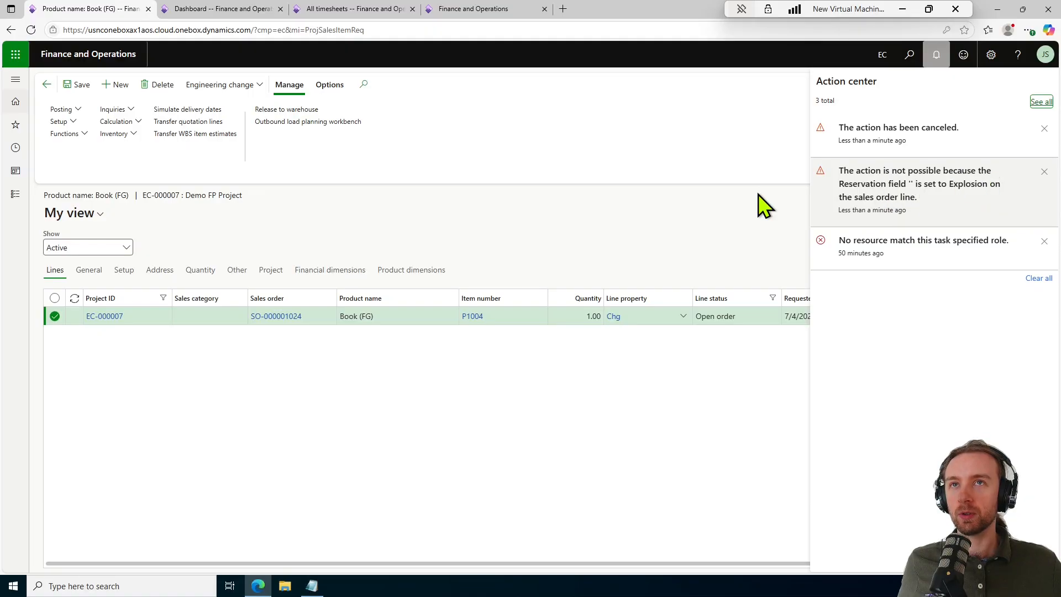
pyautogui.click(936, 56)
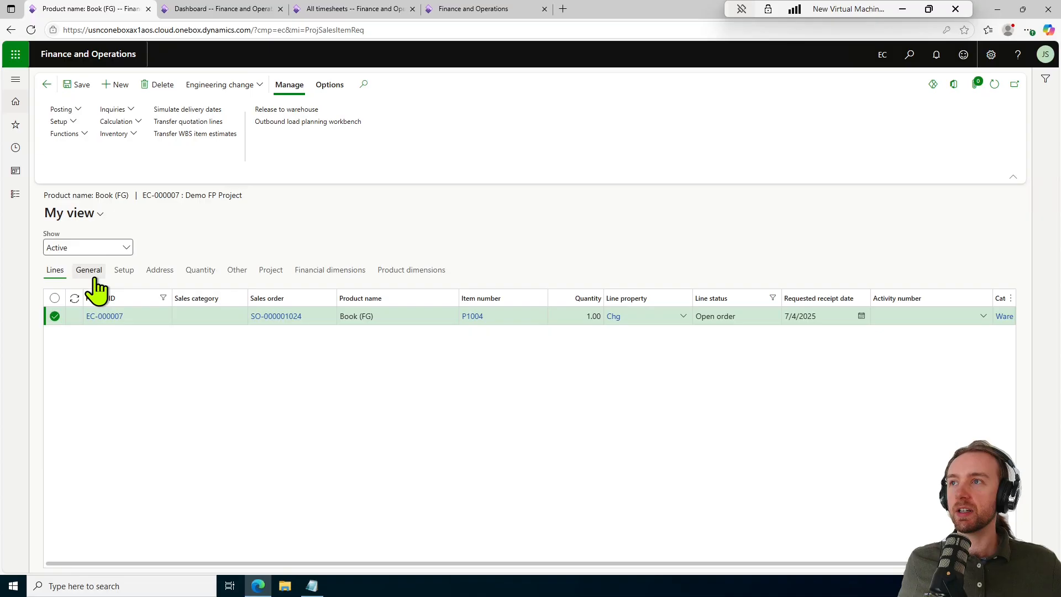
# Set the P1004 item requirement's reservation to Manual and return to the requirement lines
pyautogui.click(124, 269)
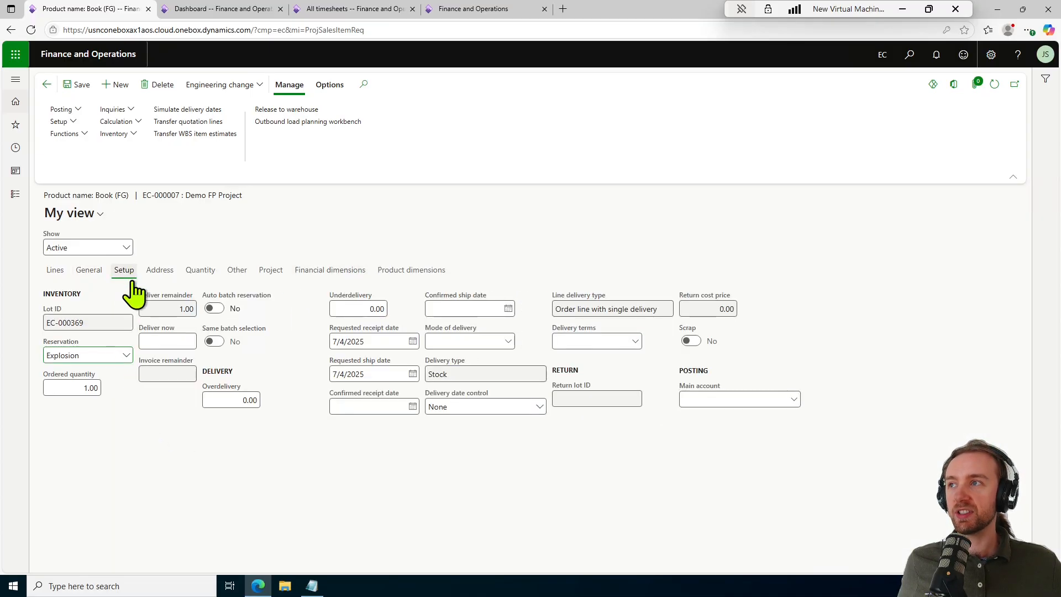
pyautogui.click(127, 355)
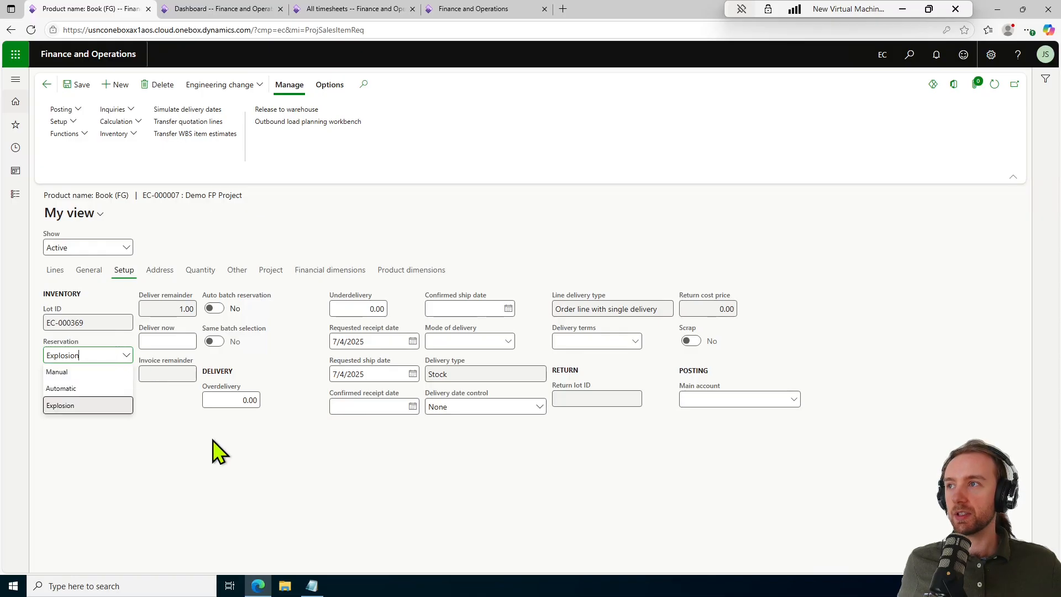
pyautogui.click(102, 372)
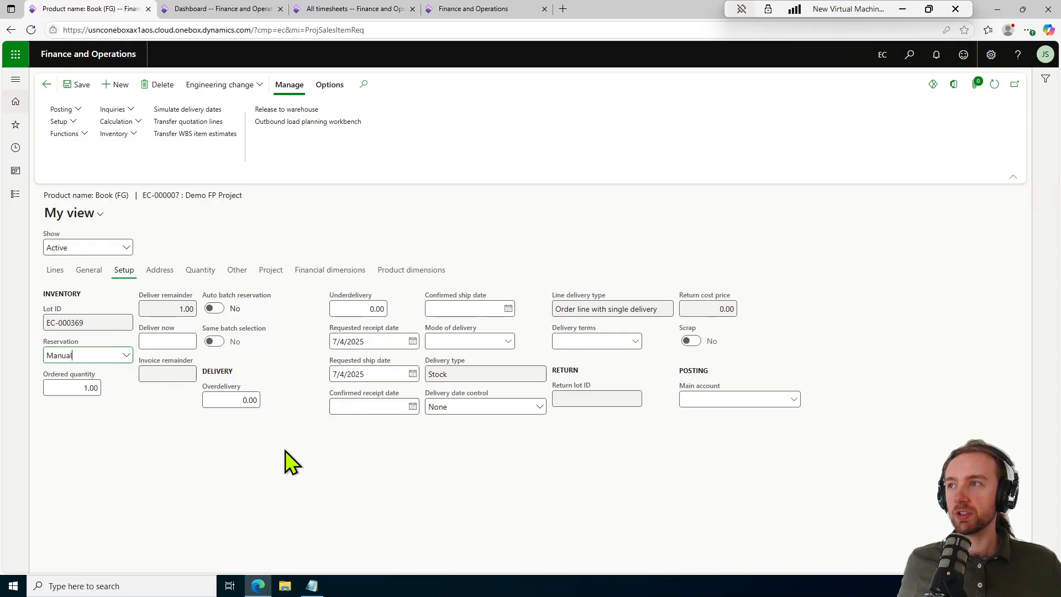
pyautogui.click(55, 270)
# Examine the P1004 item requirement's supply explosion, including its component requirements, and return to the requirement lines
pyautogui.click(121, 109)
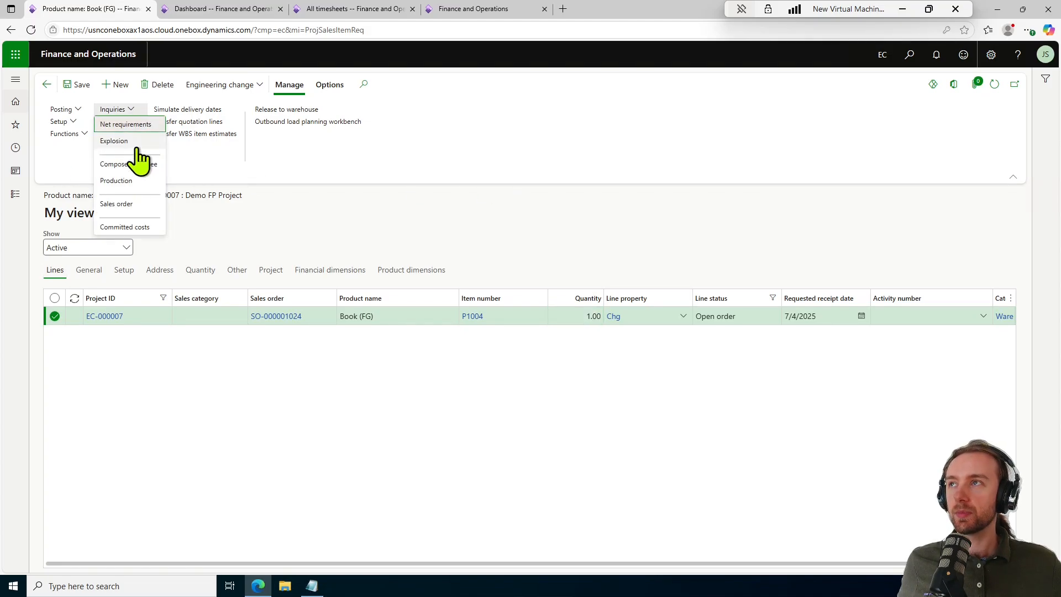
pyautogui.click(133, 147)
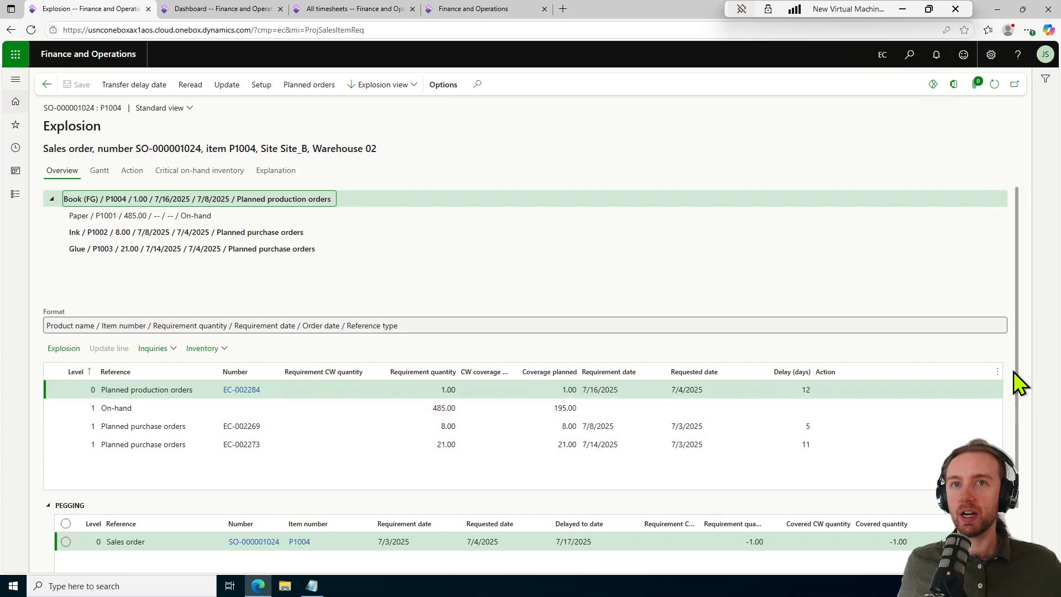
pyautogui.moveTo(1015, 371)
pyautogui.mouseDown()
pyautogui.moveTo(1014, 430)
pyautogui.moveTo(1022, 359)
pyautogui.mouseUp()
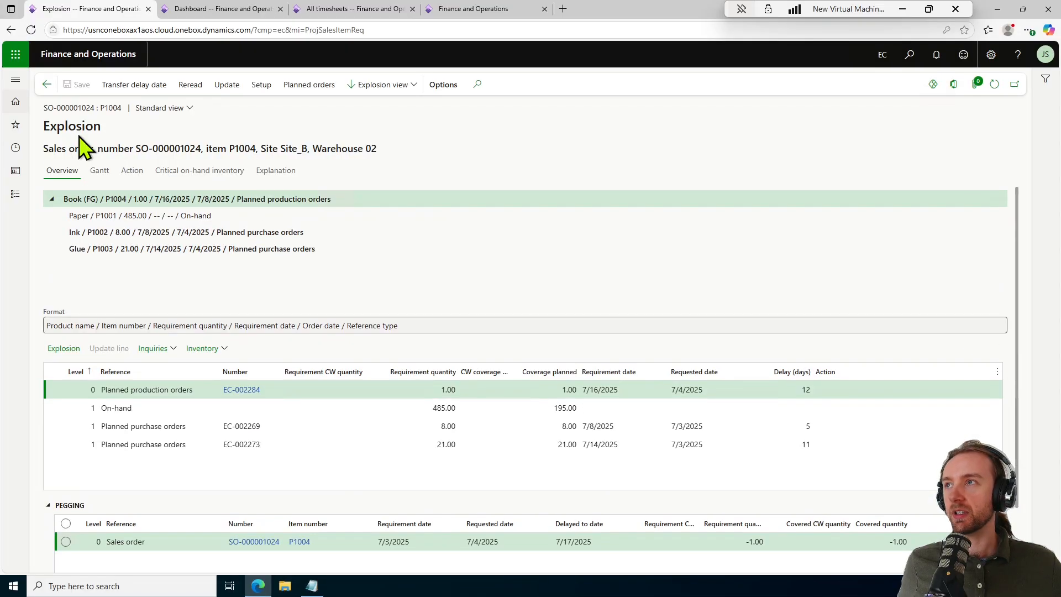
pyautogui.click(46, 84)
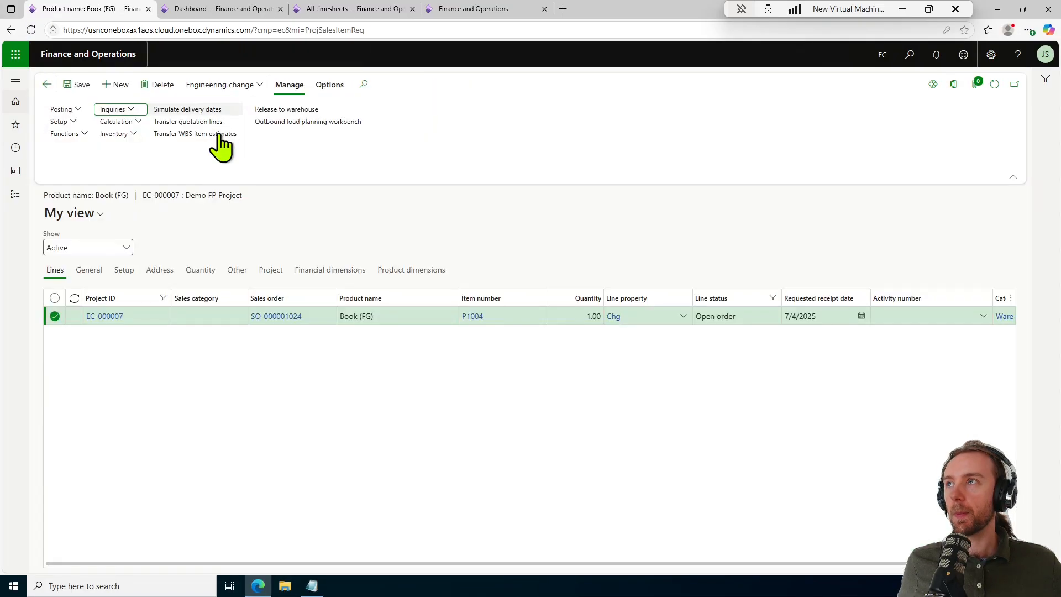
# Create a production order for the P1004 item requirement, keeping the Finished item posting method, and examine its setup and references
pyautogui.click(116, 109)
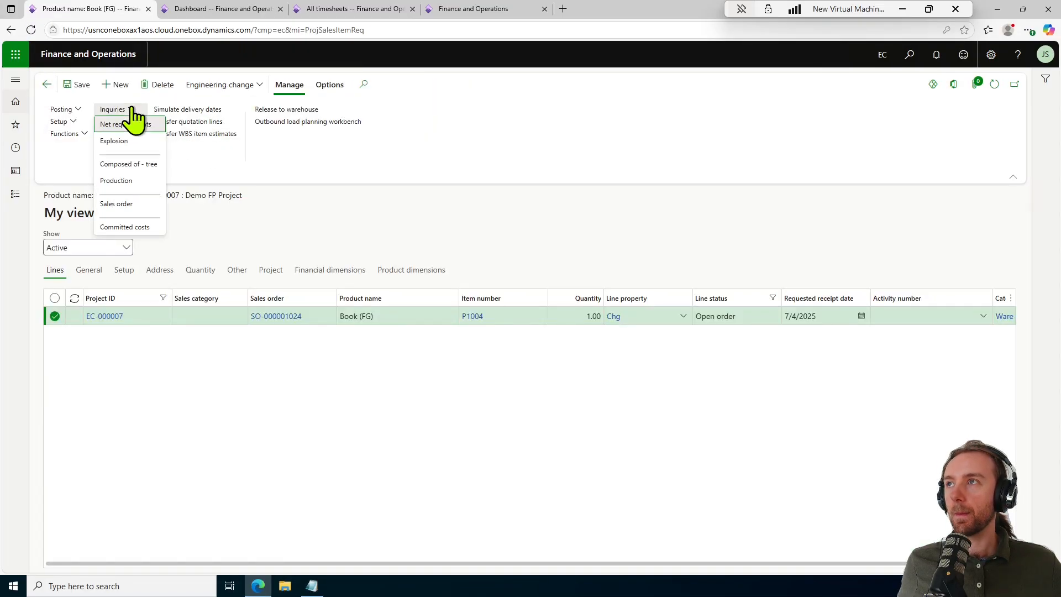
pyautogui.click(131, 181)
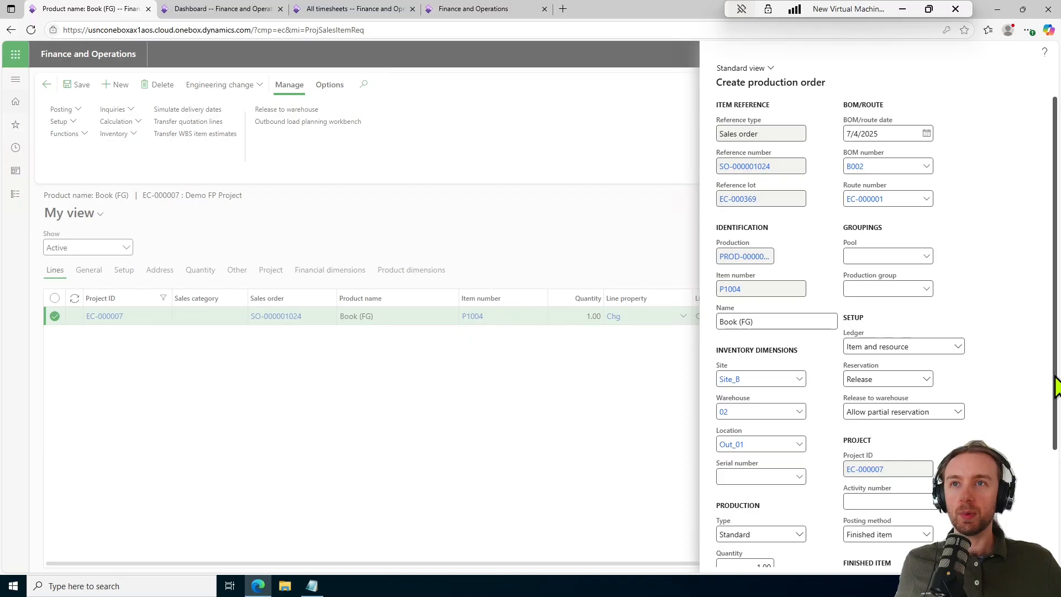
pyautogui.moveTo(1056, 387); pyautogui.dragTo(1053, 528)
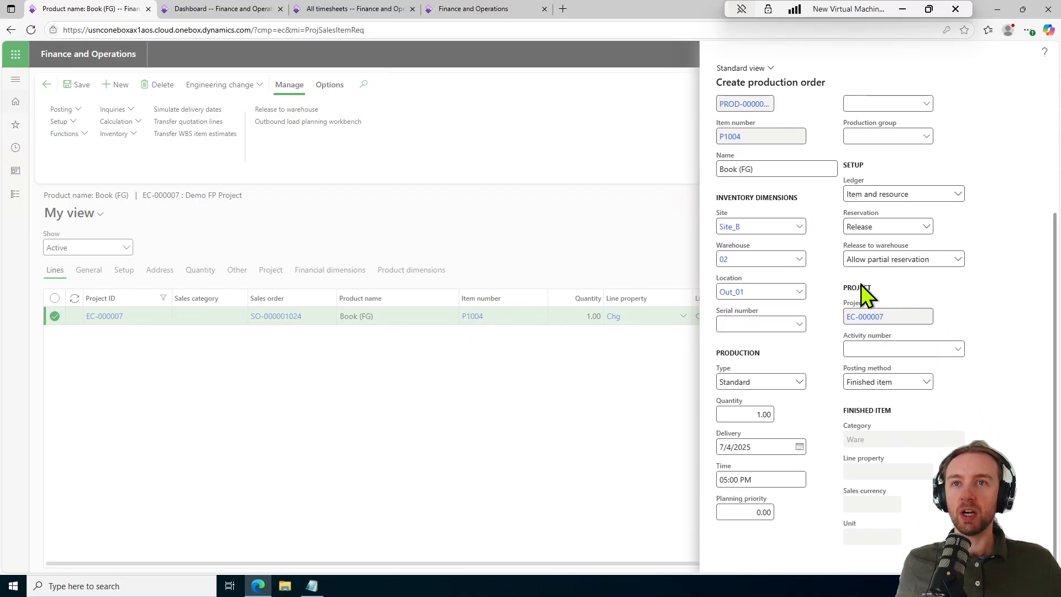
pyautogui.click(926, 381)
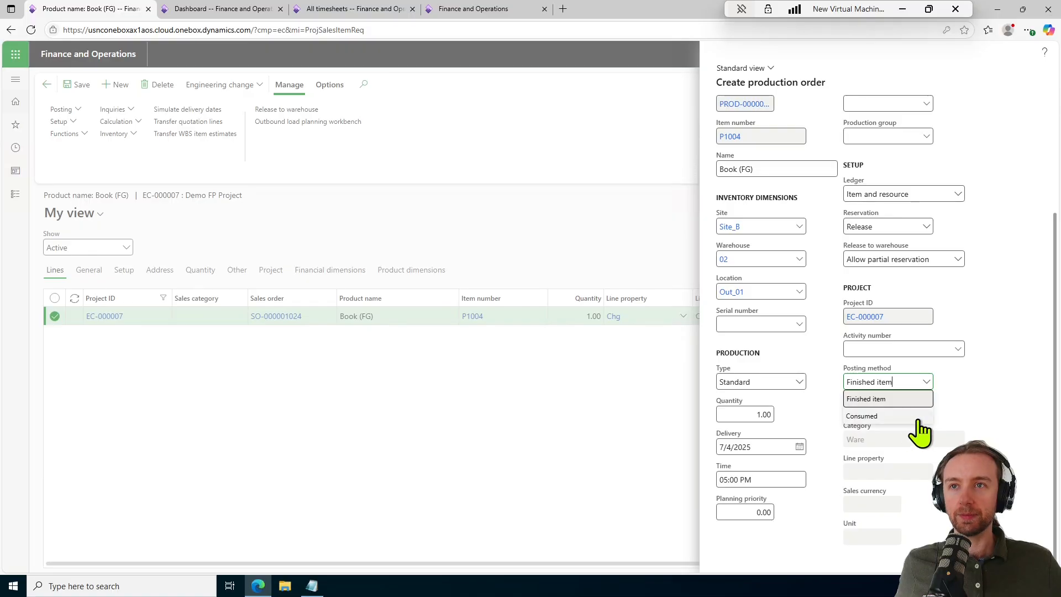
pyautogui.click(975, 404)
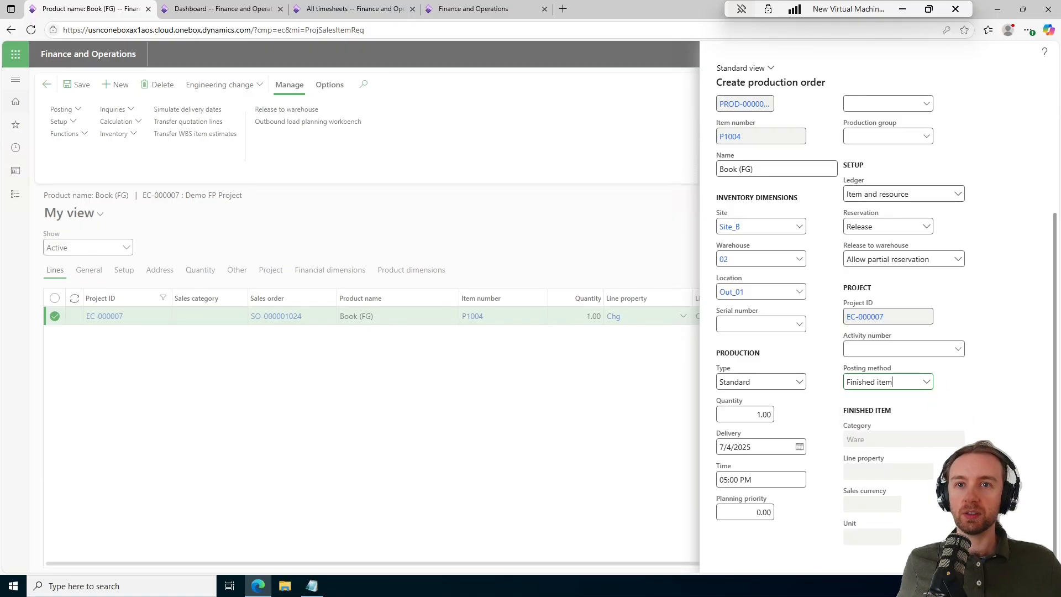
pyautogui.click(984, 556)
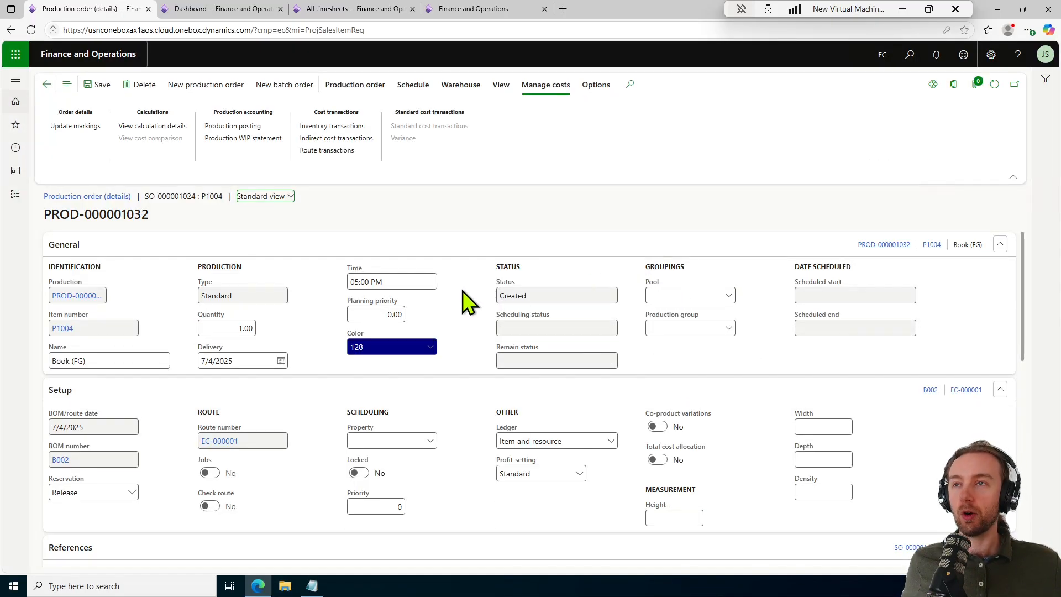
pyautogui.scroll(-2, 485, 376)
pyautogui.scroll(-1, 484, 376)
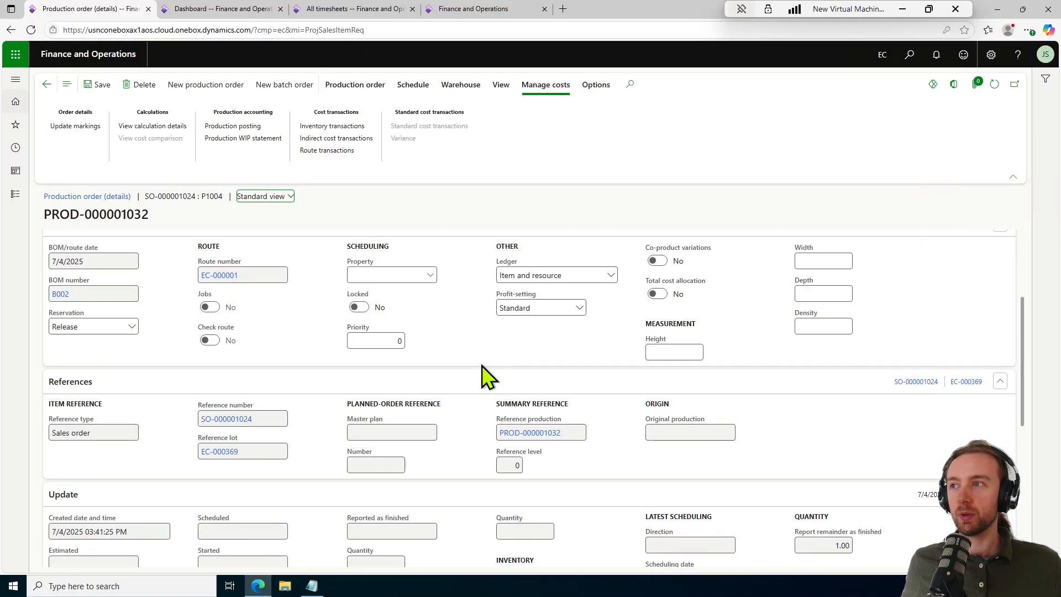
# Examine the P1004 production order's references, update details, inventory dimensions and project settings
pyautogui.scroll(-2, 484, 356)
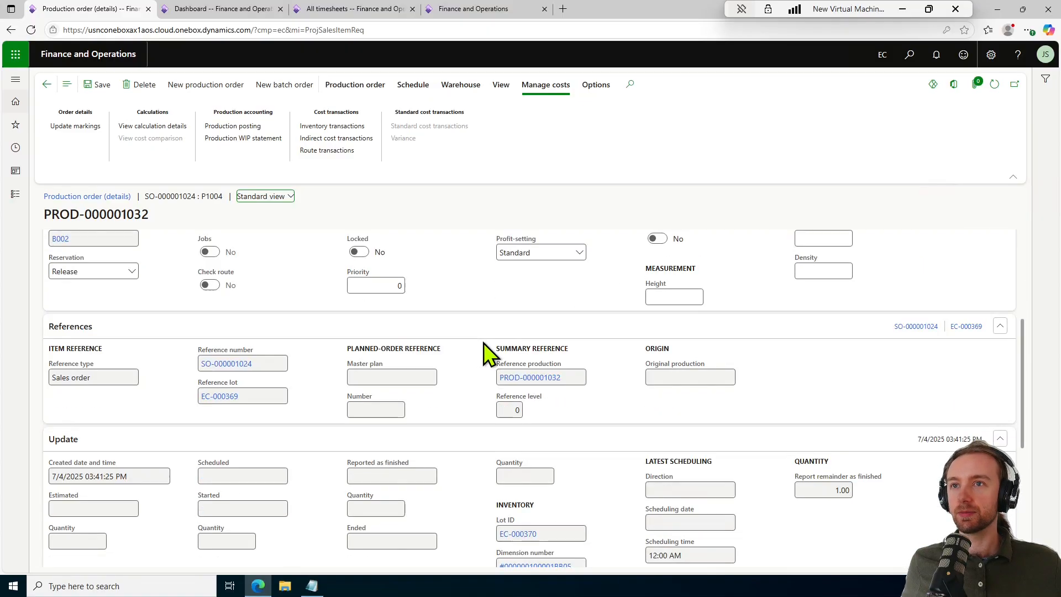
pyautogui.scroll(-1, 484, 343)
pyautogui.scroll(-2, 484, 344)
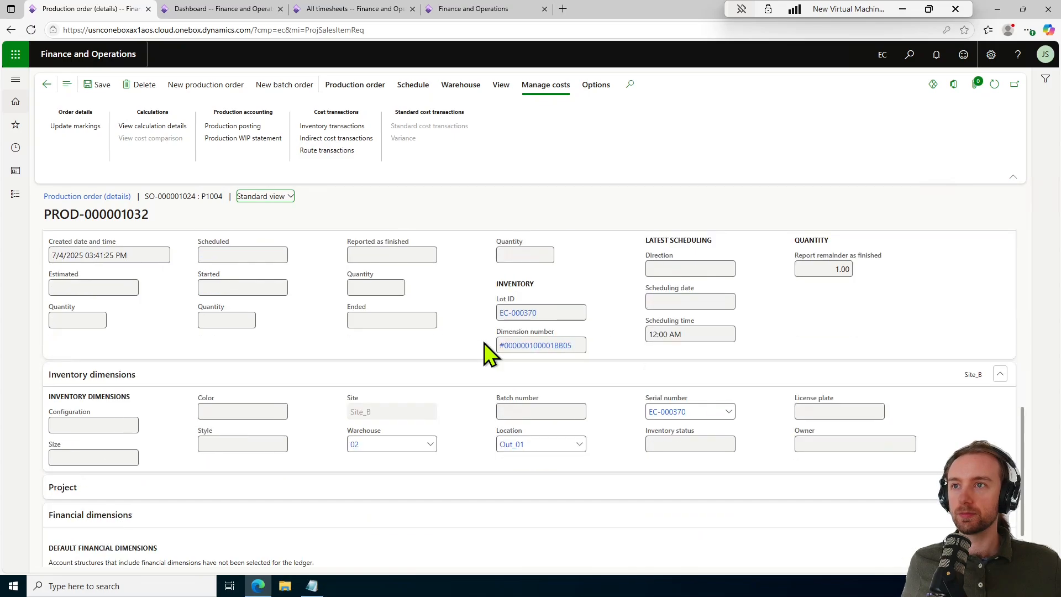
pyautogui.scroll(-1, 484, 344)
pyautogui.click(473, 417)
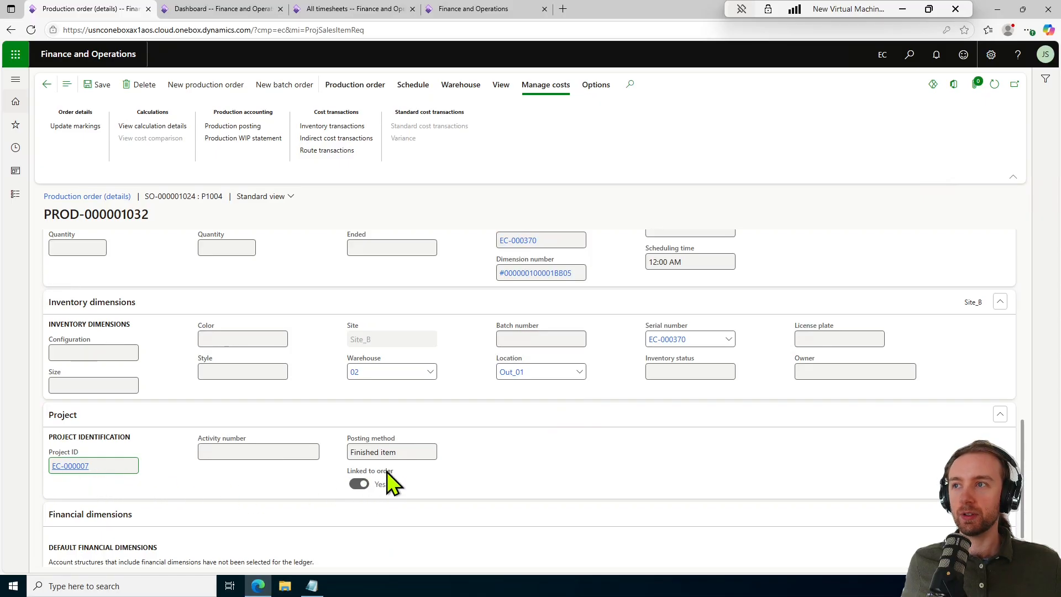
pyautogui.scroll(15, 310, 465)
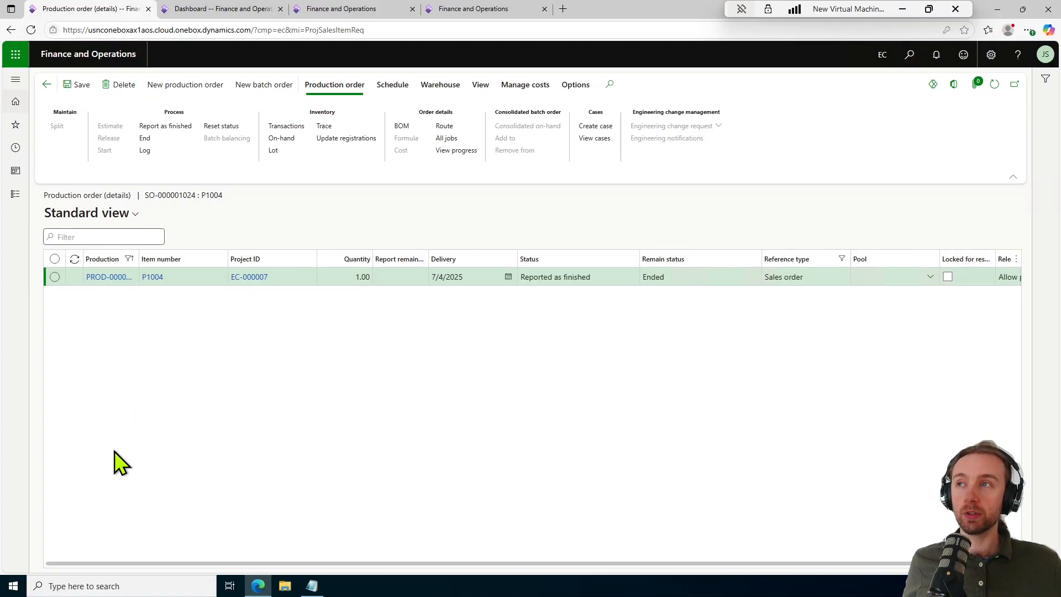
pyautogui.click(304, 261)
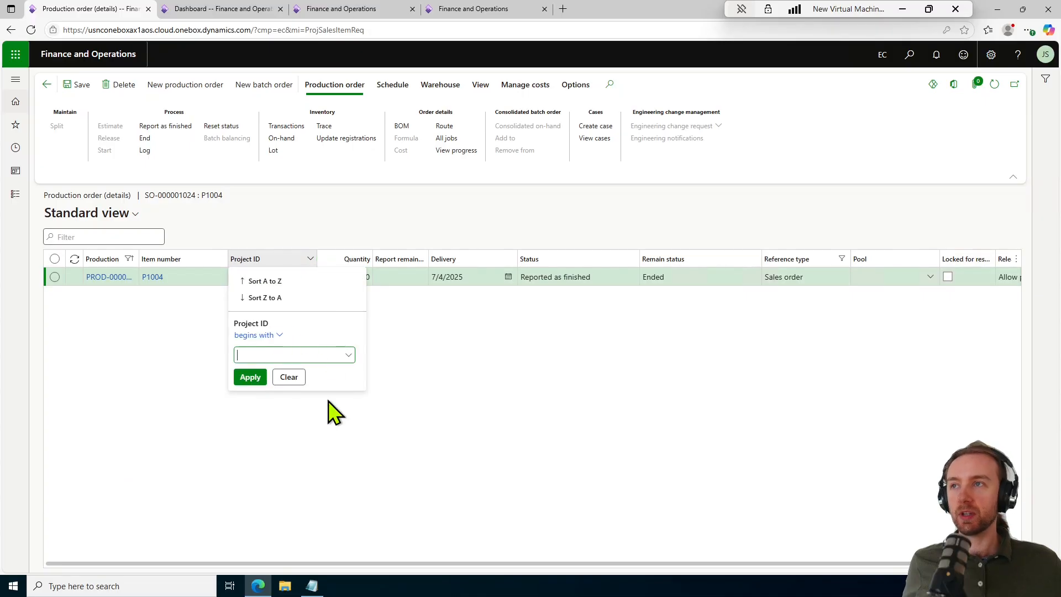
pyautogui.click(348, 357)
pyautogui.click(434, 340)
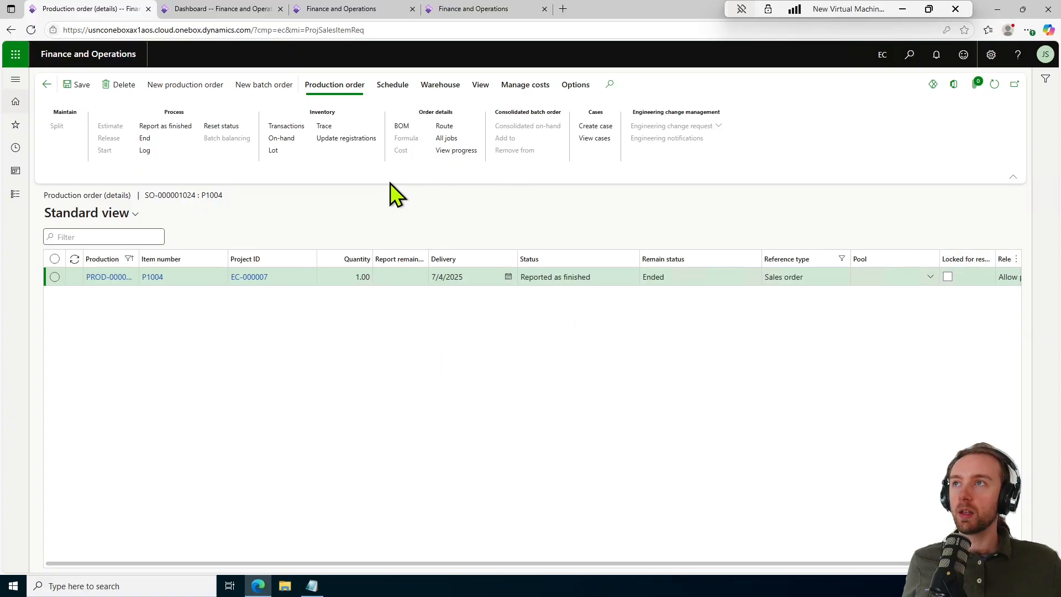
# Examine the inventory transactions of the P1004 production order and return to the order details
pyautogui.click(303, 127)
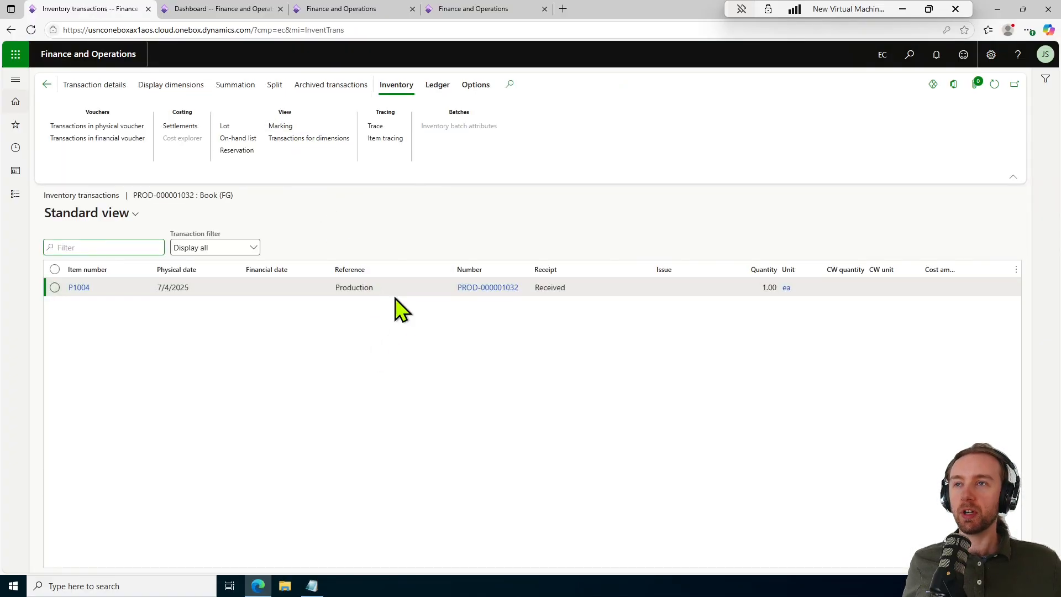
pyautogui.click(549, 293)
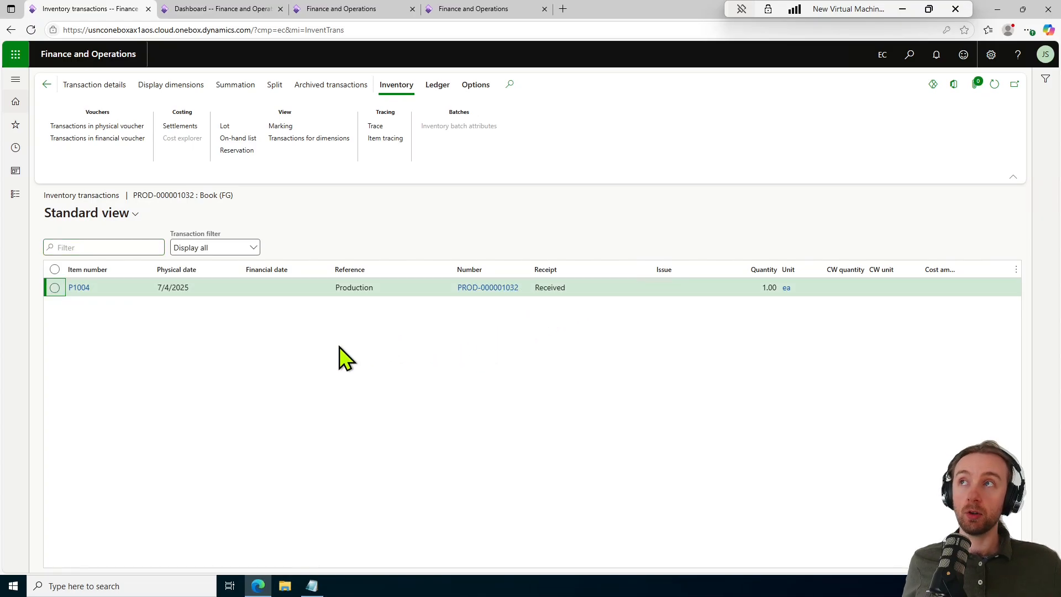
pyautogui.click(46, 84)
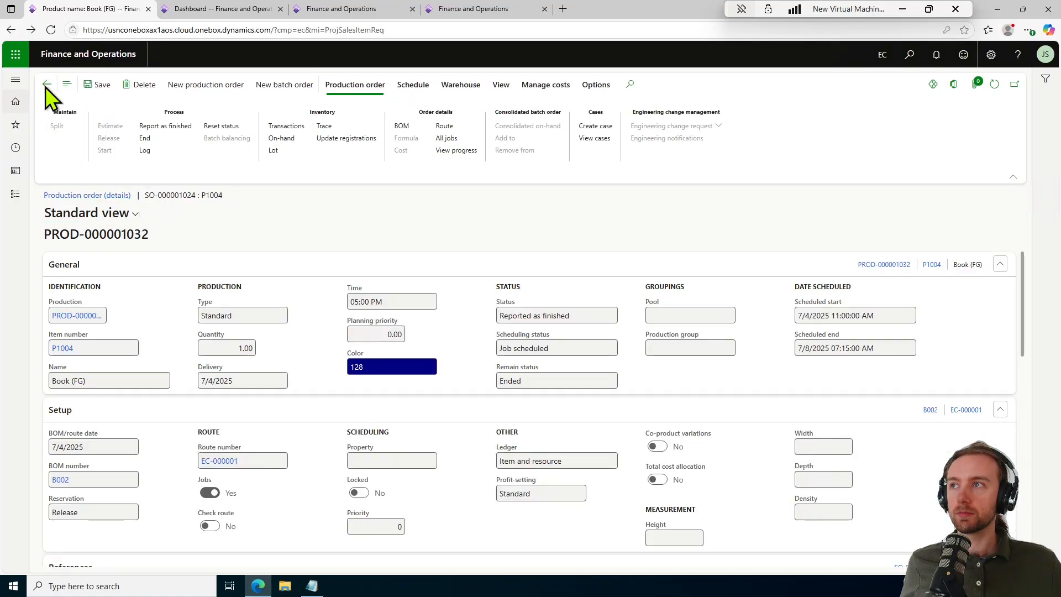
# Return to Demo FP Project and reopen its item requirements
pyautogui.click(46, 85)
pyautogui.click(47, 85)
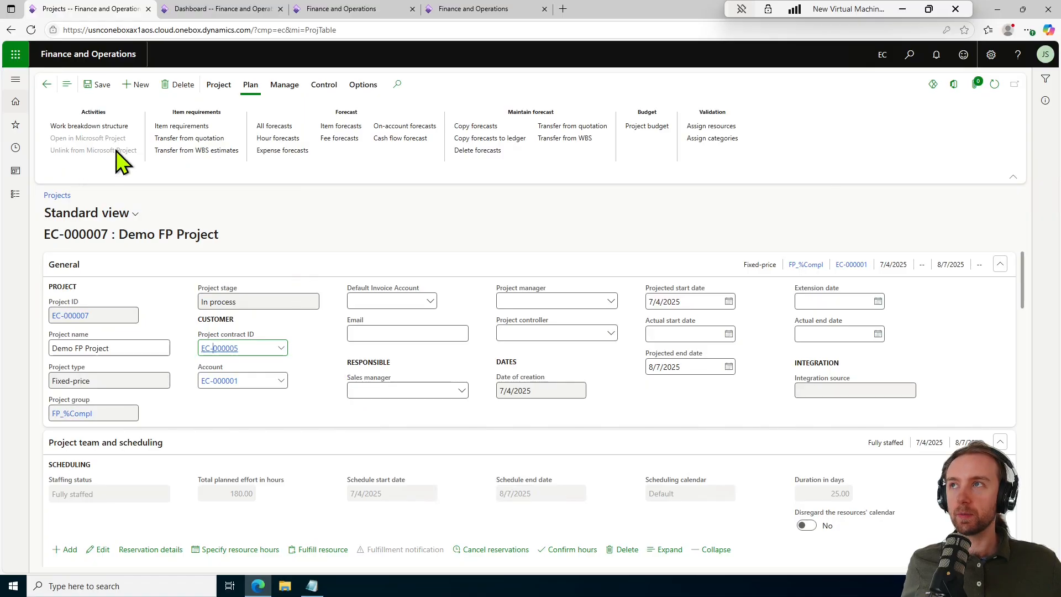
pyautogui.click(190, 126)
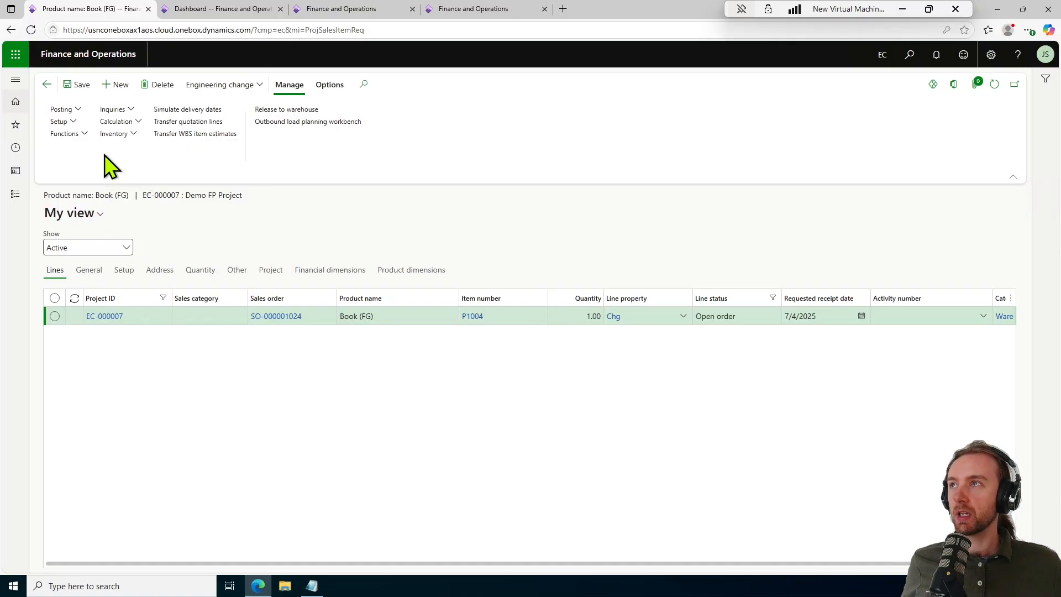
# Start packing slip posting for the P1004 item requirement, with packing slip printing and the print management destination enabled
pyautogui.click(85, 110)
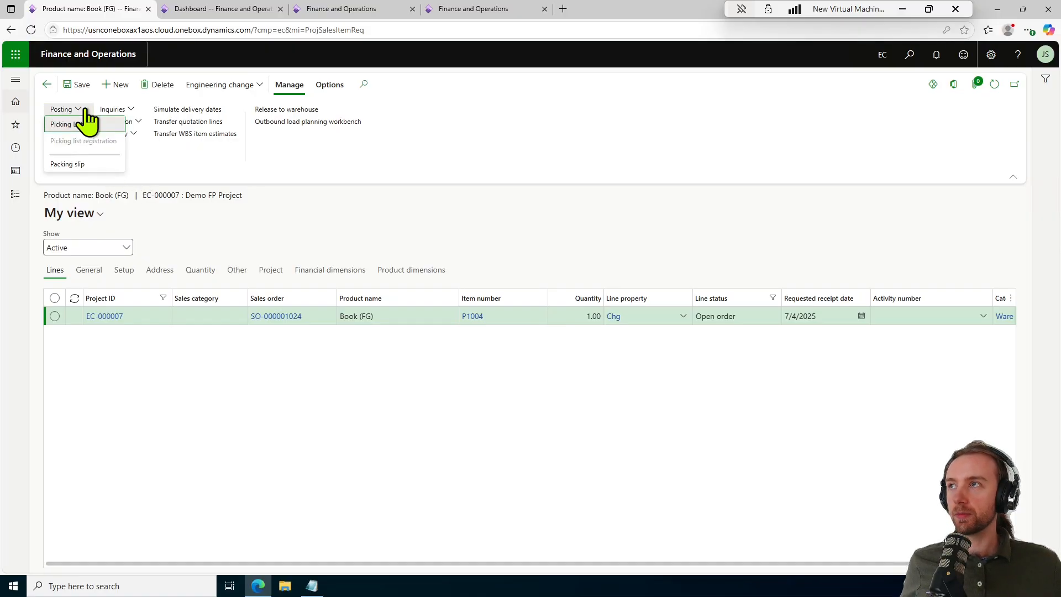
pyautogui.click(91, 165)
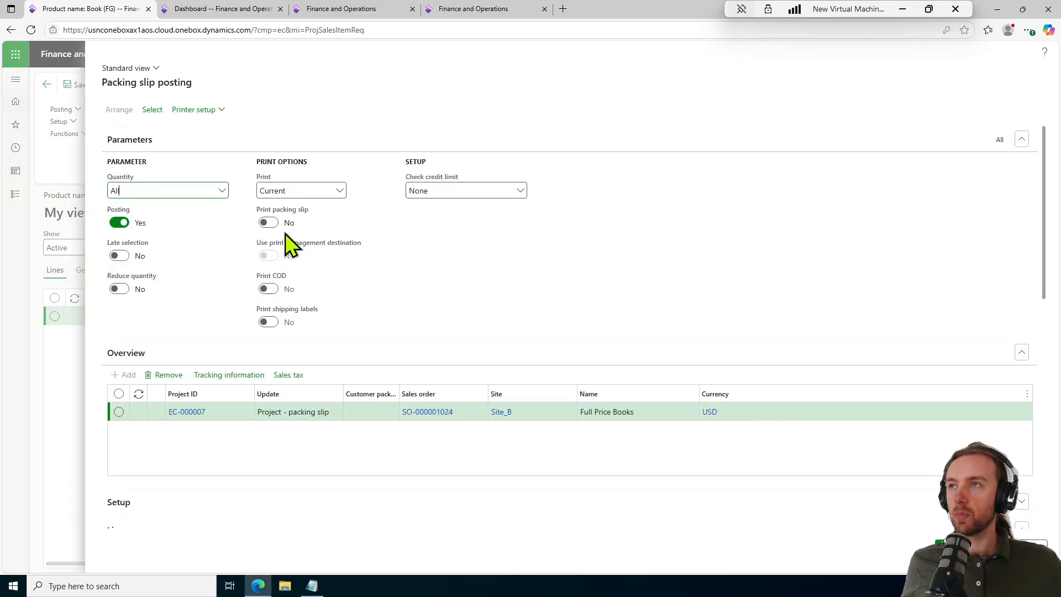
pyautogui.click(269, 223)
pyautogui.click(271, 256)
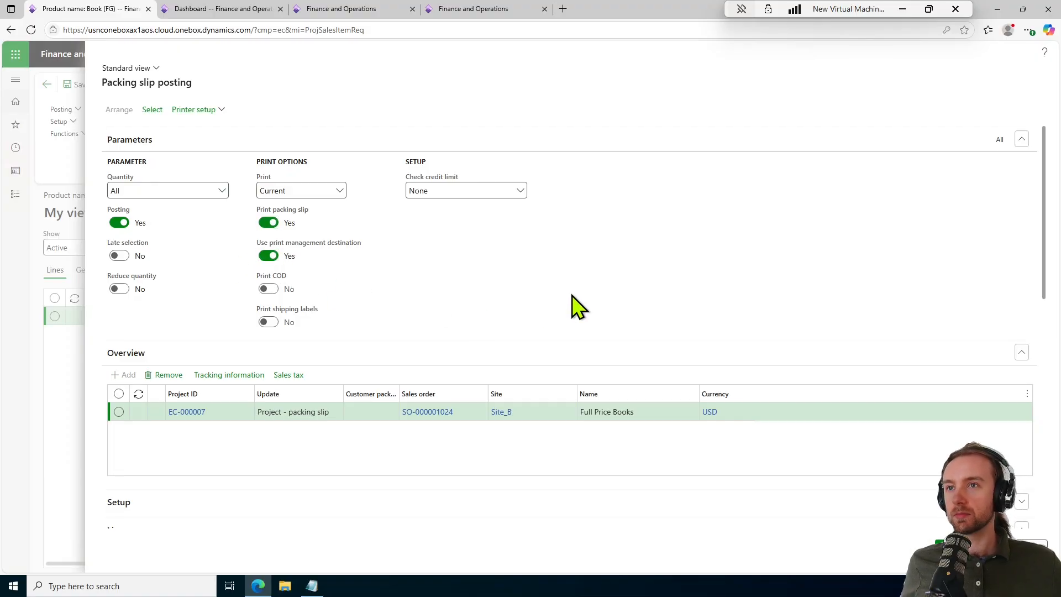
# Add and confirm a picking line for the physically reserved P1004 unit, and post the packing slip
pyautogui.scroll(-1, 570, 310)
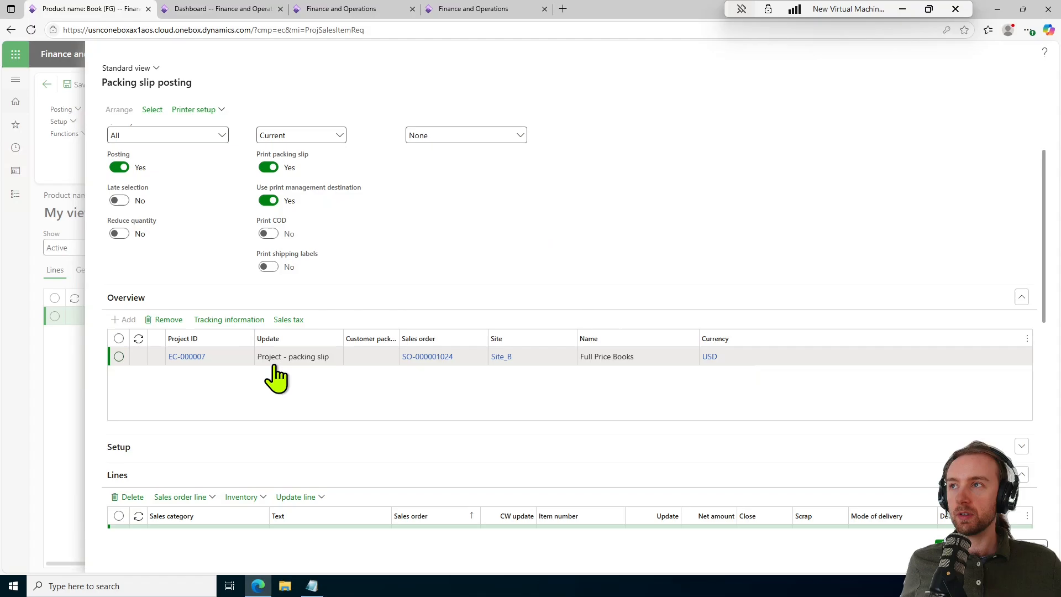
pyautogui.scroll(-2, 277, 379)
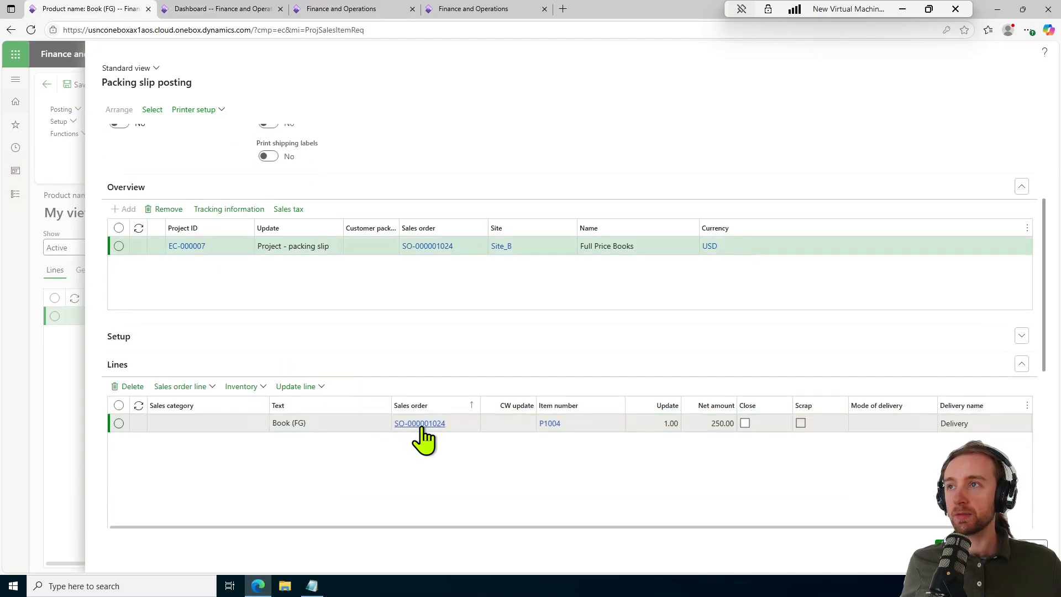
pyautogui.click(310, 387)
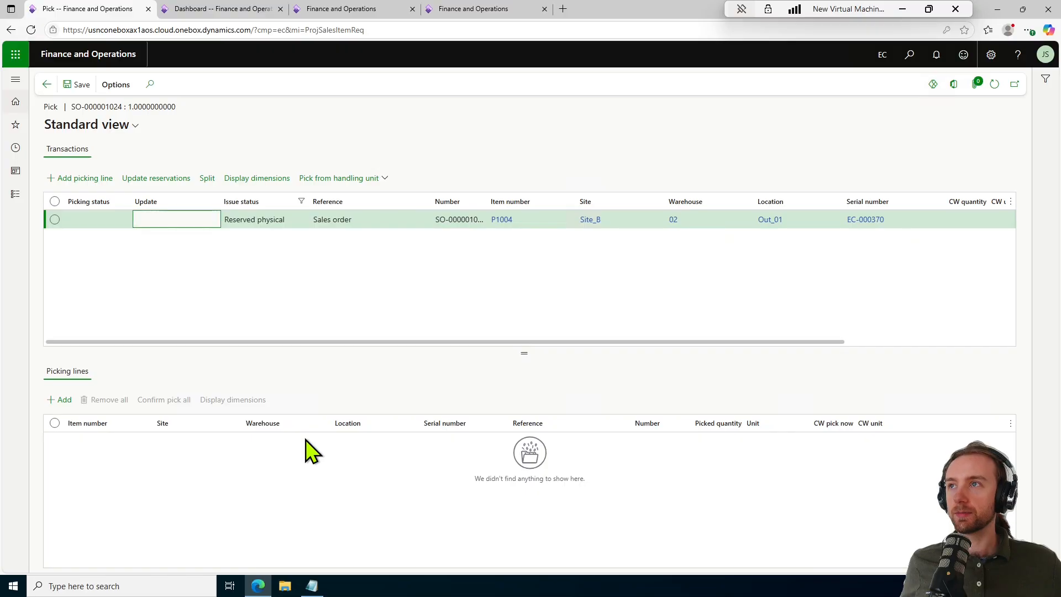
pyautogui.click(82, 178)
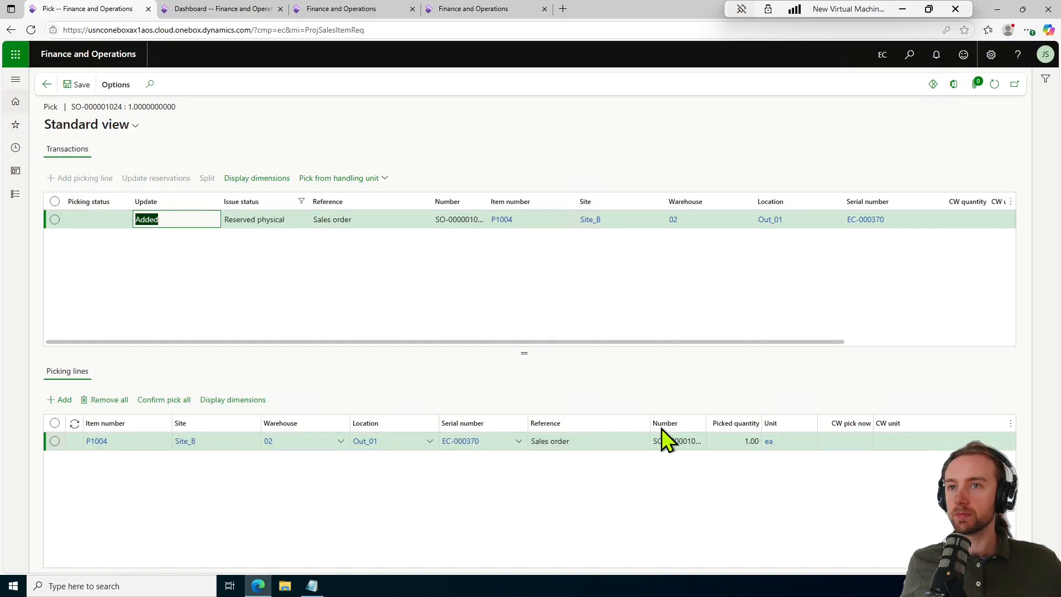
pyautogui.click(168, 399)
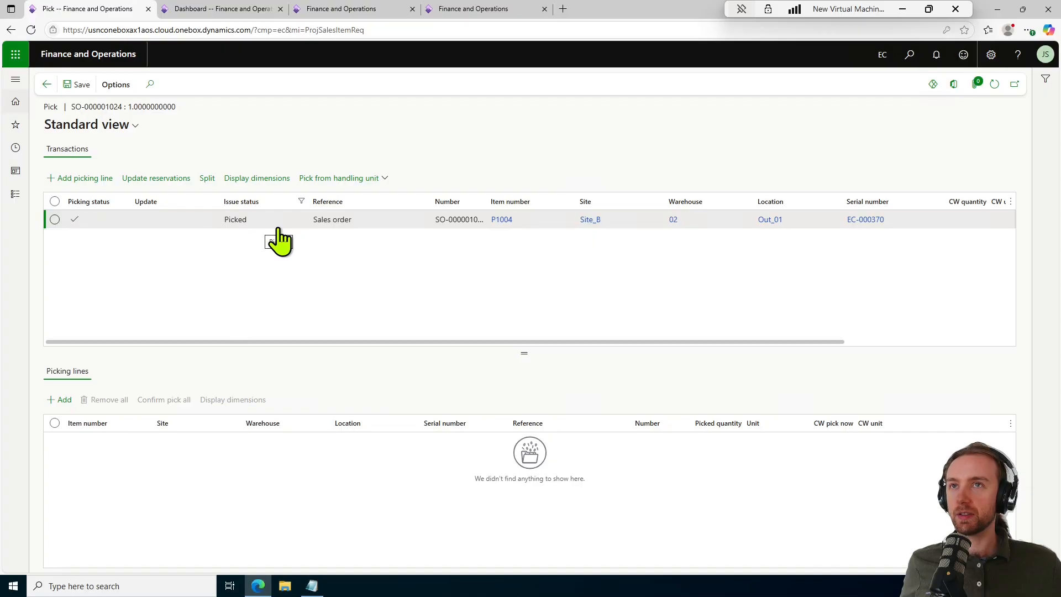
pyautogui.click(48, 86)
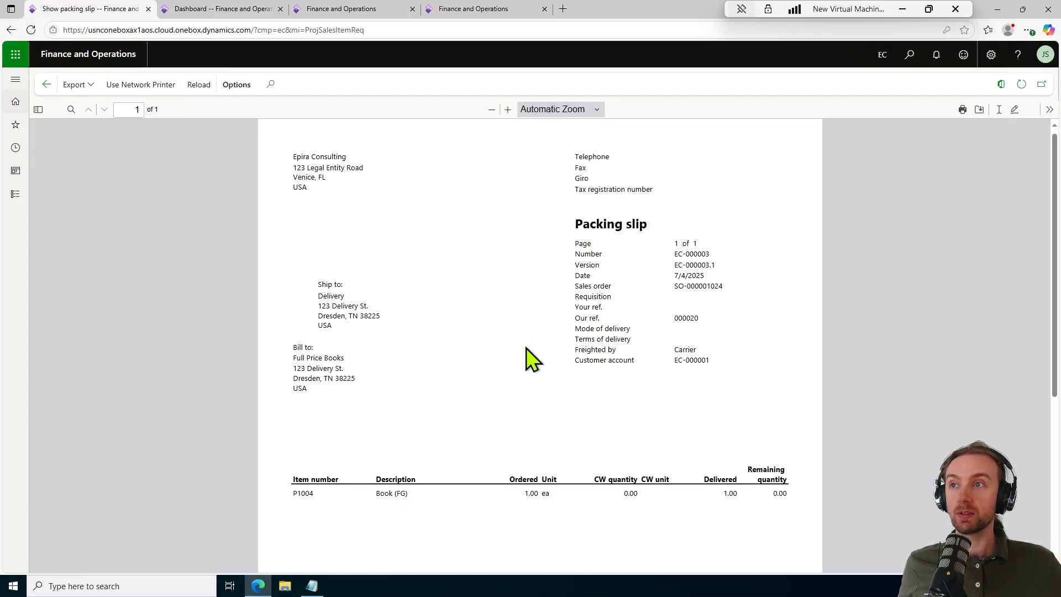
# Review the printed packing slip for the P1004 Book and return to the item requirement lines
pyautogui.moveTo(1053, 259); pyautogui.dragTo(964, 258)
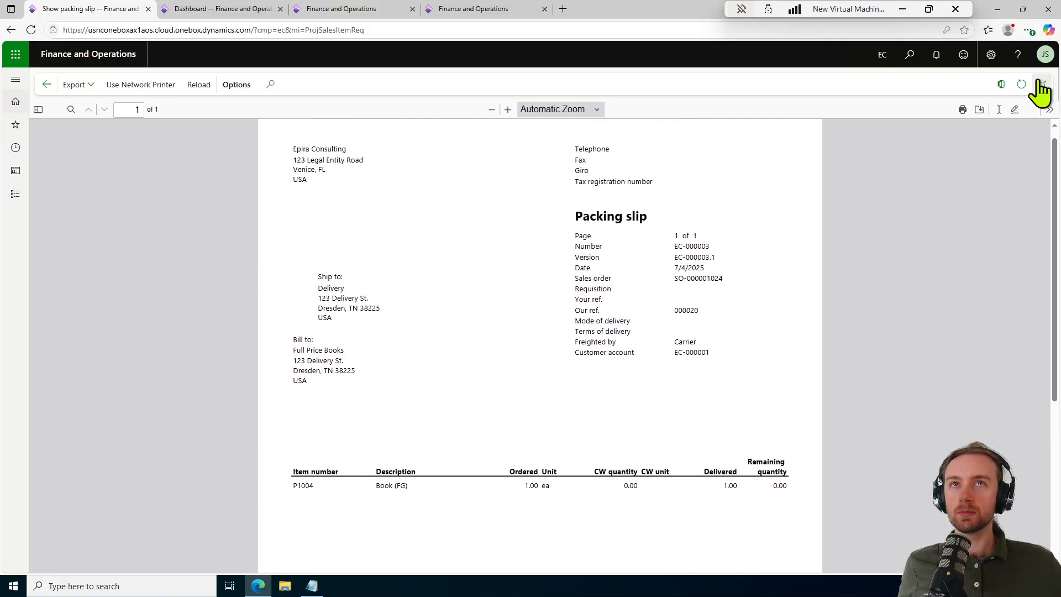
pyautogui.click(46, 85)
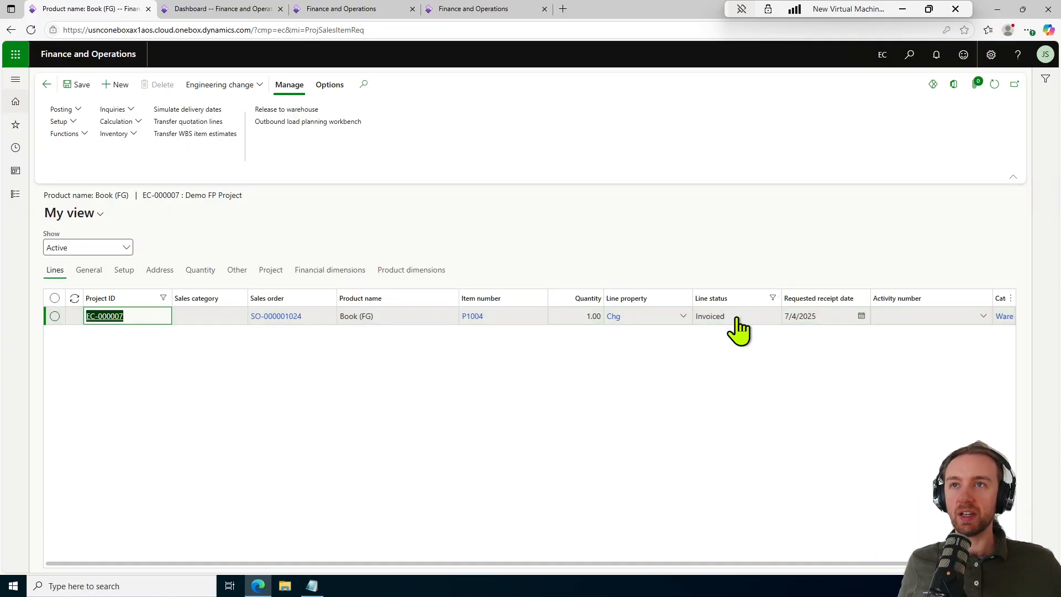
# Clear the filter on the Line status column of the item requirement lines
pyautogui.click(773, 298)
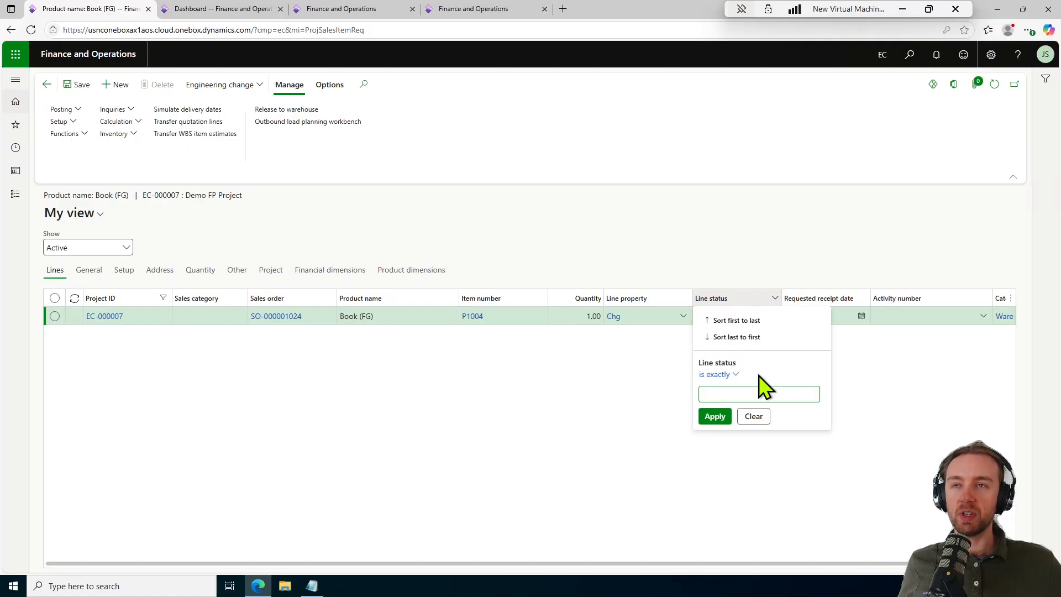
pyautogui.click(641, 379)
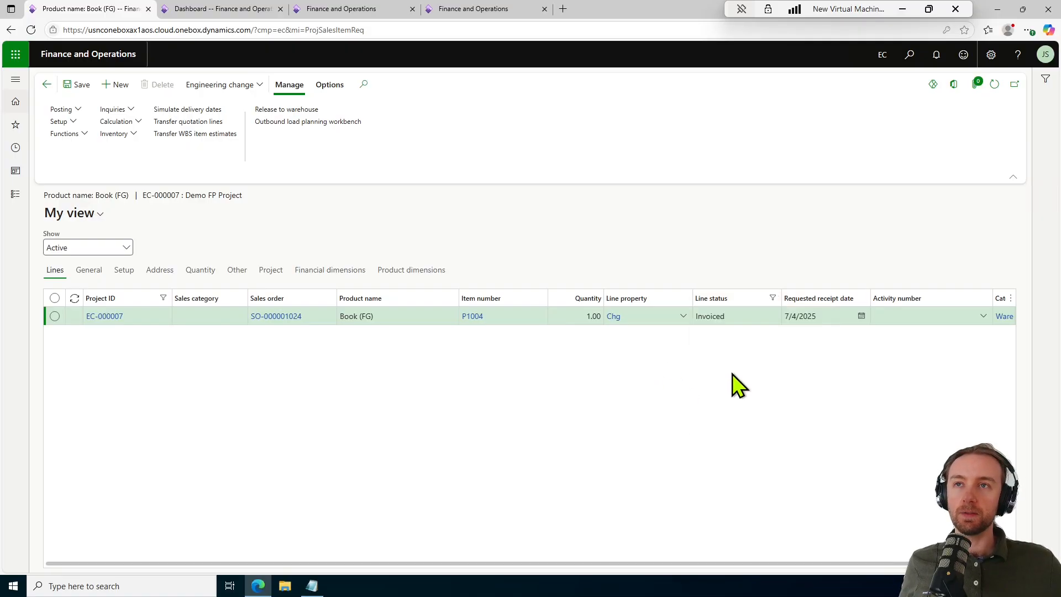
pyautogui.click(775, 299)
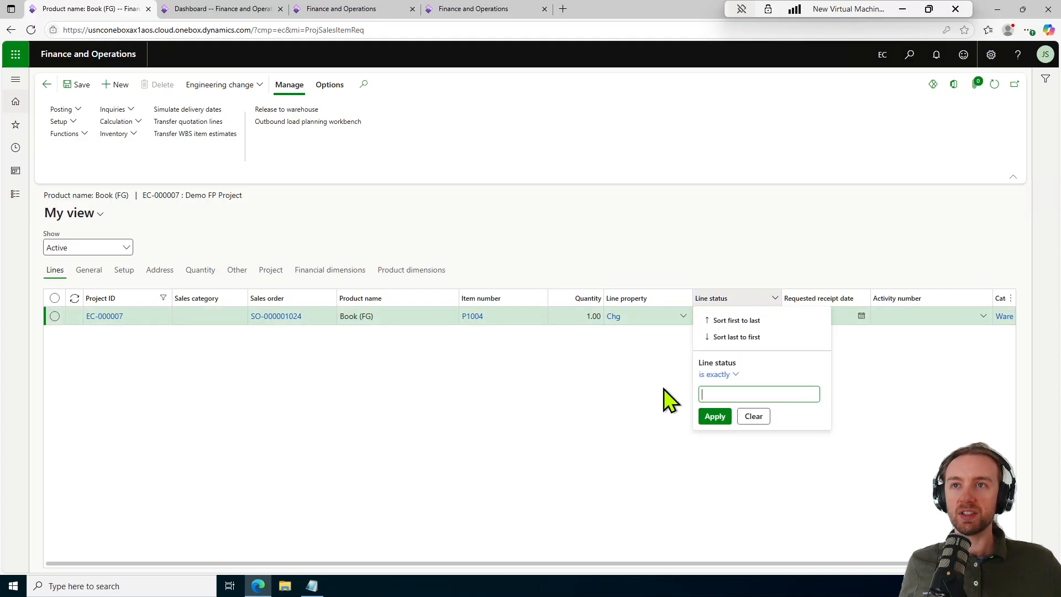
pyautogui.click(753, 416)
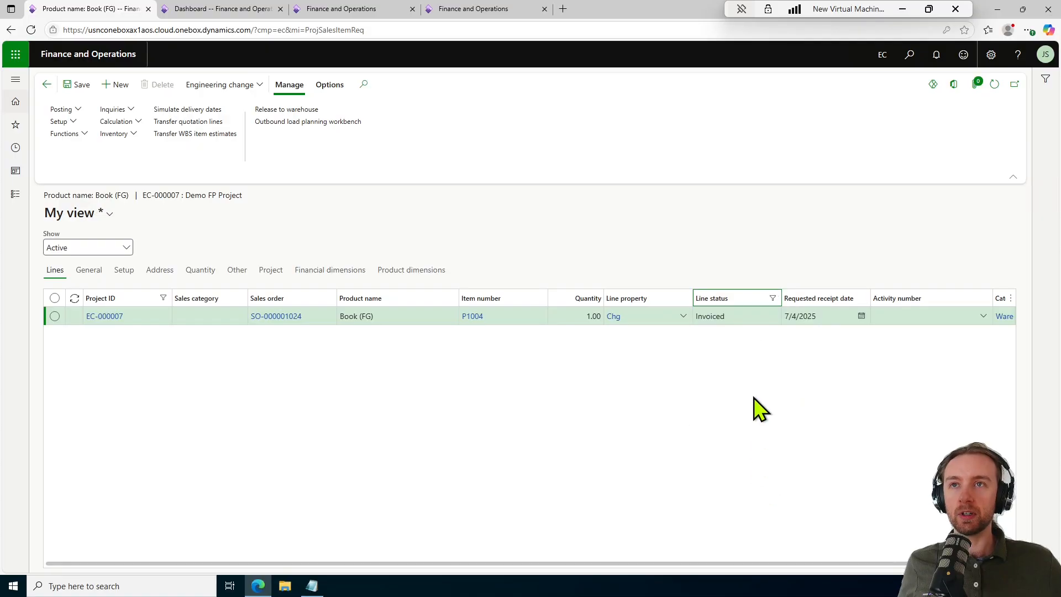